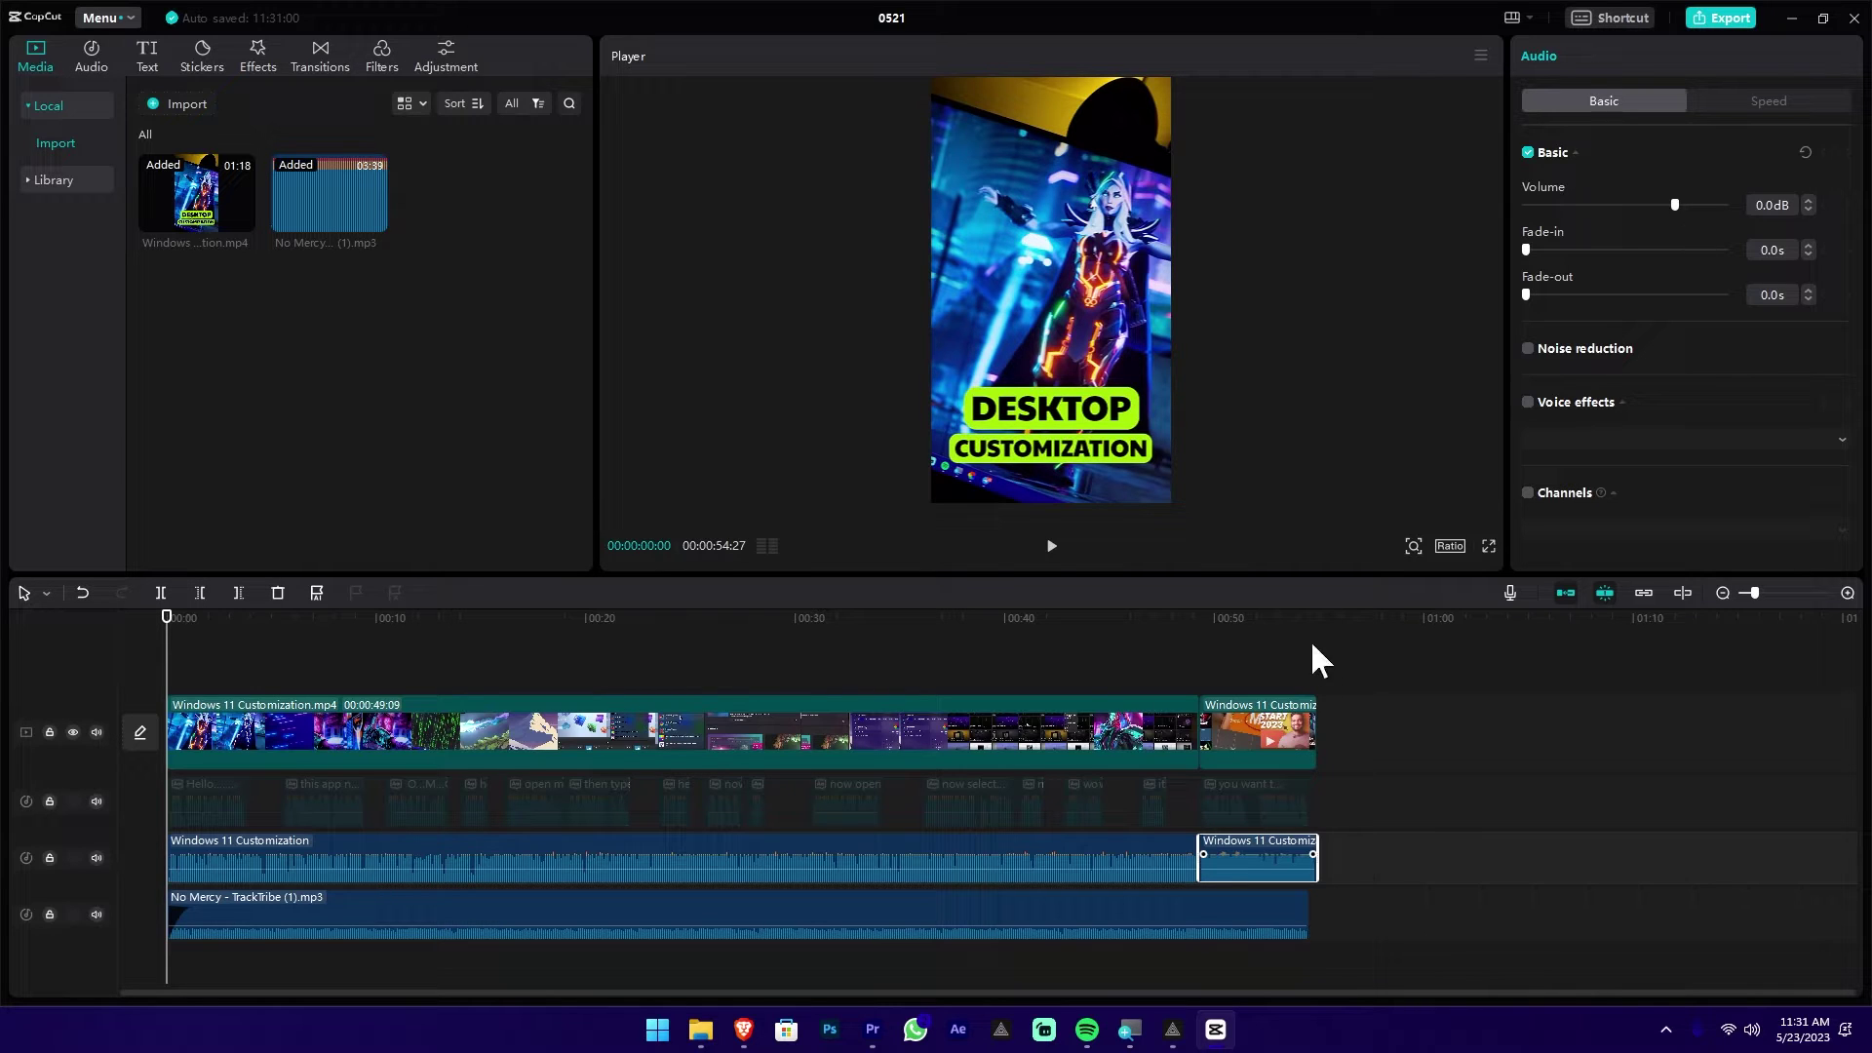
Step: Play the first few seconds of the timeline and place the playhead at 00:00:04:19
click(1367, 792)
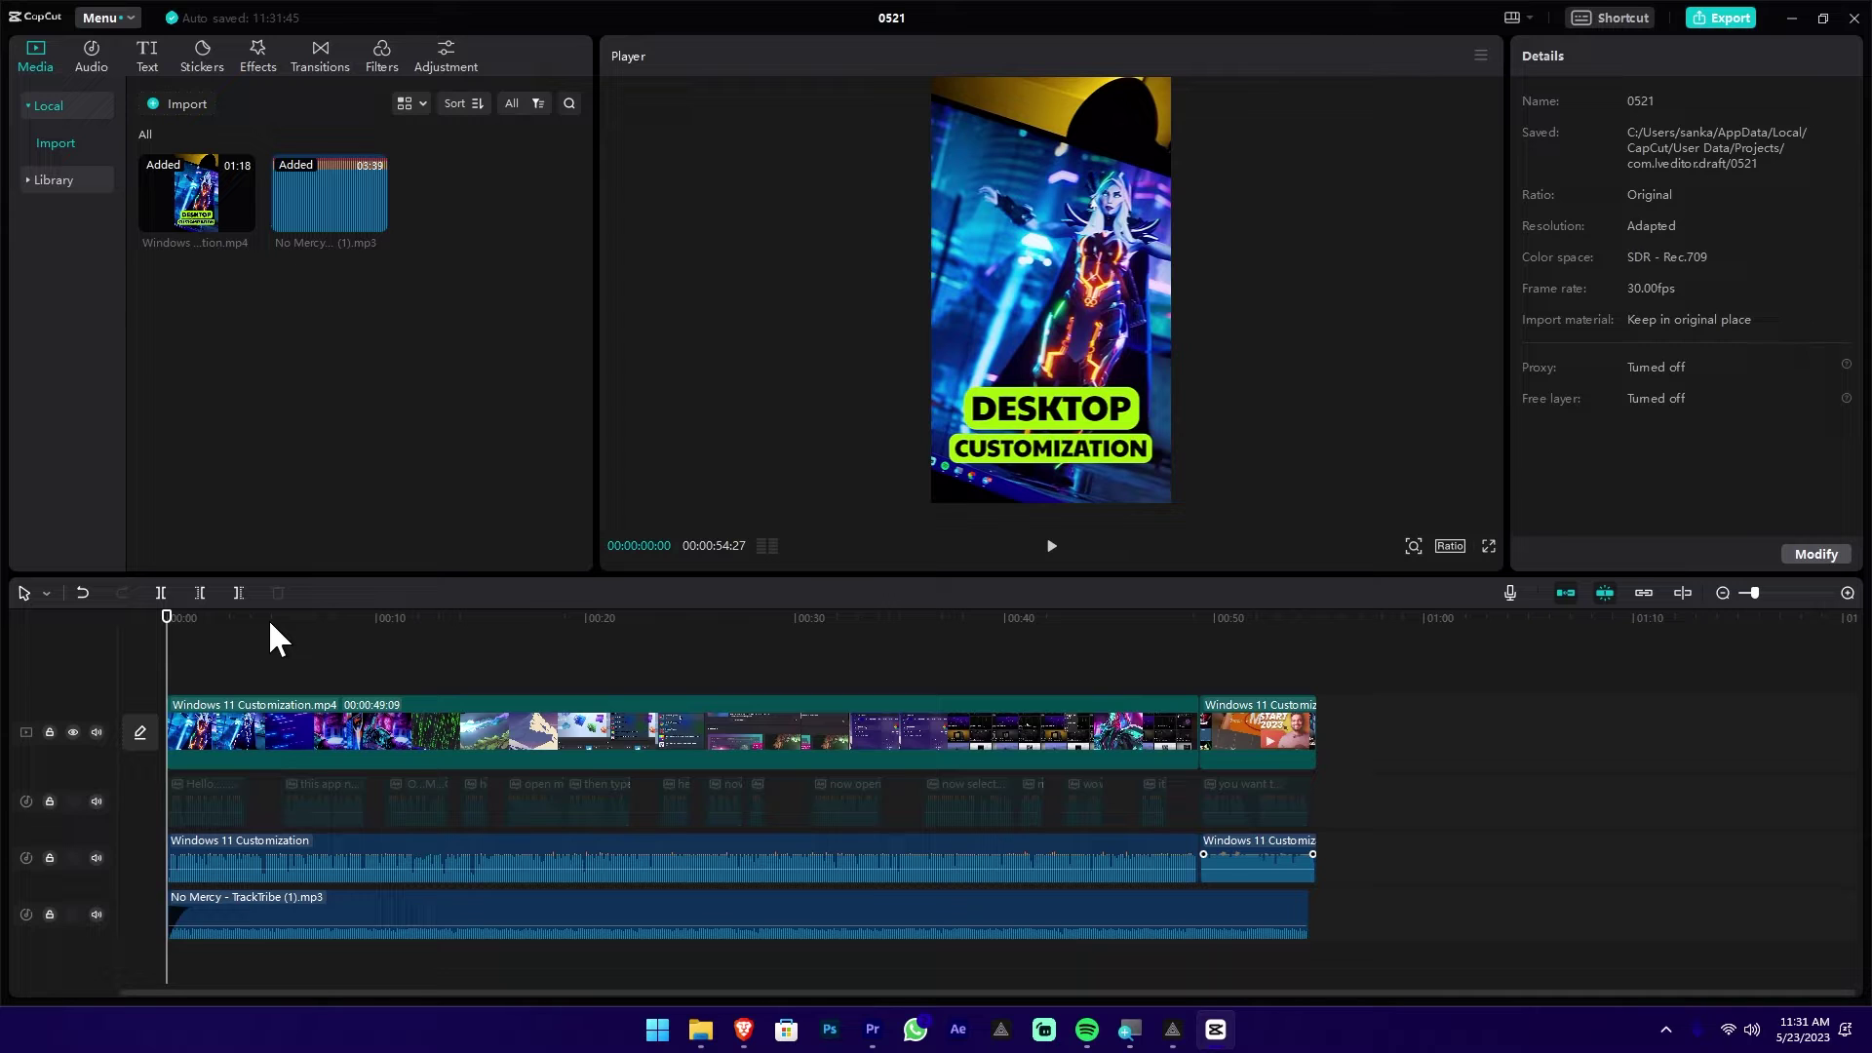
key(space)
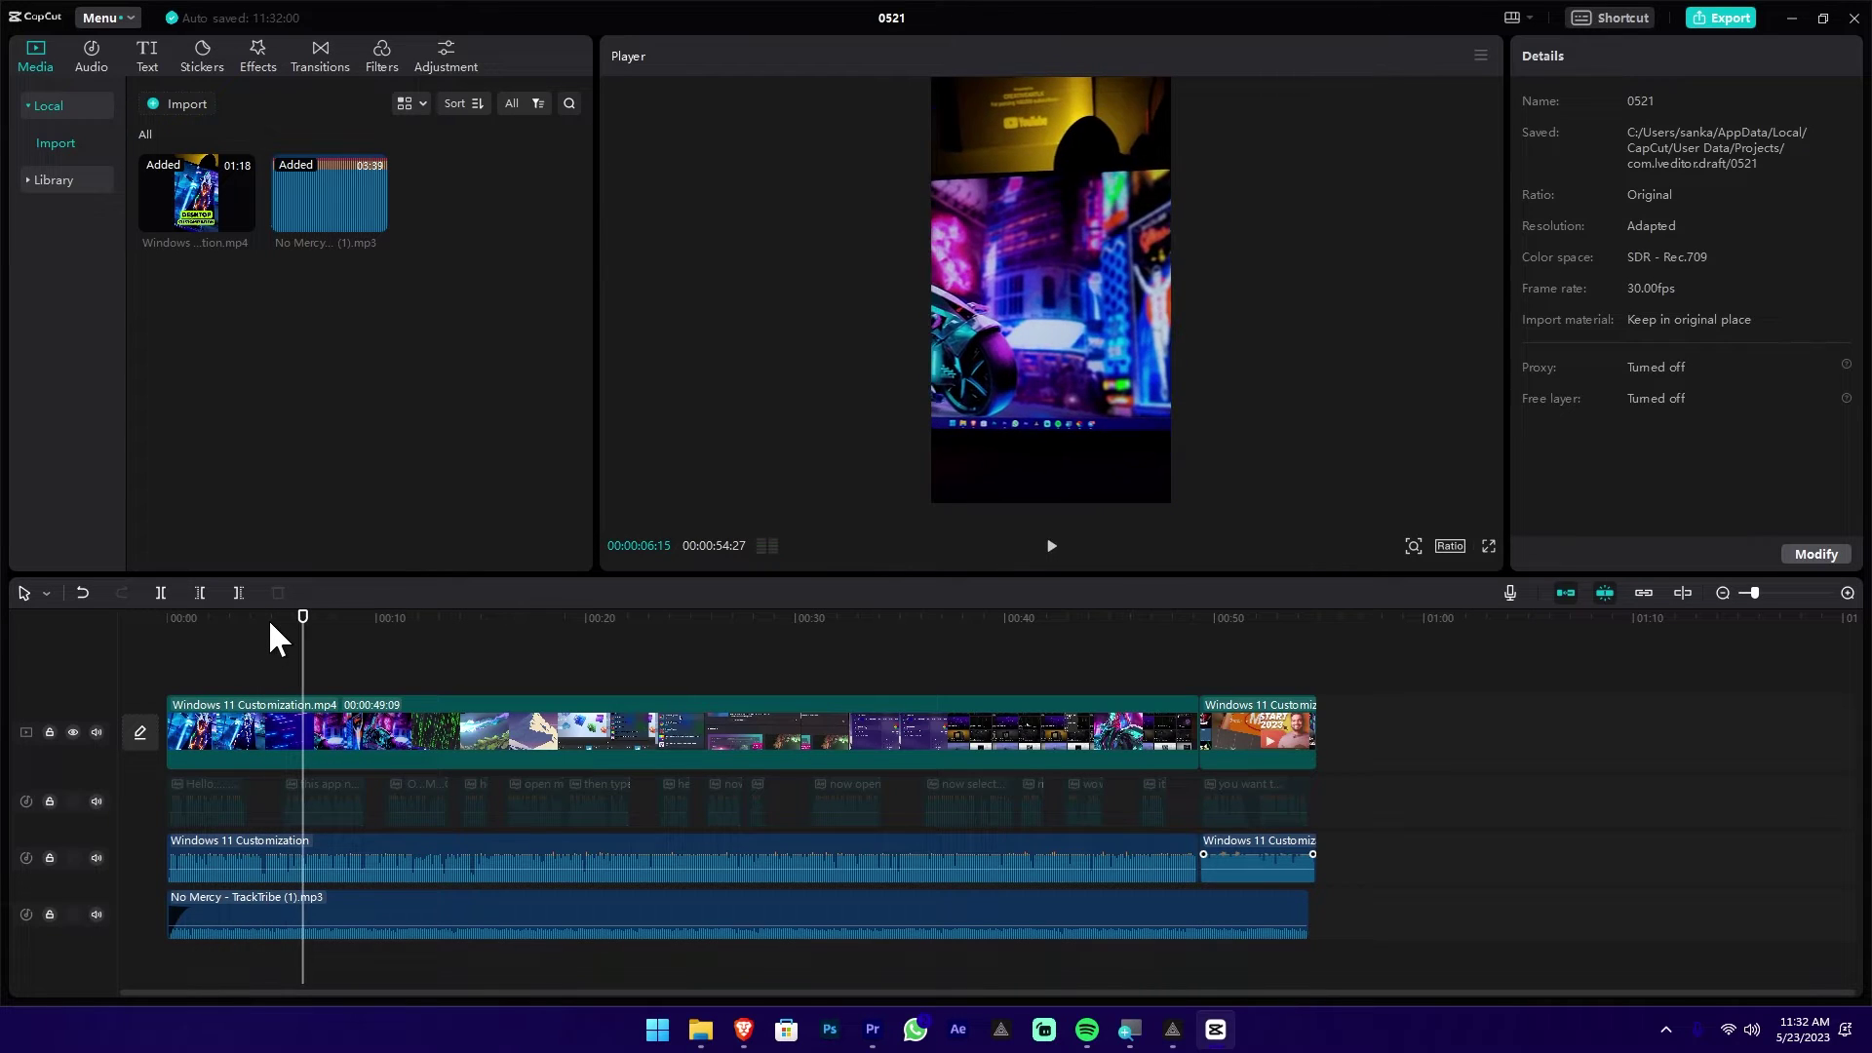
click(265, 618)
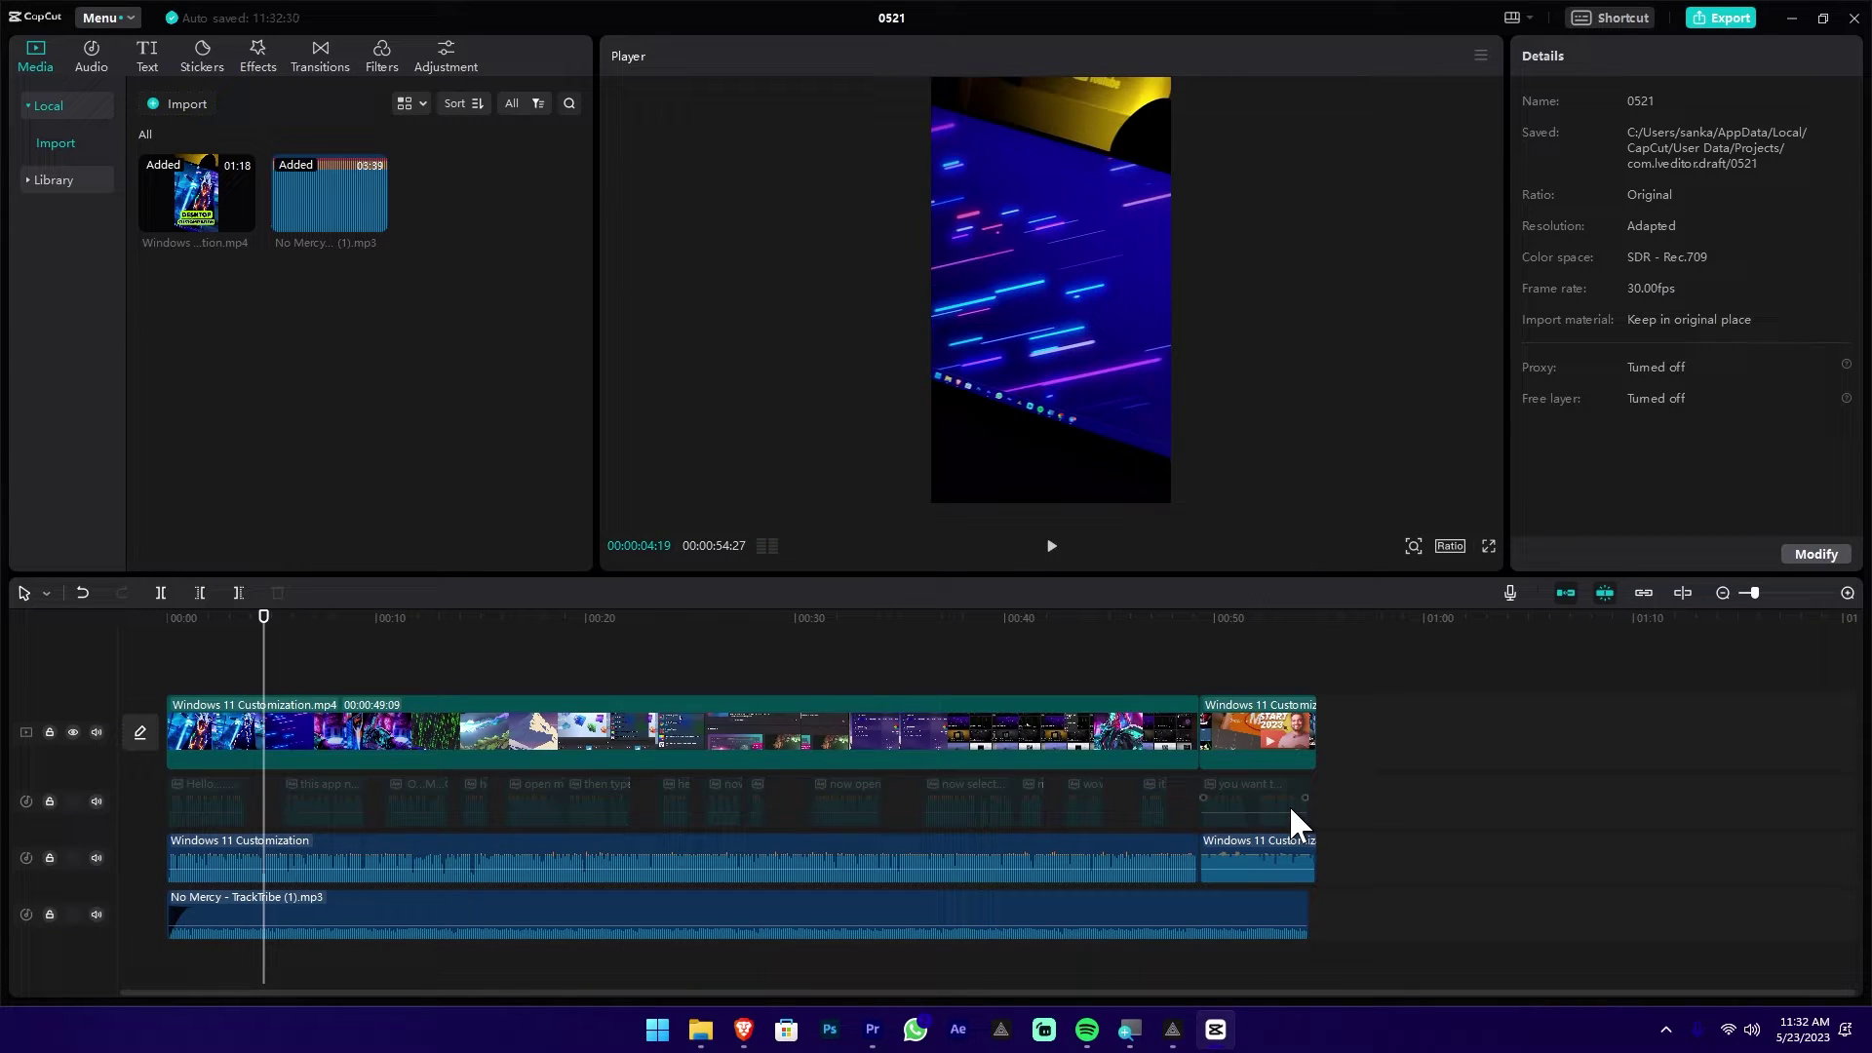
Step: Deactivate both Windows 11 Customization audio clips on the track above the background music
click(1282, 858)
ctrl+click(1125, 850)
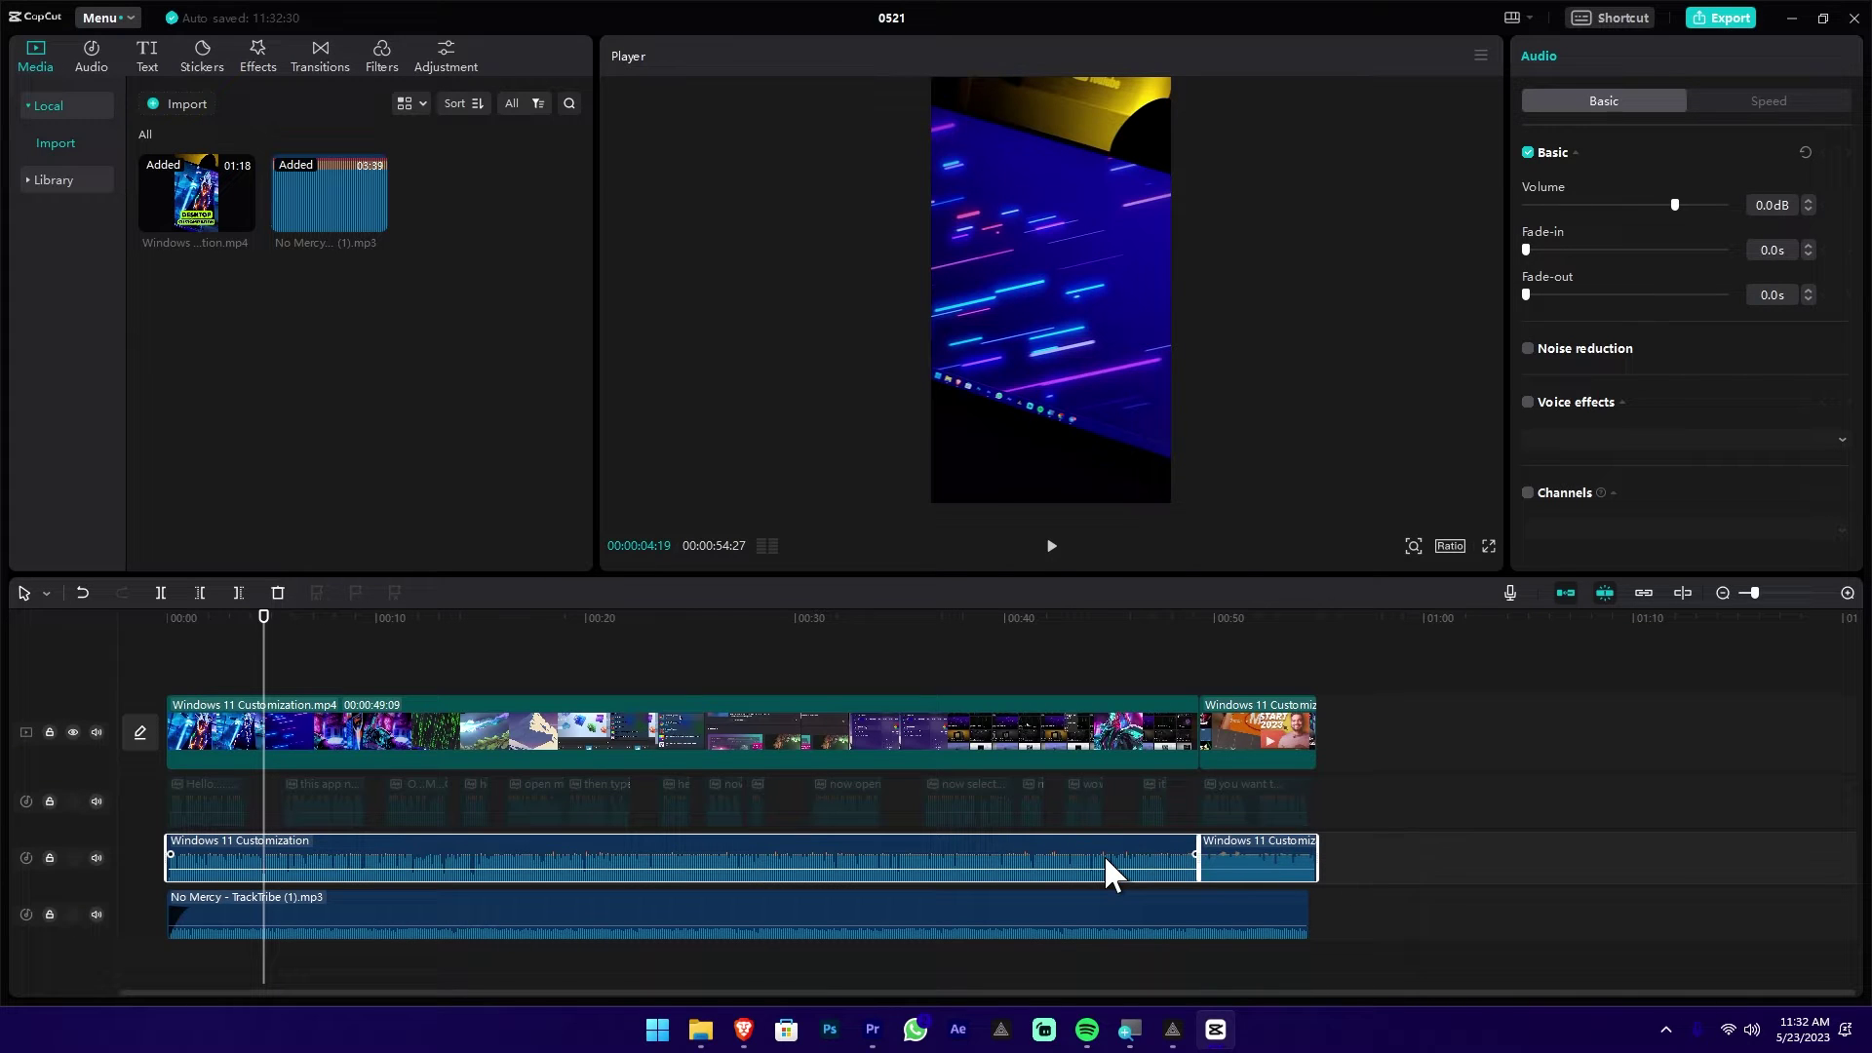
key(b)
drag(1167, 866, 1375, 807)
Step: Reactivate all the text-to-speech clips on the track directly below the video and play the timeline
drag(1395, 809, 146, 788)
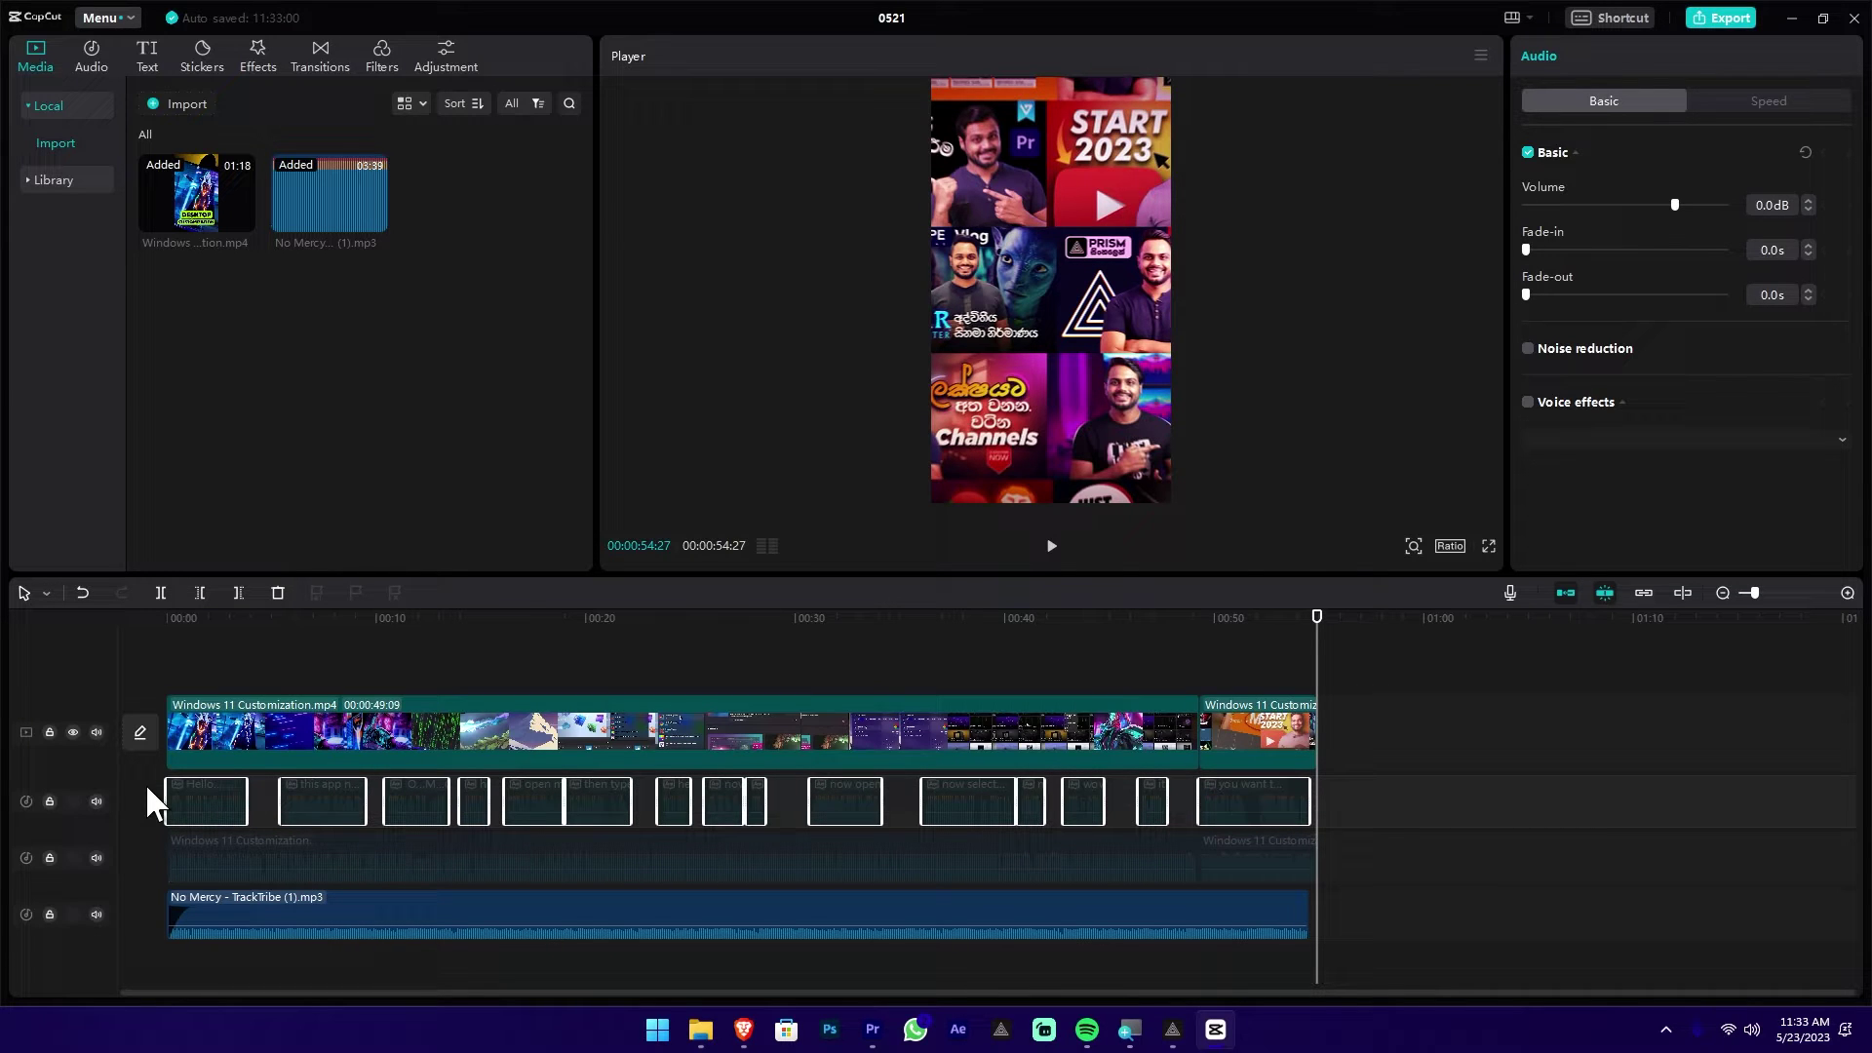
click(145, 782)
key(space)
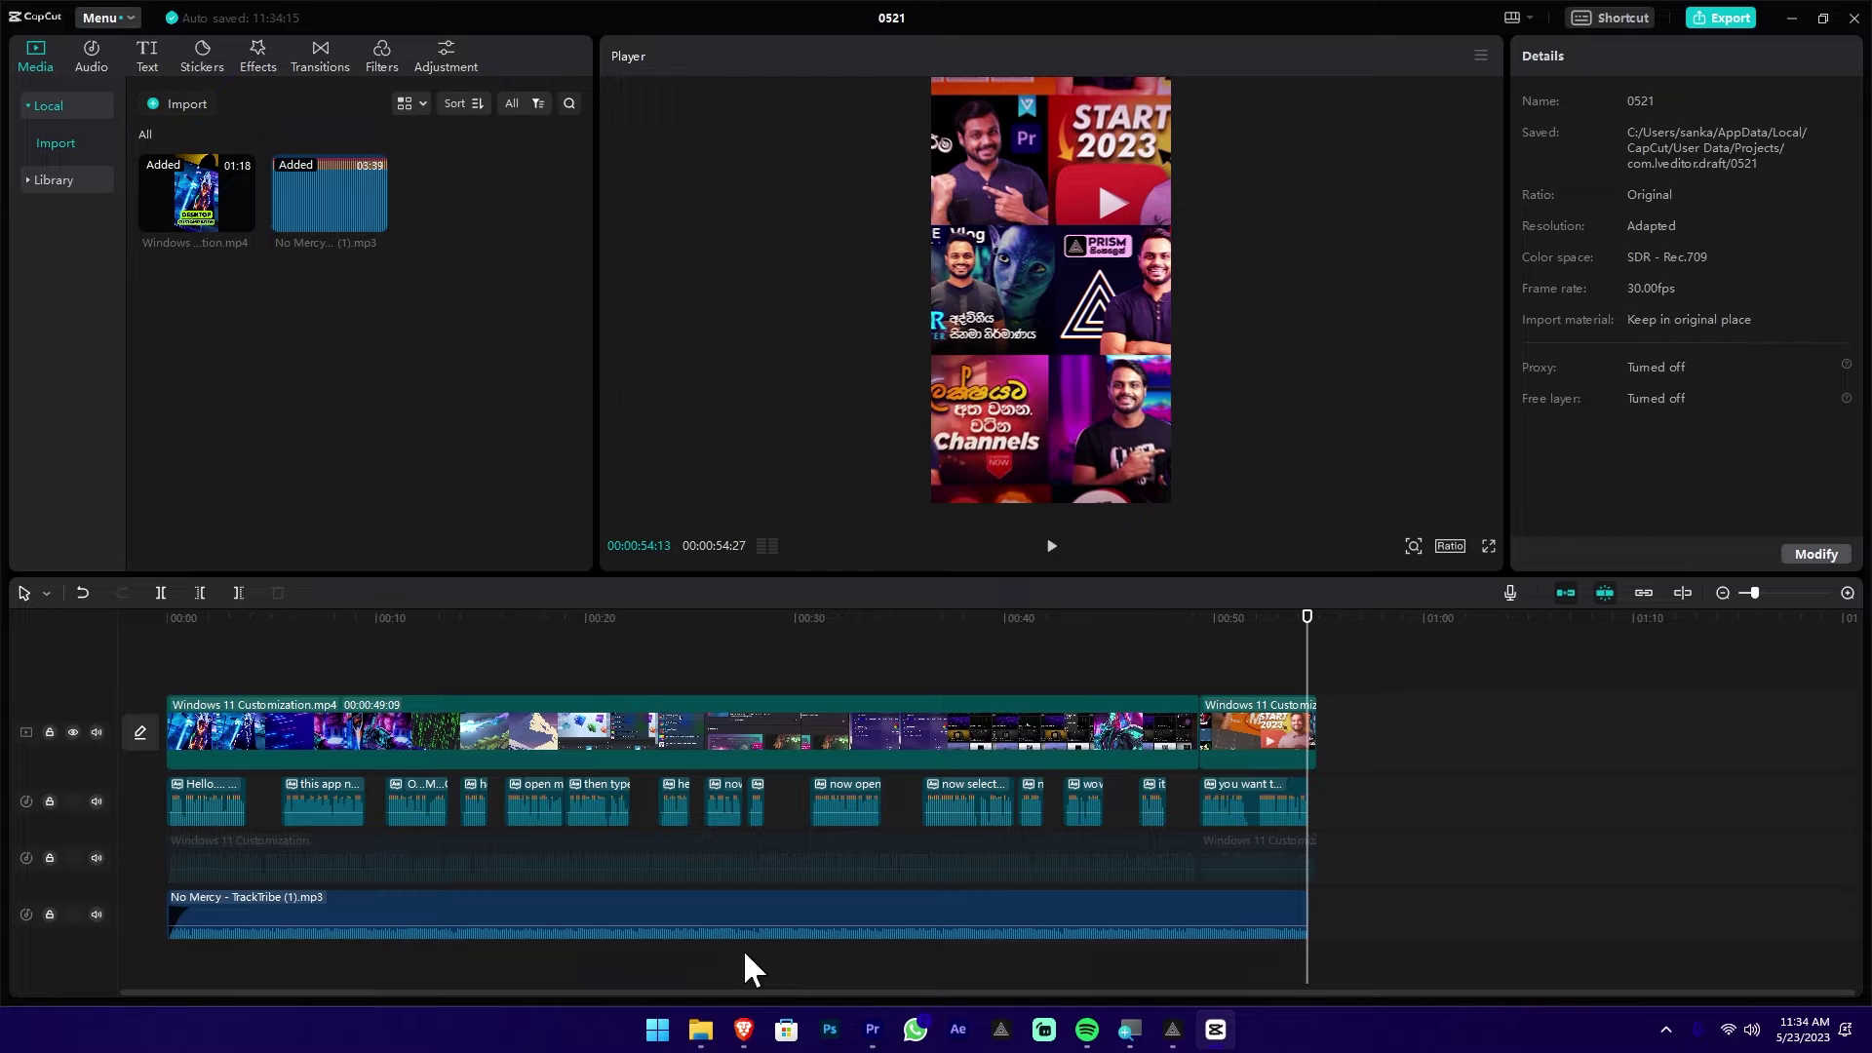
Step: Switch to Google Keep in the browser and review the narration lines in the "Text to speach" note
click(741, 1040)
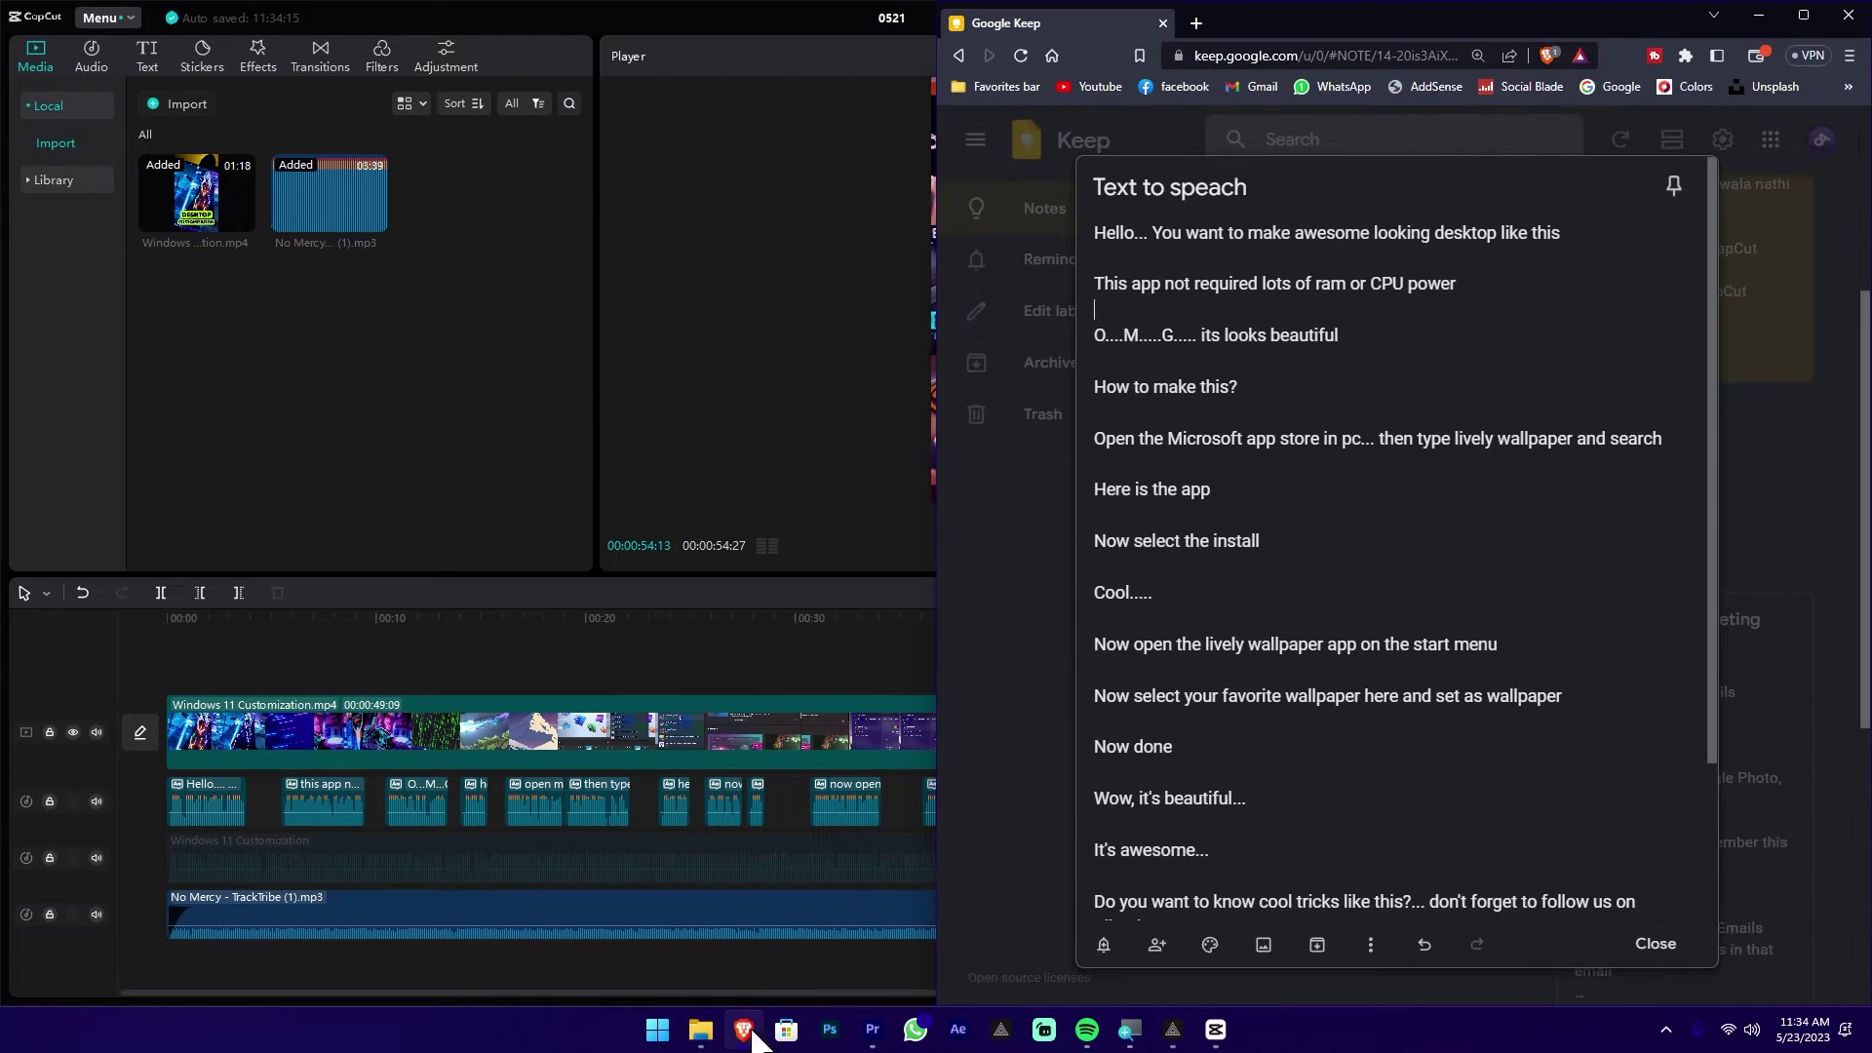
scroll(1386, 499, down, 1)
scroll(1385, 499, down, 1)
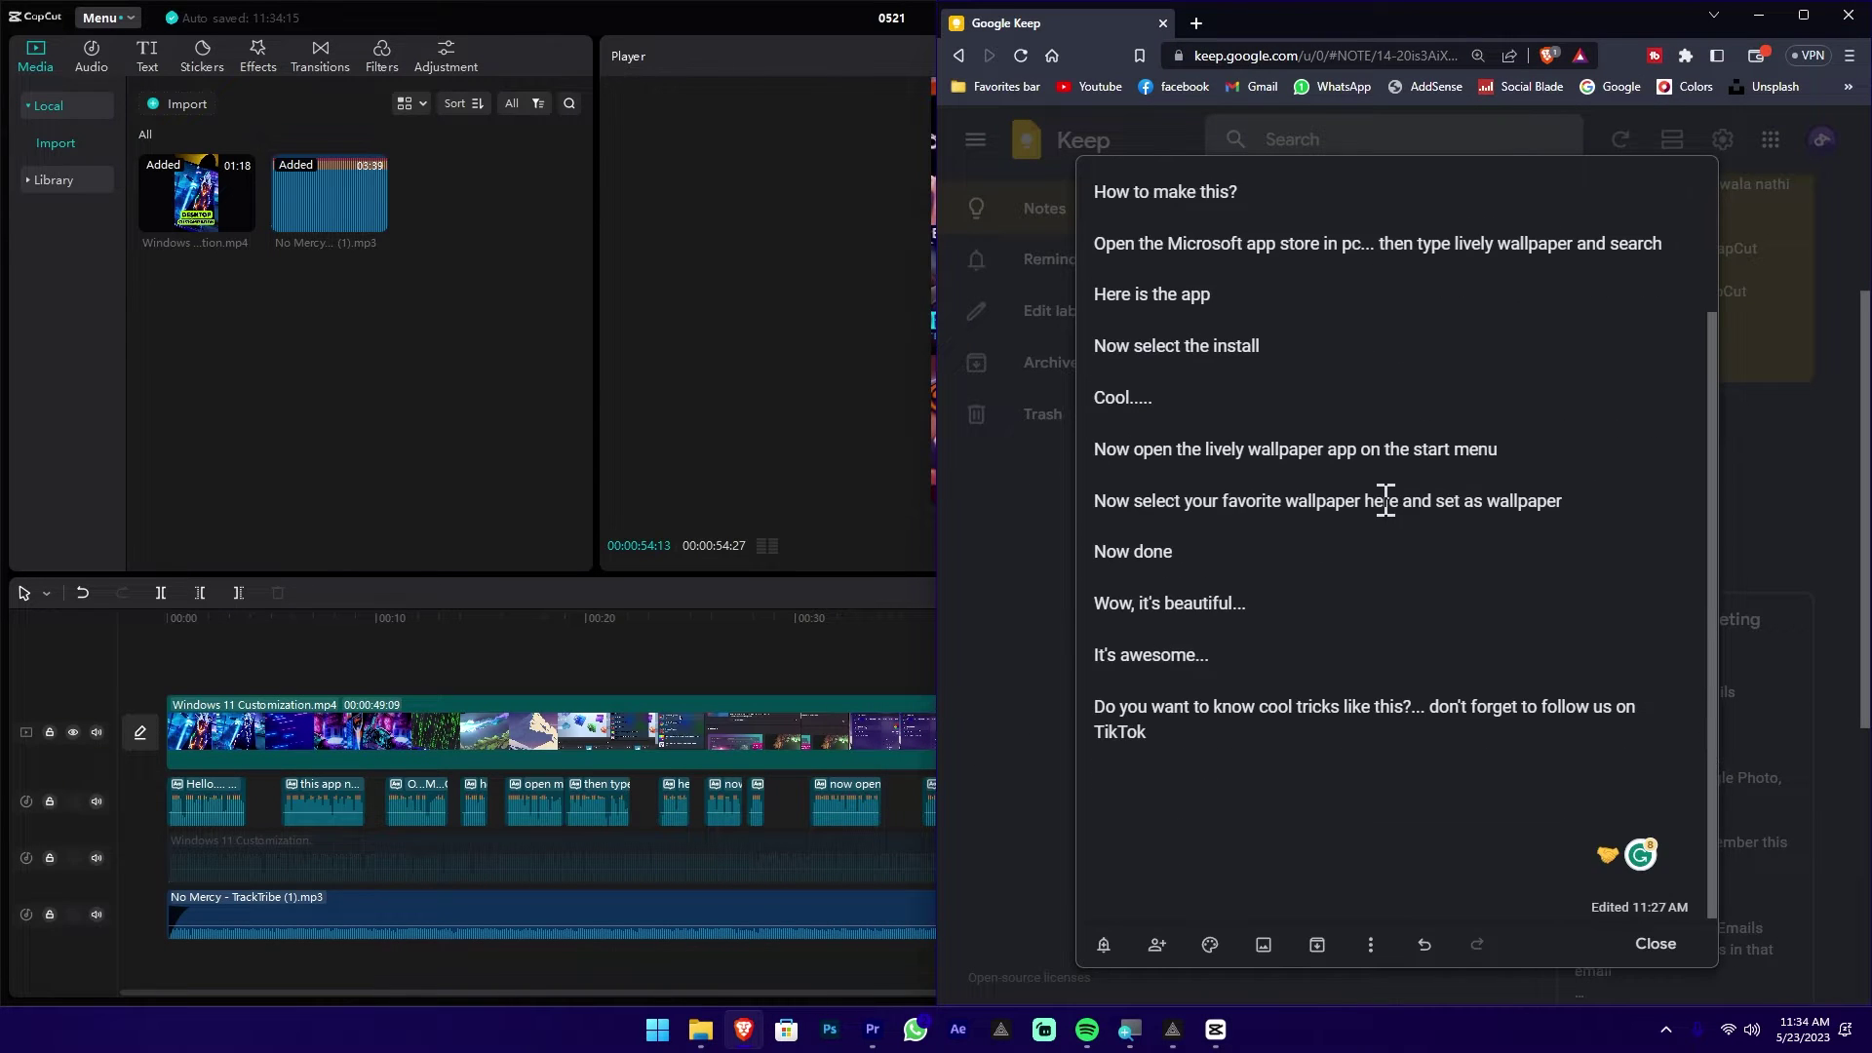
scroll(1386, 499, up, 2)
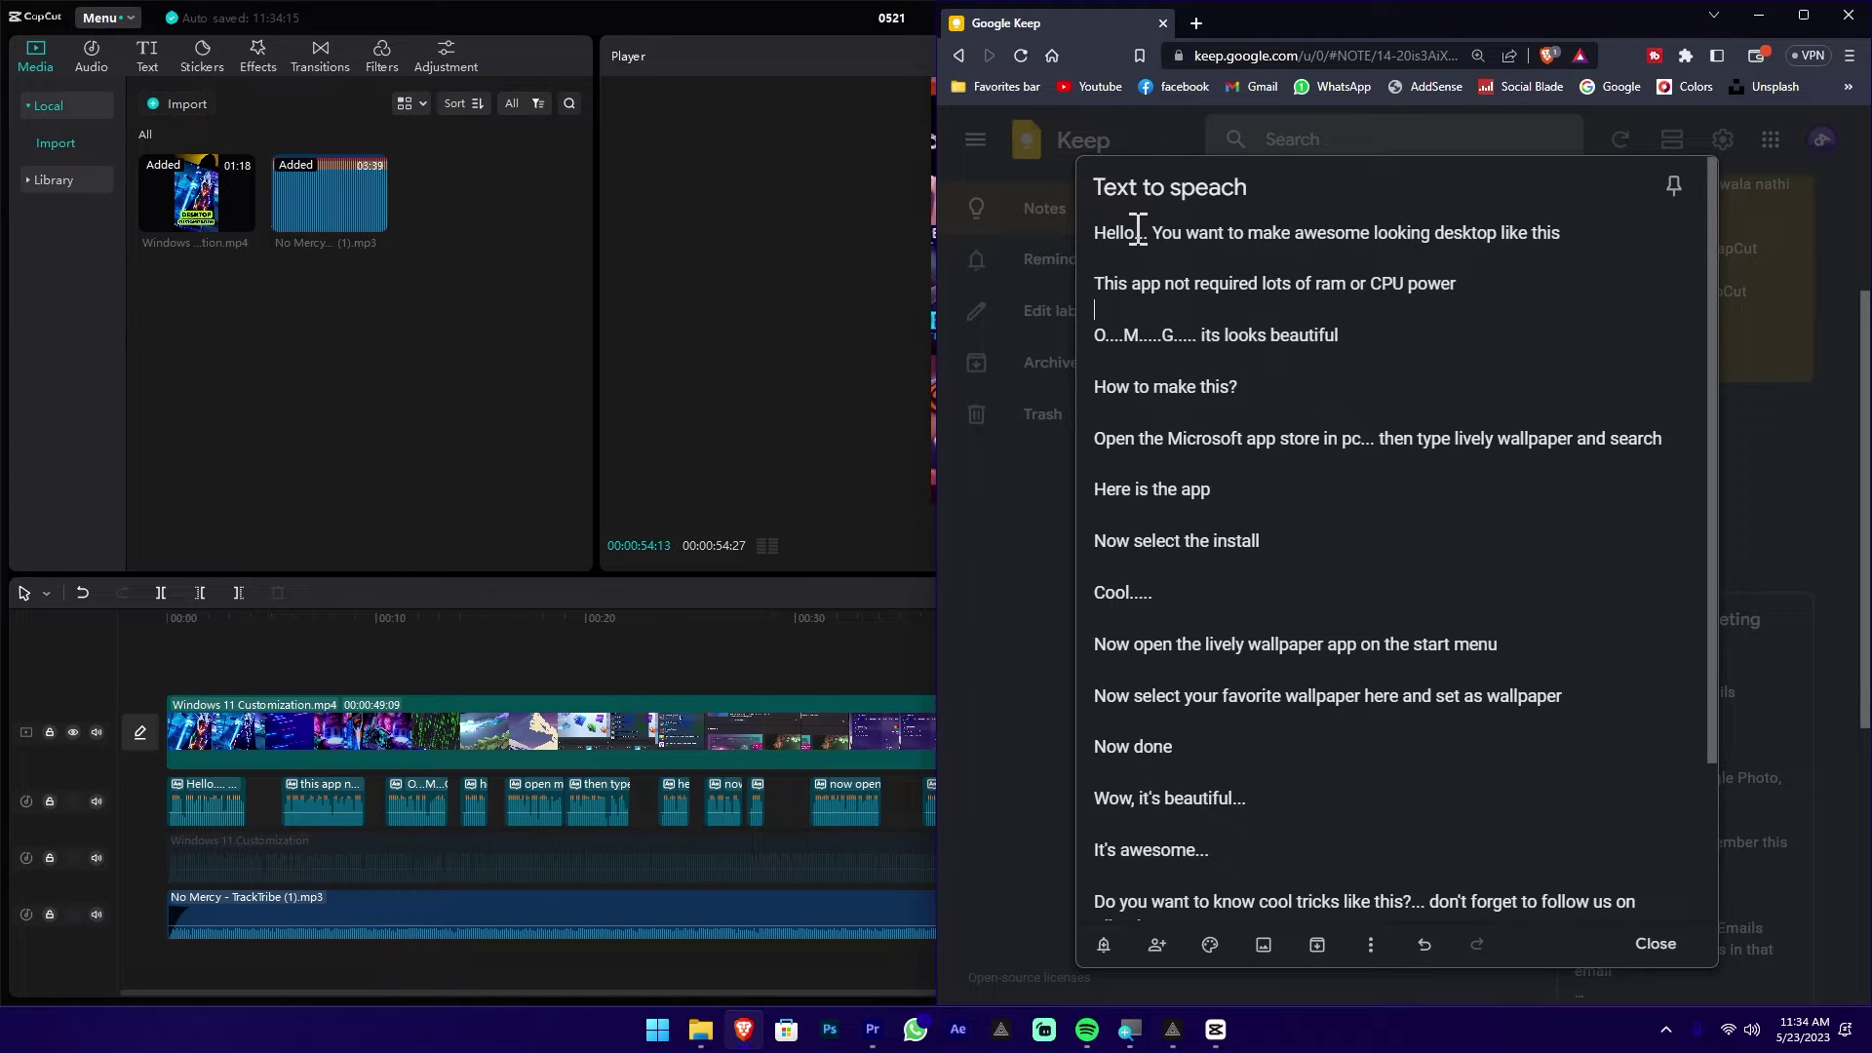
drag(1580, 234, 1121, 243)
click(1355, 378)
scroll(1319, 756, down, 2)
scroll(1314, 746, up, 2)
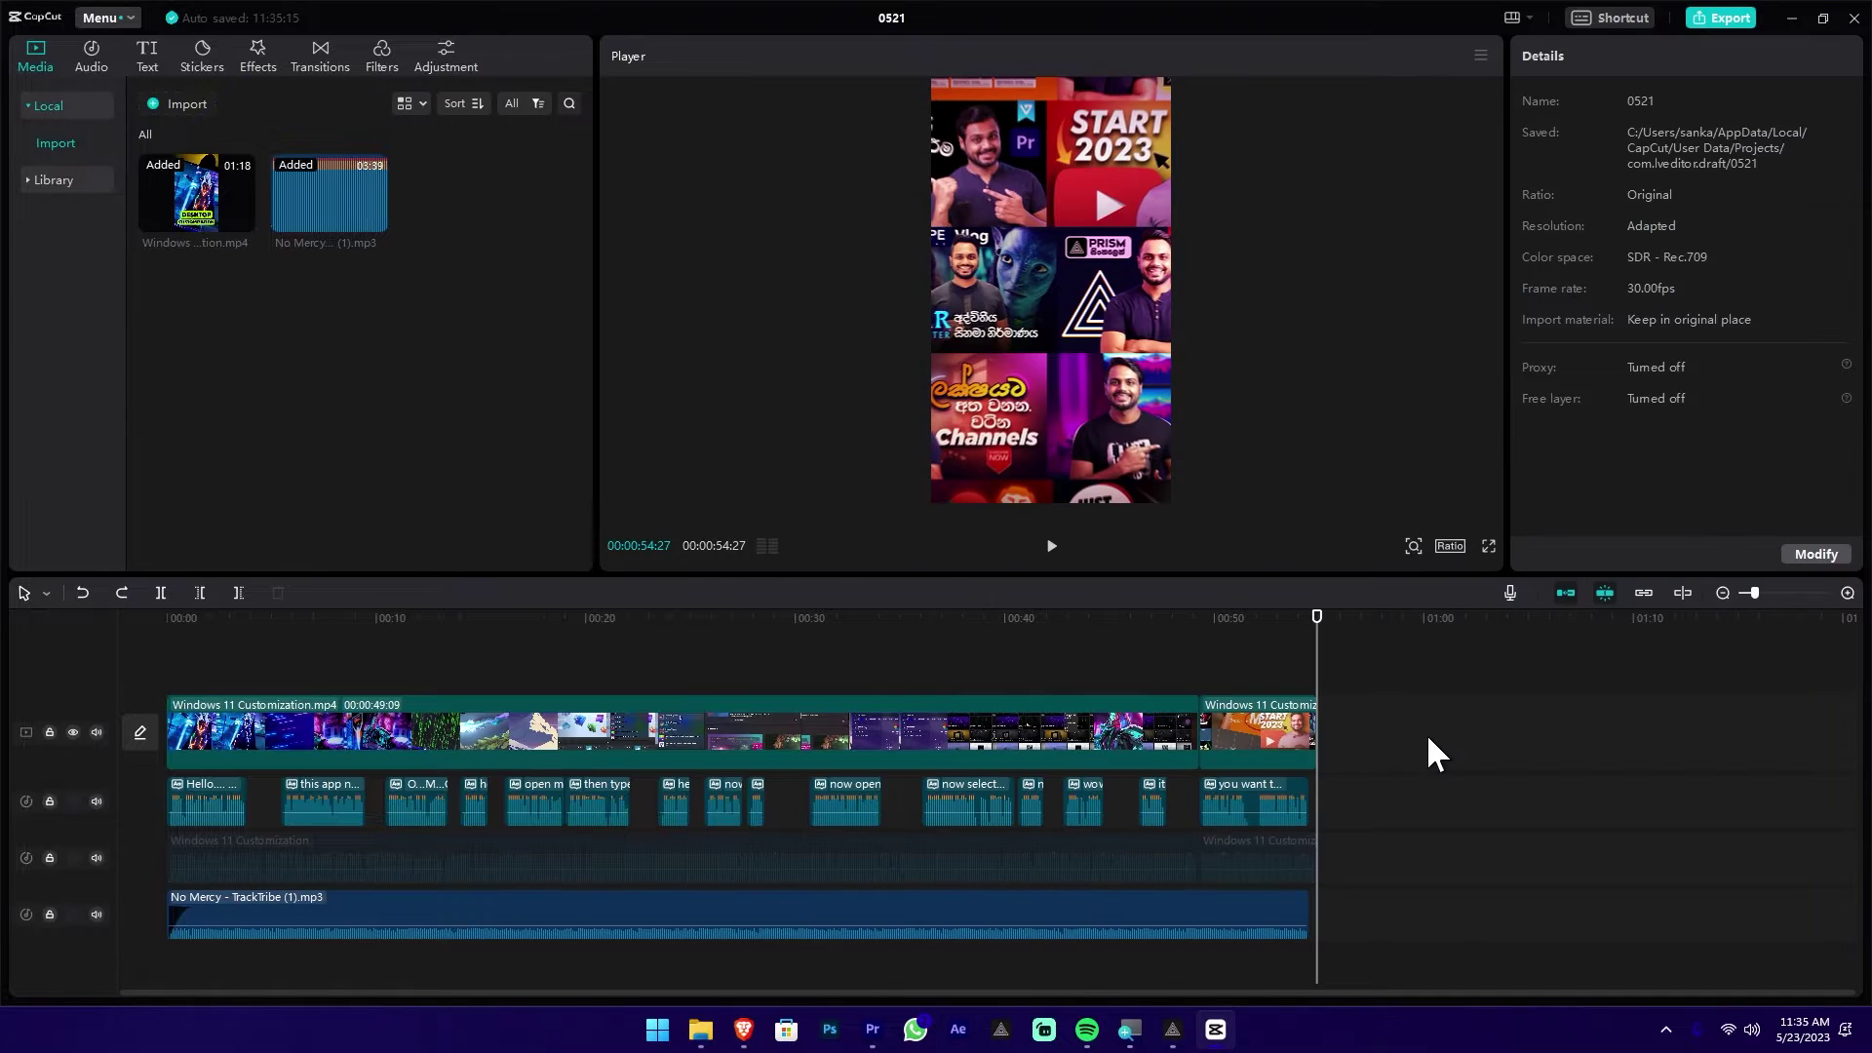
Step: Duplicate both Windows 11 Customization video clips past the timeline's end, starting at about 01:04, and place the playhead at the copy's start
drag(1425, 734, 203, 667)
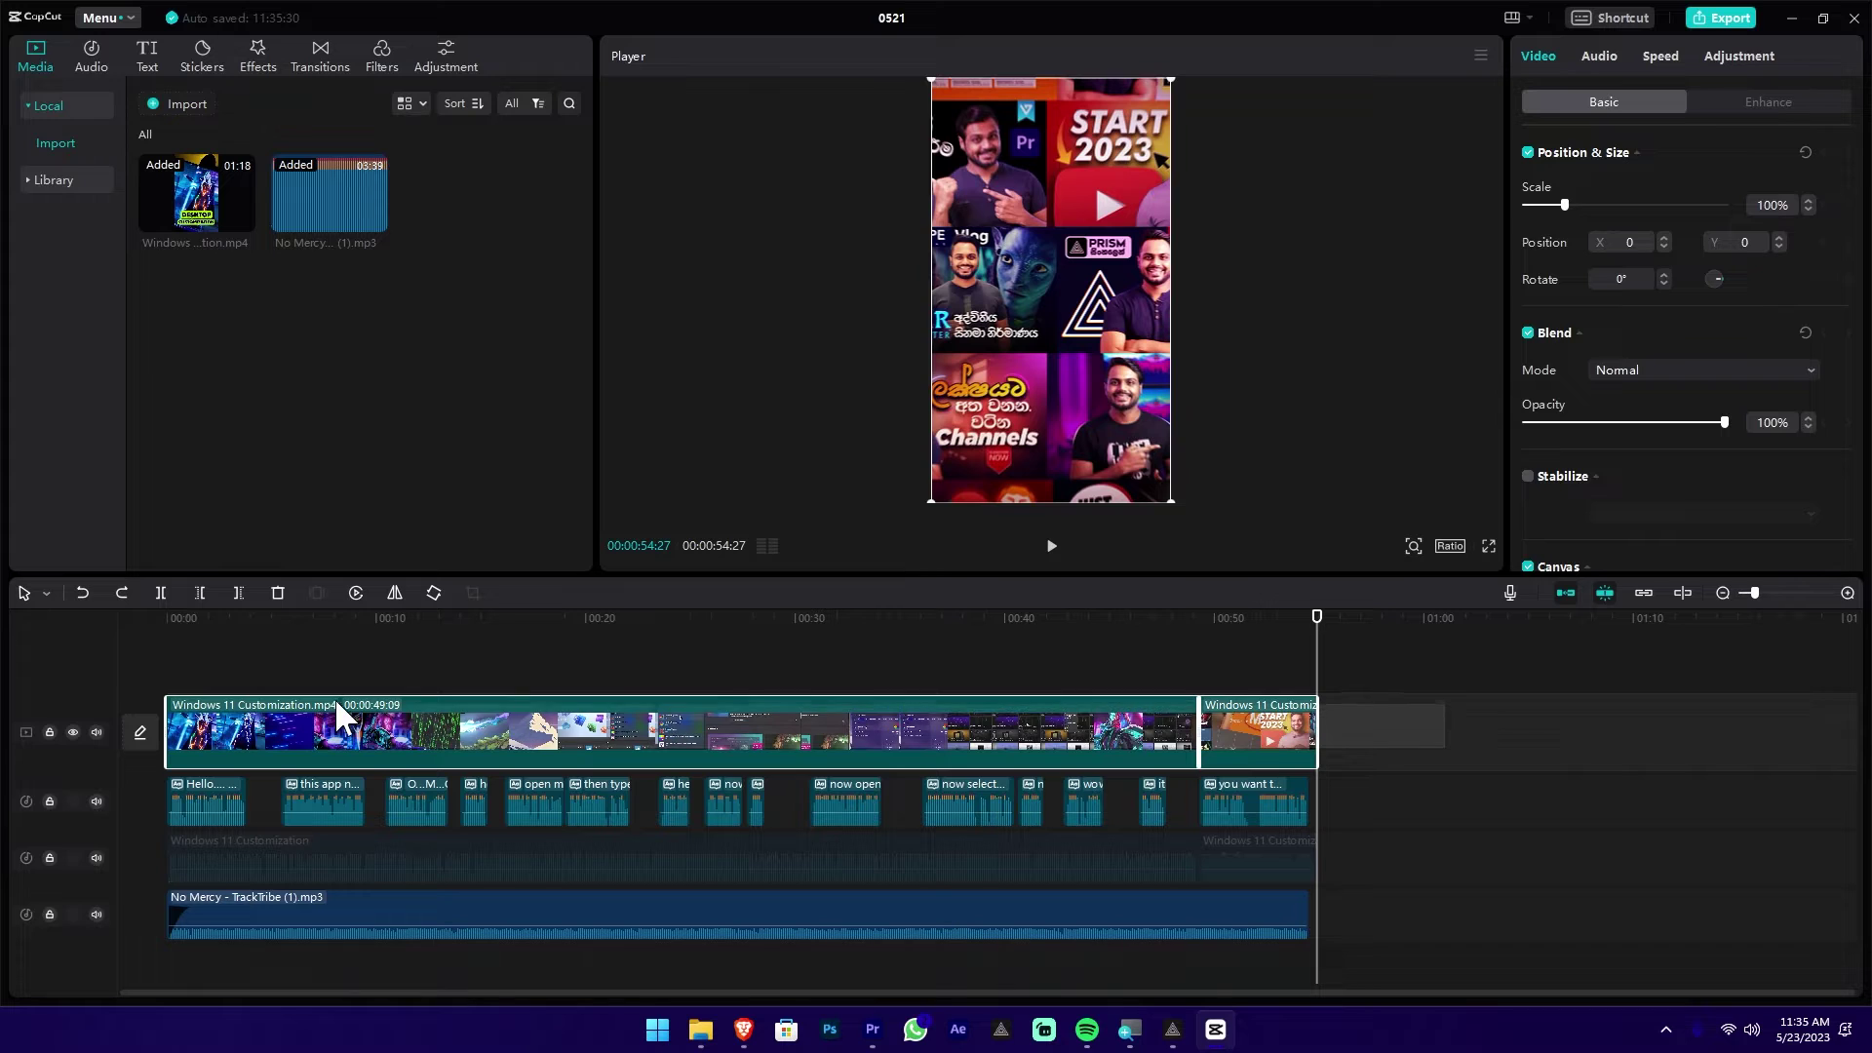
key(ctrl+c)
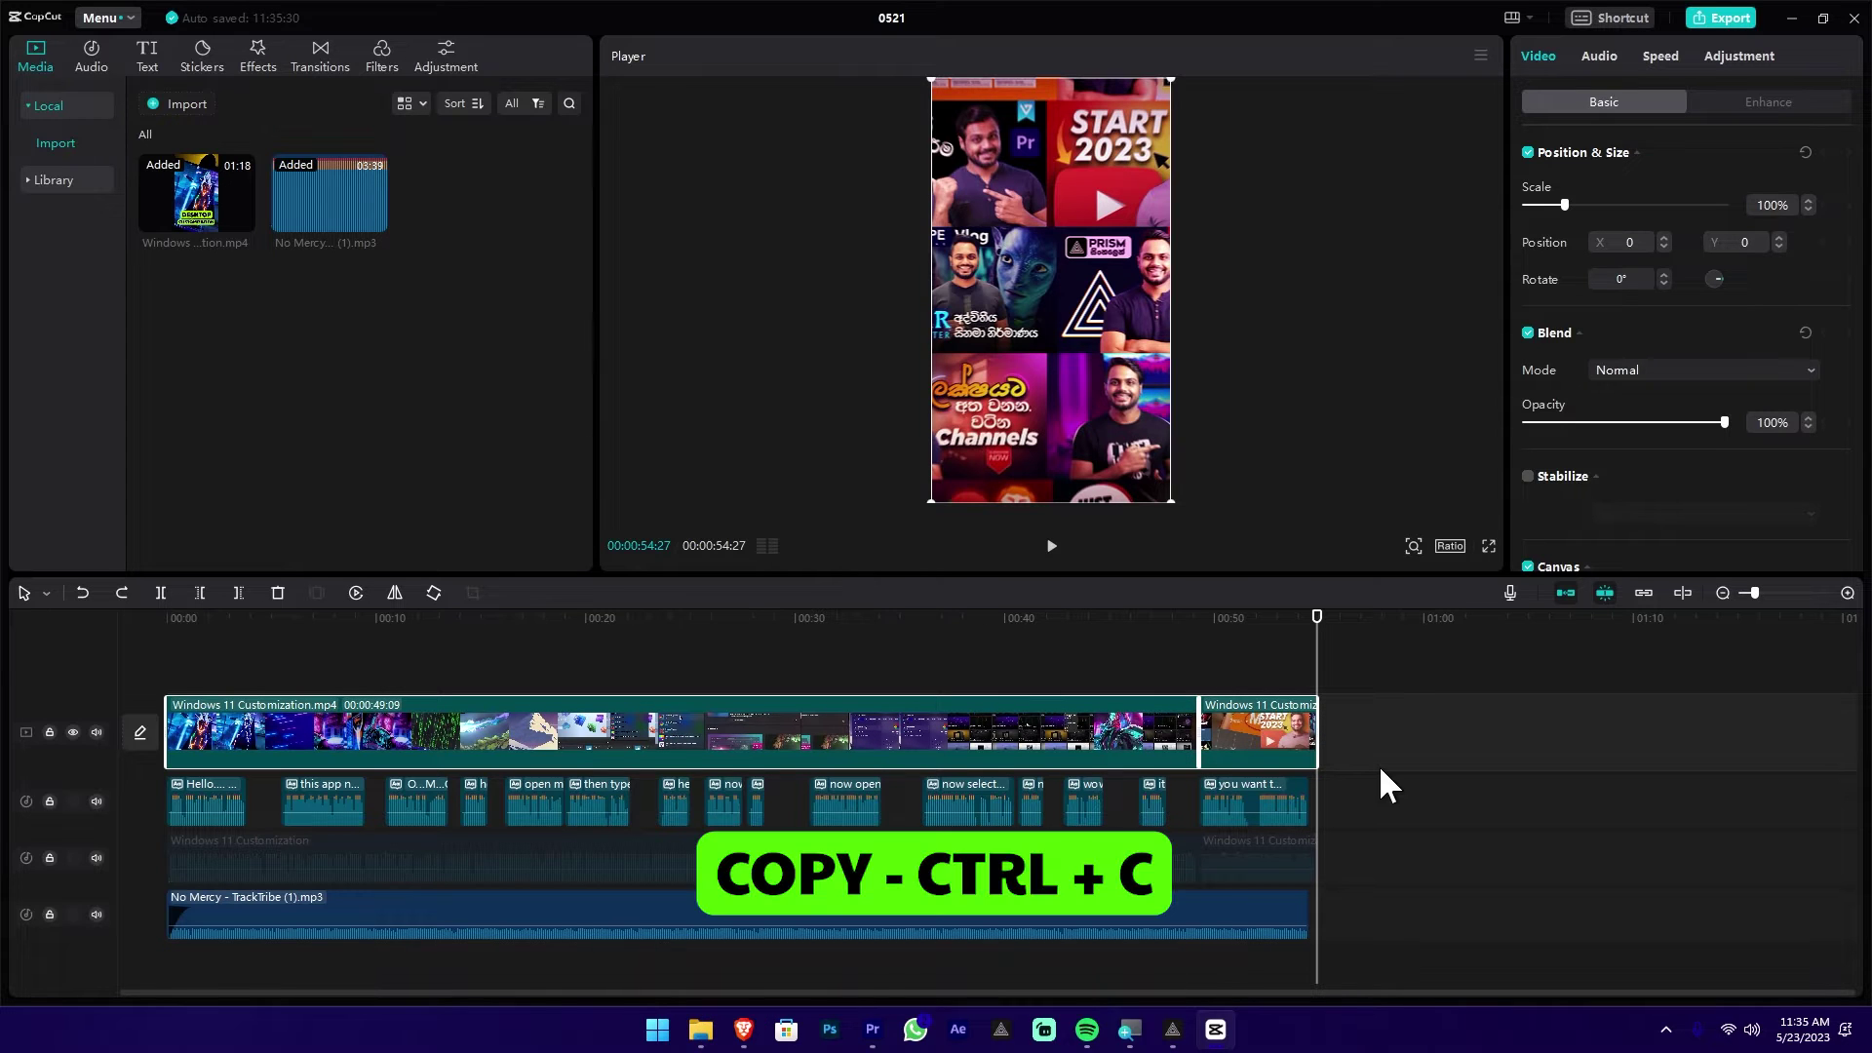
key(ctrl+v)
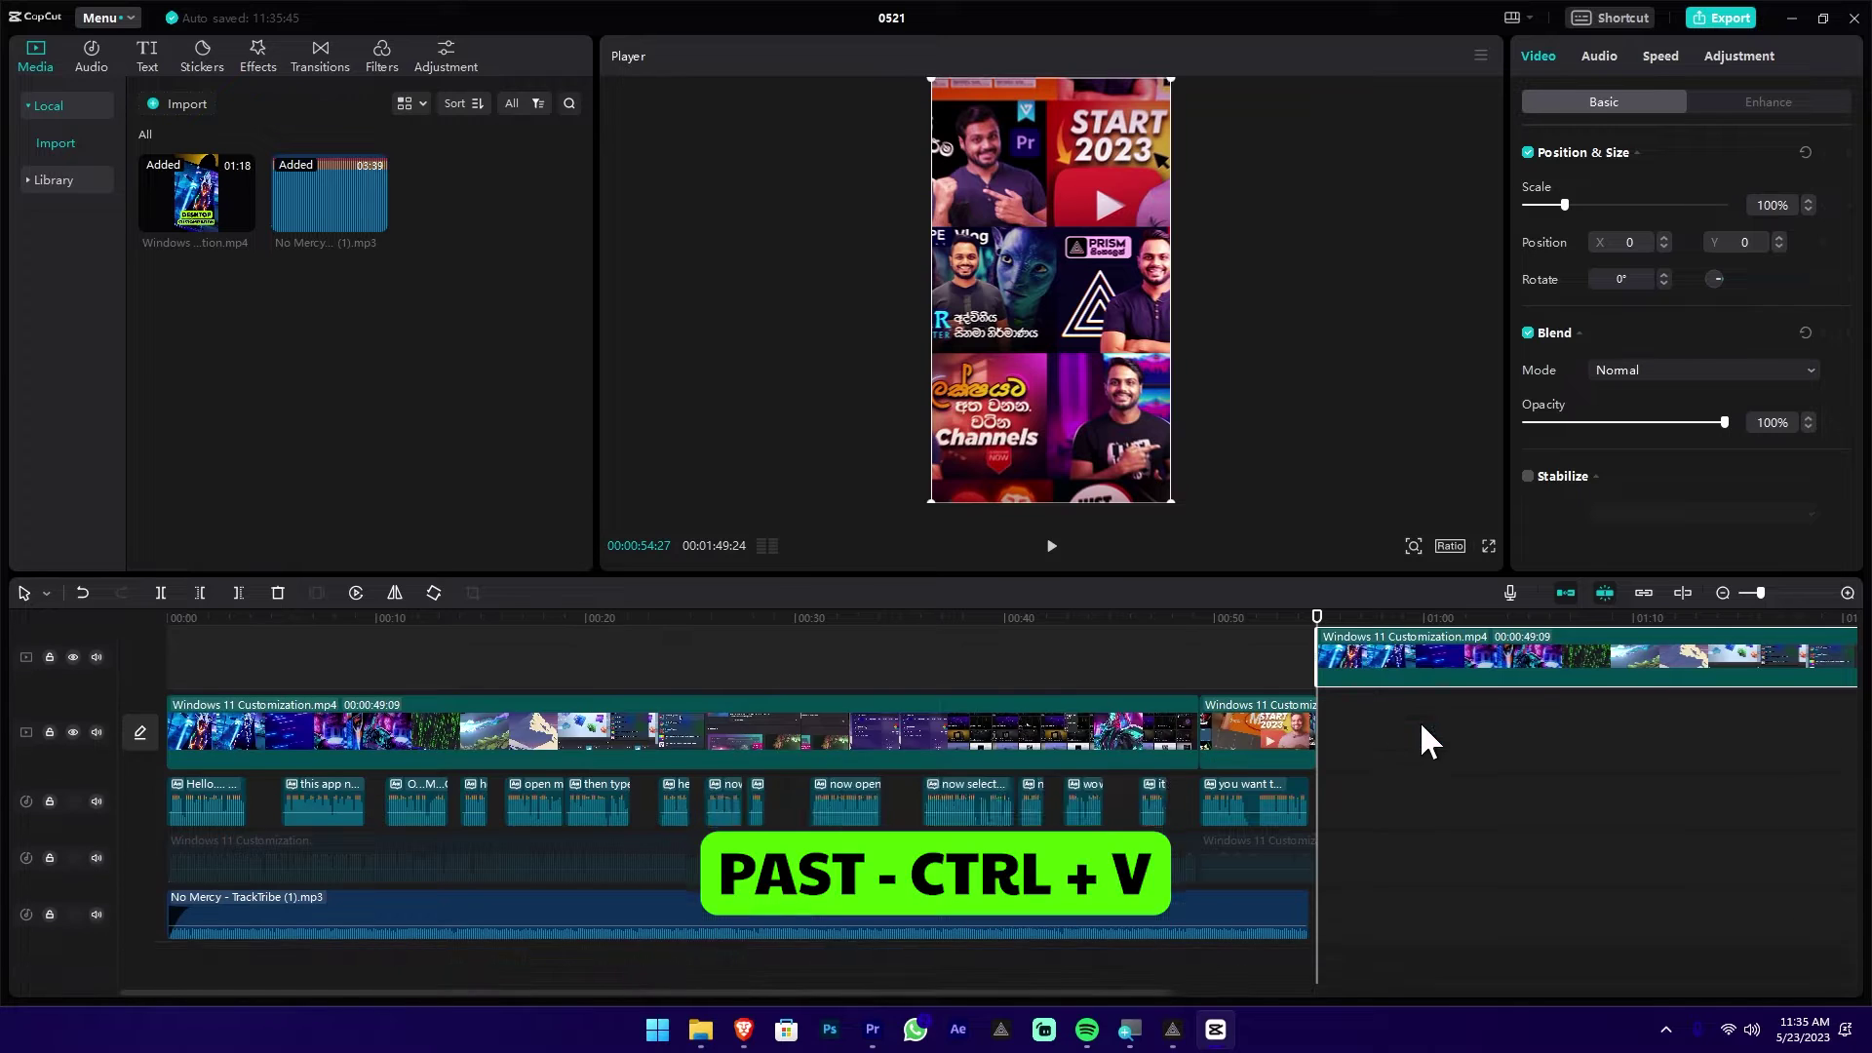
scroll(1365, 770, right, 10)
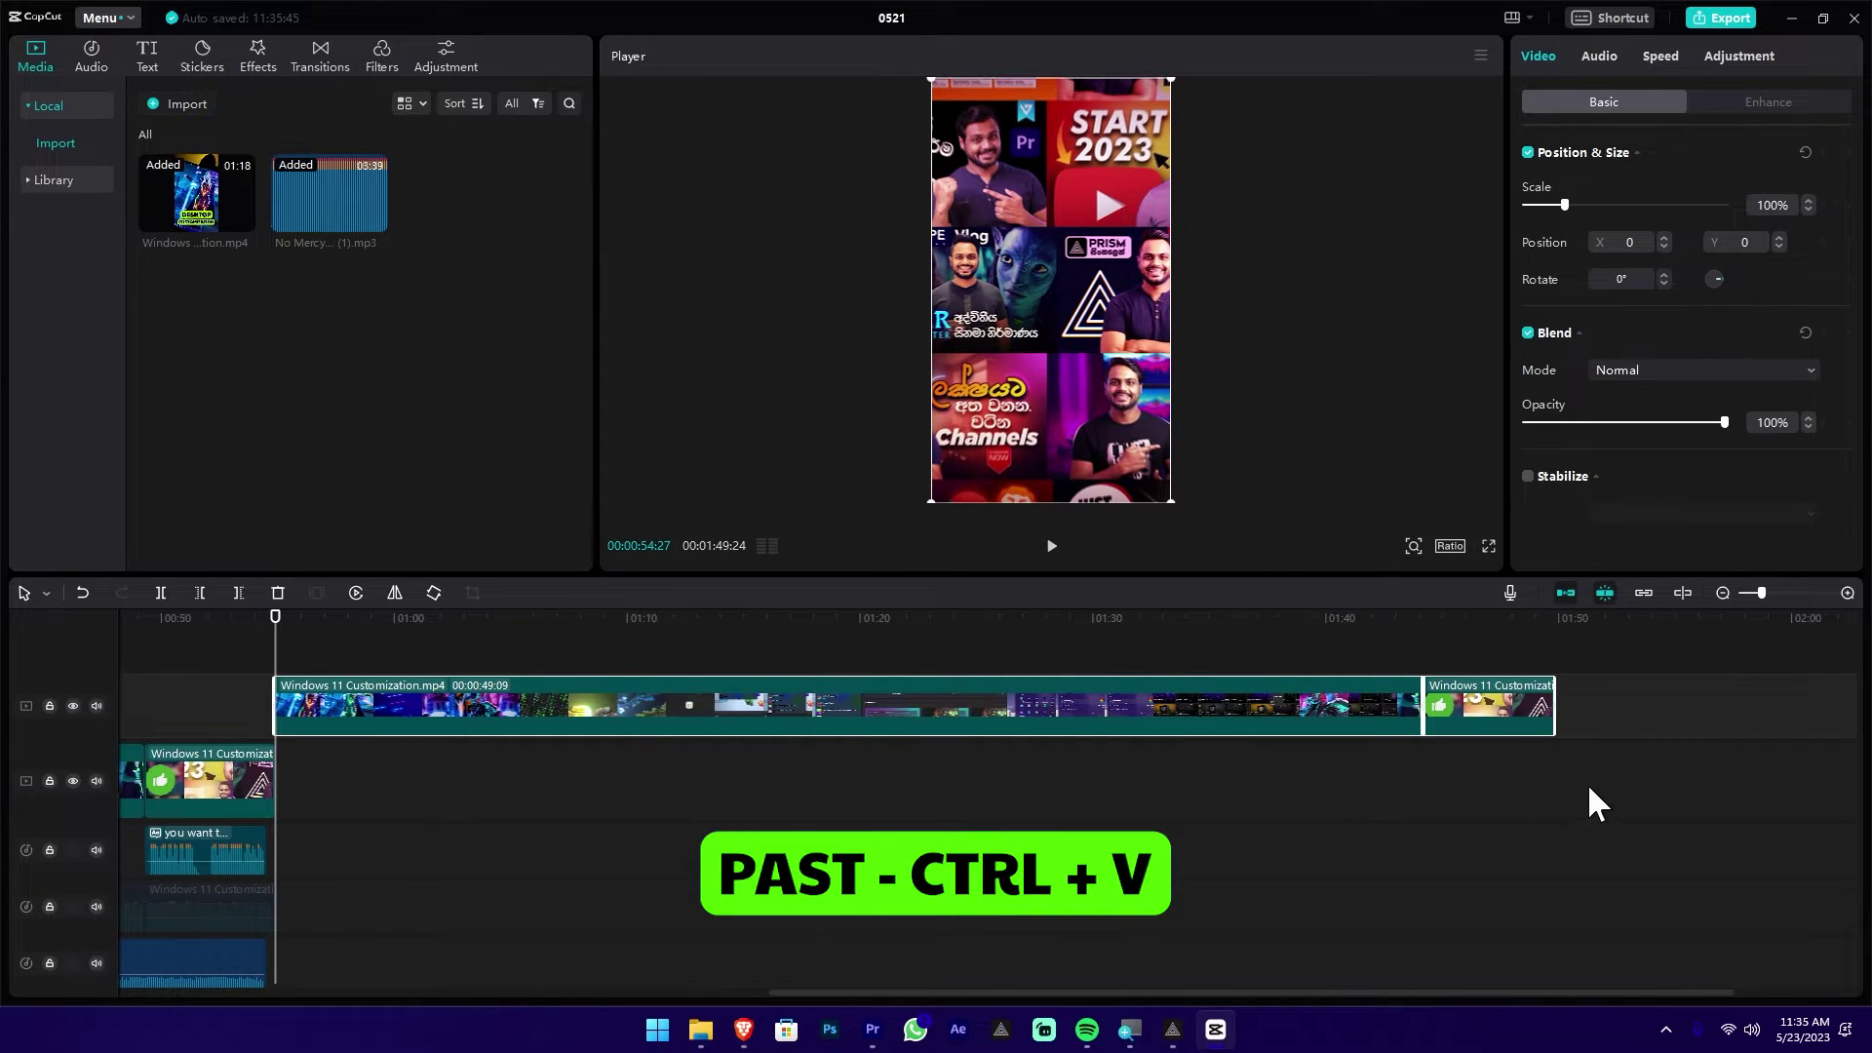
drag(796, 715, 1012, 716)
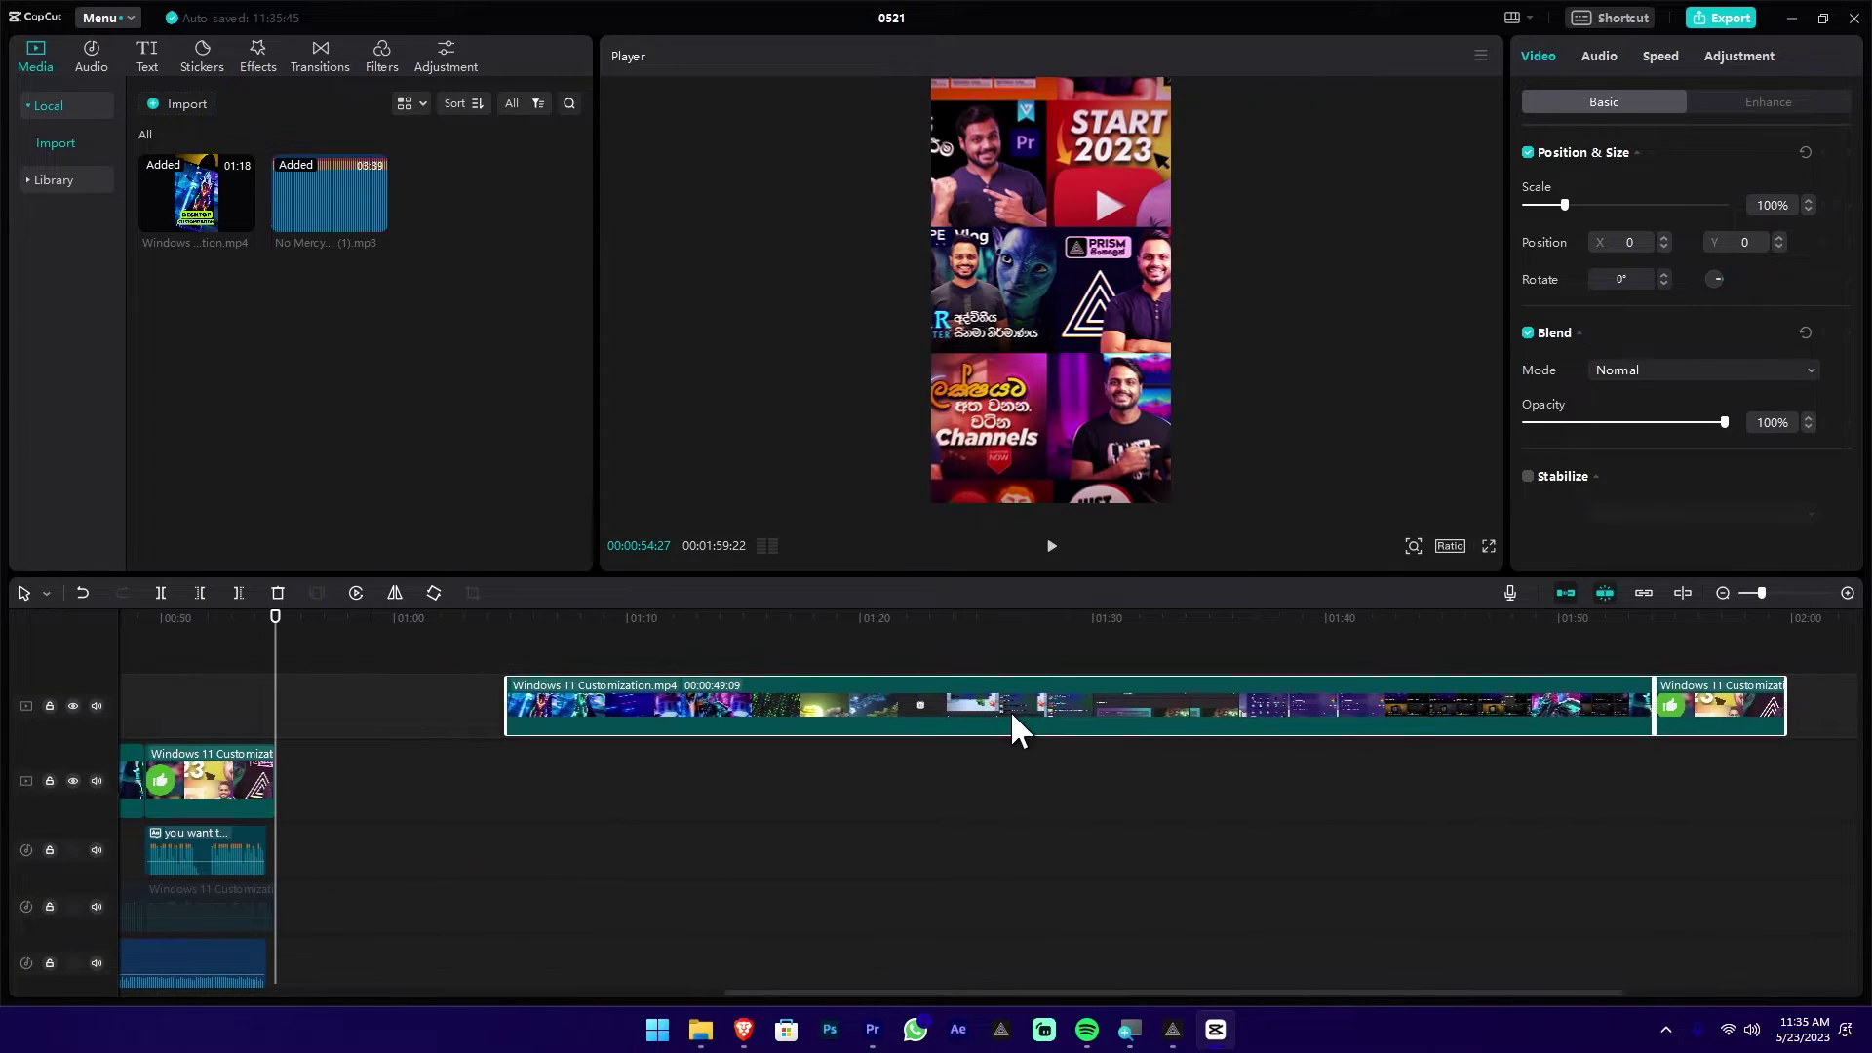
click(531, 636)
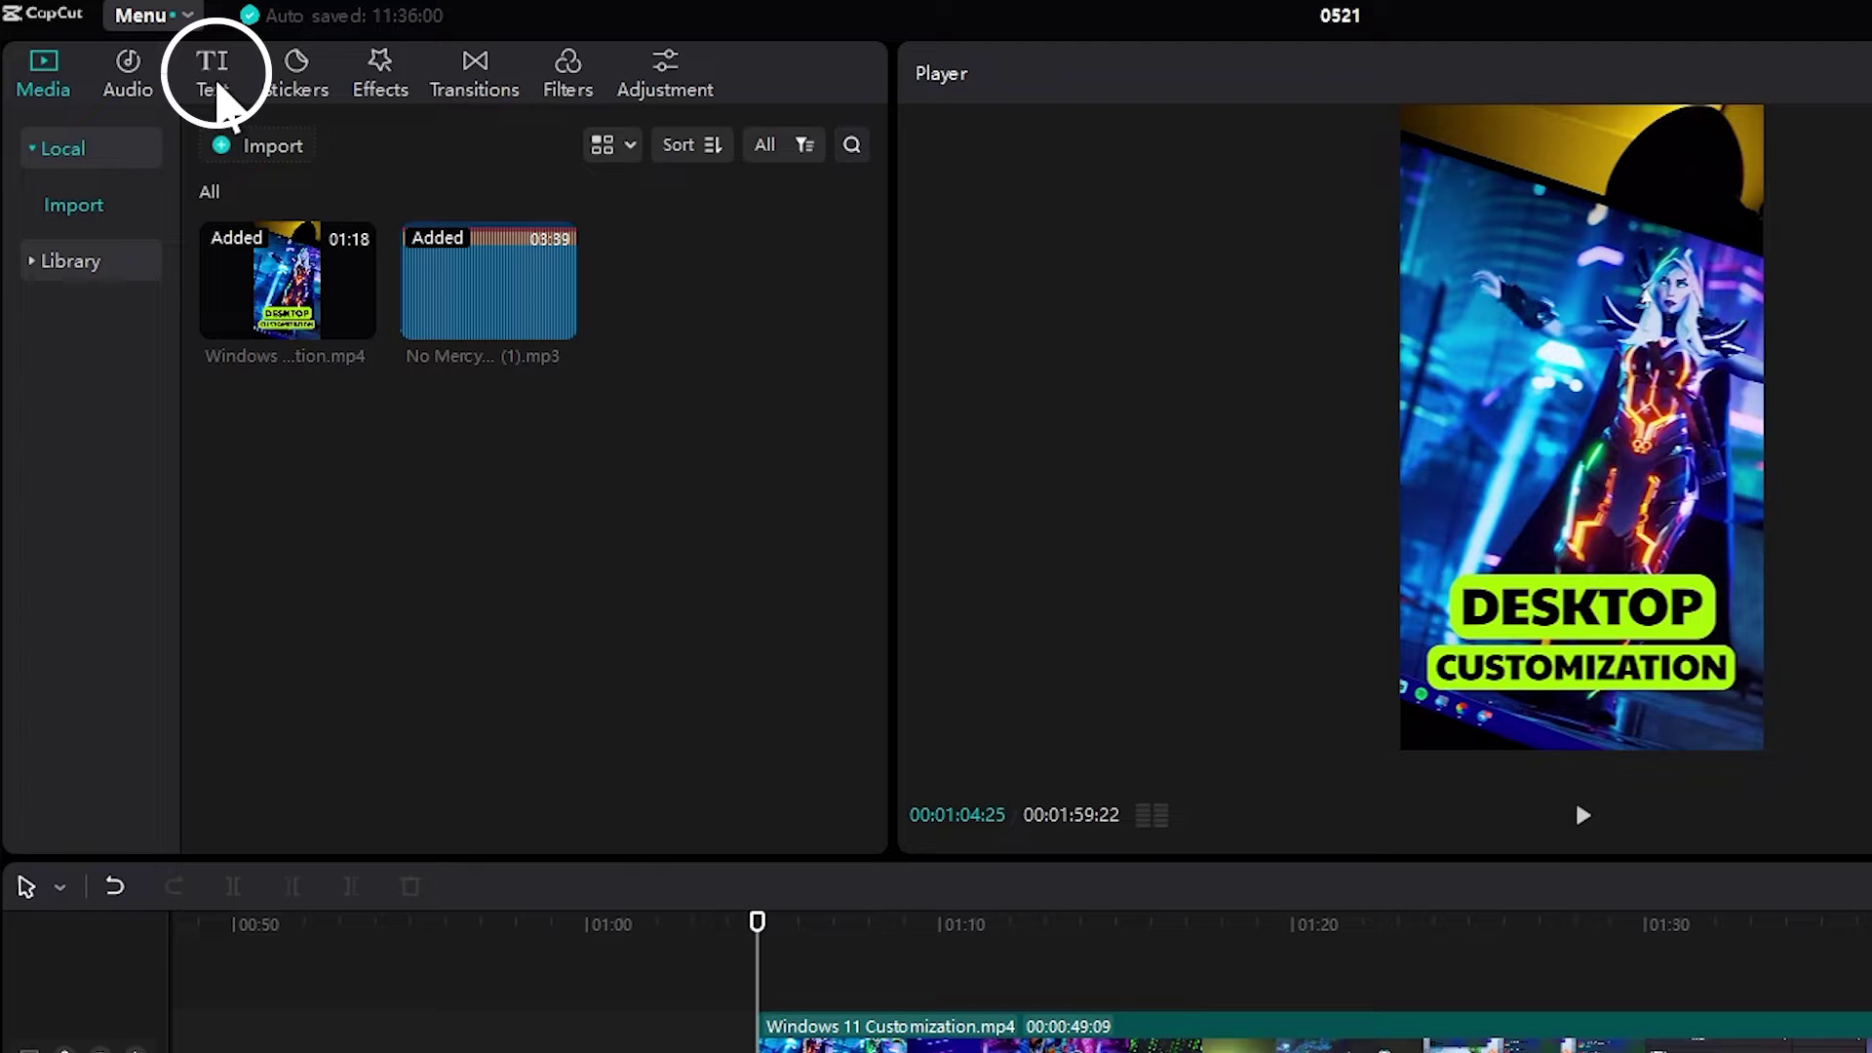
Step: Add a default text clip above the copied video at 00:01:04:25 and extend it to about 10.5 seconds
click(217, 95)
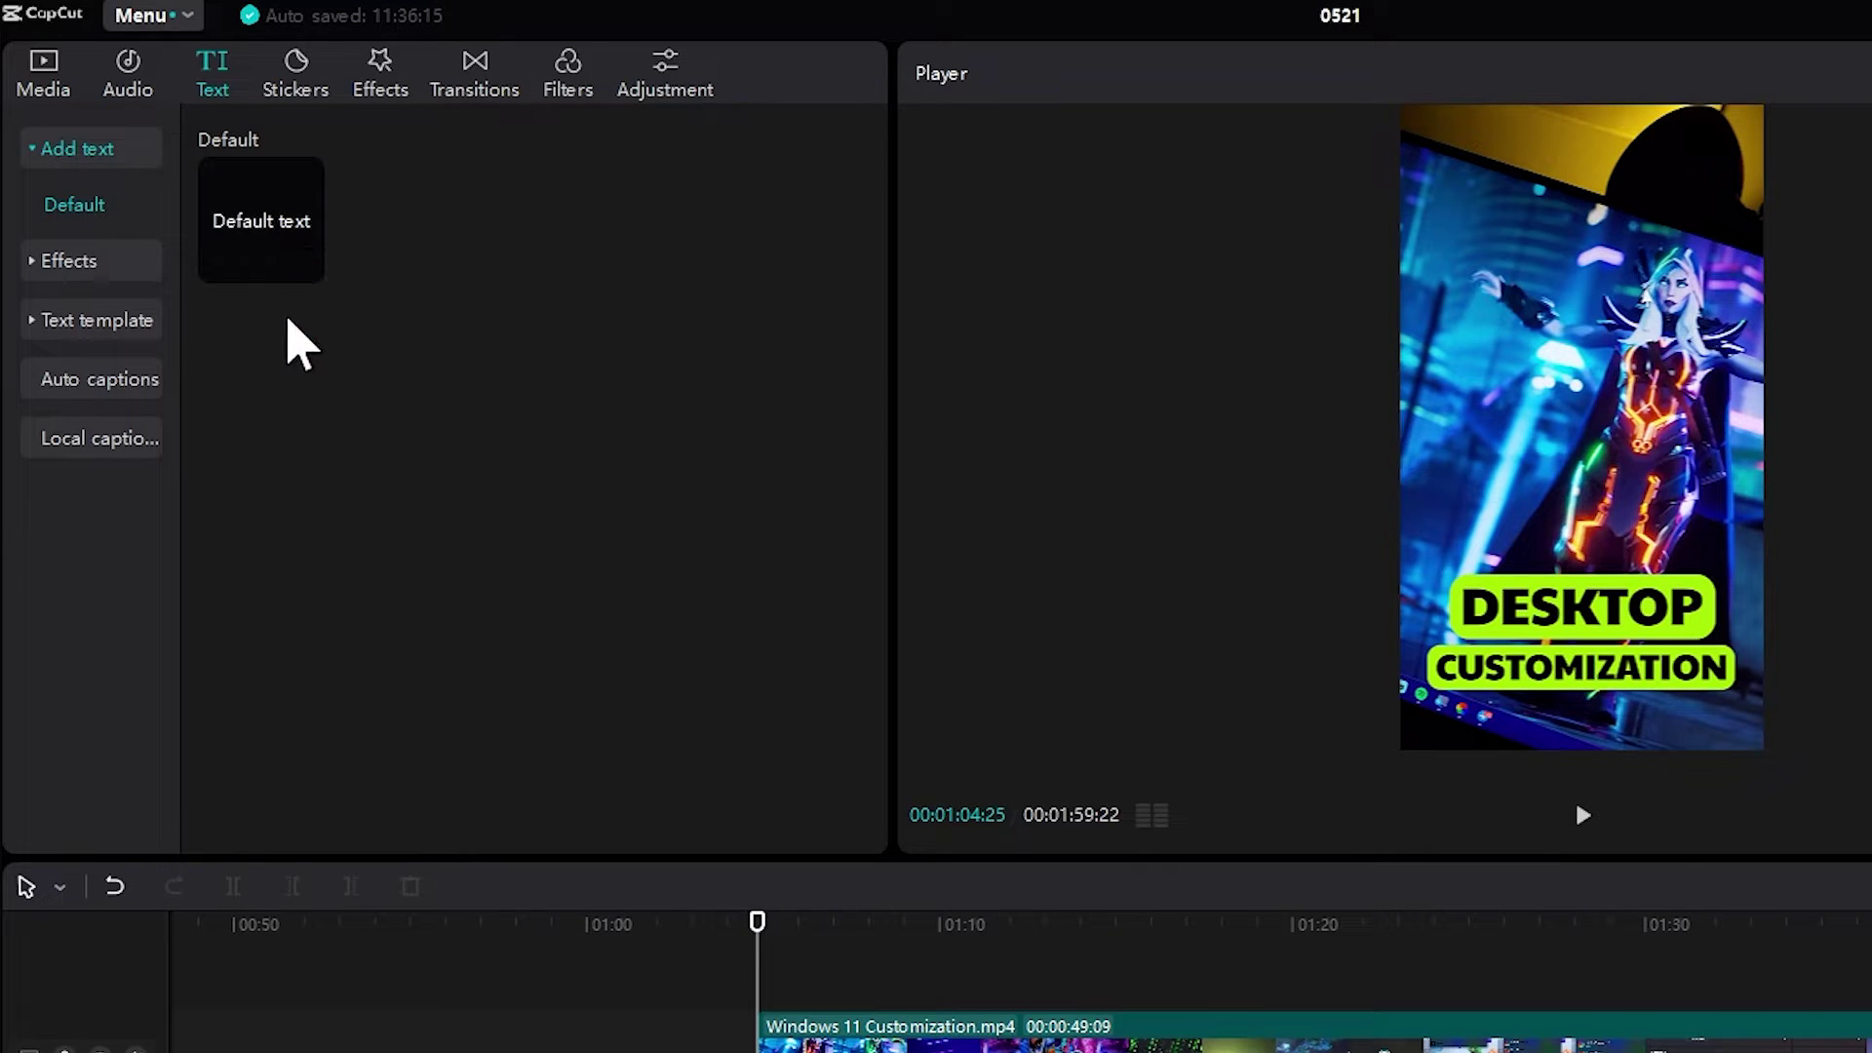
drag(255, 230, 736, 984)
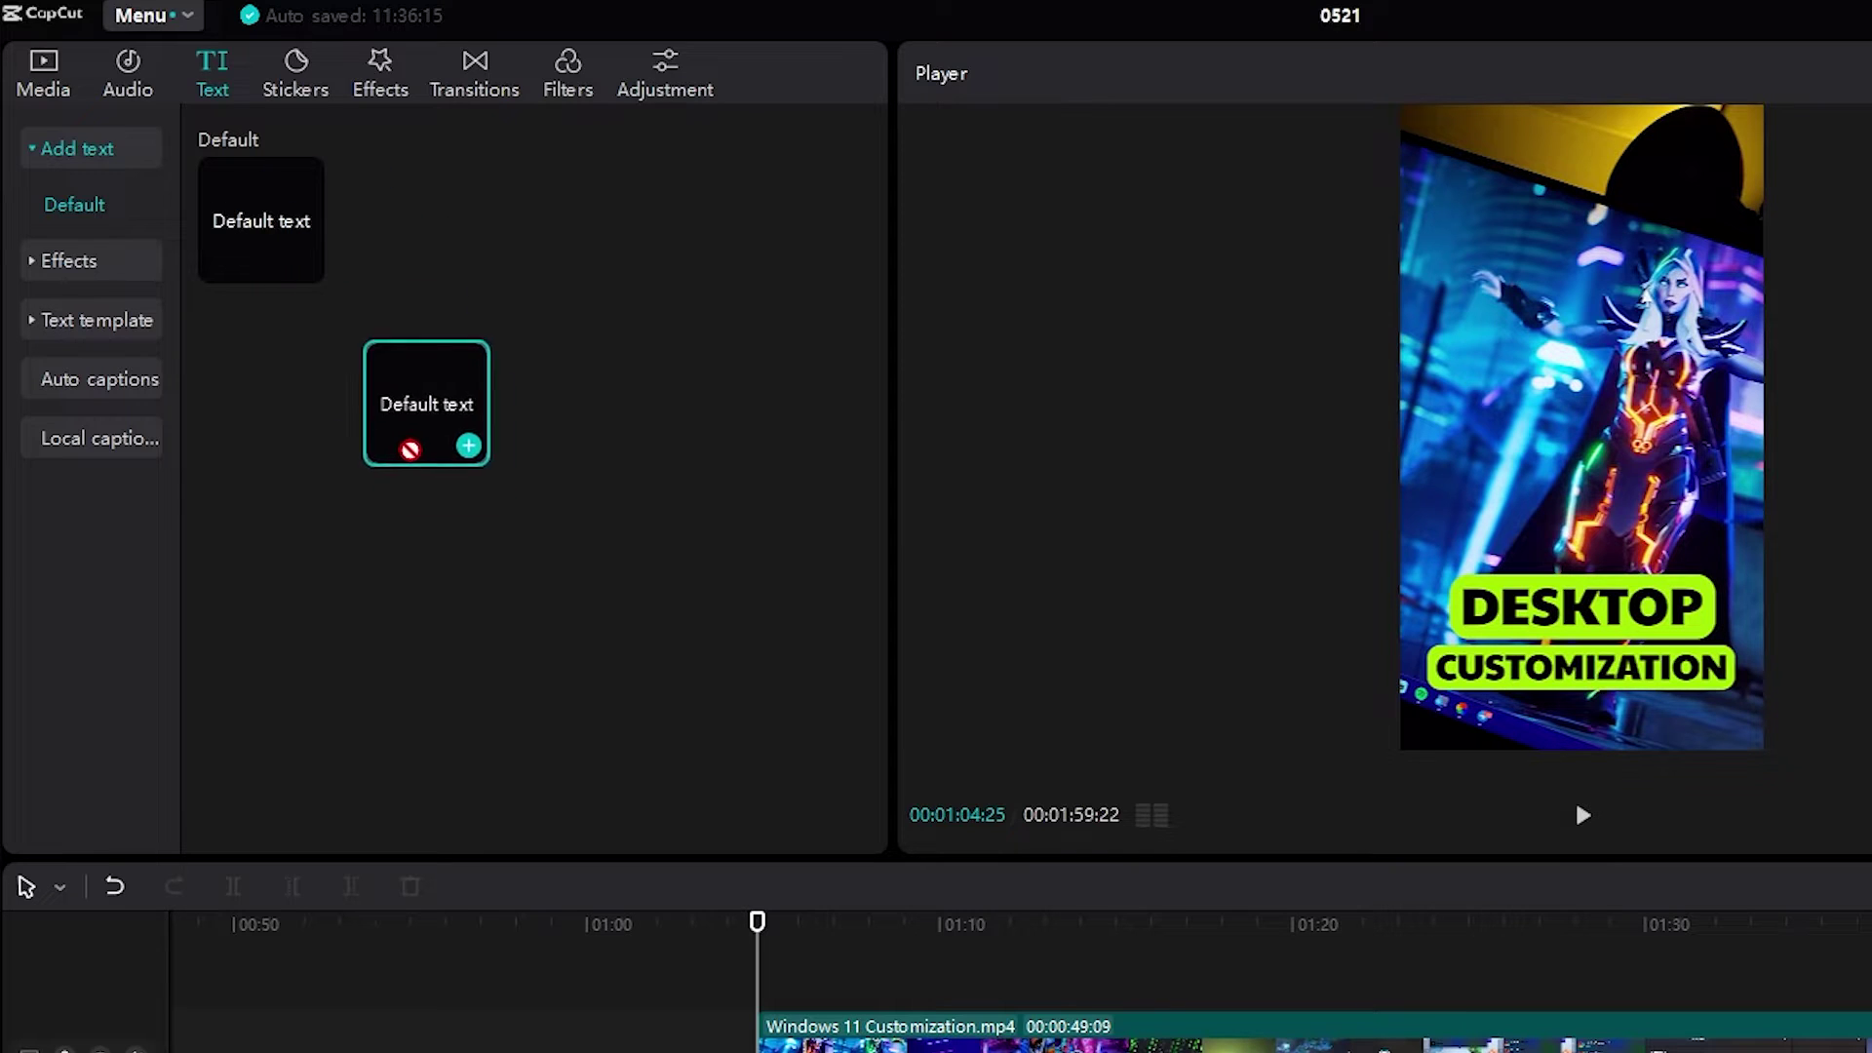
drag(736, 756, 760, 780)
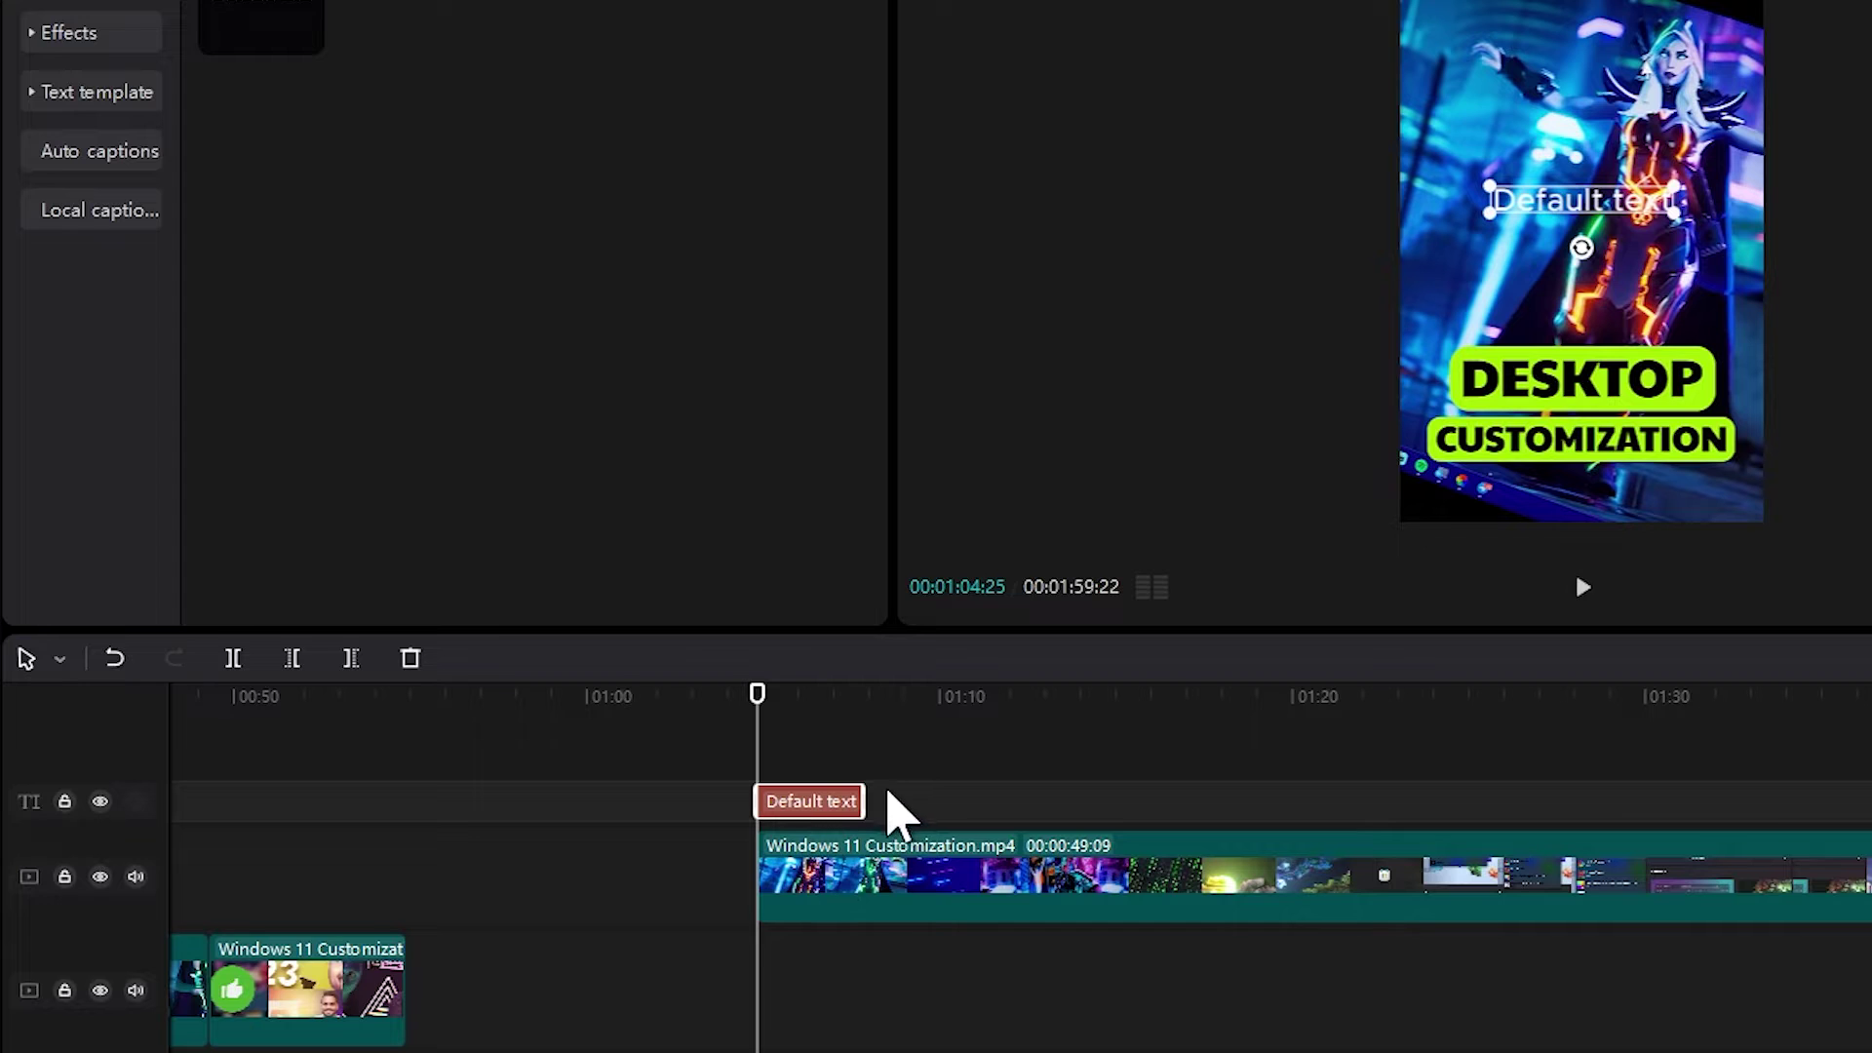
drag(864, 799, 1134, 797)
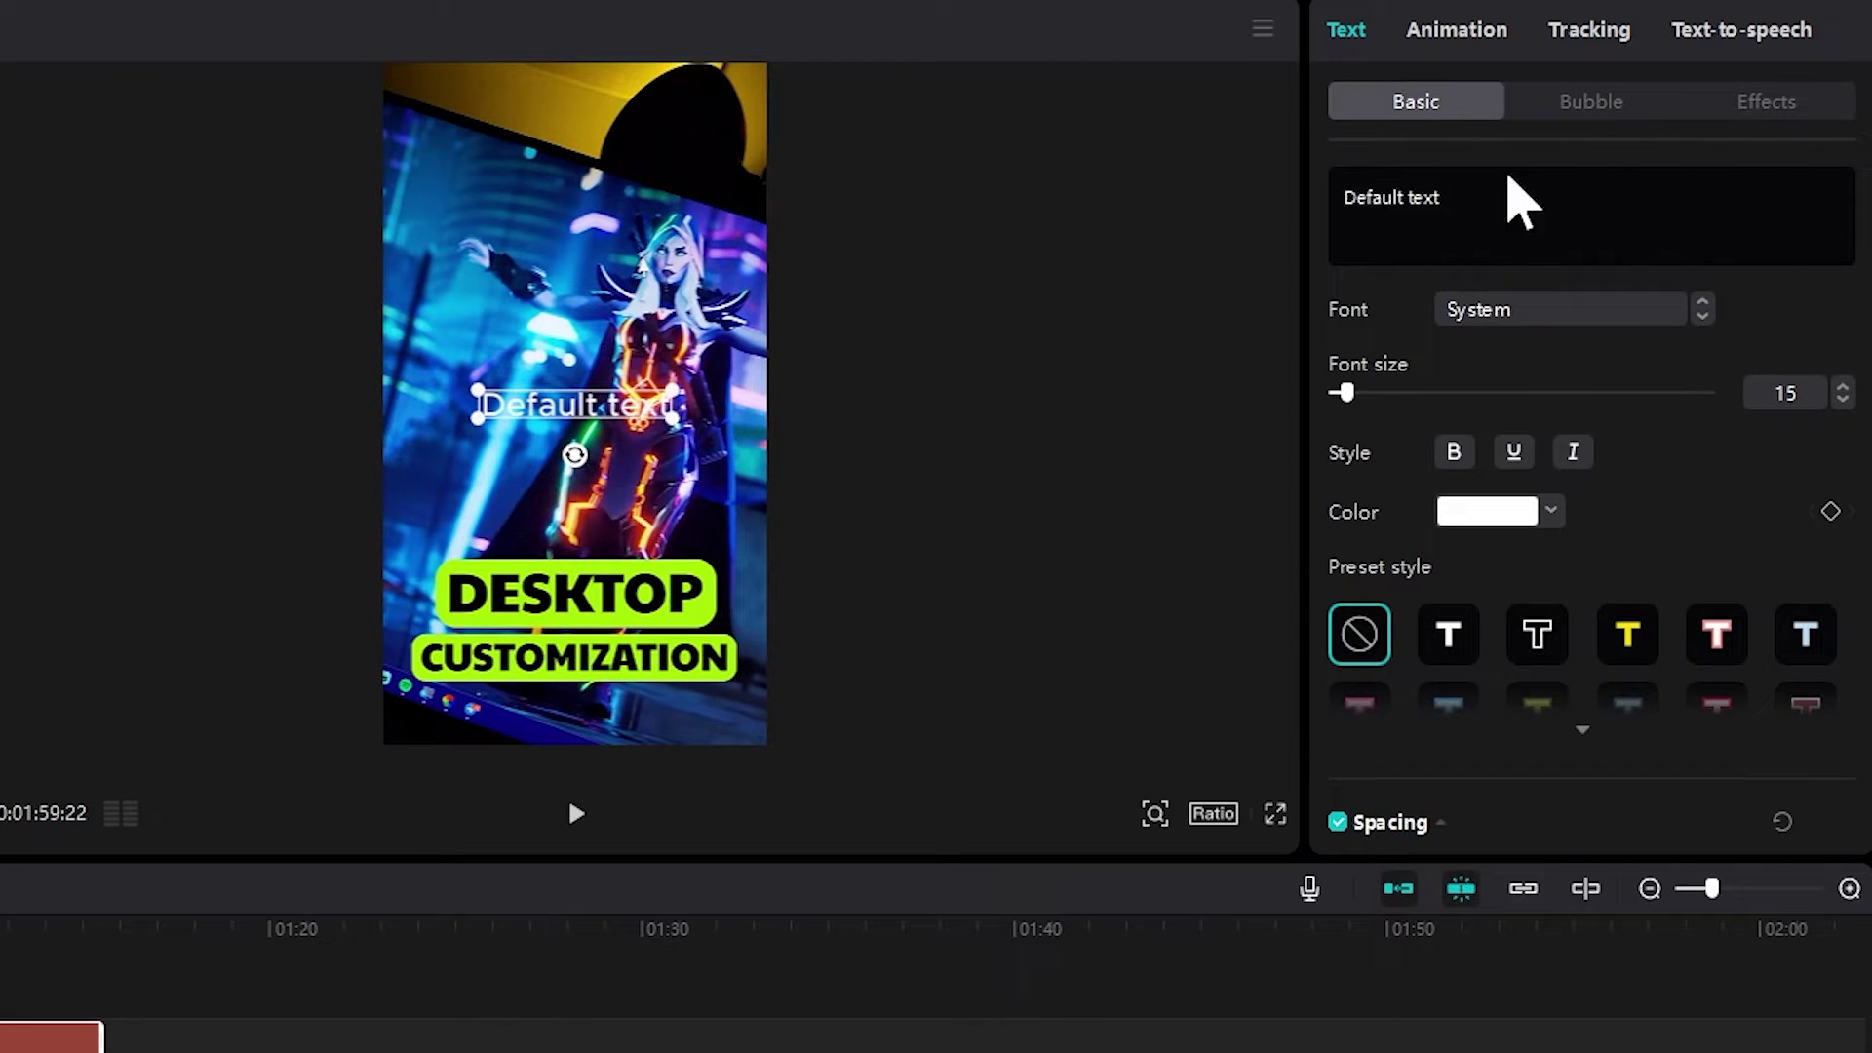
Step: Copy the line "Hello... You want to make awesome looking desktop like this" from the Google Keep note in the browser
click(1496, 209)
double_click(1479, 200)
click(1483, 200)
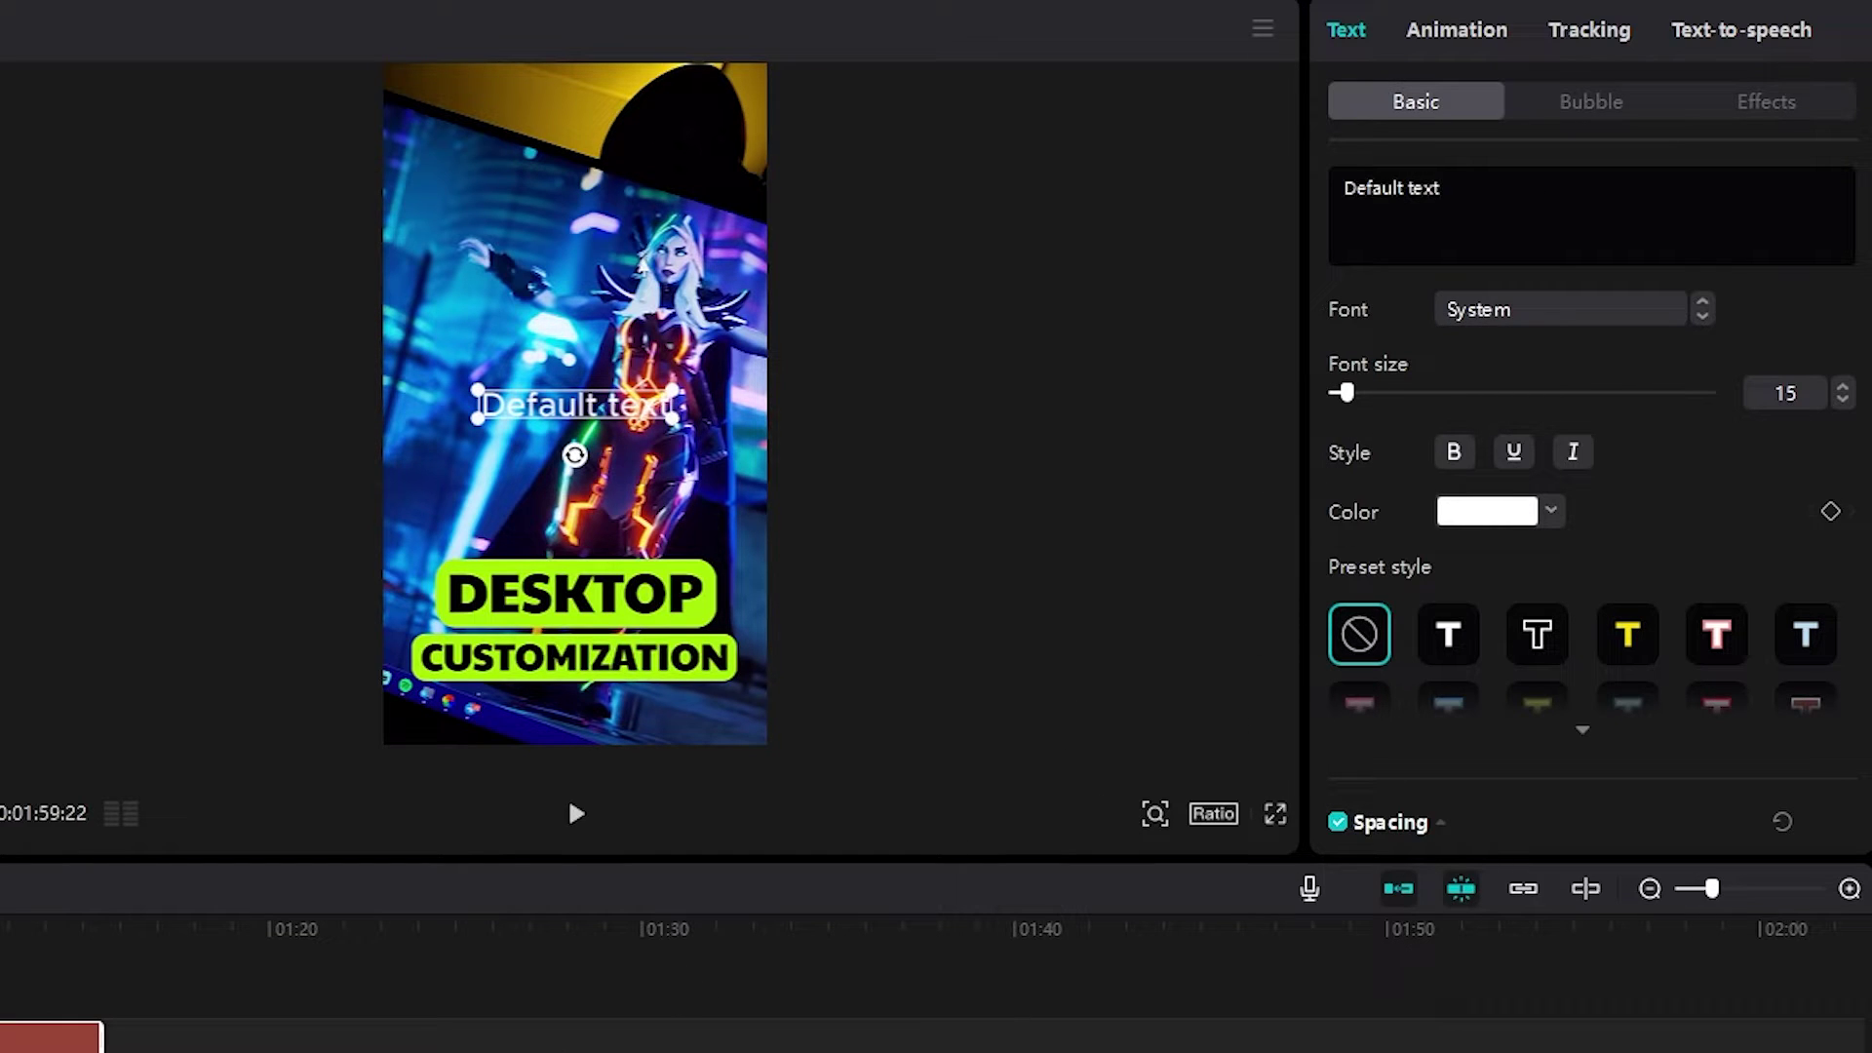
key(alt+Tab)
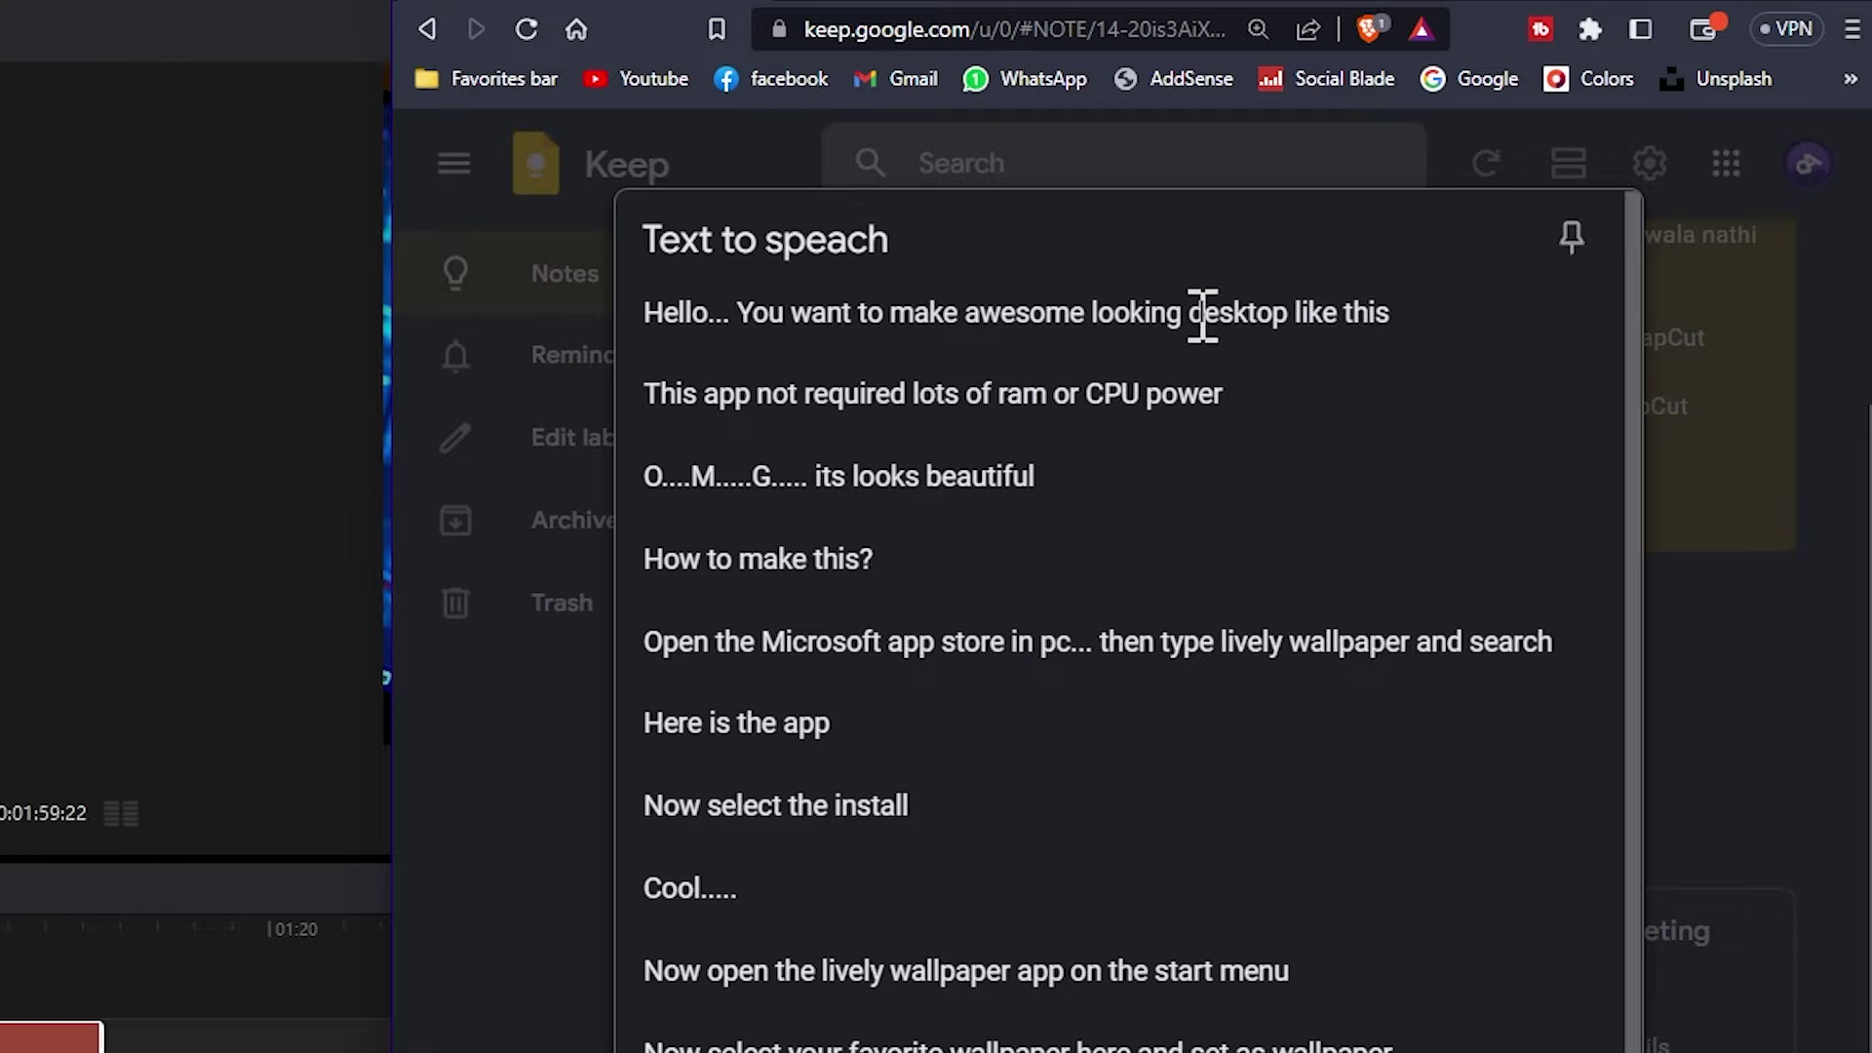
drag(1445, 314, 629, 312)
key(ctrl+c)
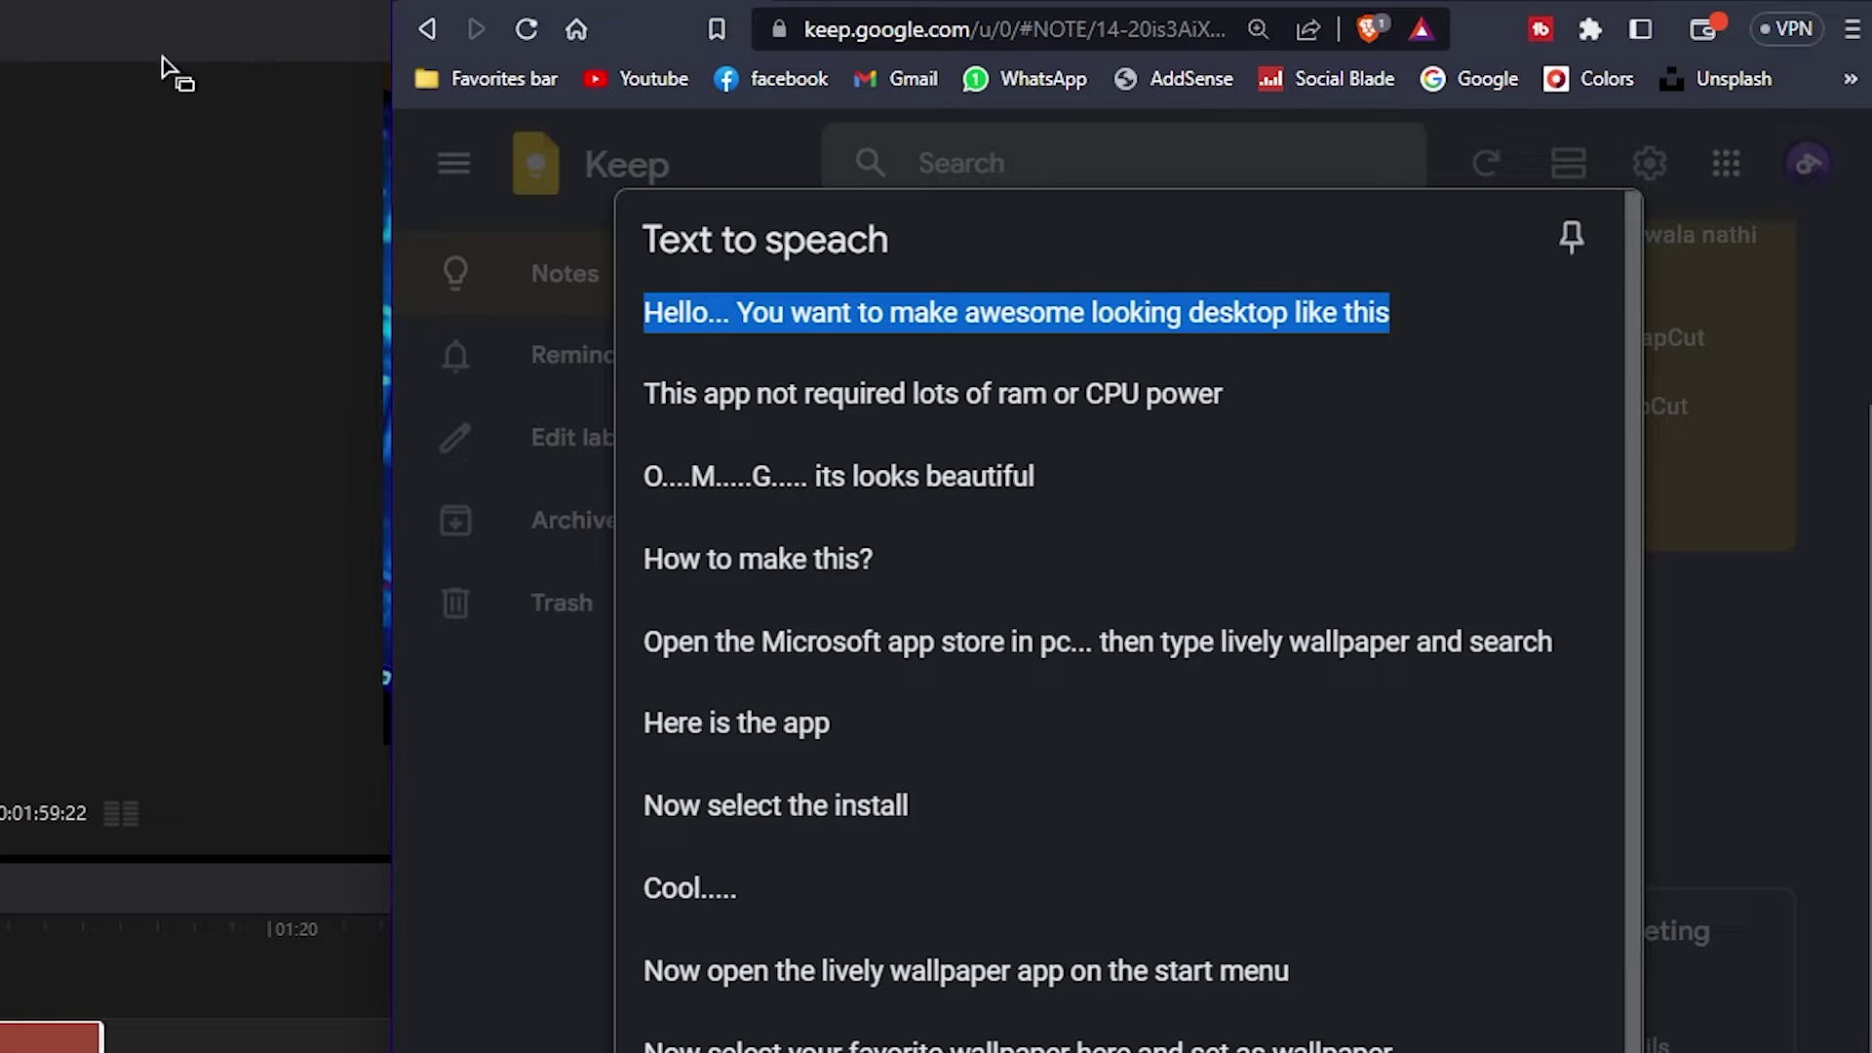
Step: Switch back to CapCut, replace the default text with the copied line and move it slightly lower, horizontally centred, in the frame
click(176, 19)
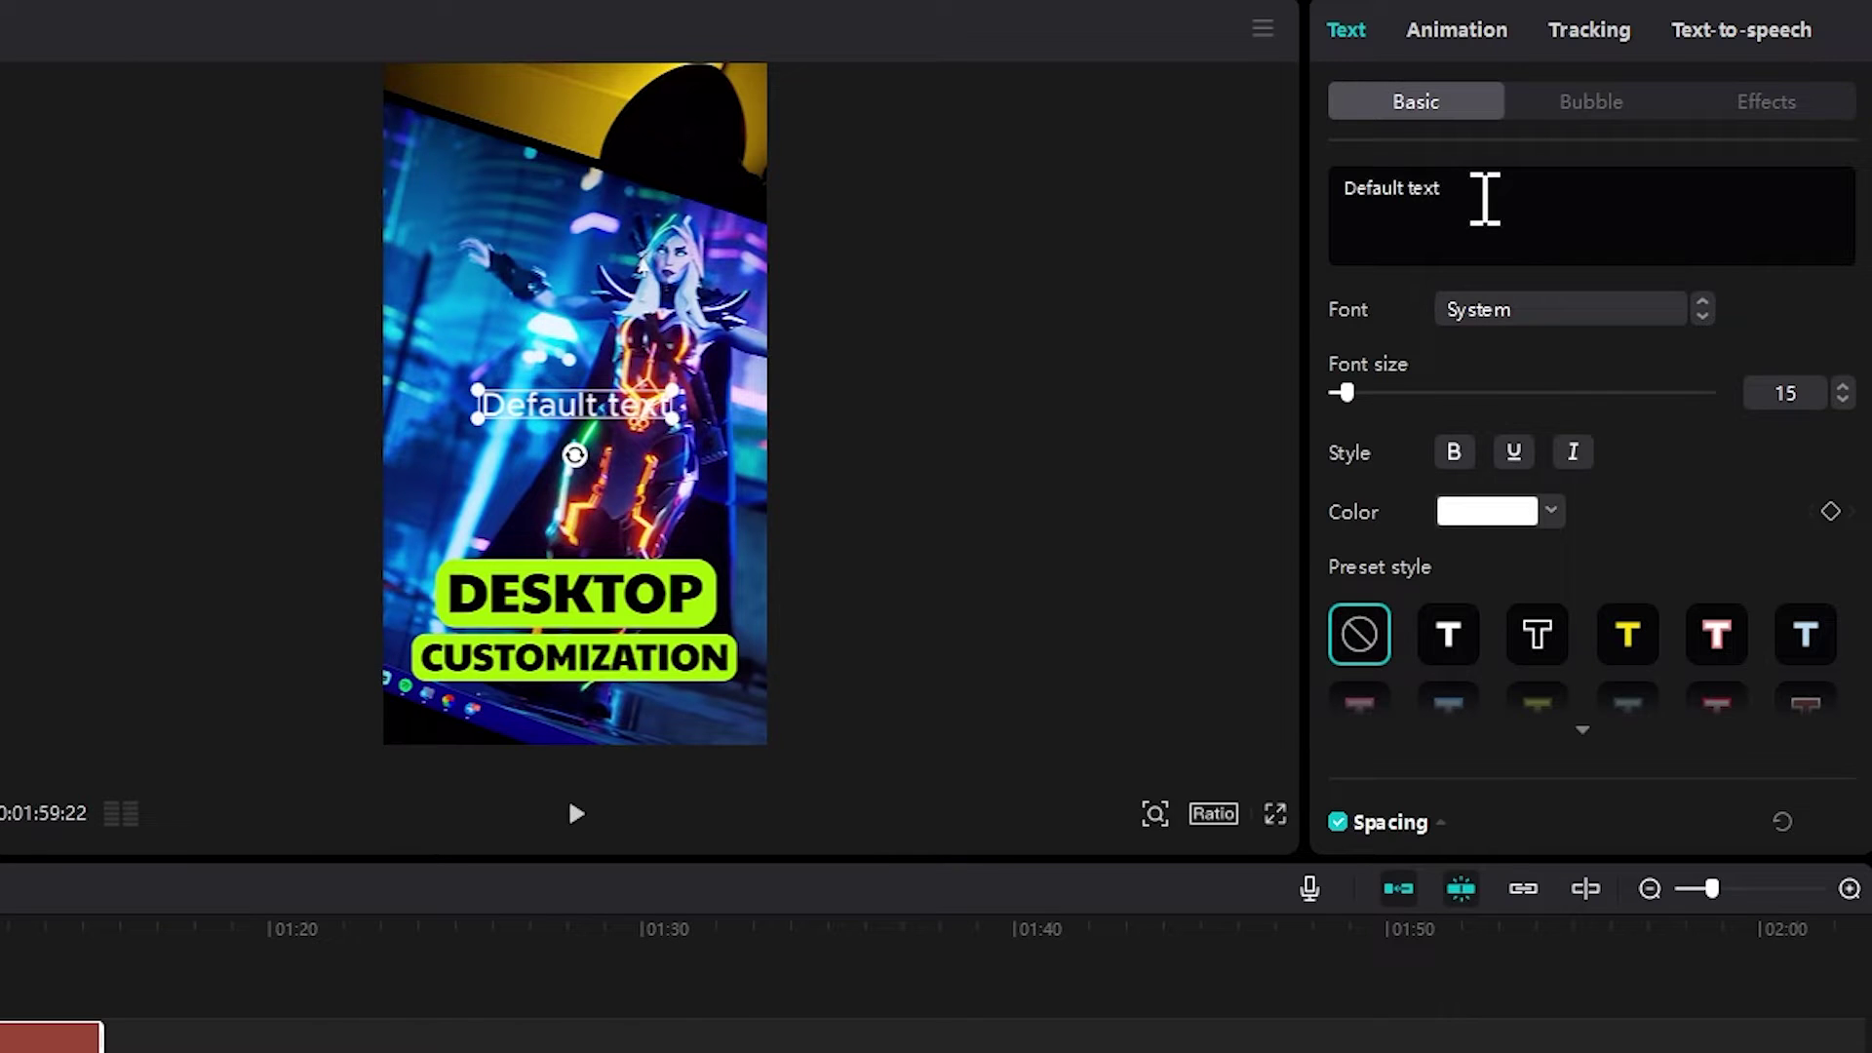
key(ctrl+a)
key(ctrl+v)
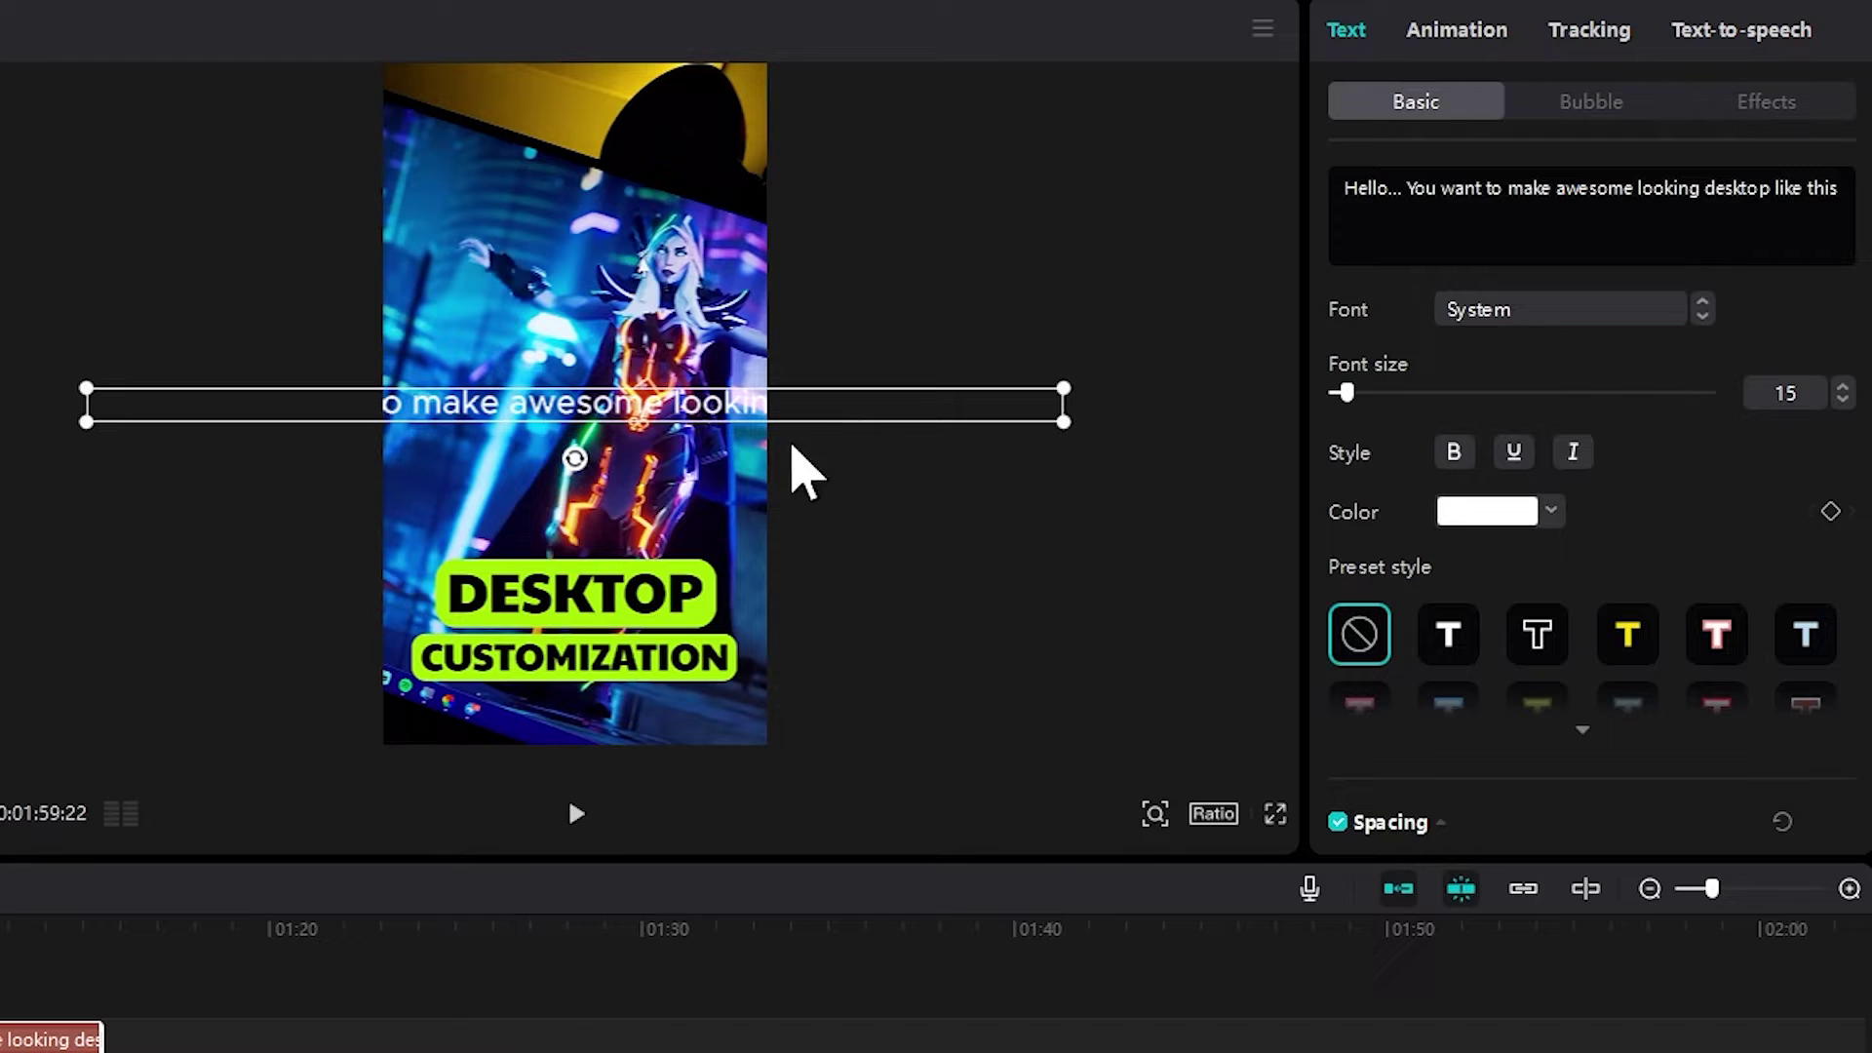
mouse_move(707, 429)
mouse_down()
mouse_move(815, 439)
mouse_move(1004, 543)
mouse_move(892, 477)
mouse_move(682, 456)
mouse_up()
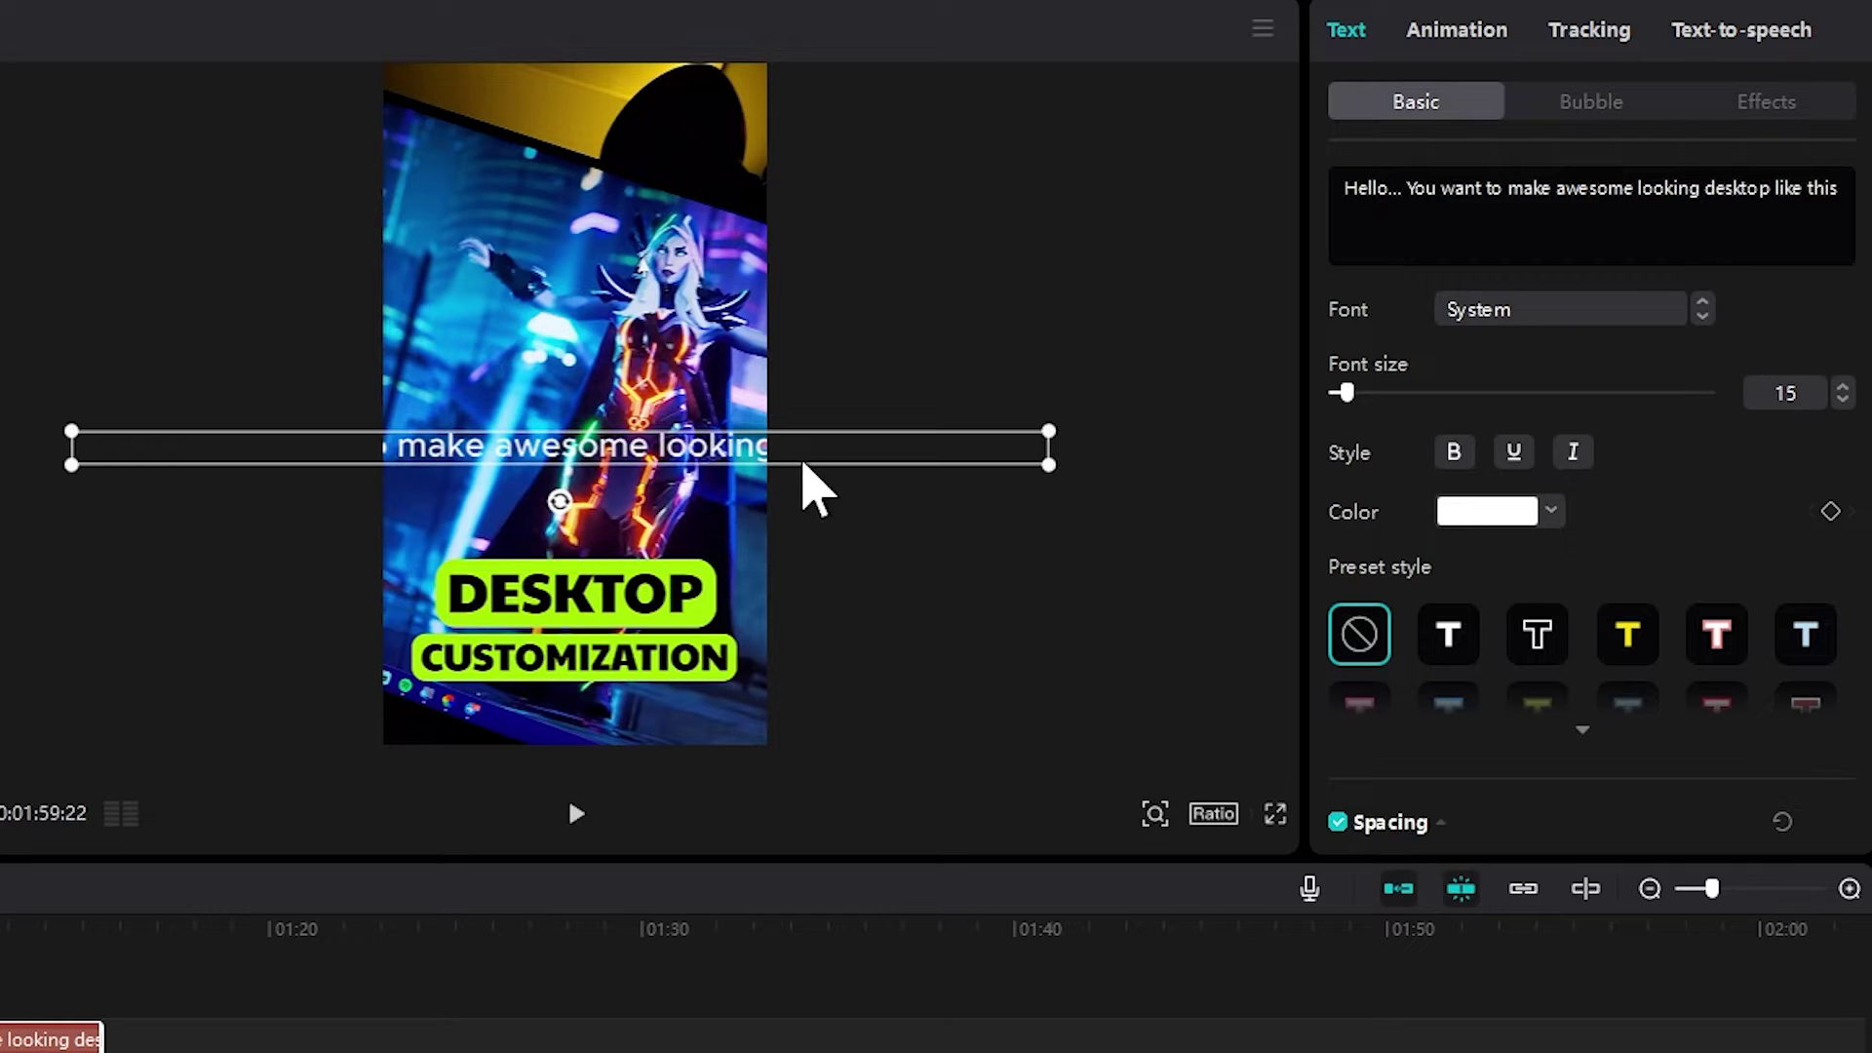
drag(817, 466, 831, 464)
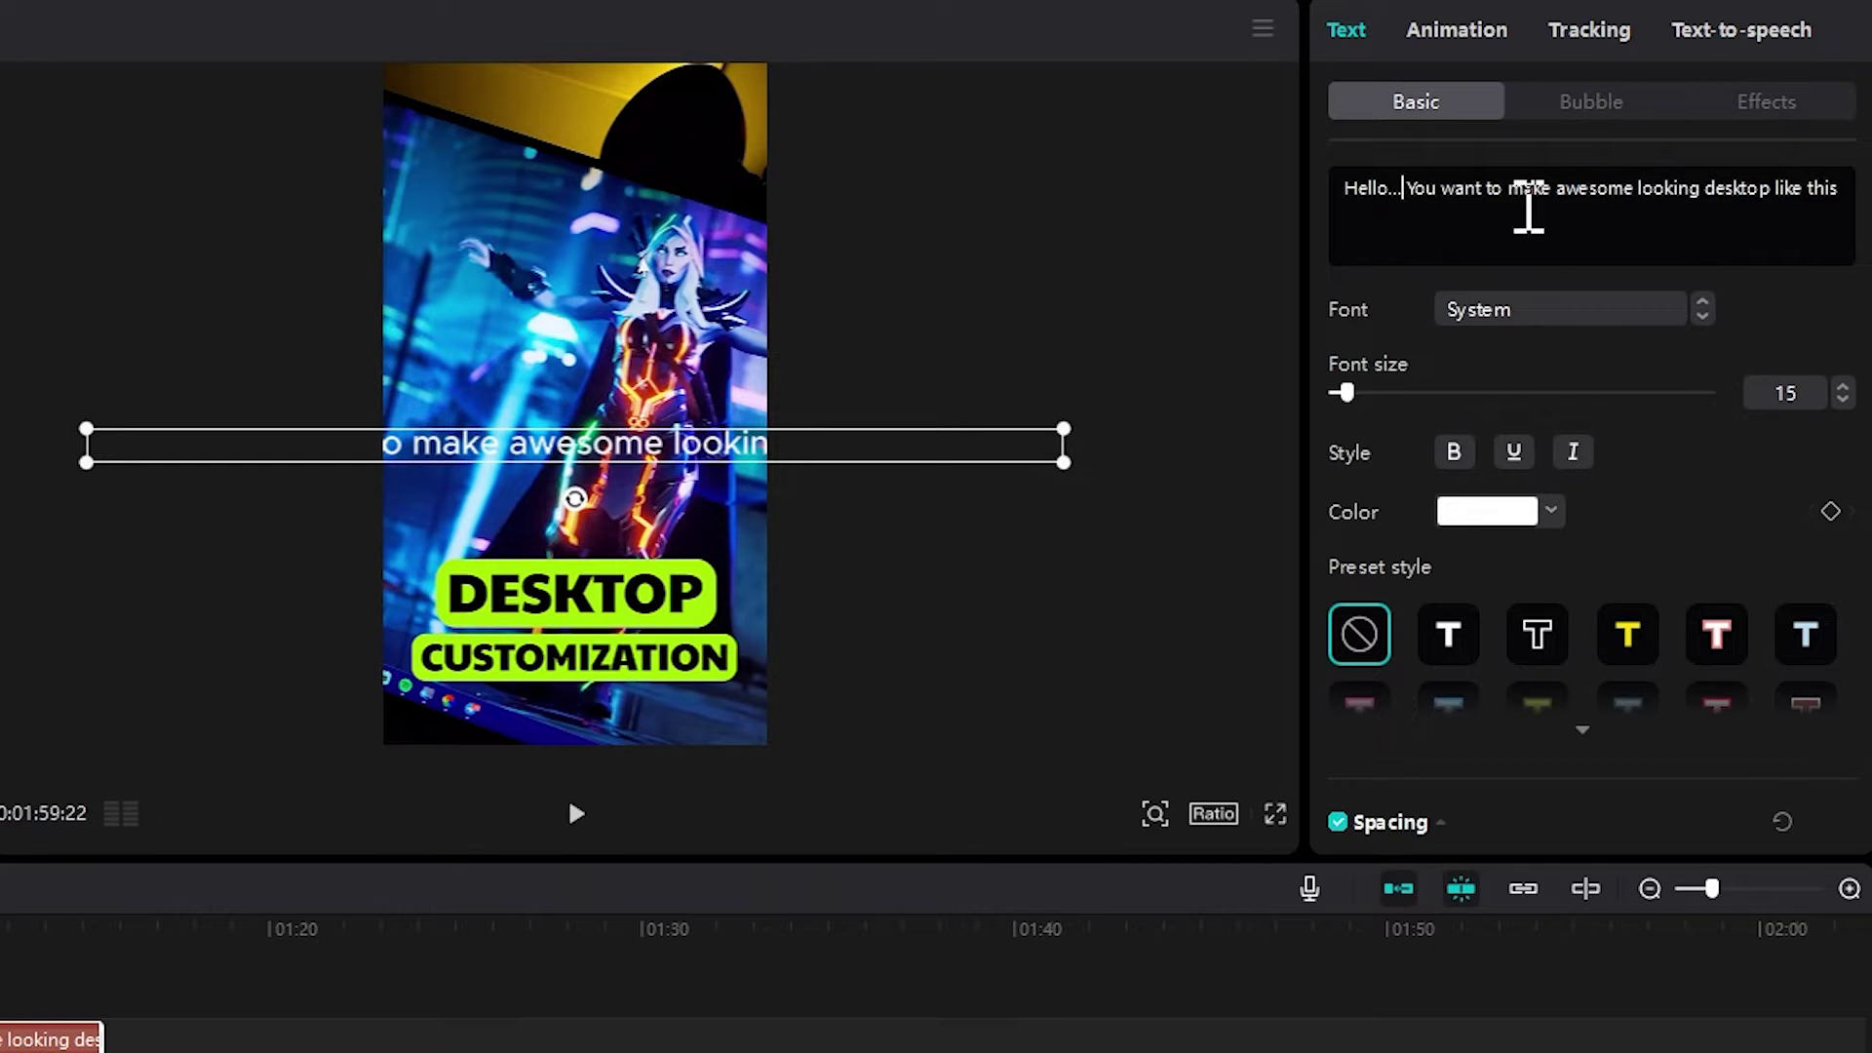
Step: Preview the Jessie and Cute Boy text-to-speech voices for the text clip
click(1724, 39)
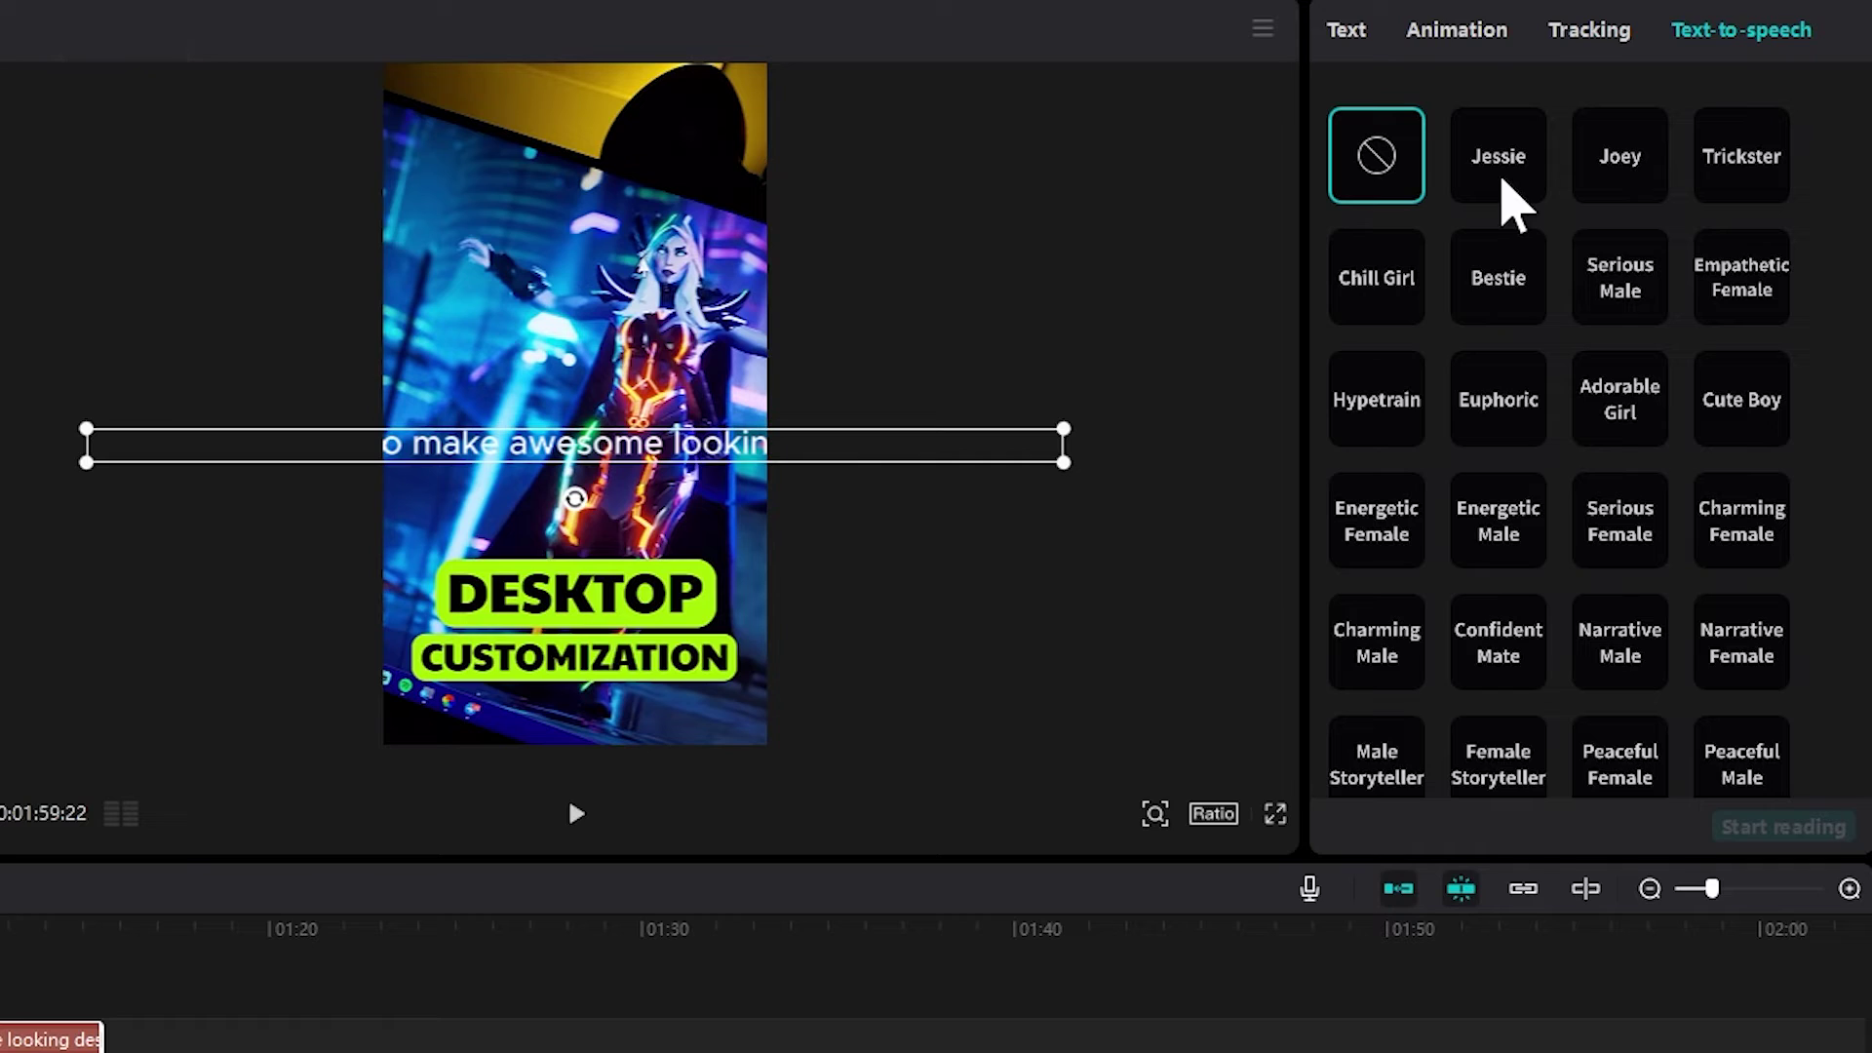
click(1512, 169)
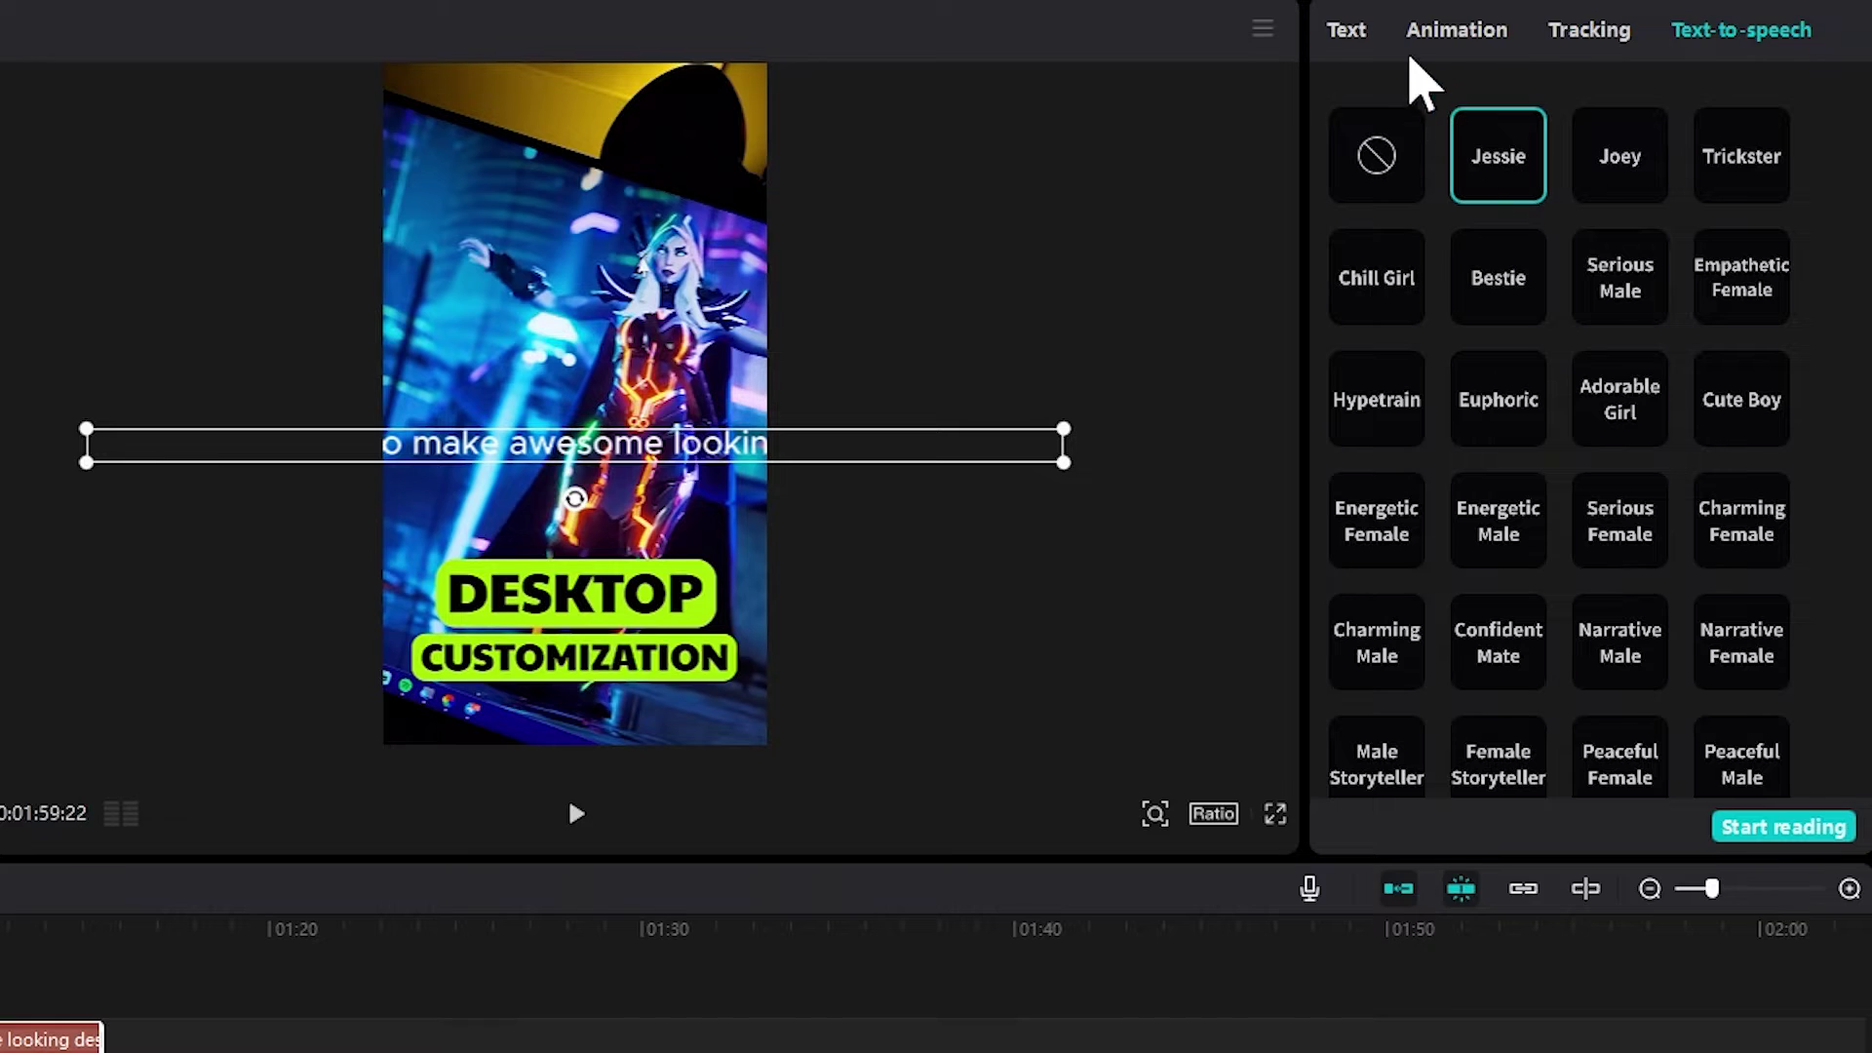
click(1364, 31)
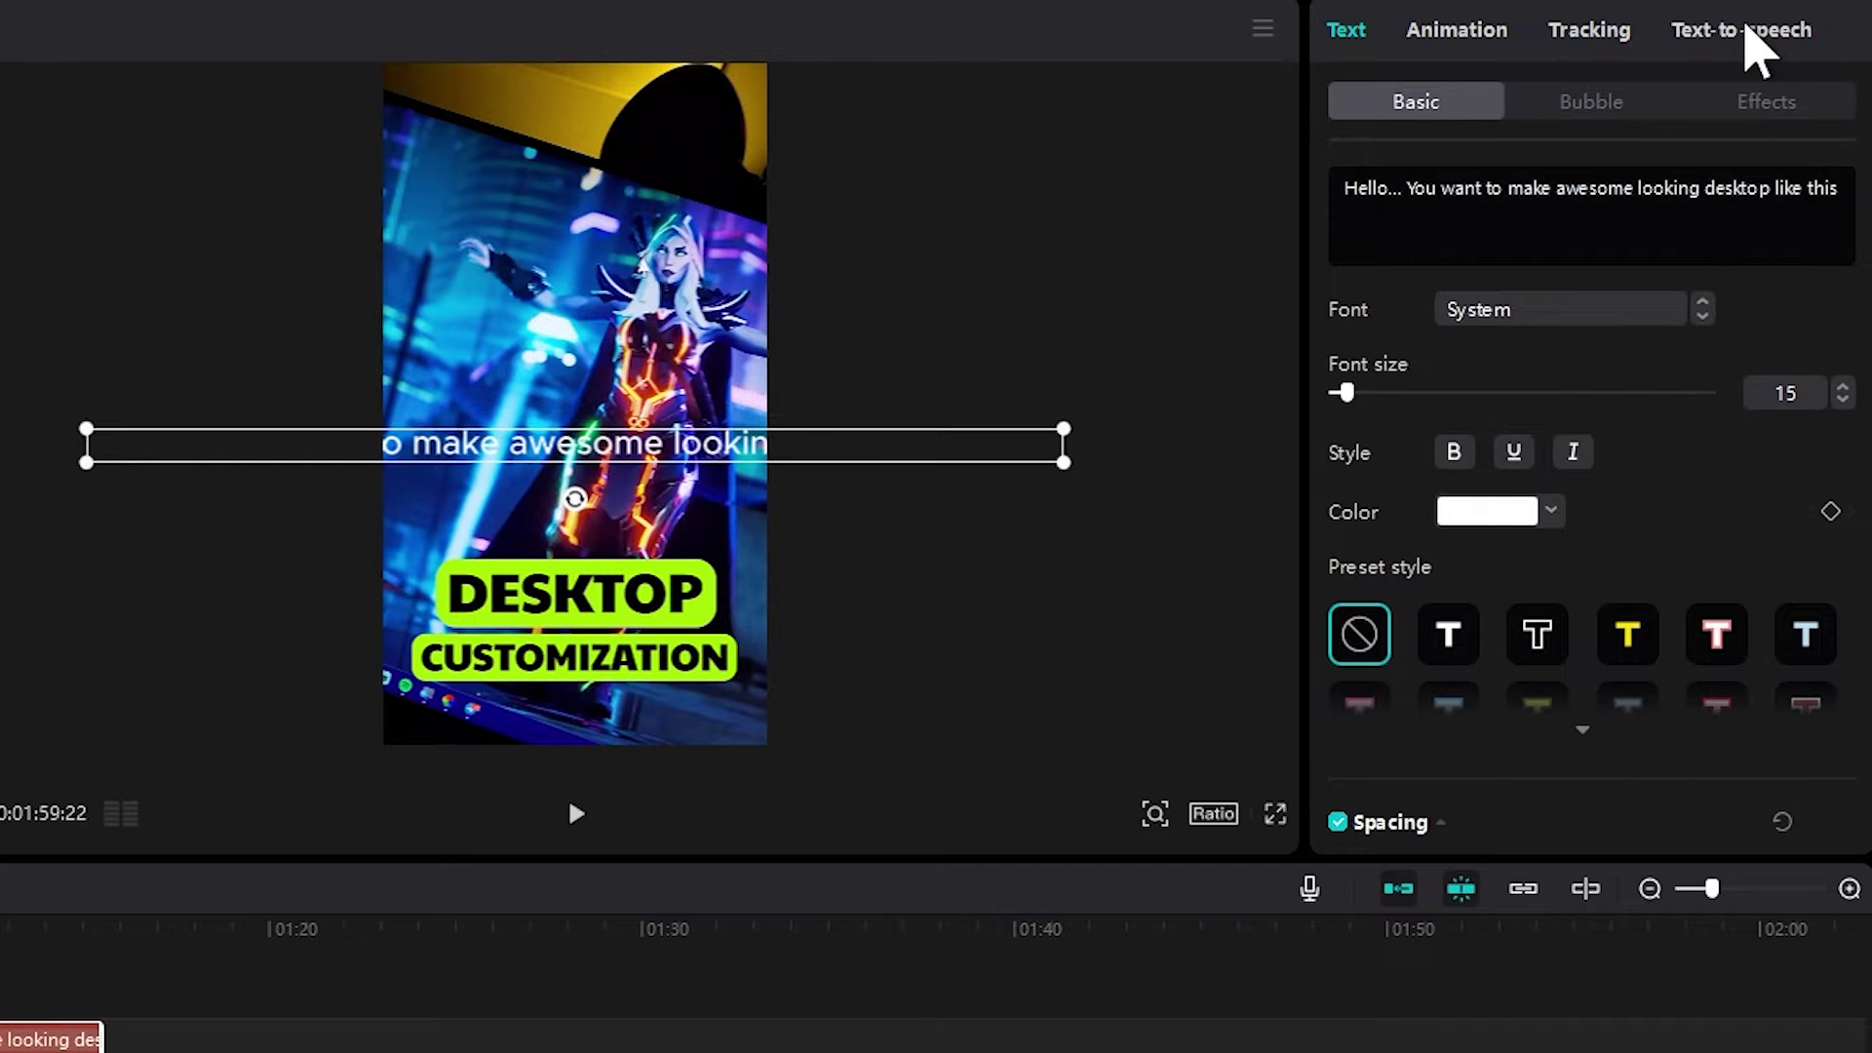
click(1746, 29)
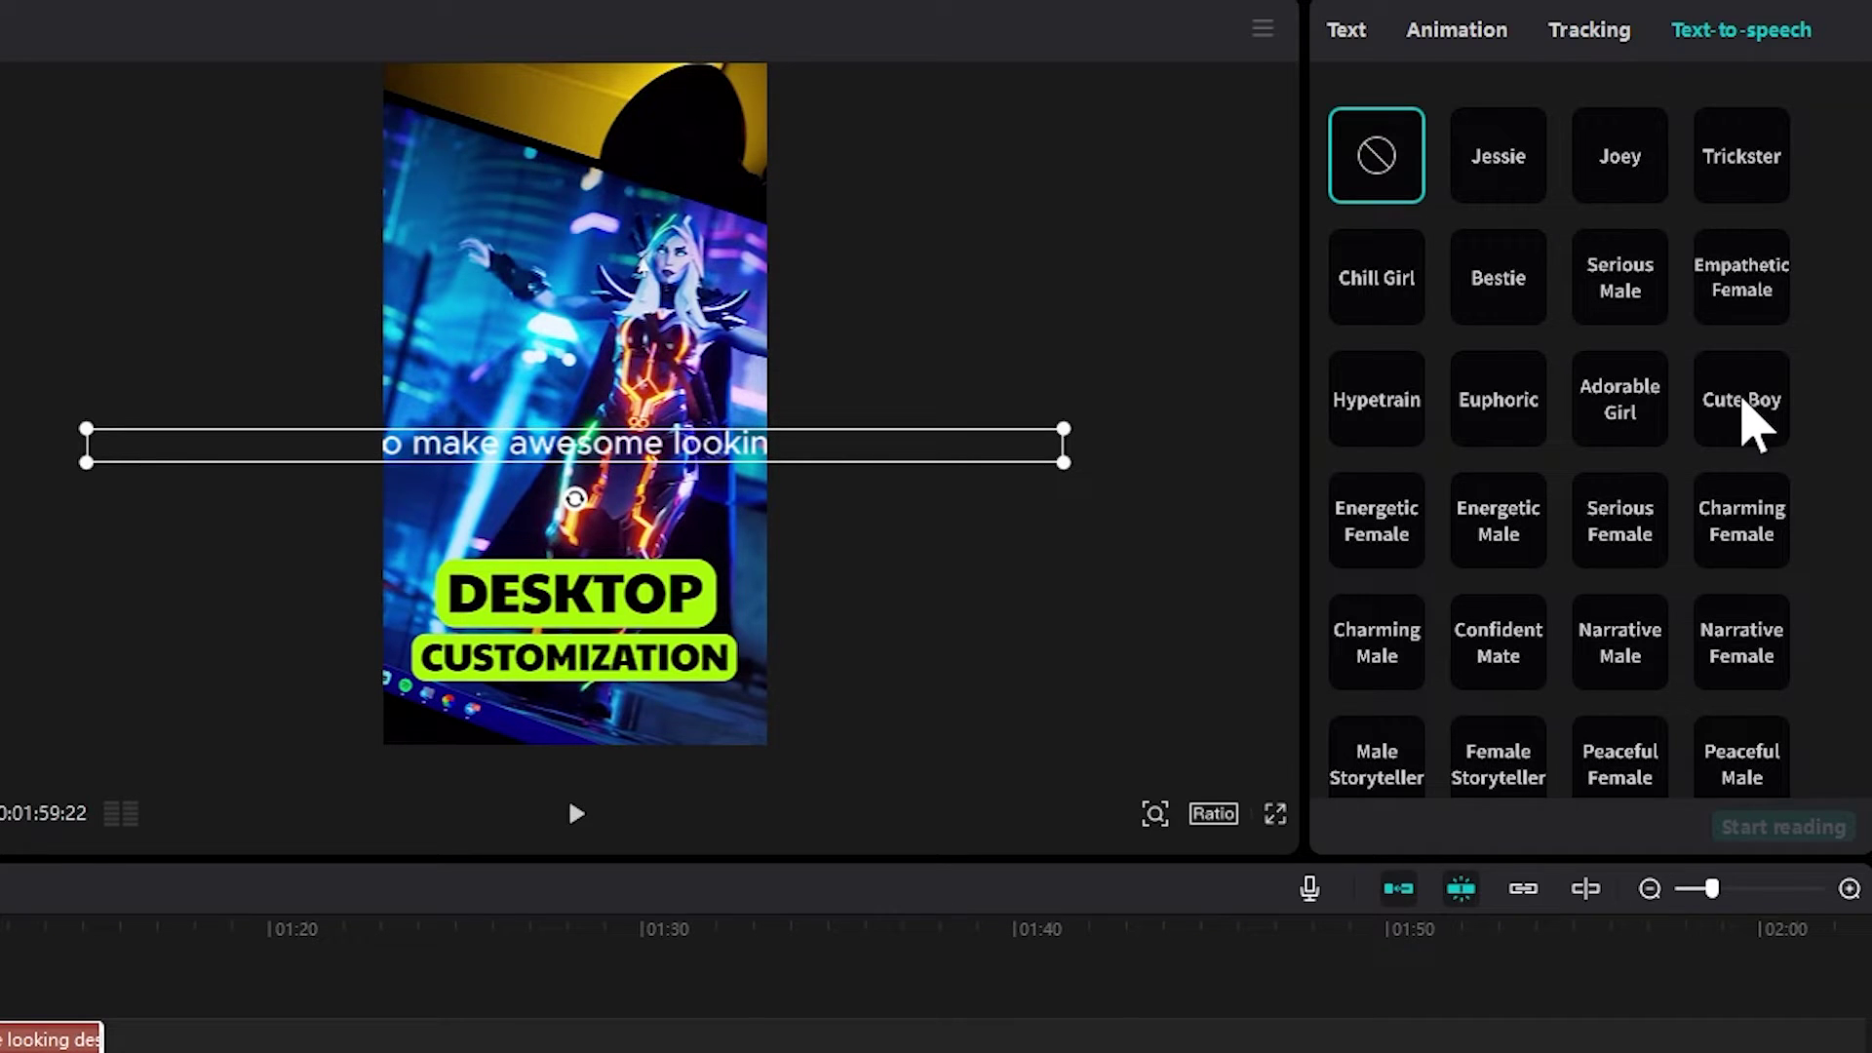
click(1744, 410)
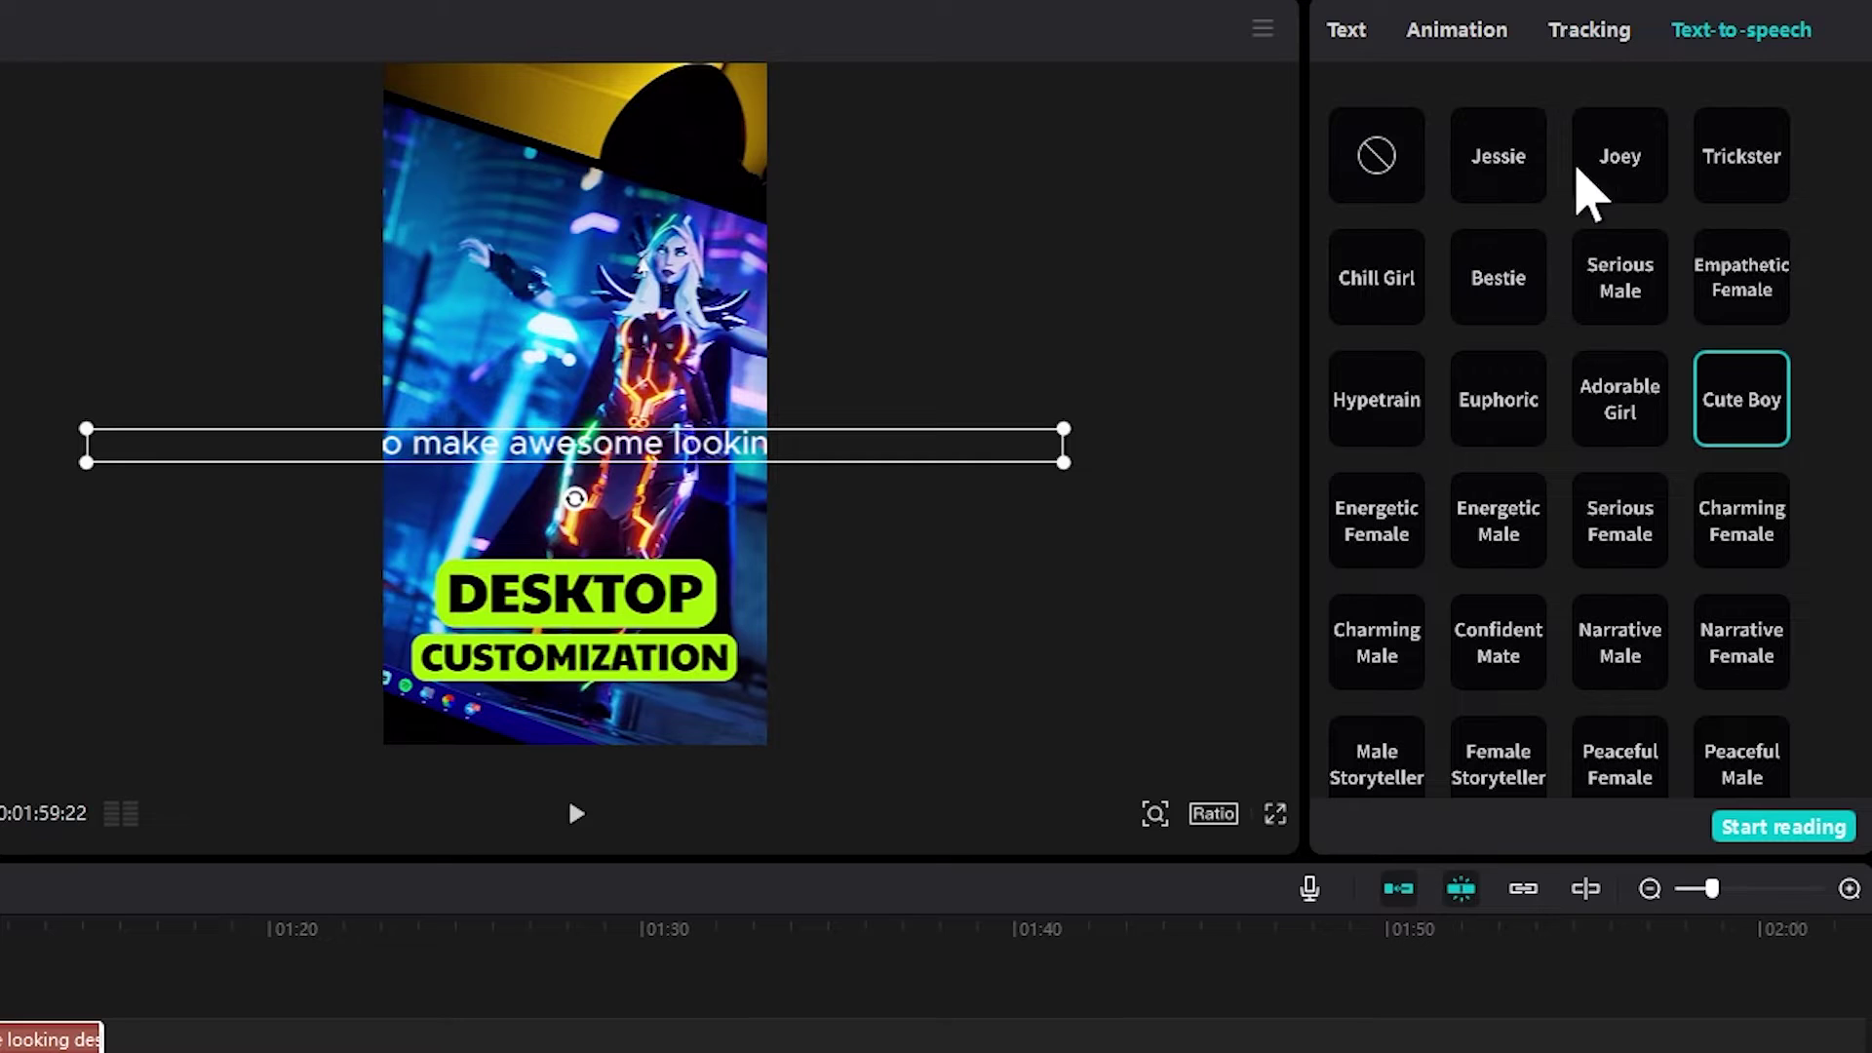
Step: Generate speech from the text with the Jessie voice and move the text clip to start at about 01:11
click(1501, 174)
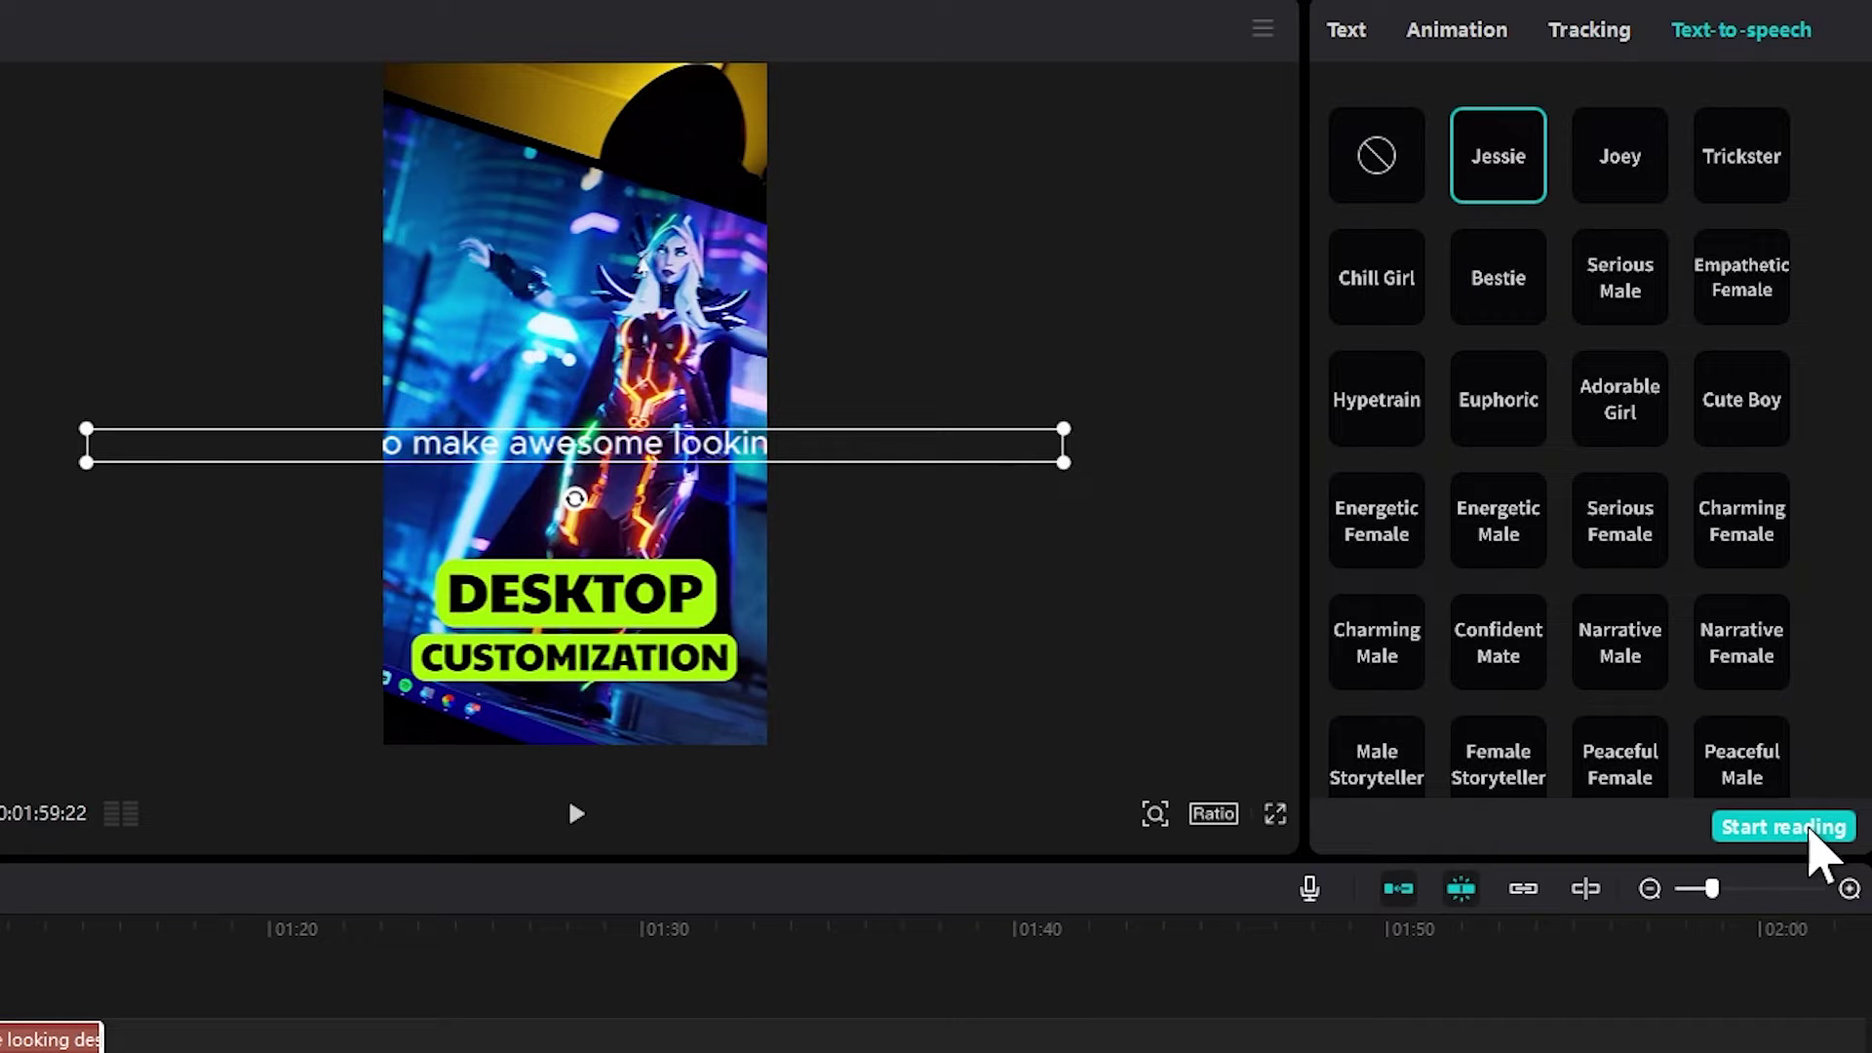
click(1763, 831)
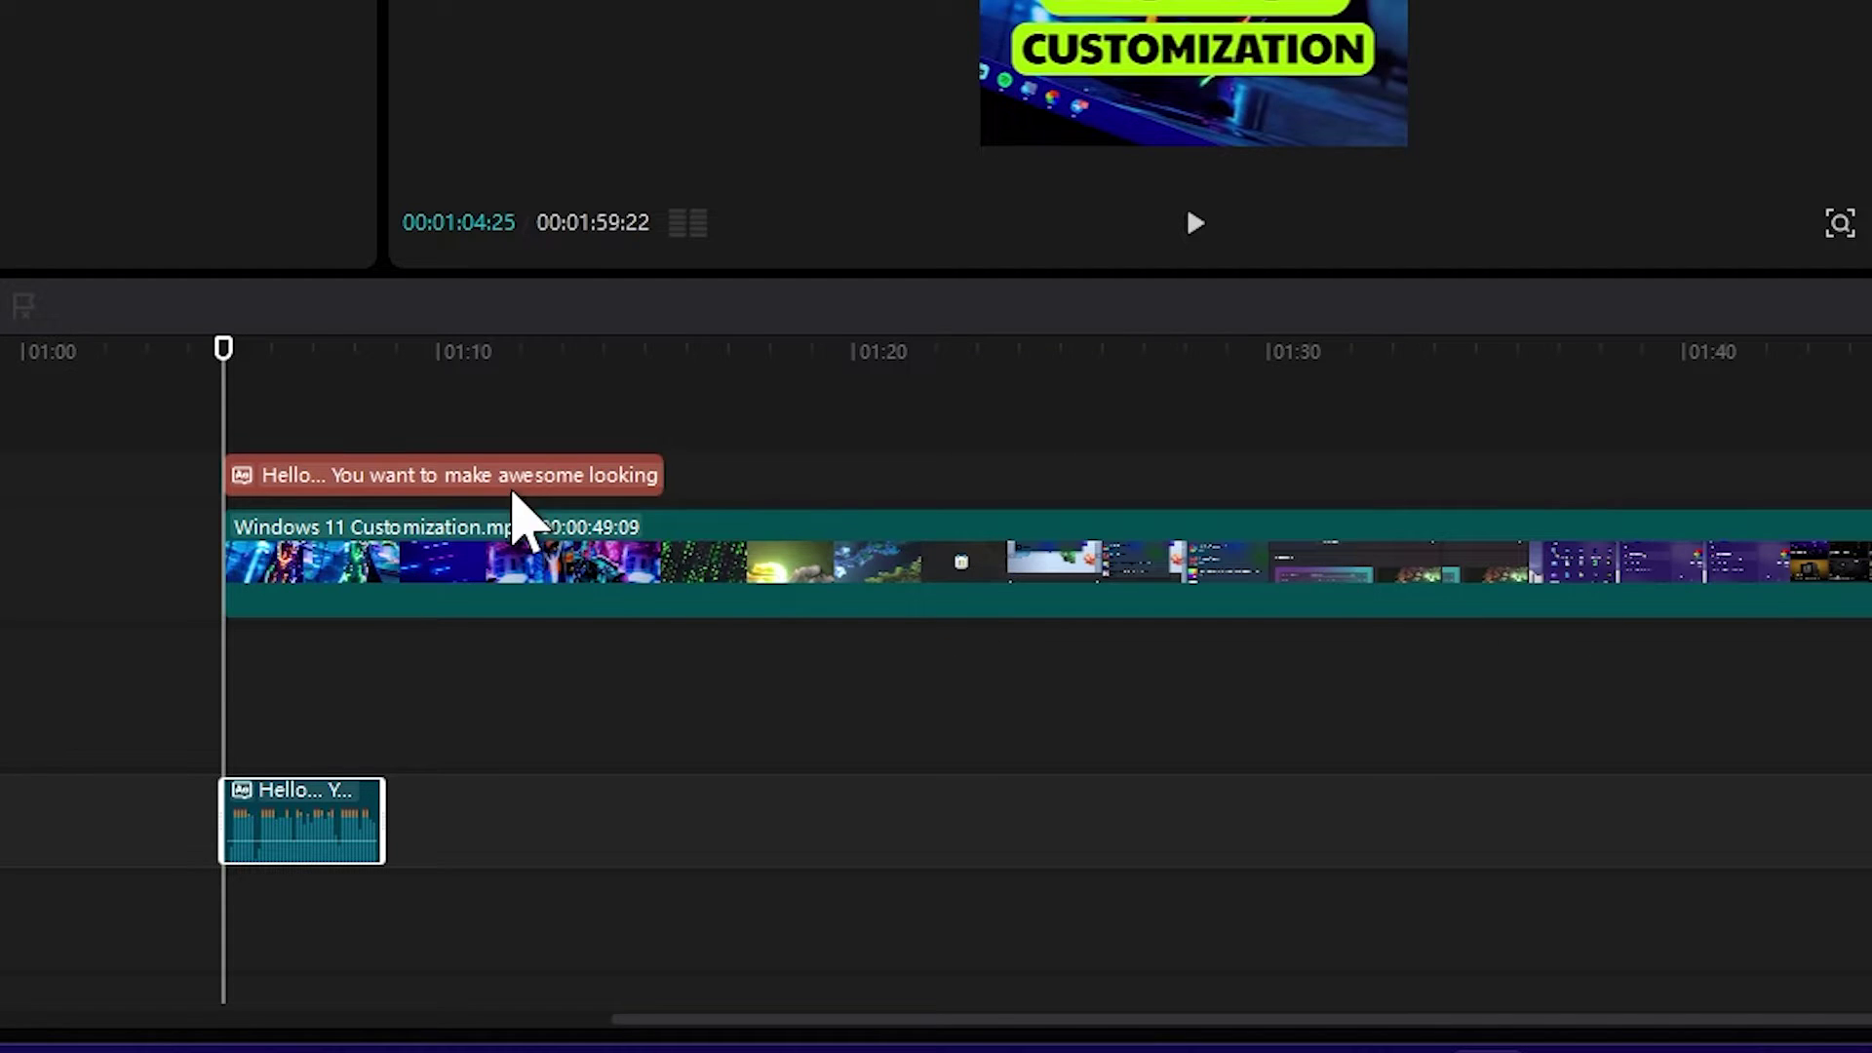
drag(366, 475, 627, 487)
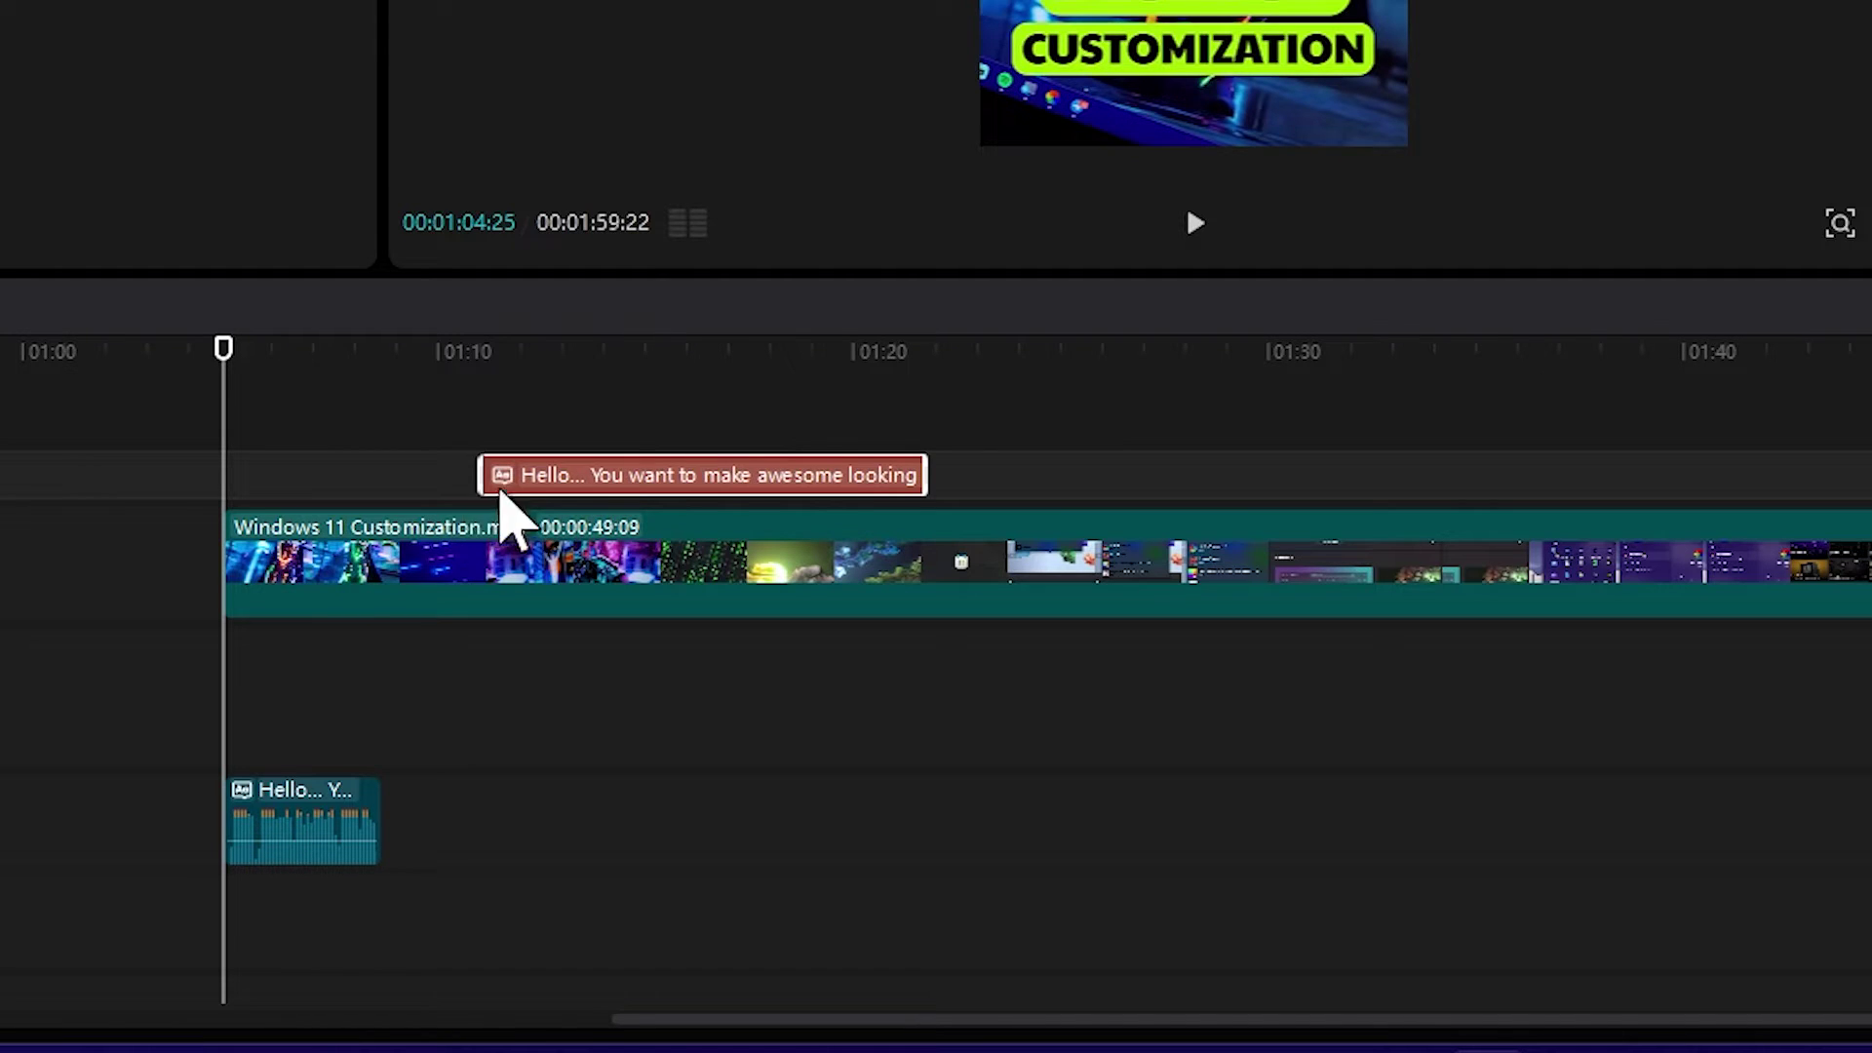
Step: Move the "Hello..." text clip on the timeline to start at about 01:10:06
drag(522, 477, 544, 509)
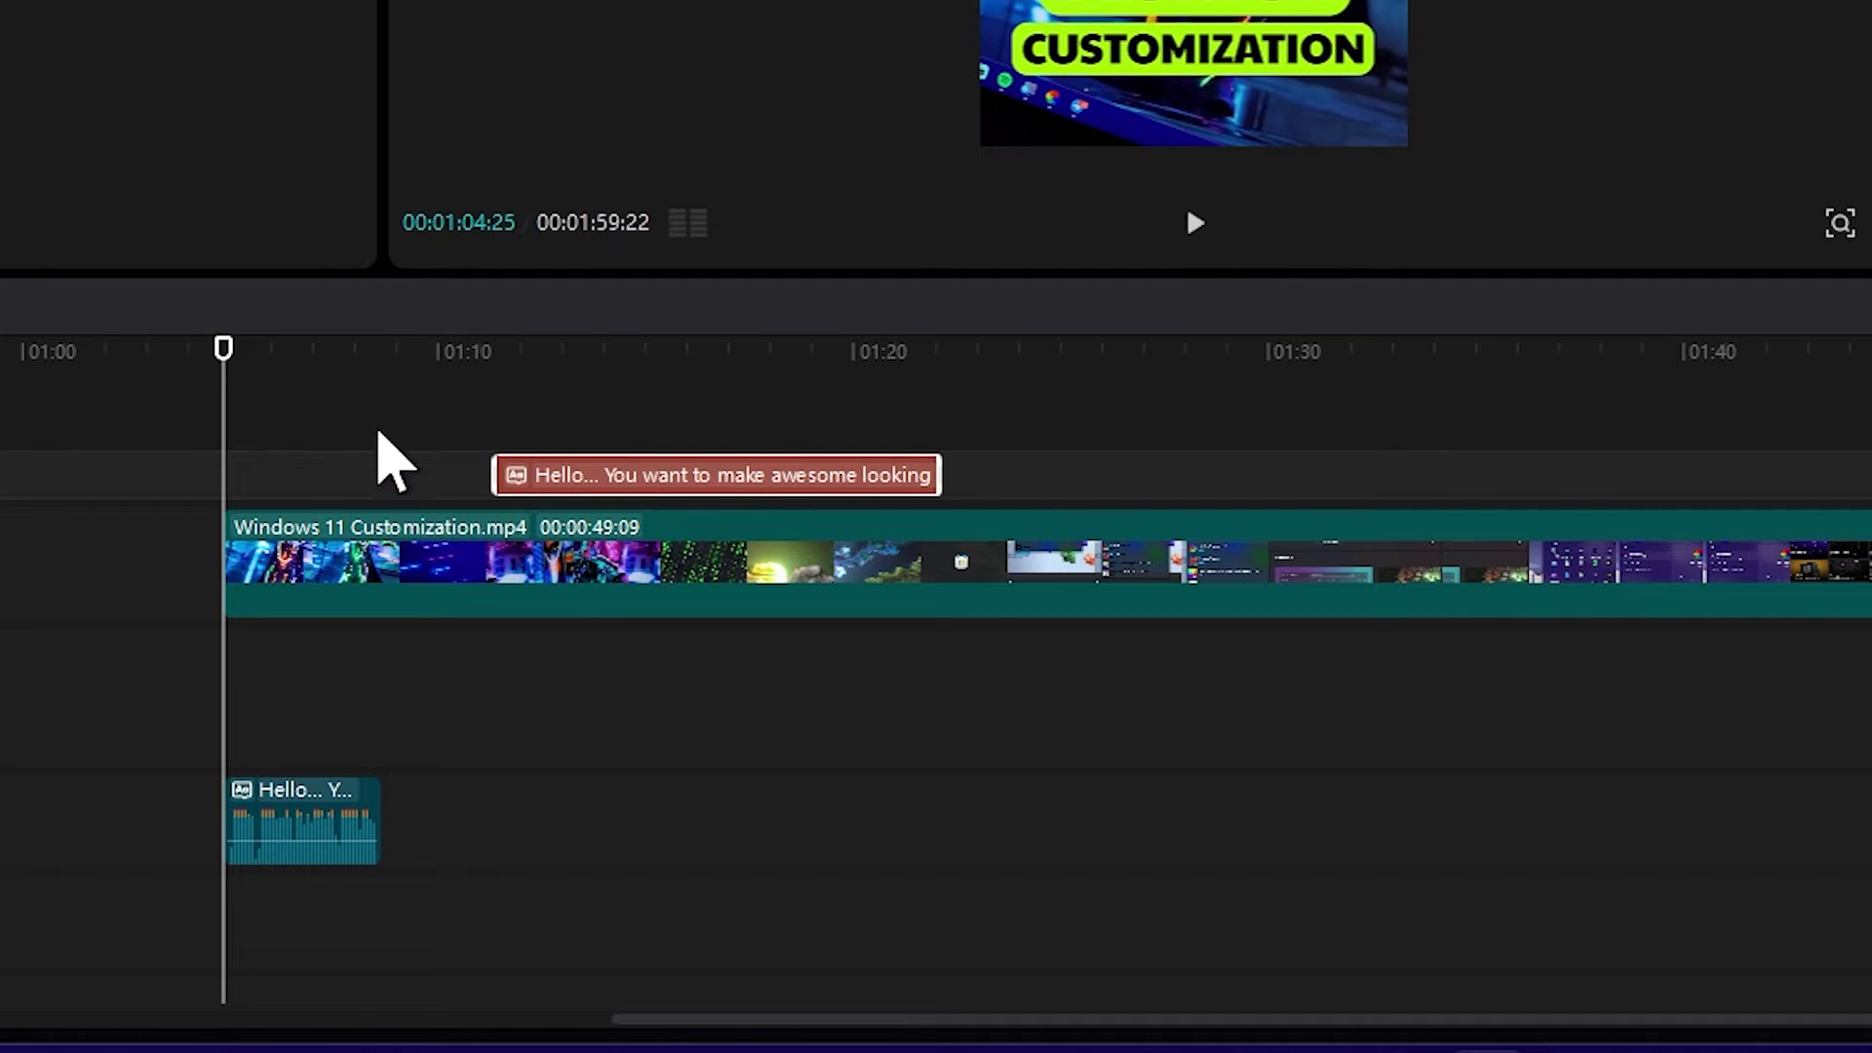
drag(375, 352, 447, 353)
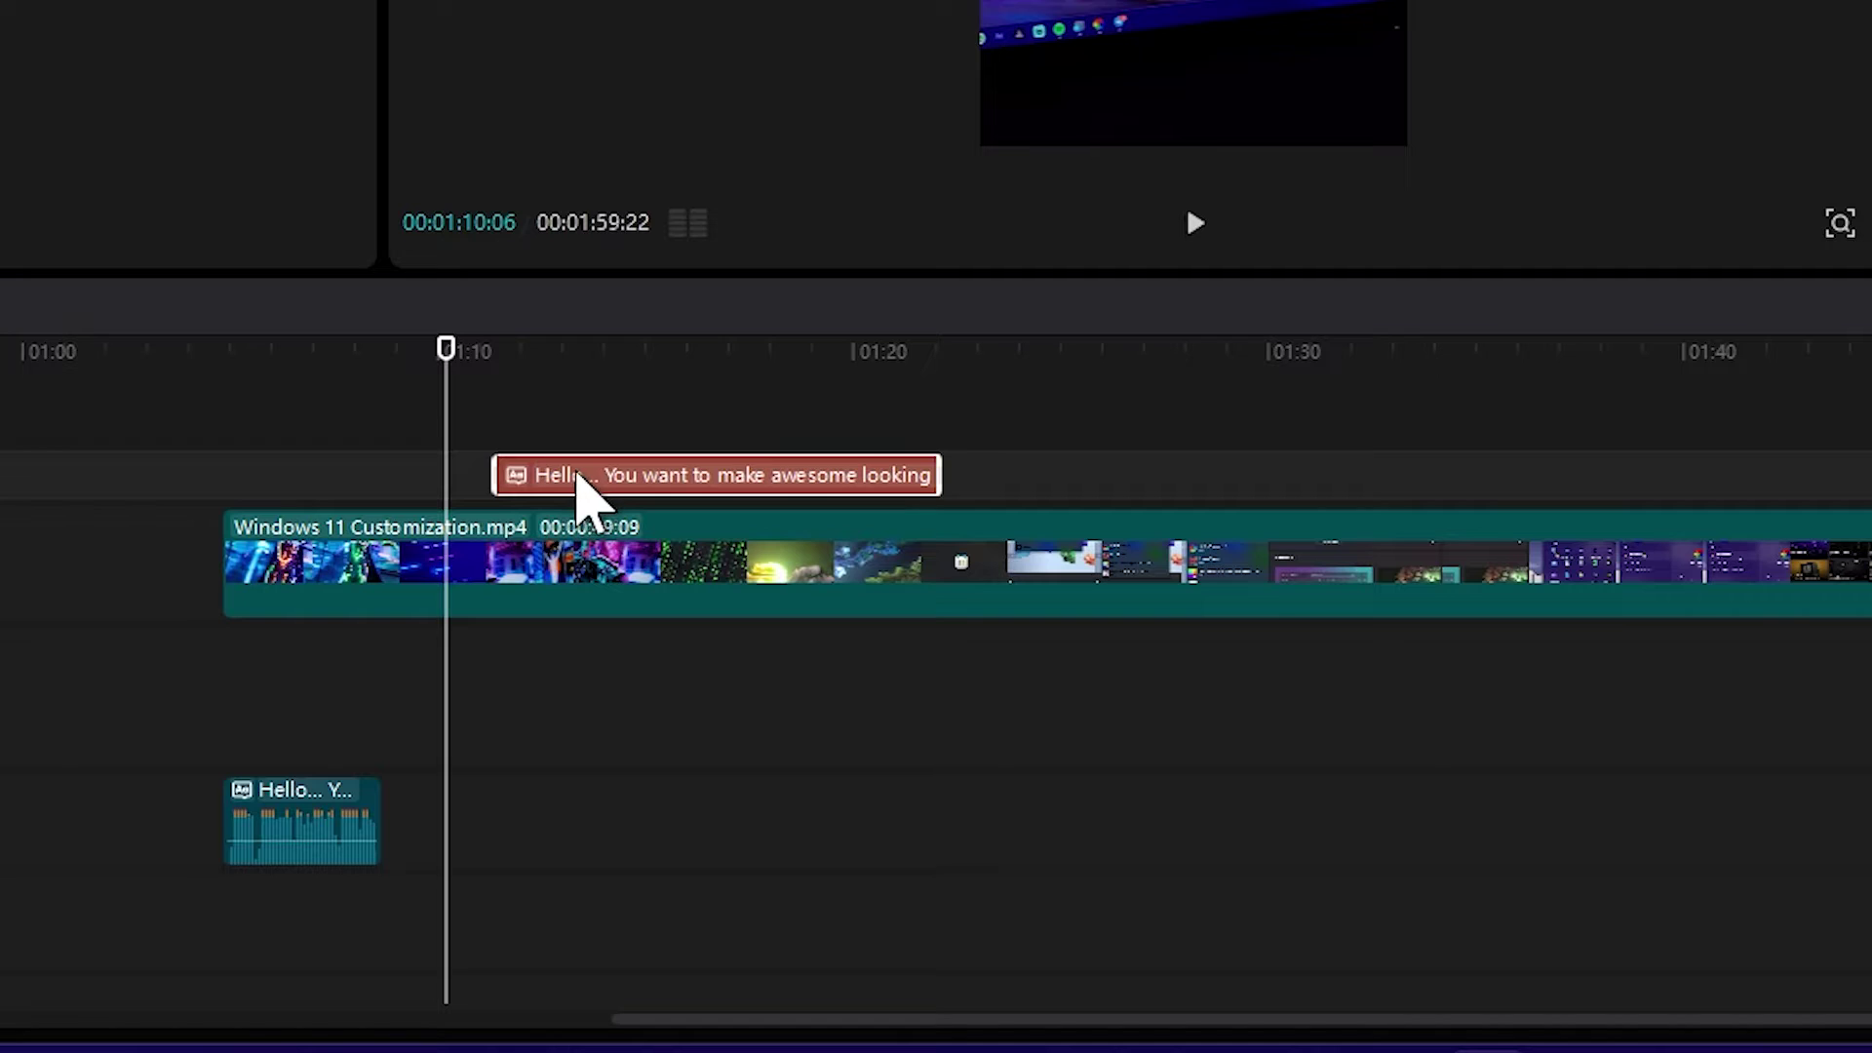
drag(586, 482, 536, 484)
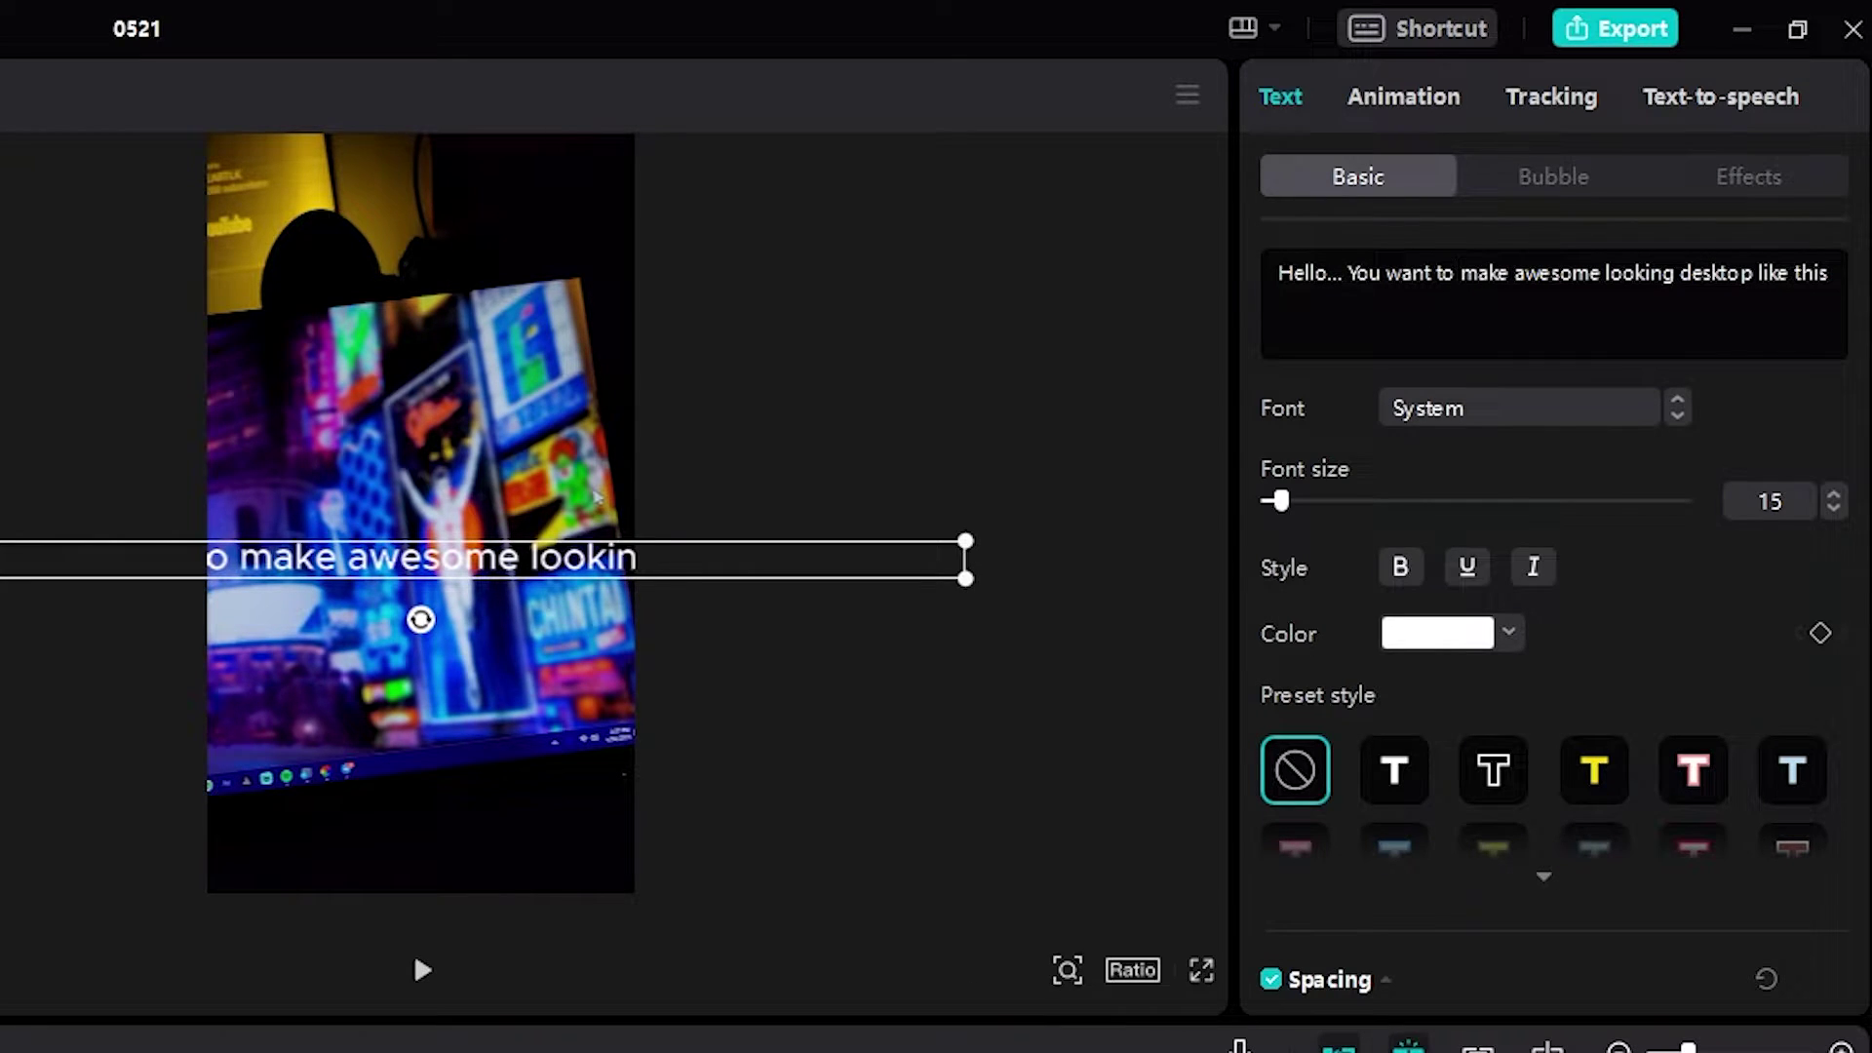
Step: Copy "This app not required lots of ram or CPU power" from the Google Keep note and replace the text clip's wording with it in CapCut
key(alt+Tab)
drag(1167, 503, 498, 514)
key(ctrl+c)
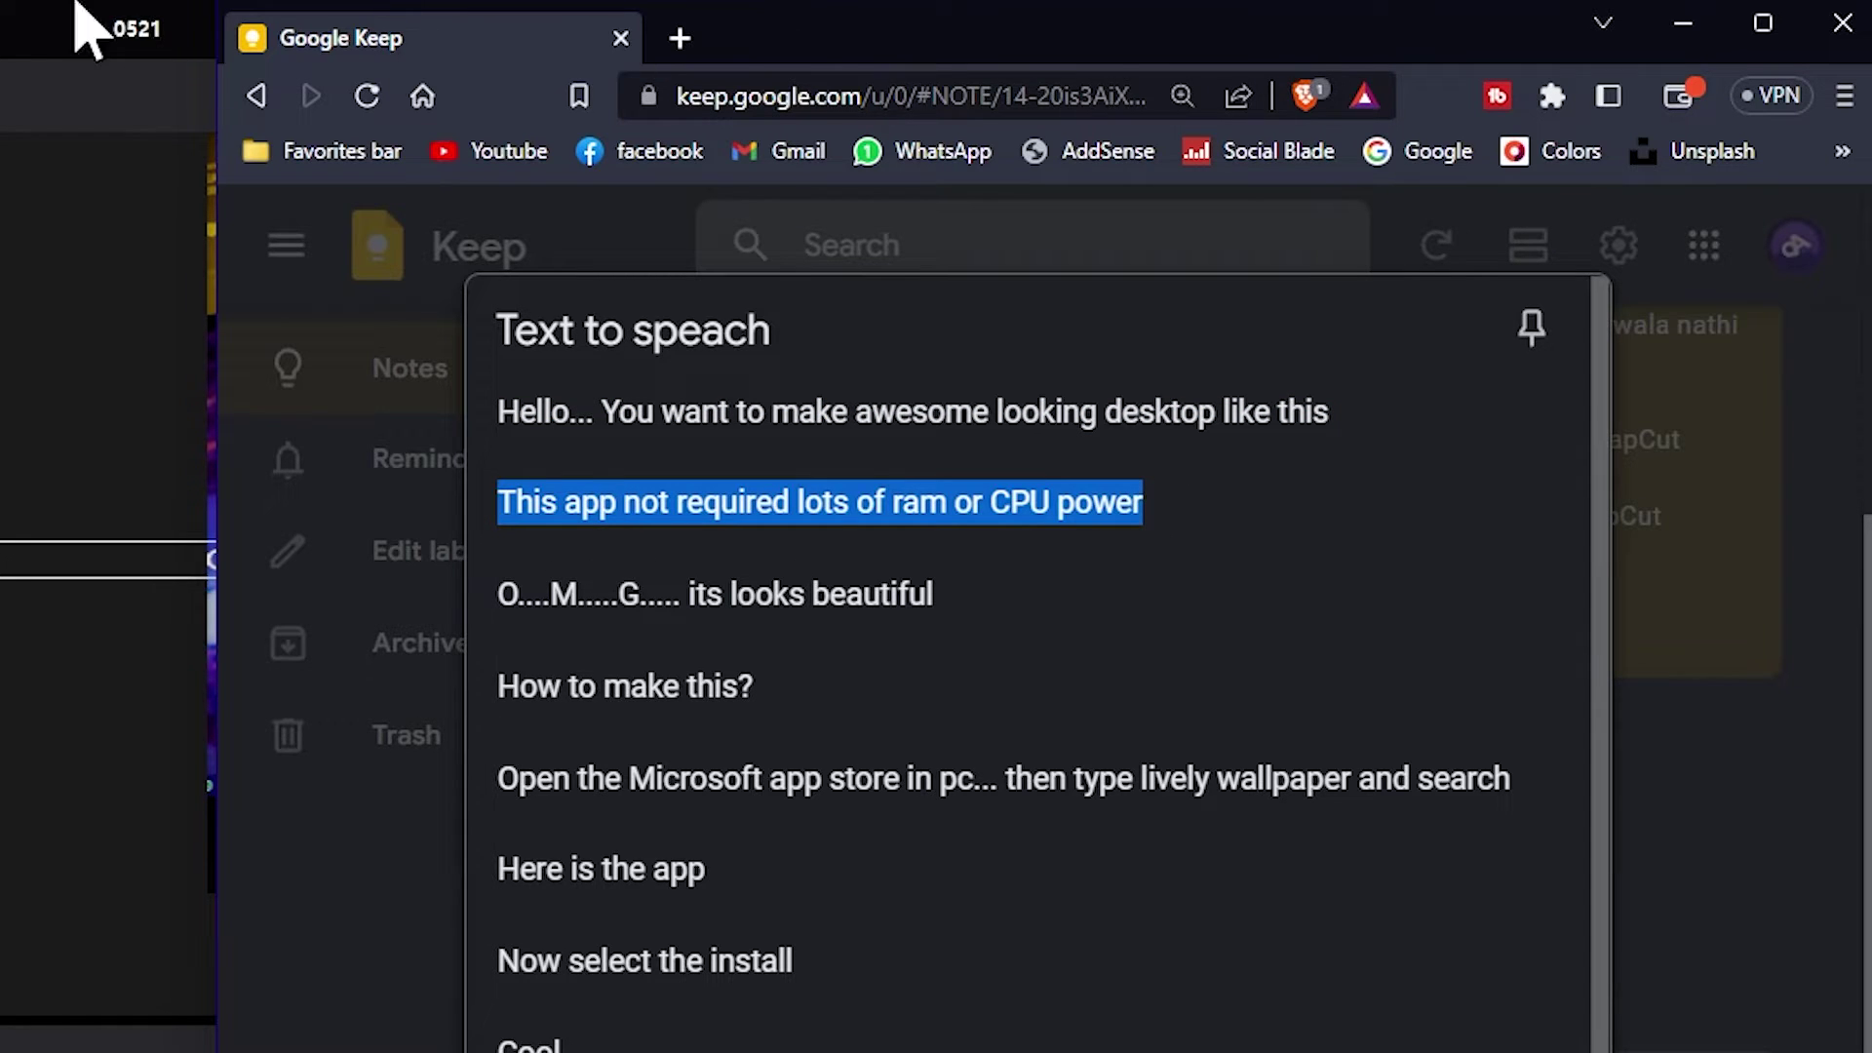
click(142, 39)
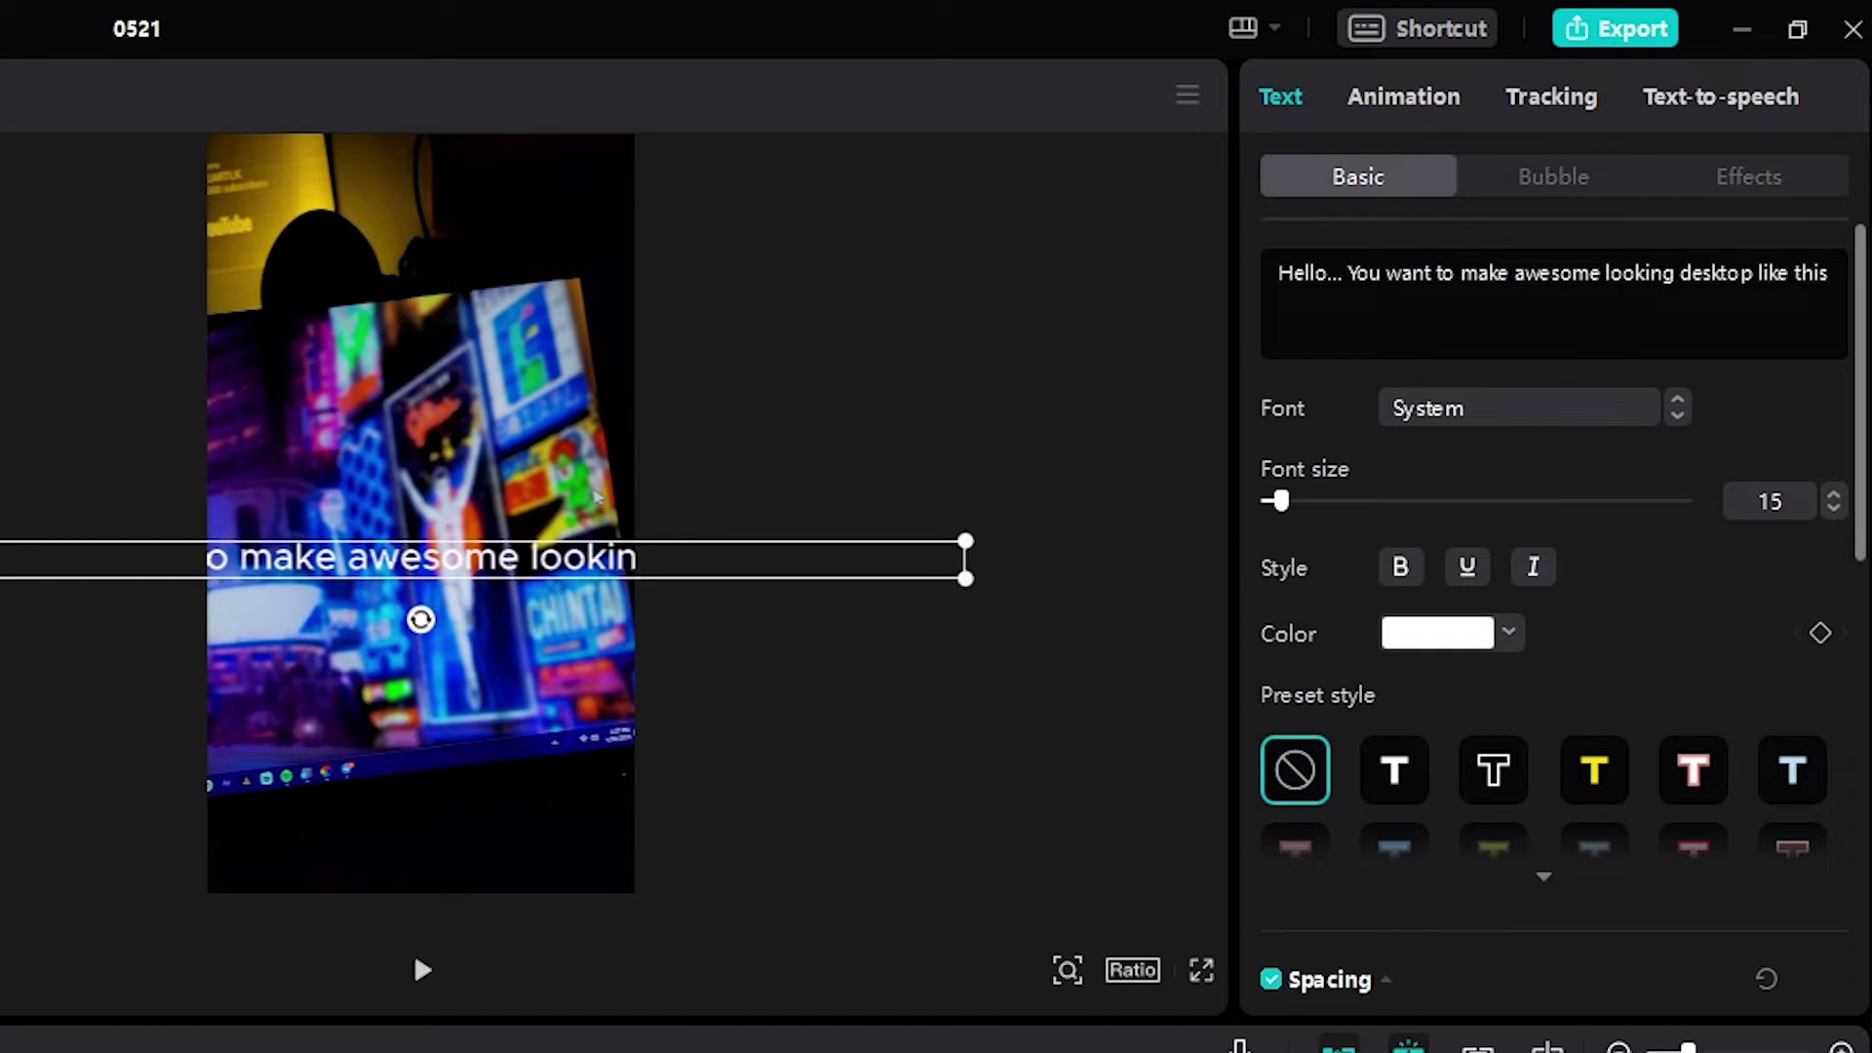
click(1795, 261)
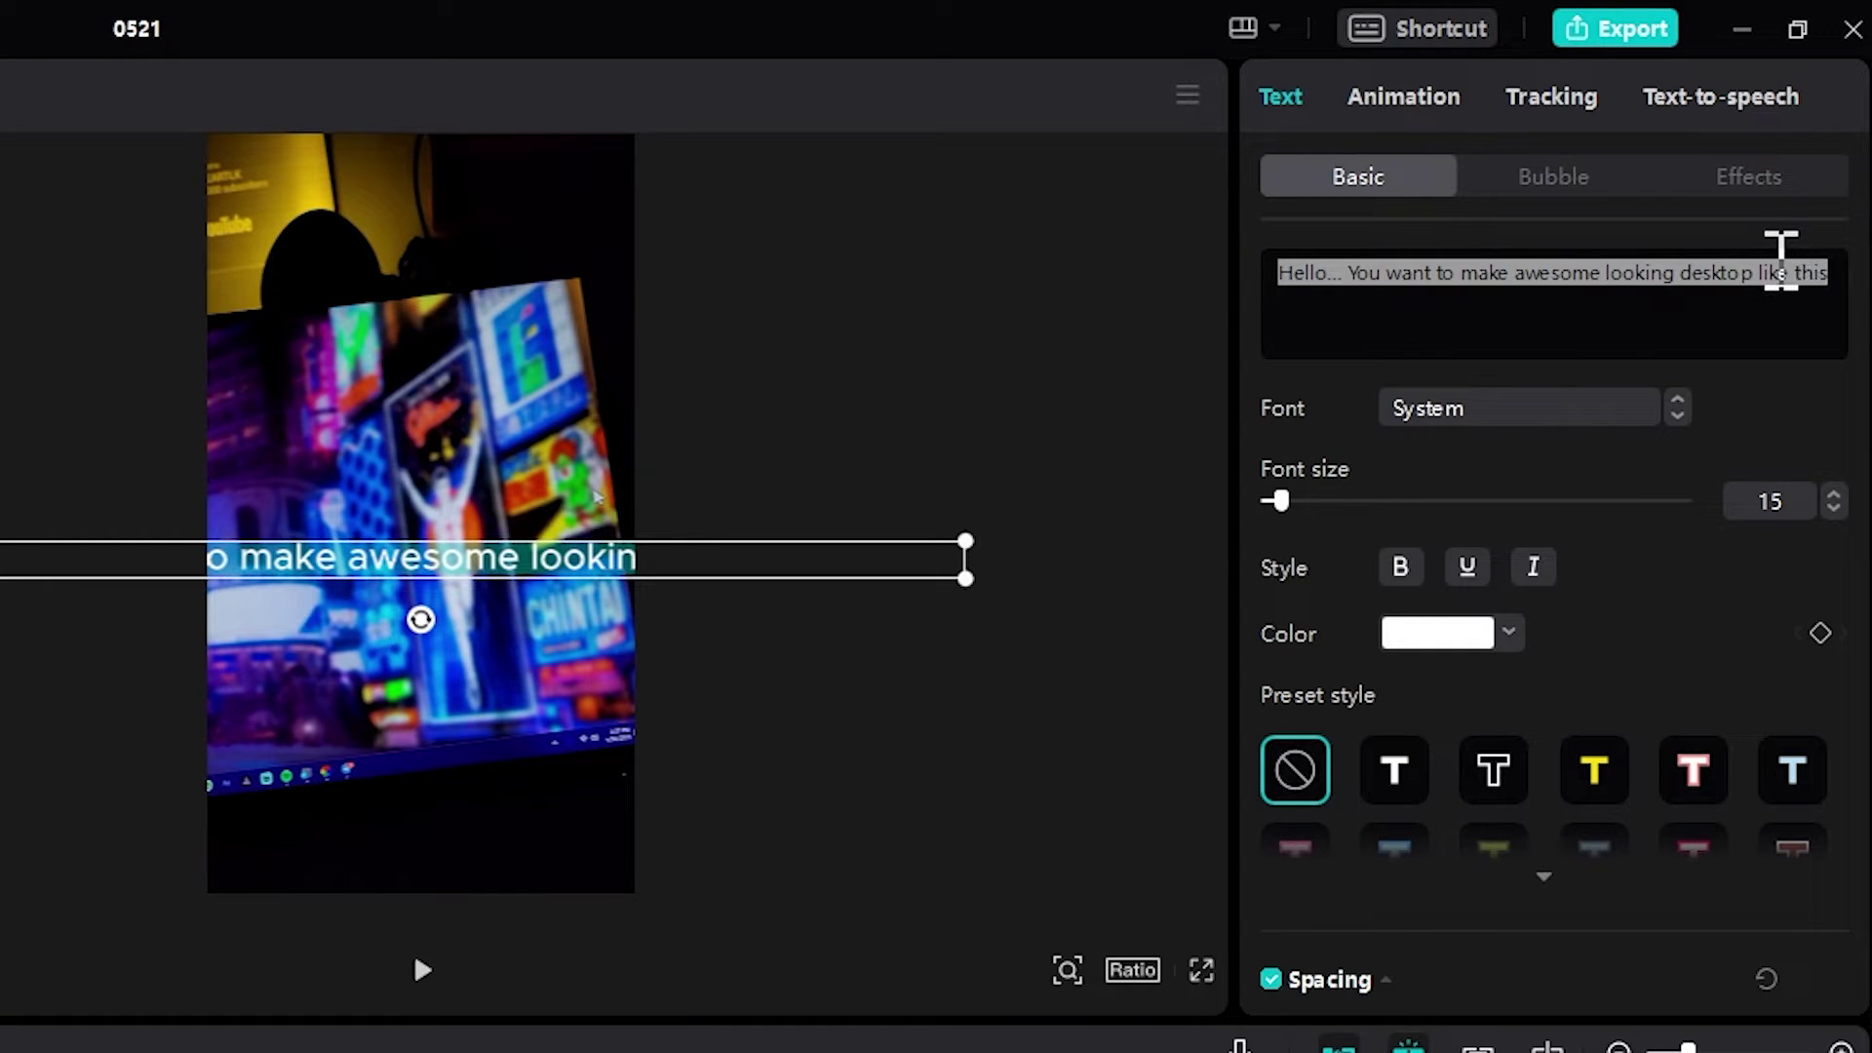
key(ctrl+v)
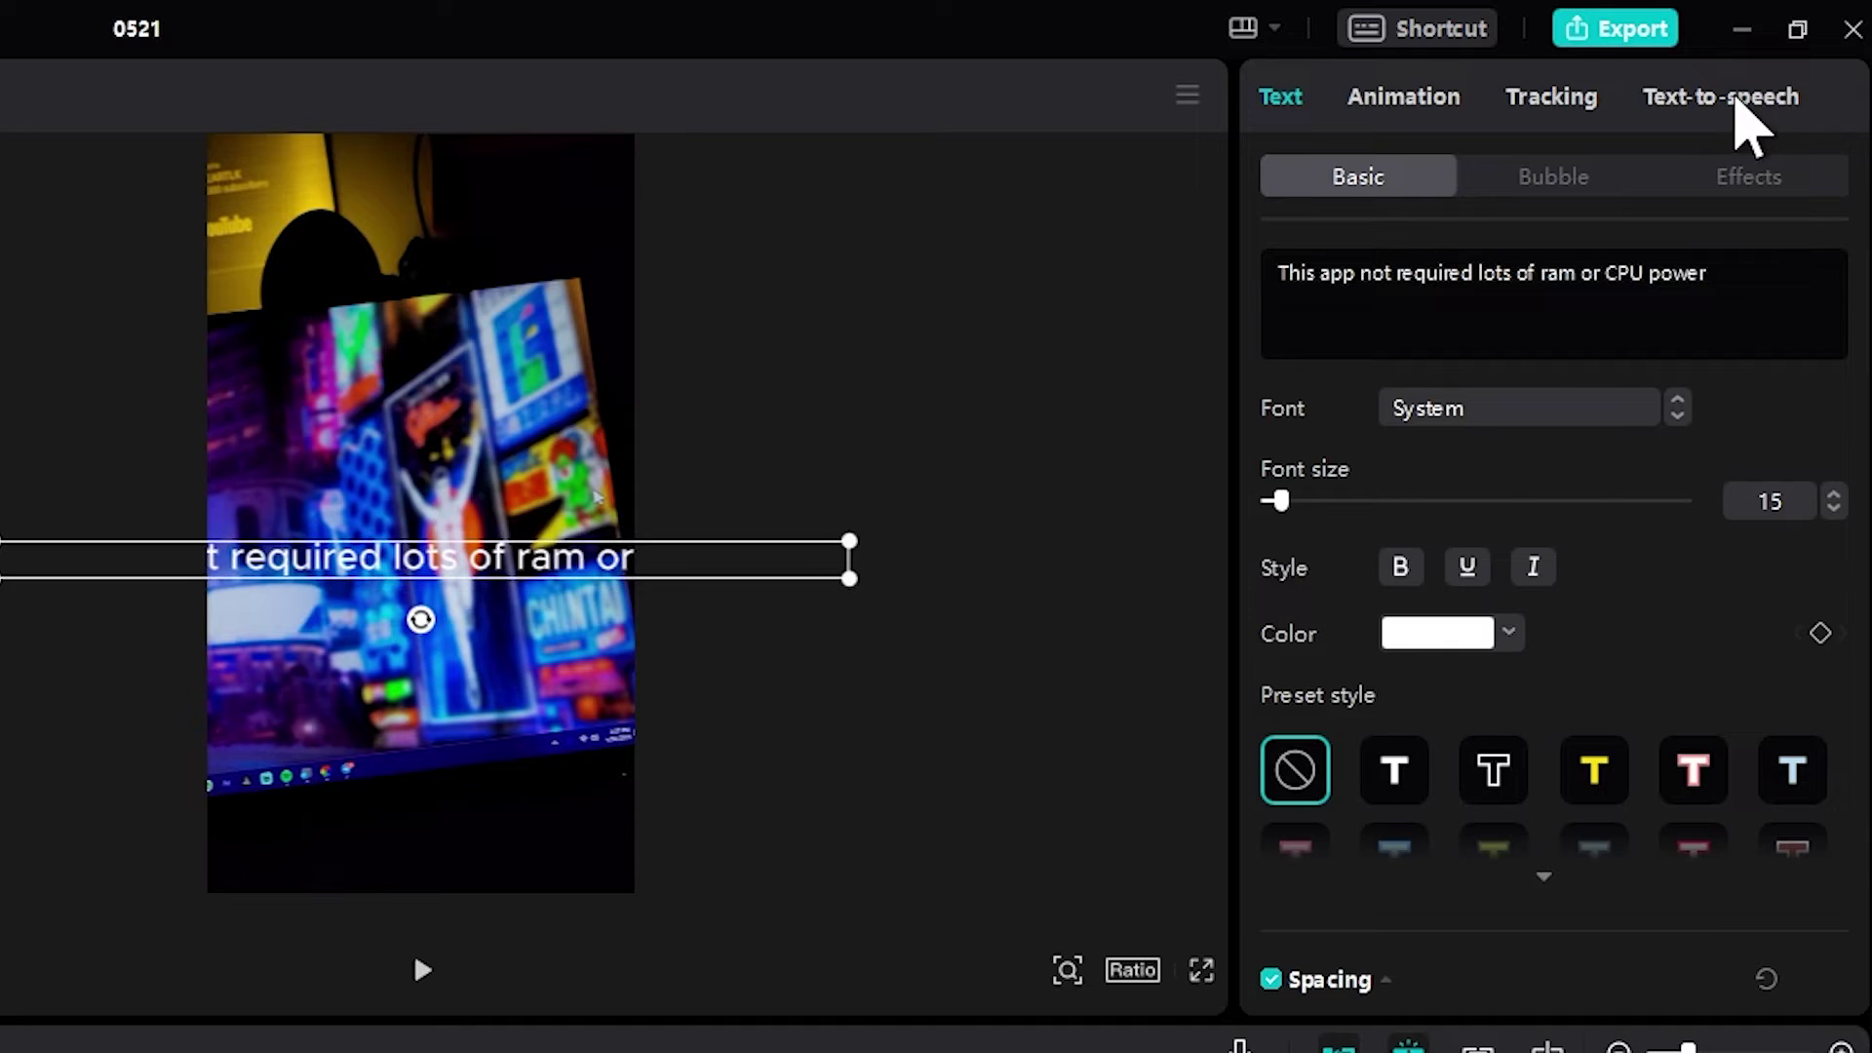
Step: Generate speech from the "This app not required lots of ram or CPU power" text with the Jessie voice
click(1734, 102)
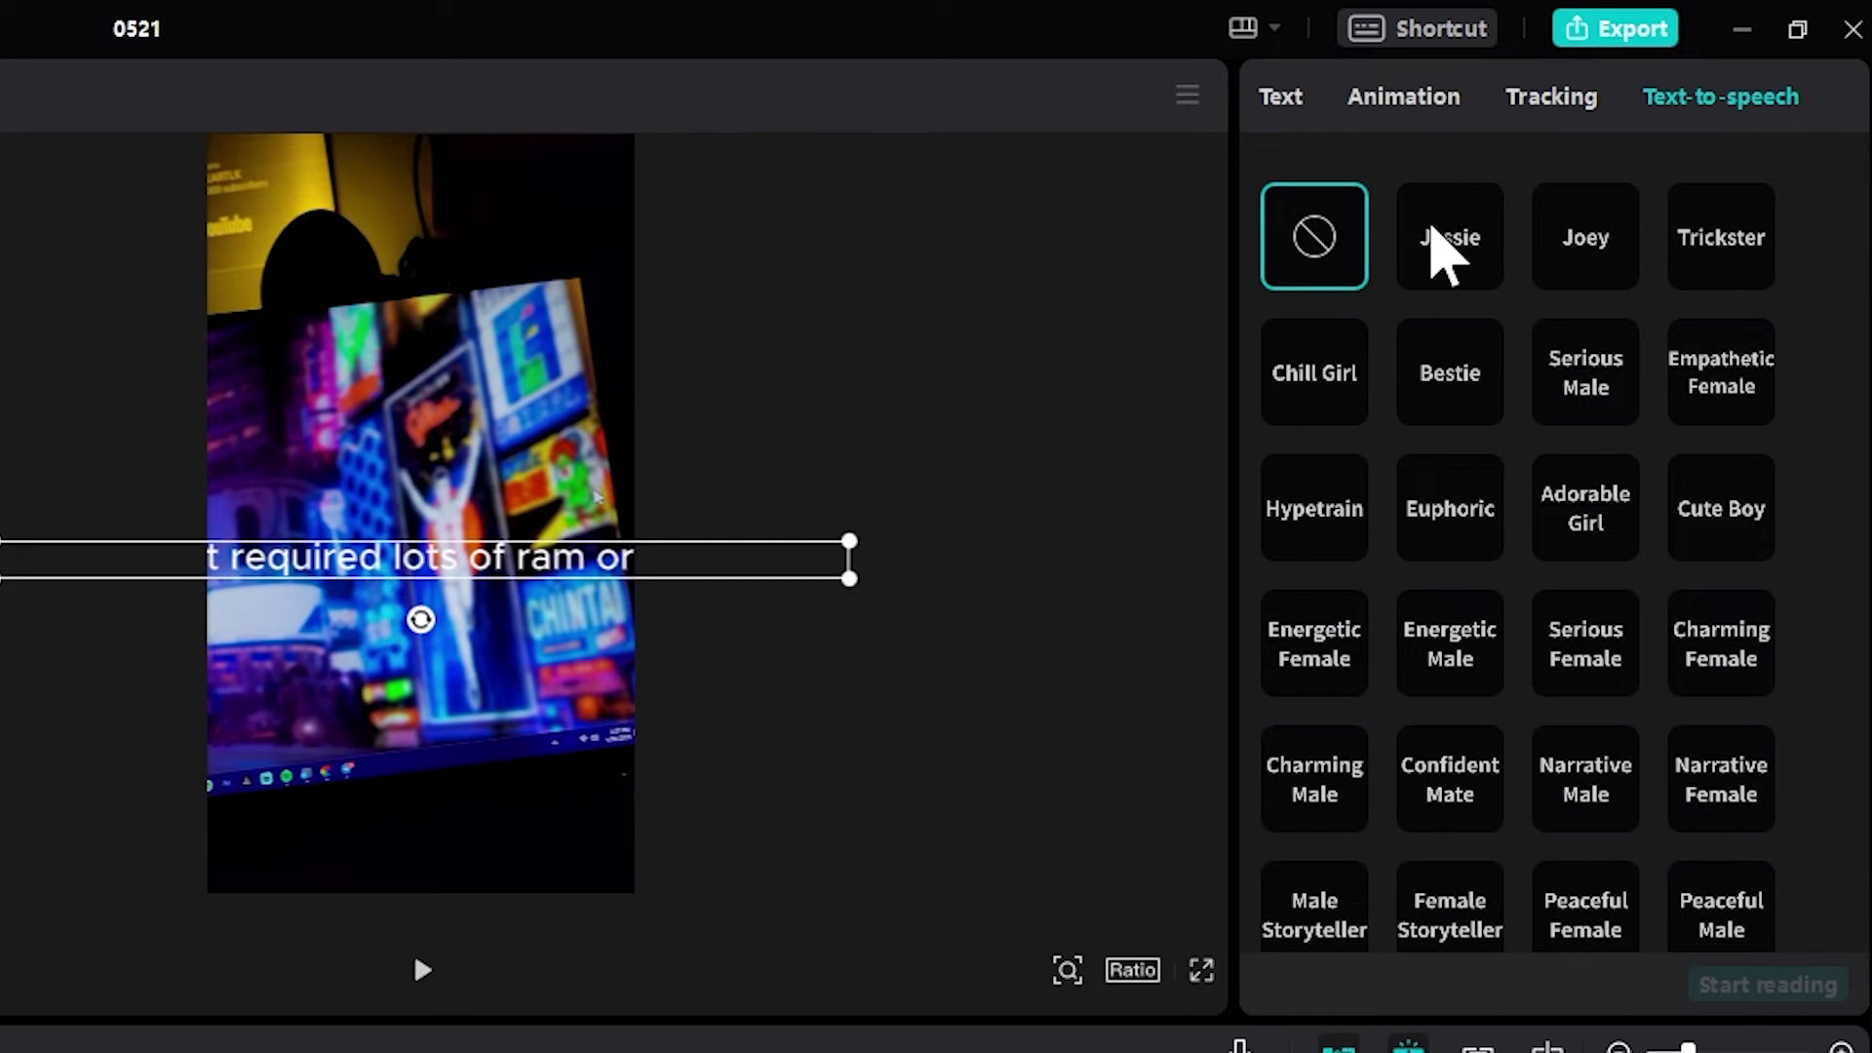
click(1446, 252)
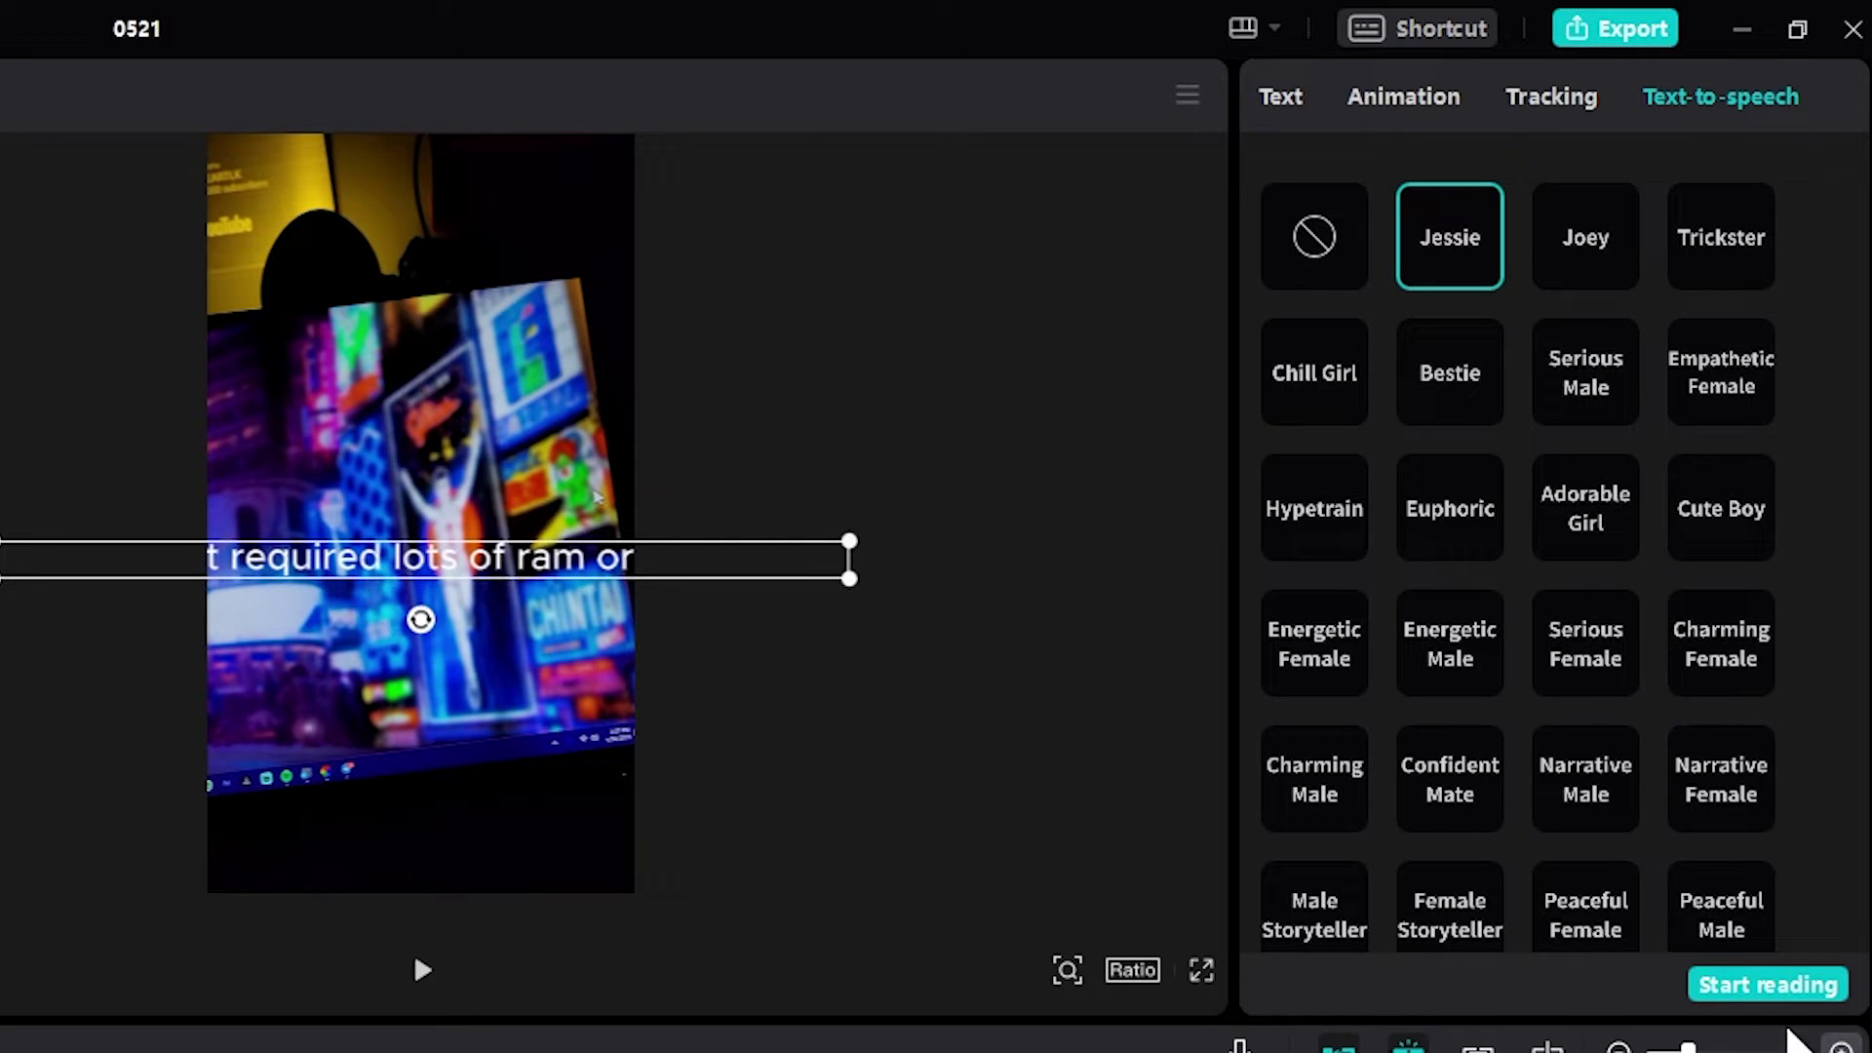
click(1771, 984)
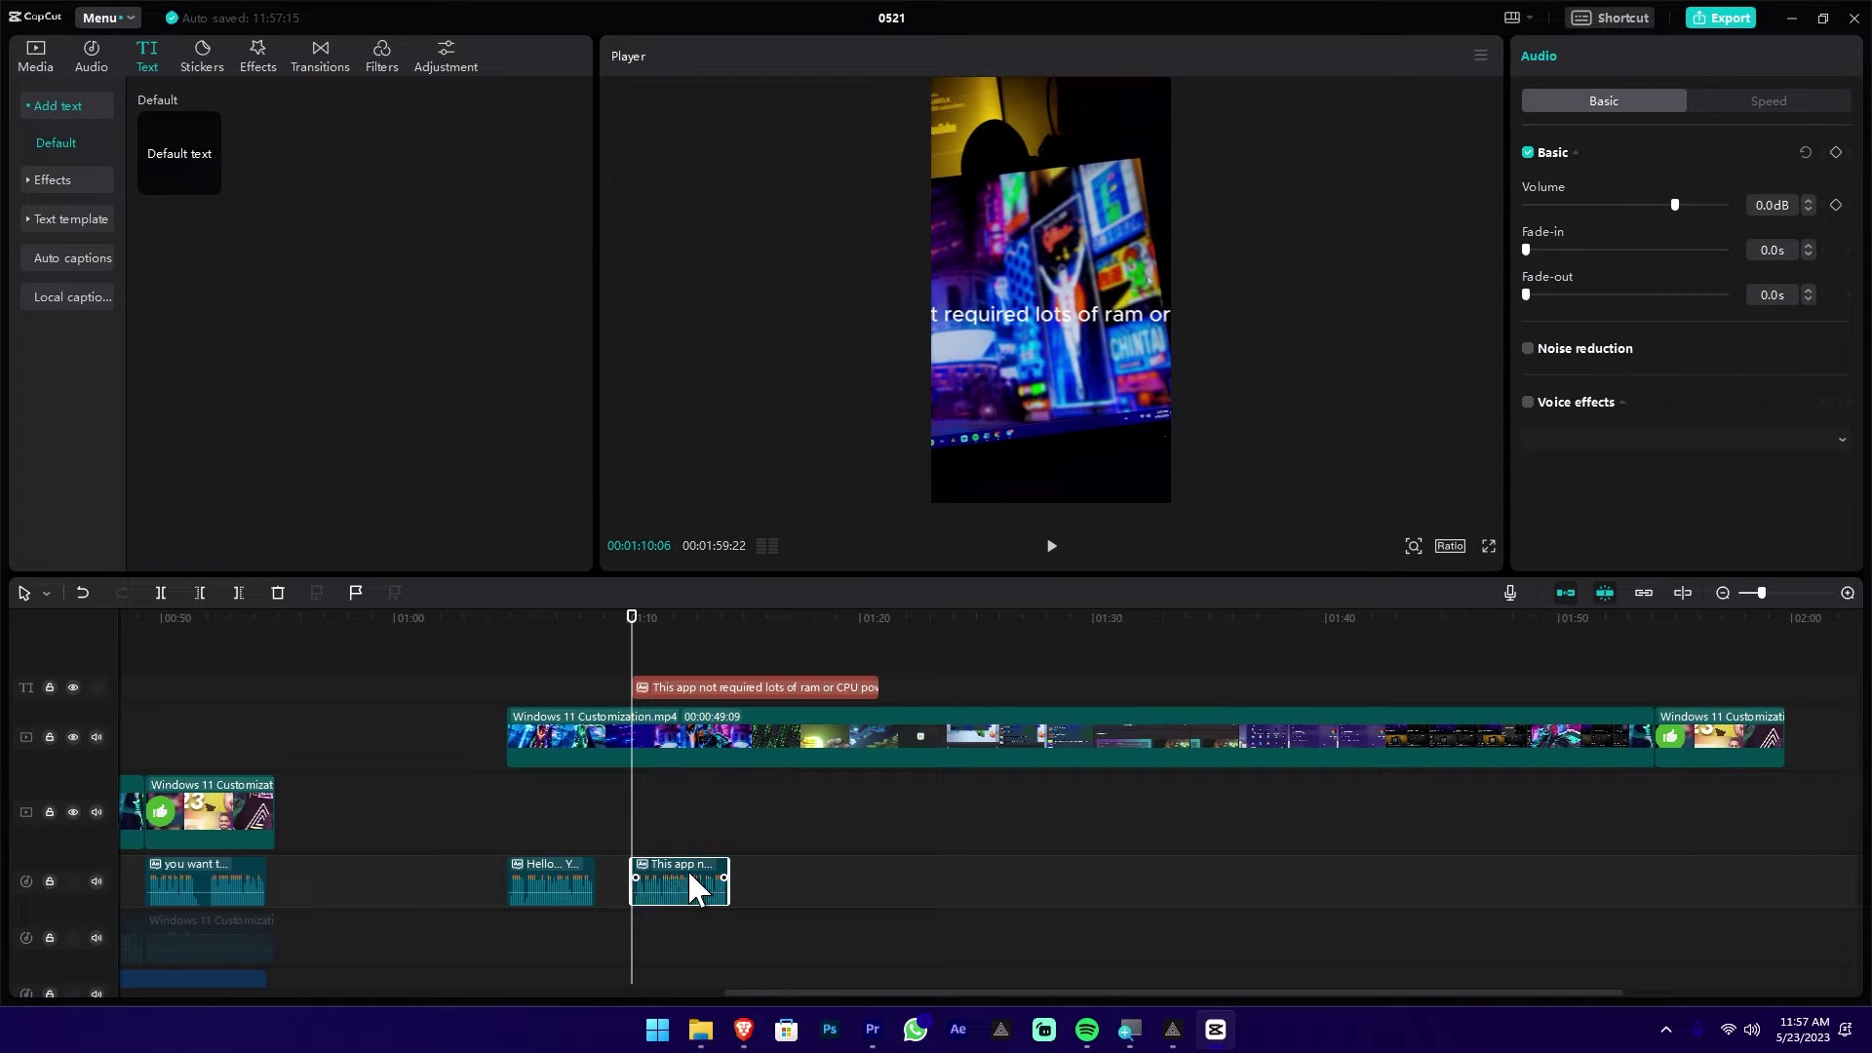
mouse_move(674, 862)
mouse_down()
mouse_move(786, 868)
mouse_move(573, 876)
mouse_up()
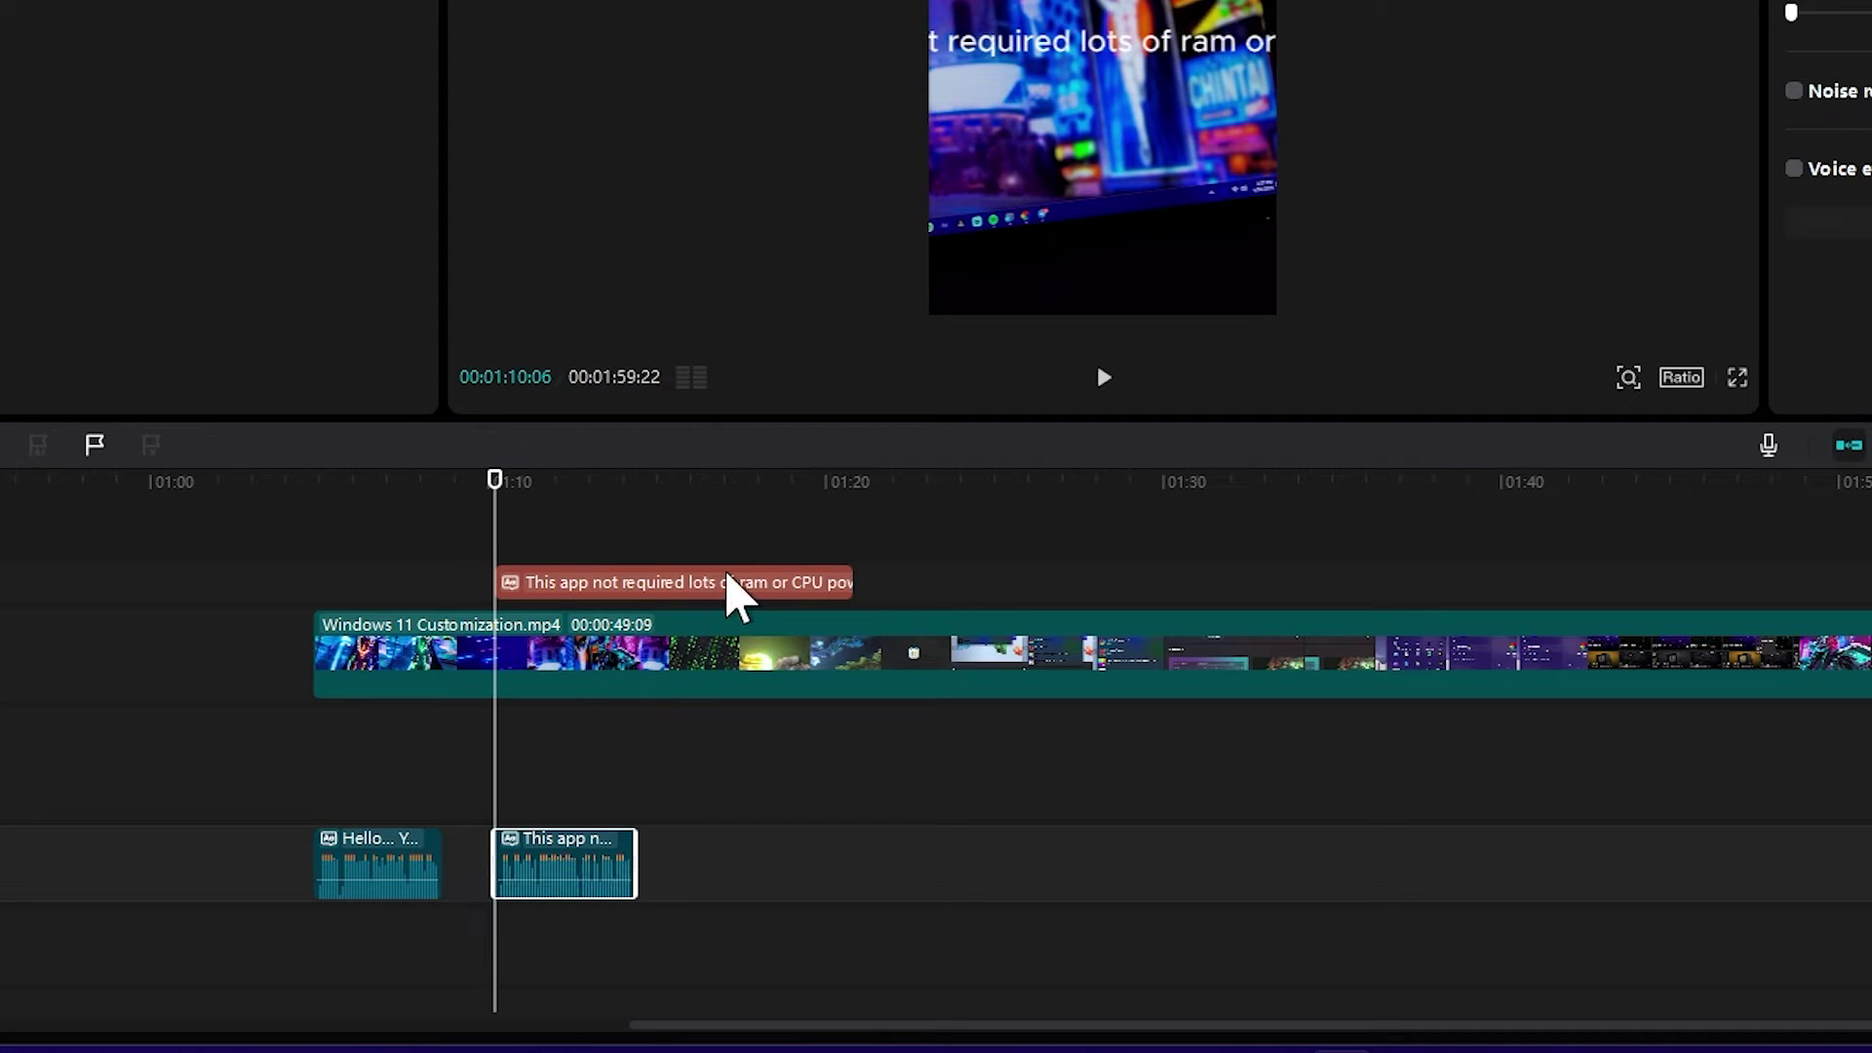
Step: Shorten the text clip to match the length of its speech clip and paste a copy of it at about 01:16:24
click(621, 583)
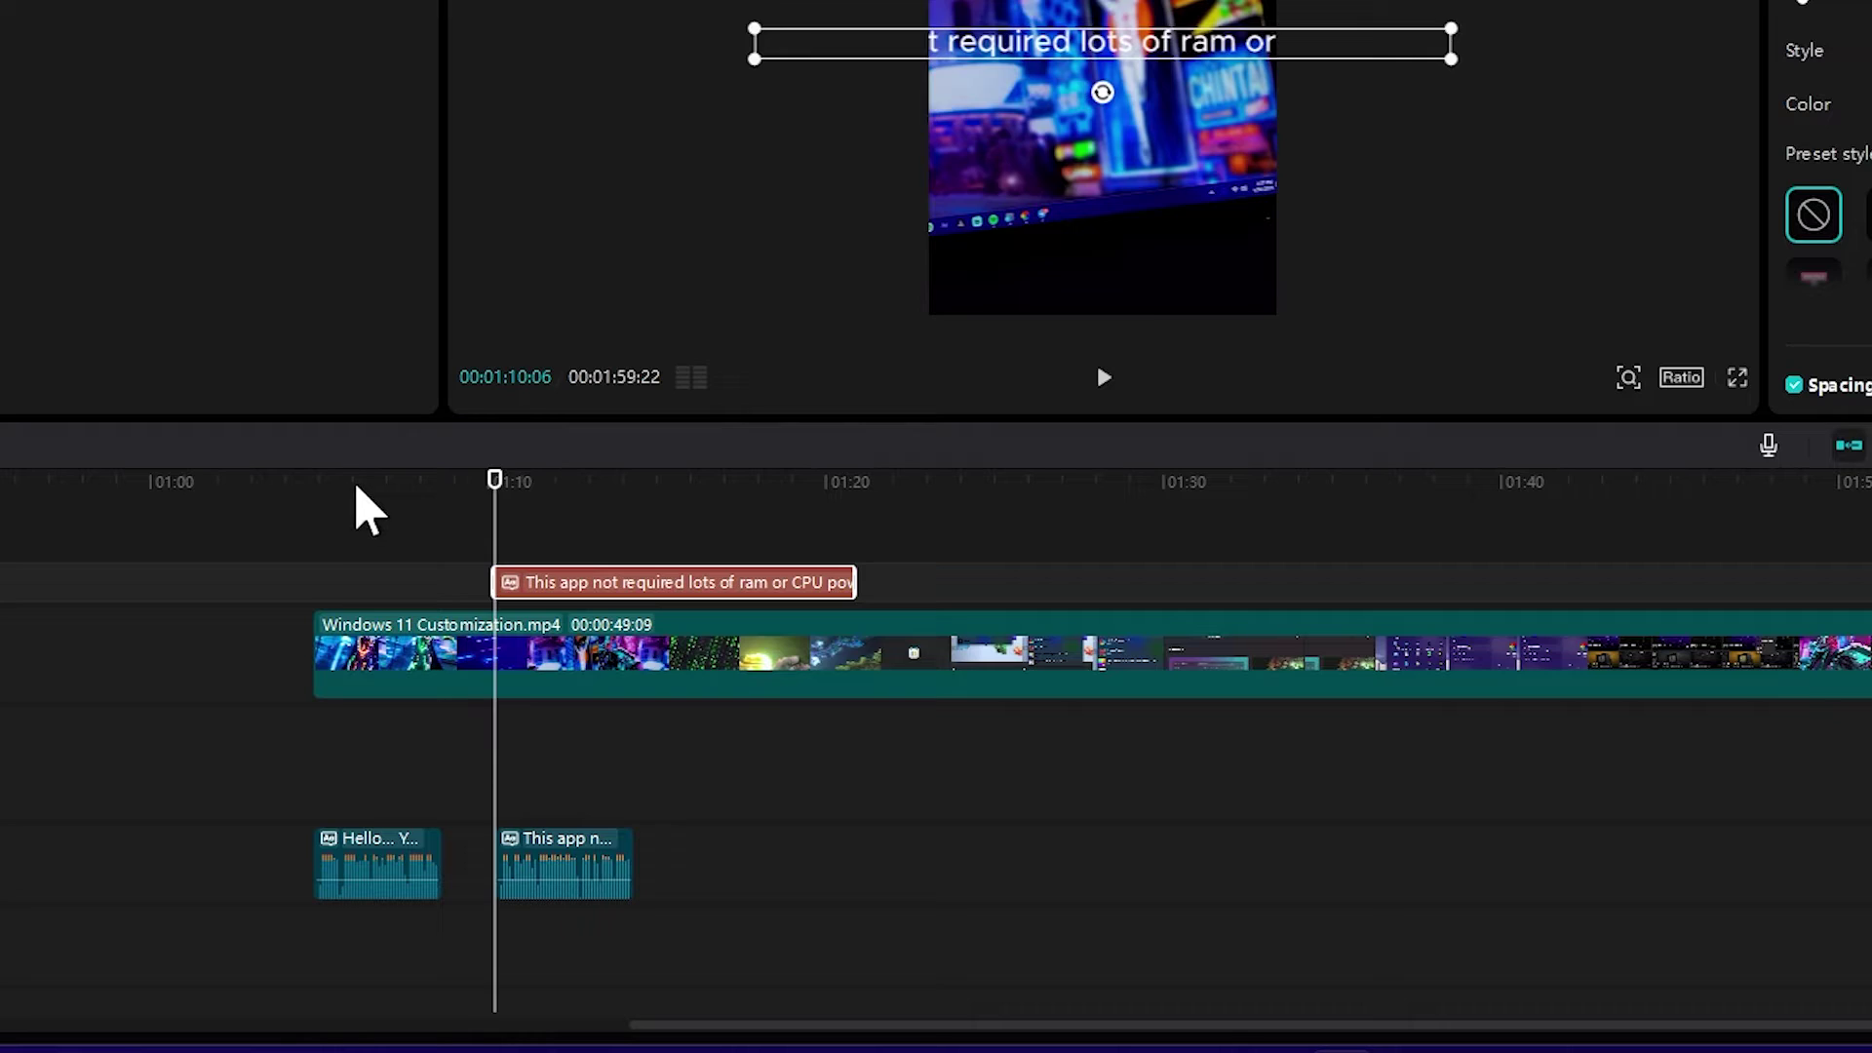
click(329, 481)
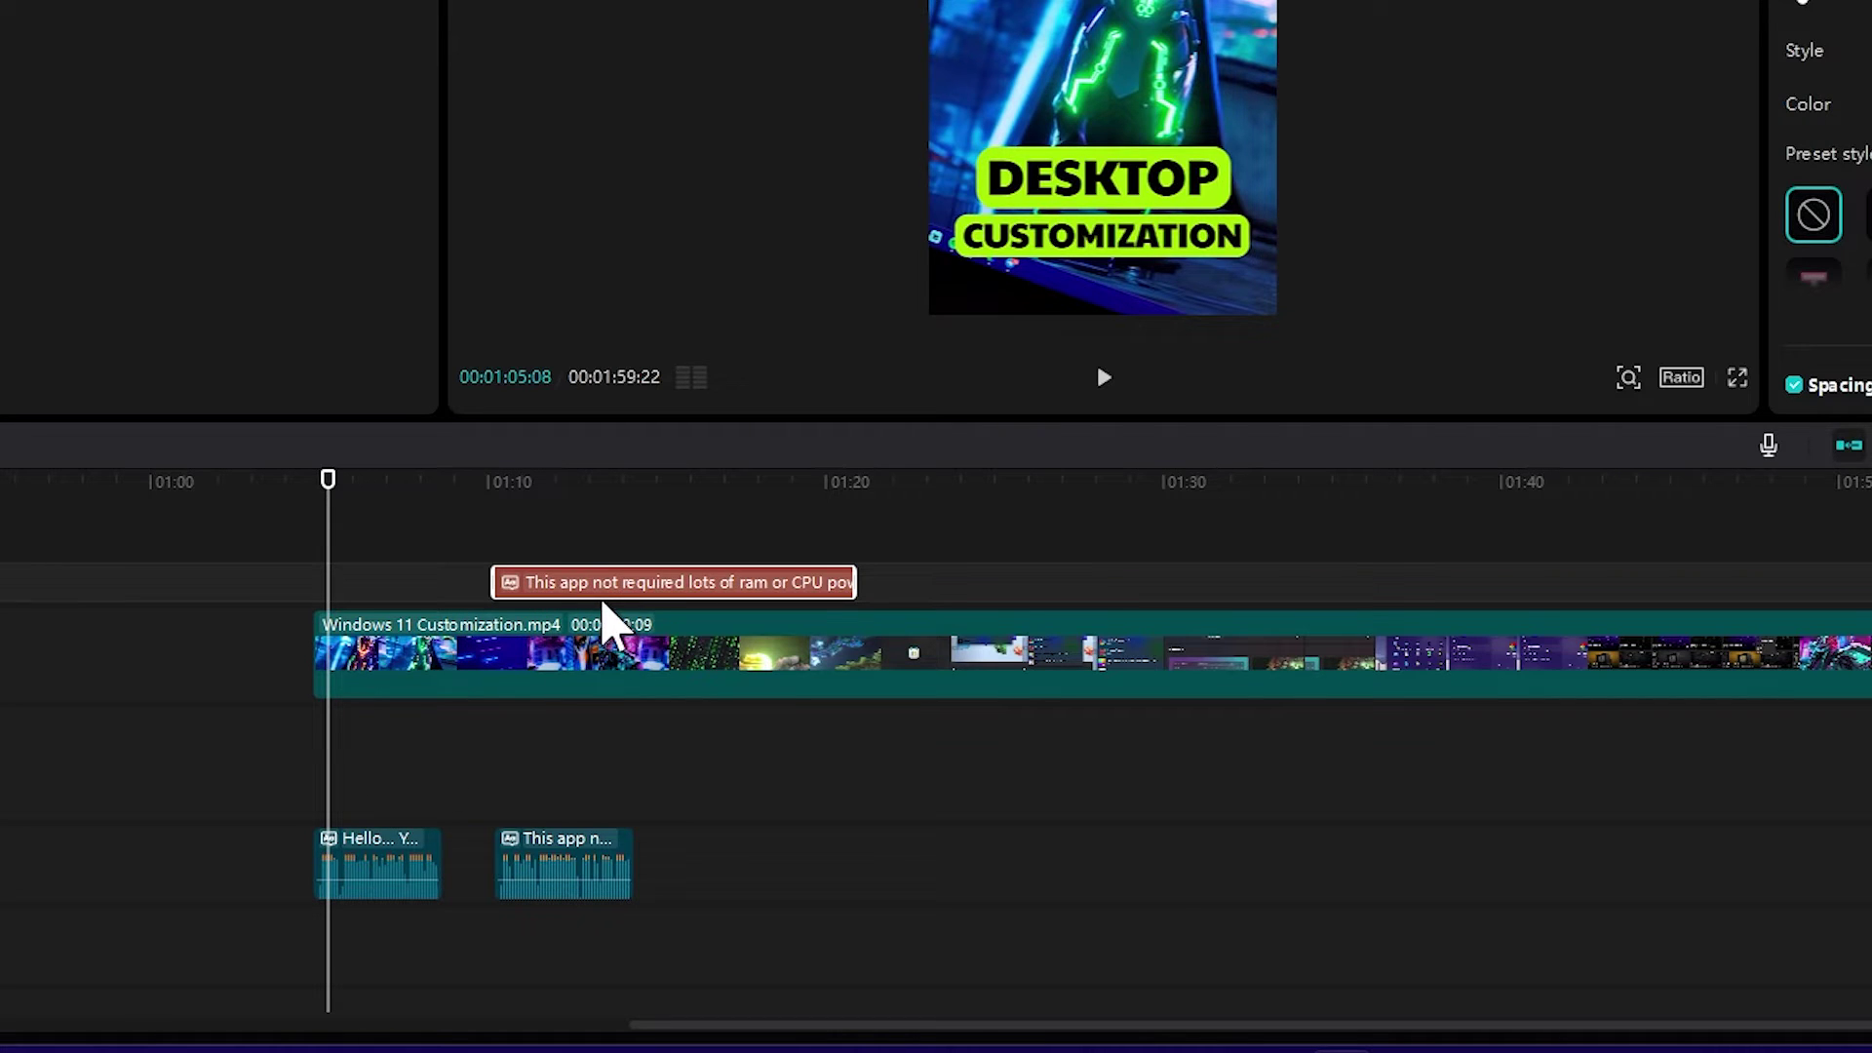
click(535, 492)
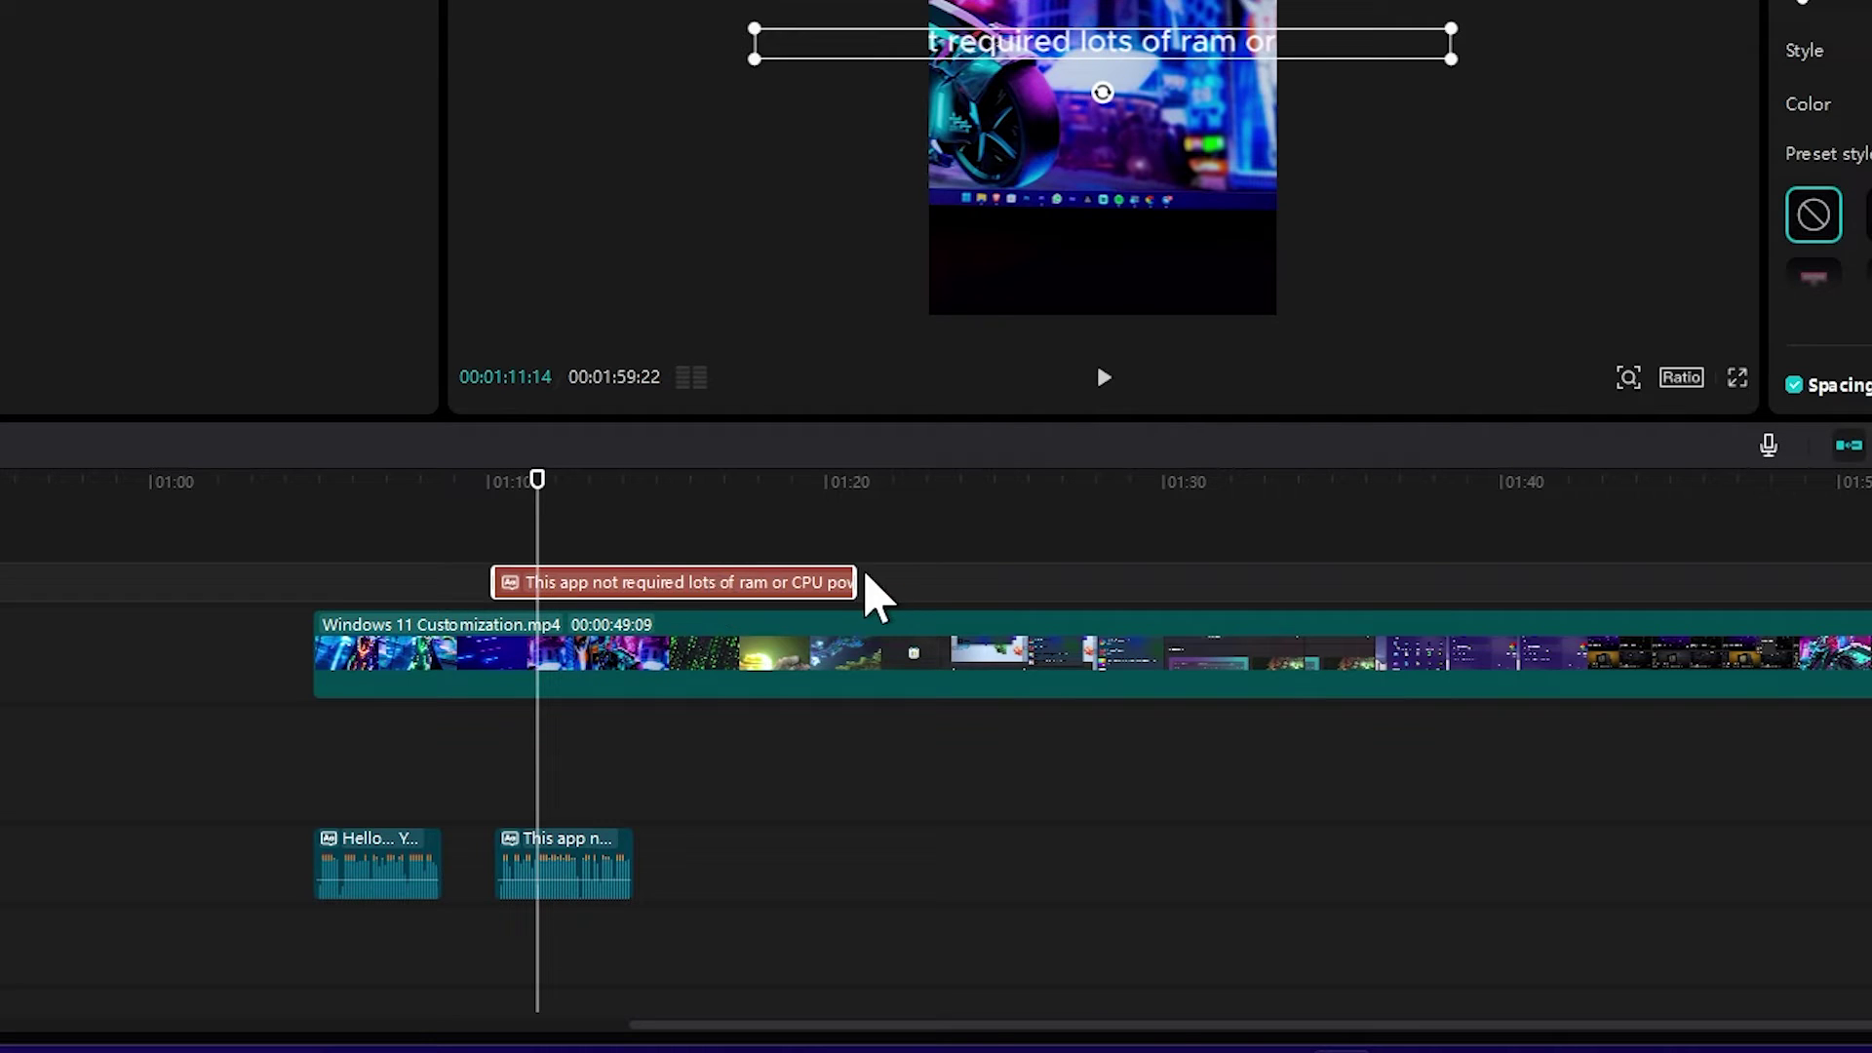
drag(855, 582, 638, 584)
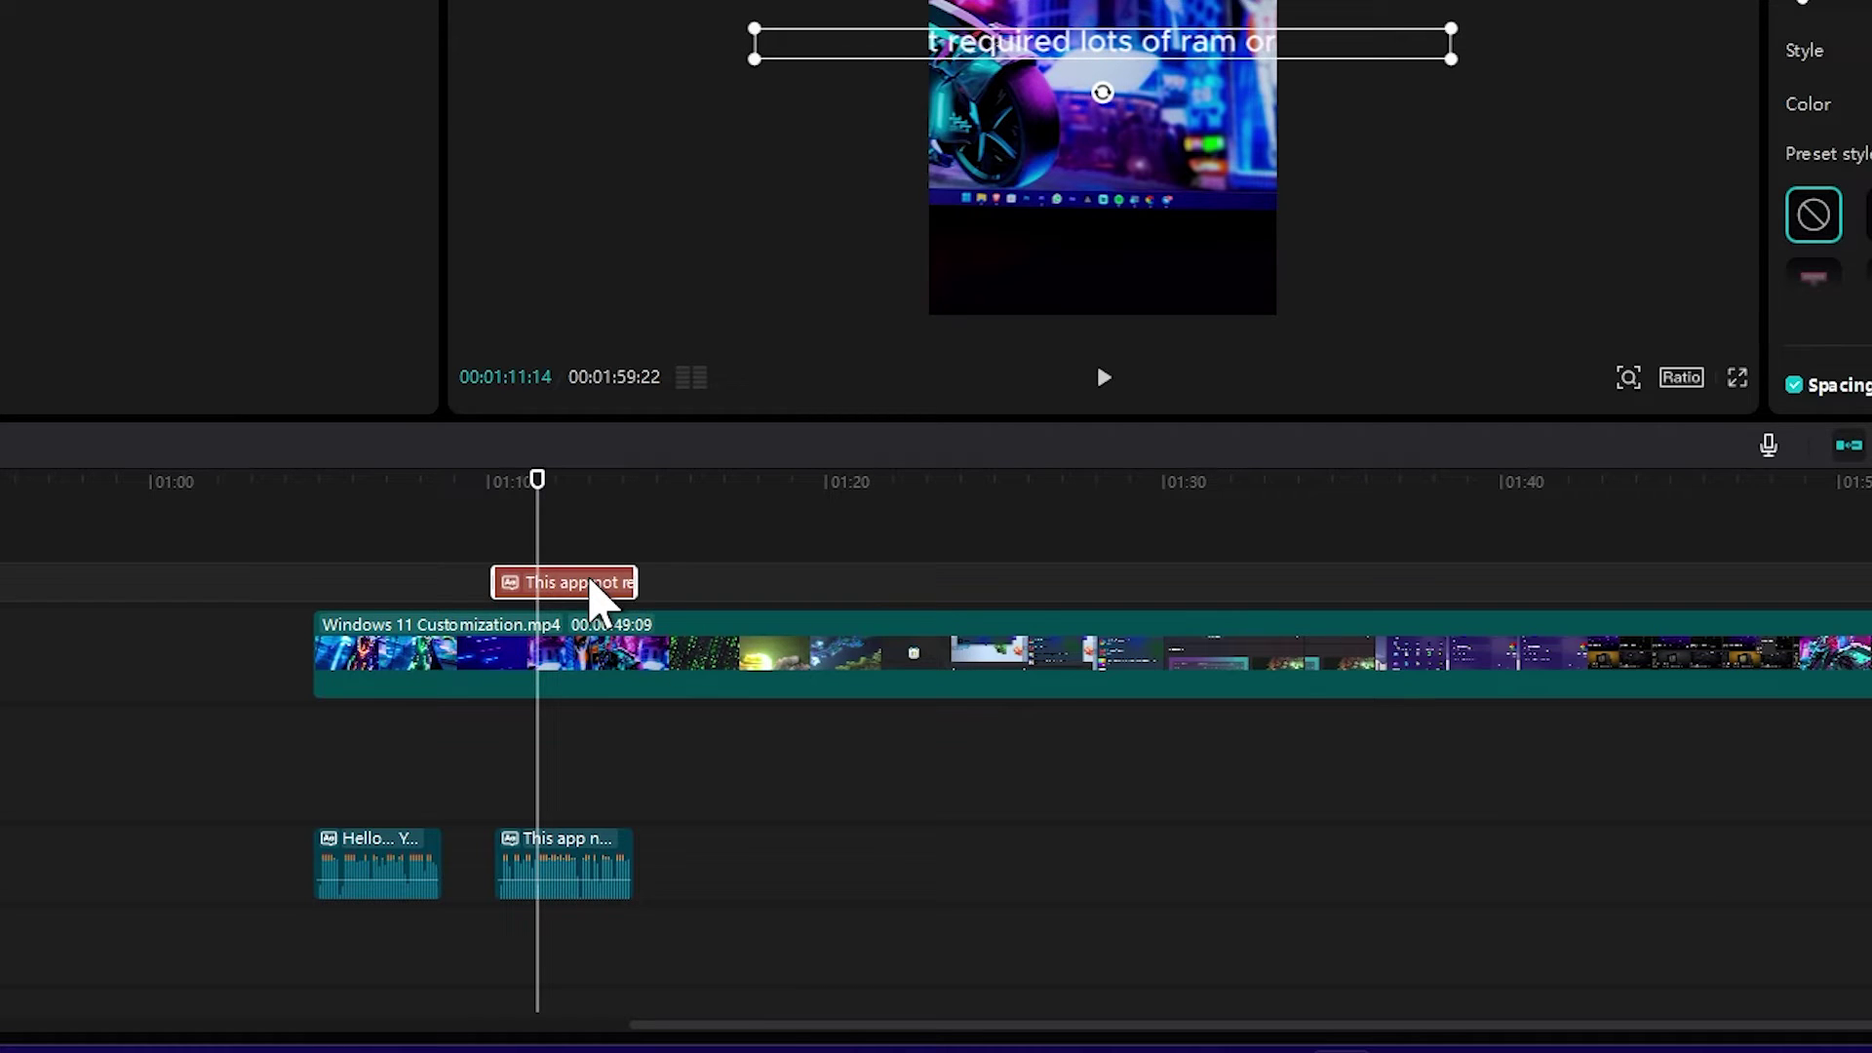
click(718, 485)
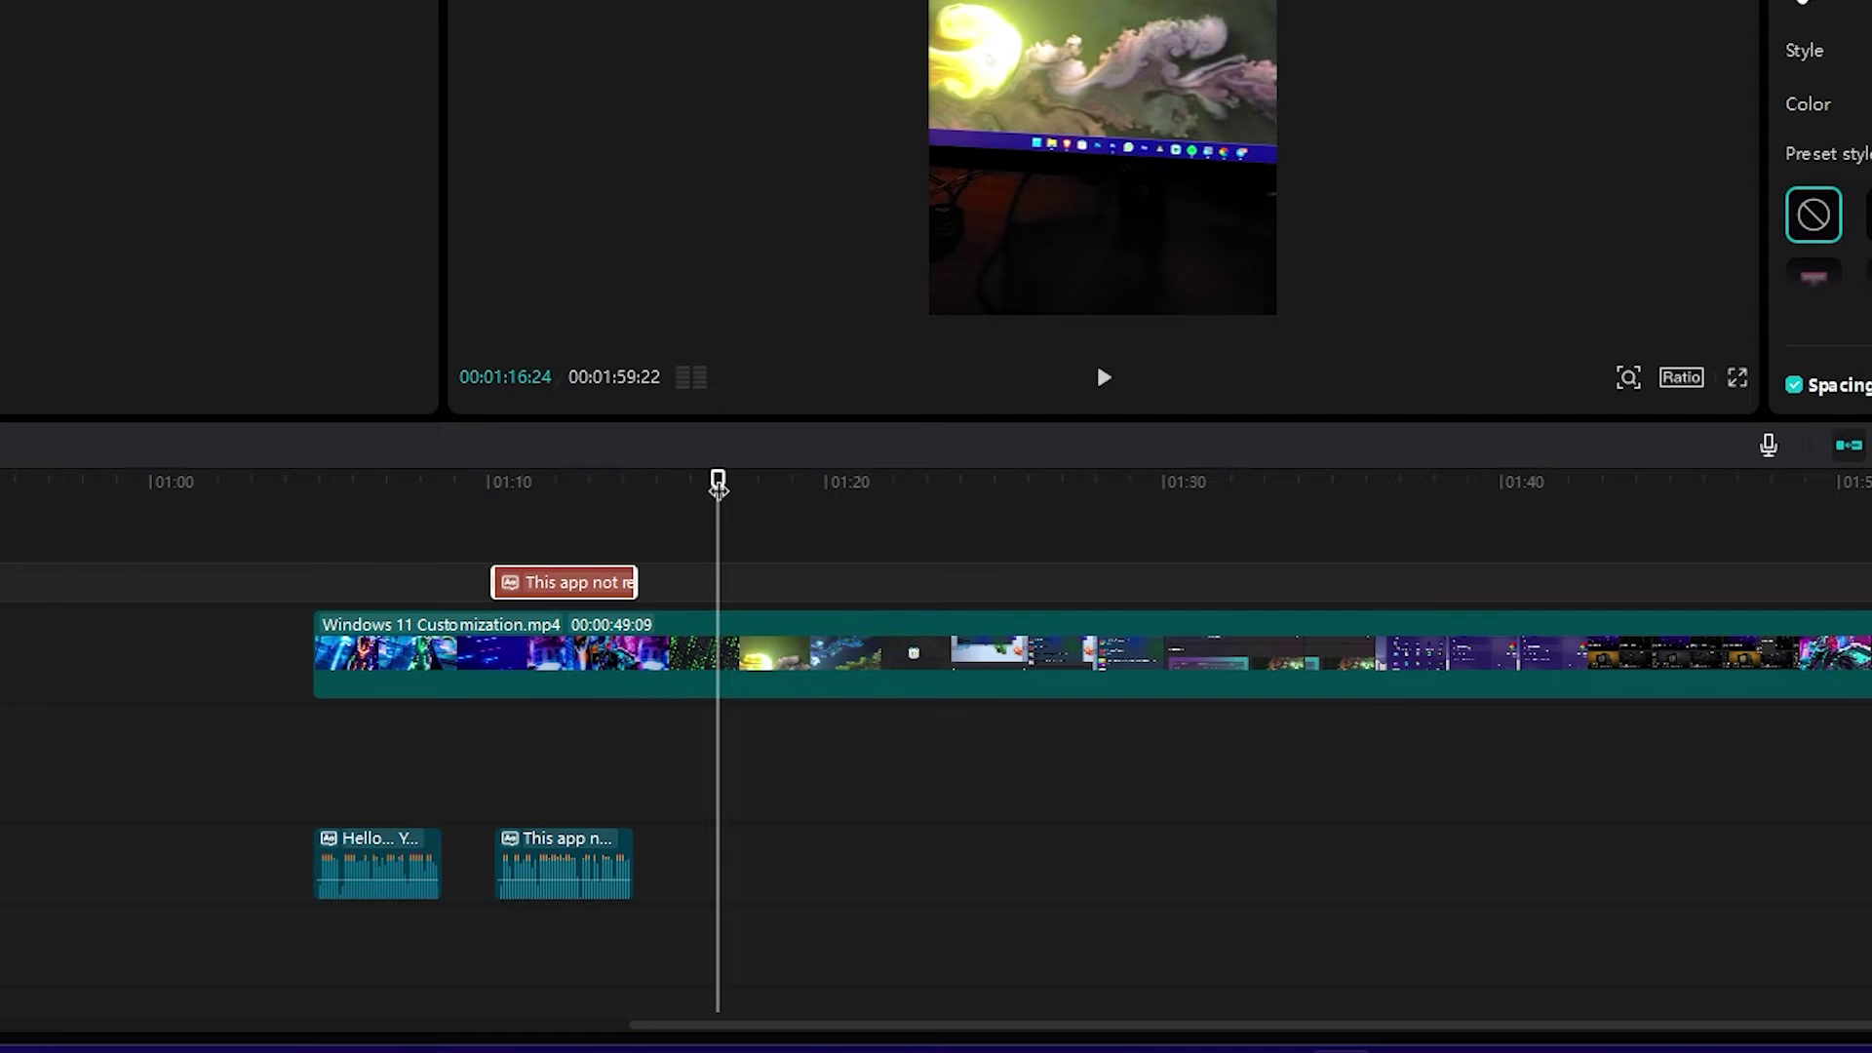
key(ctrl+v)
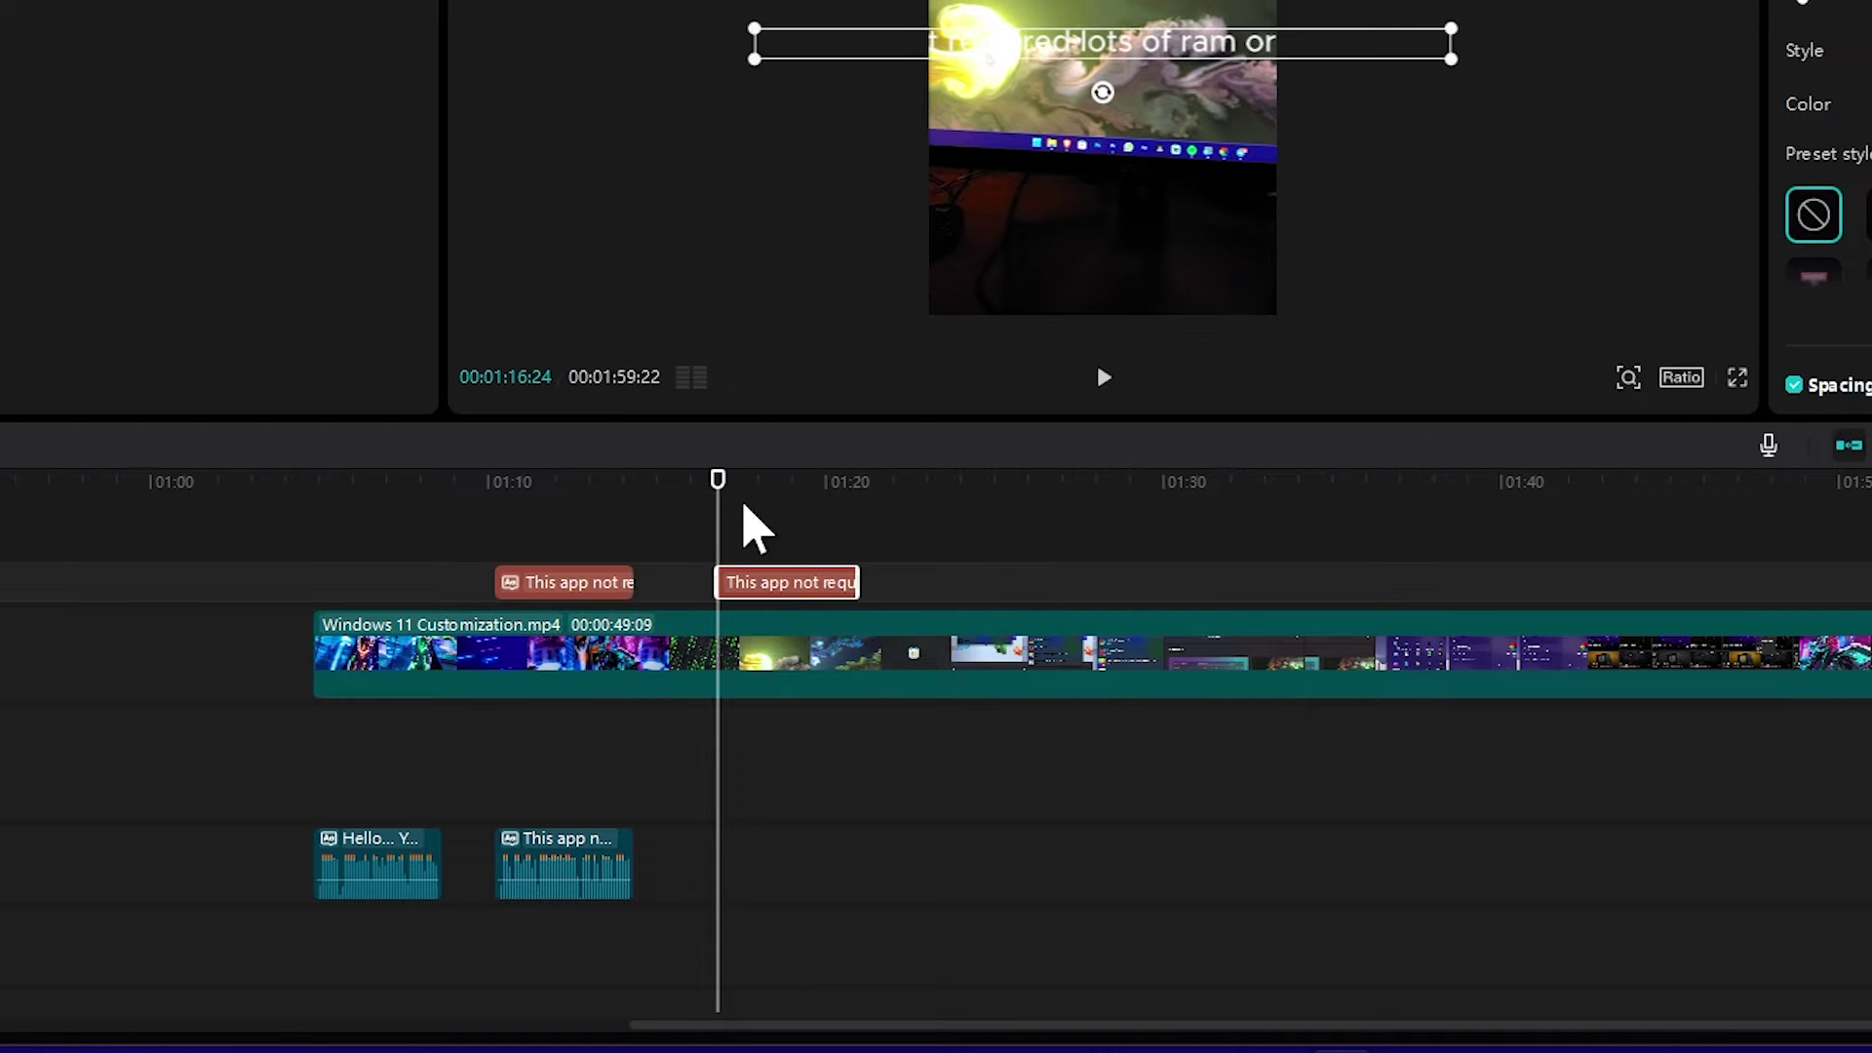
Step: Generate the speech again with the Jessie voice from the text clip that starts at about 01:10
drag(723, 482, 577, 509)
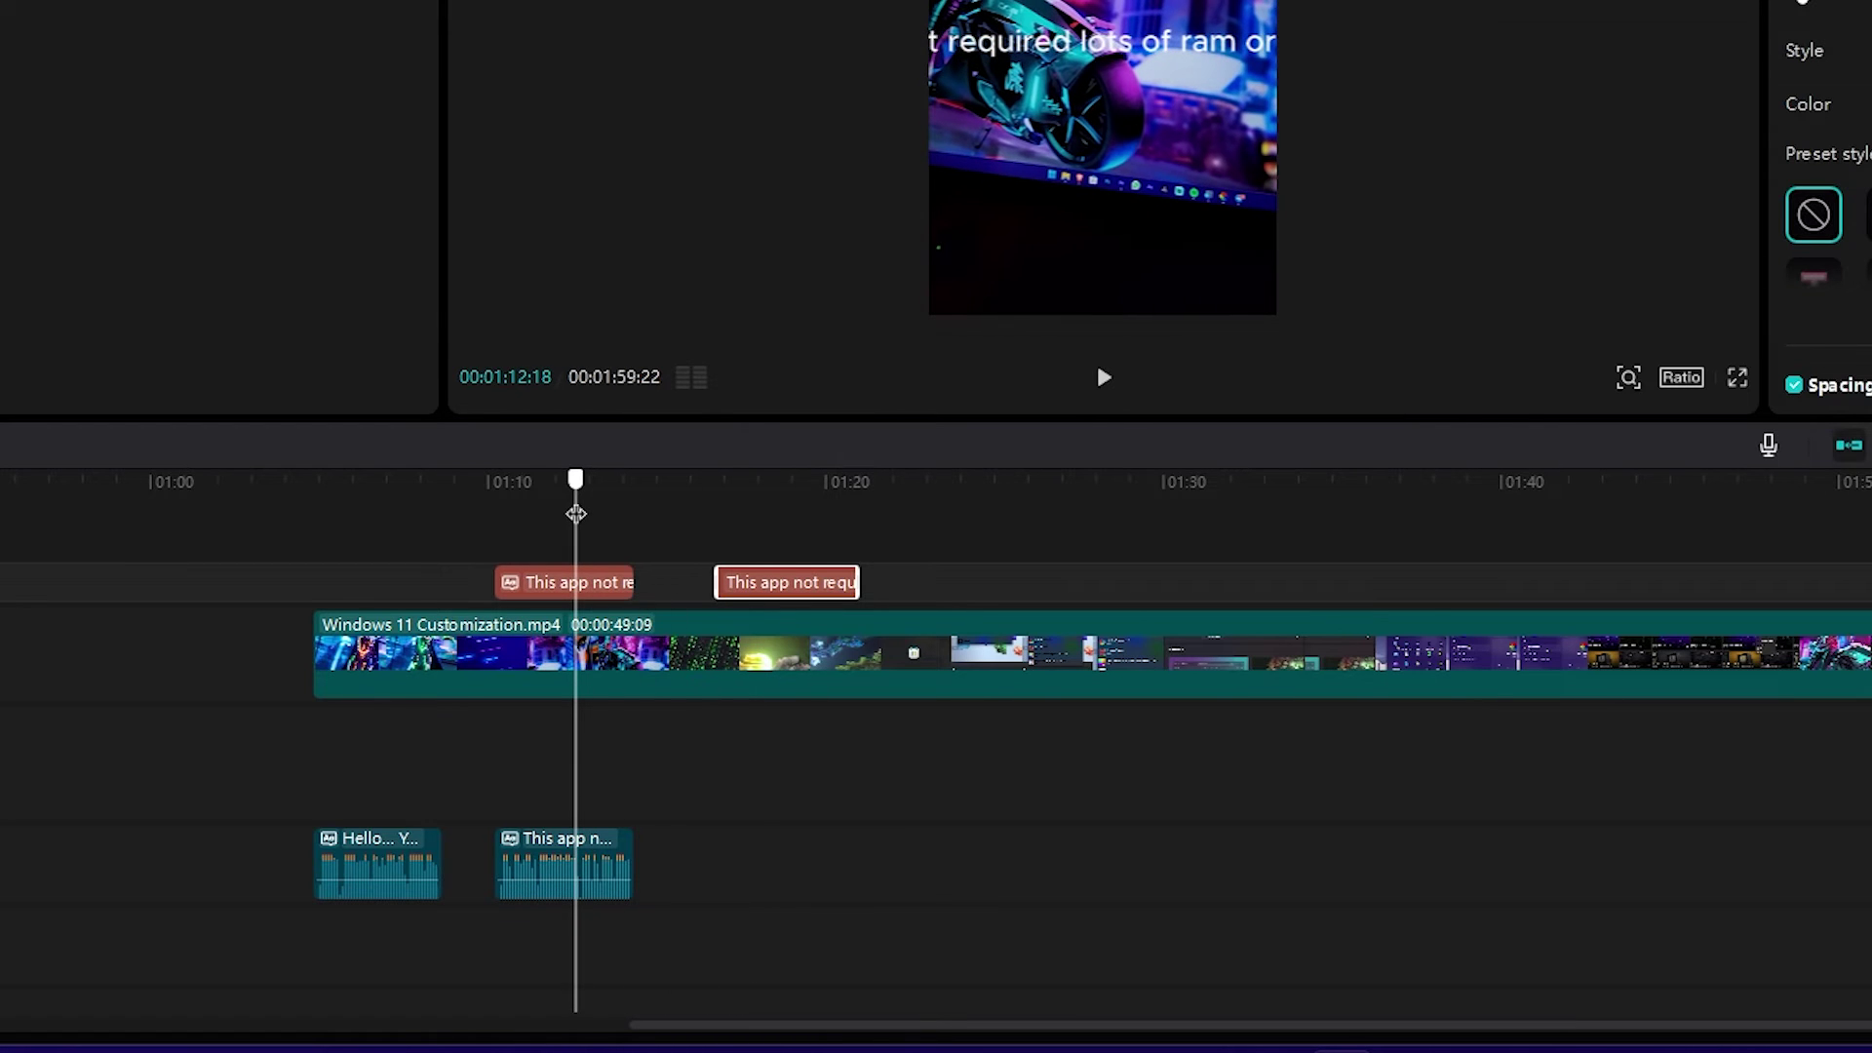
click(577, 585)
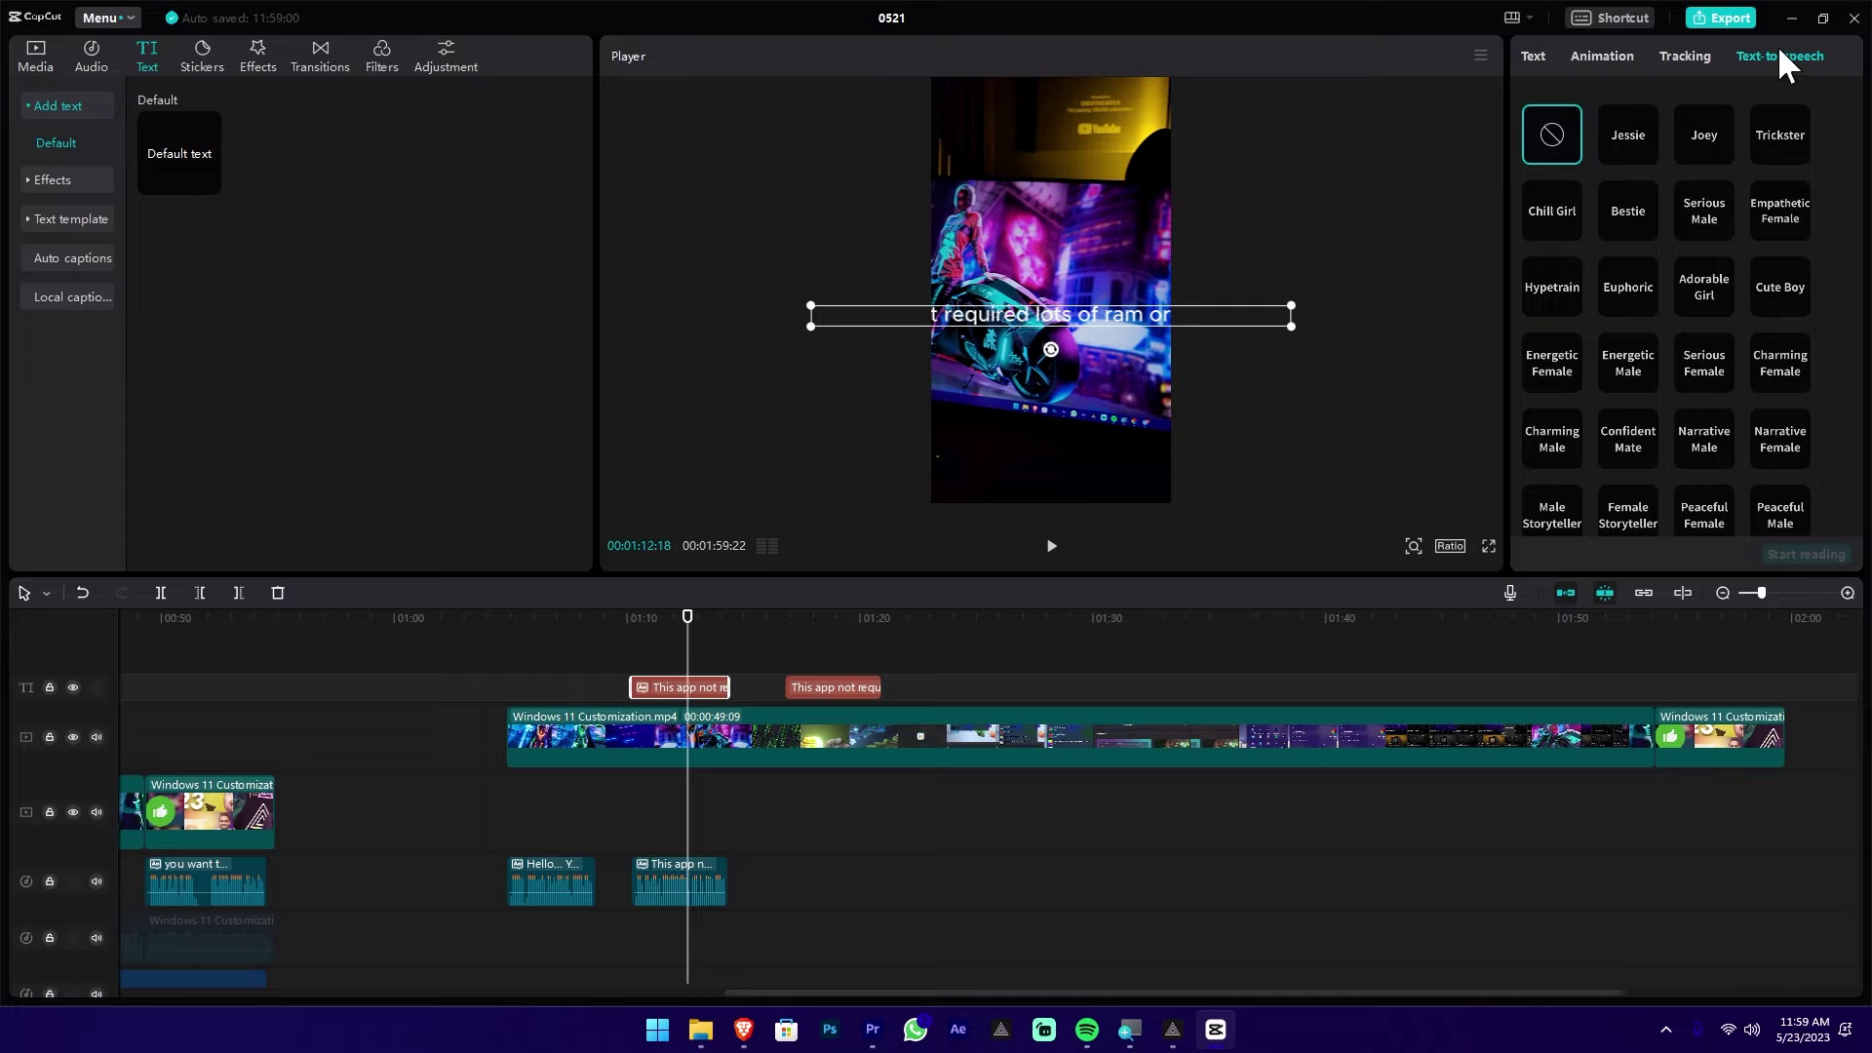
click(1636, 132)
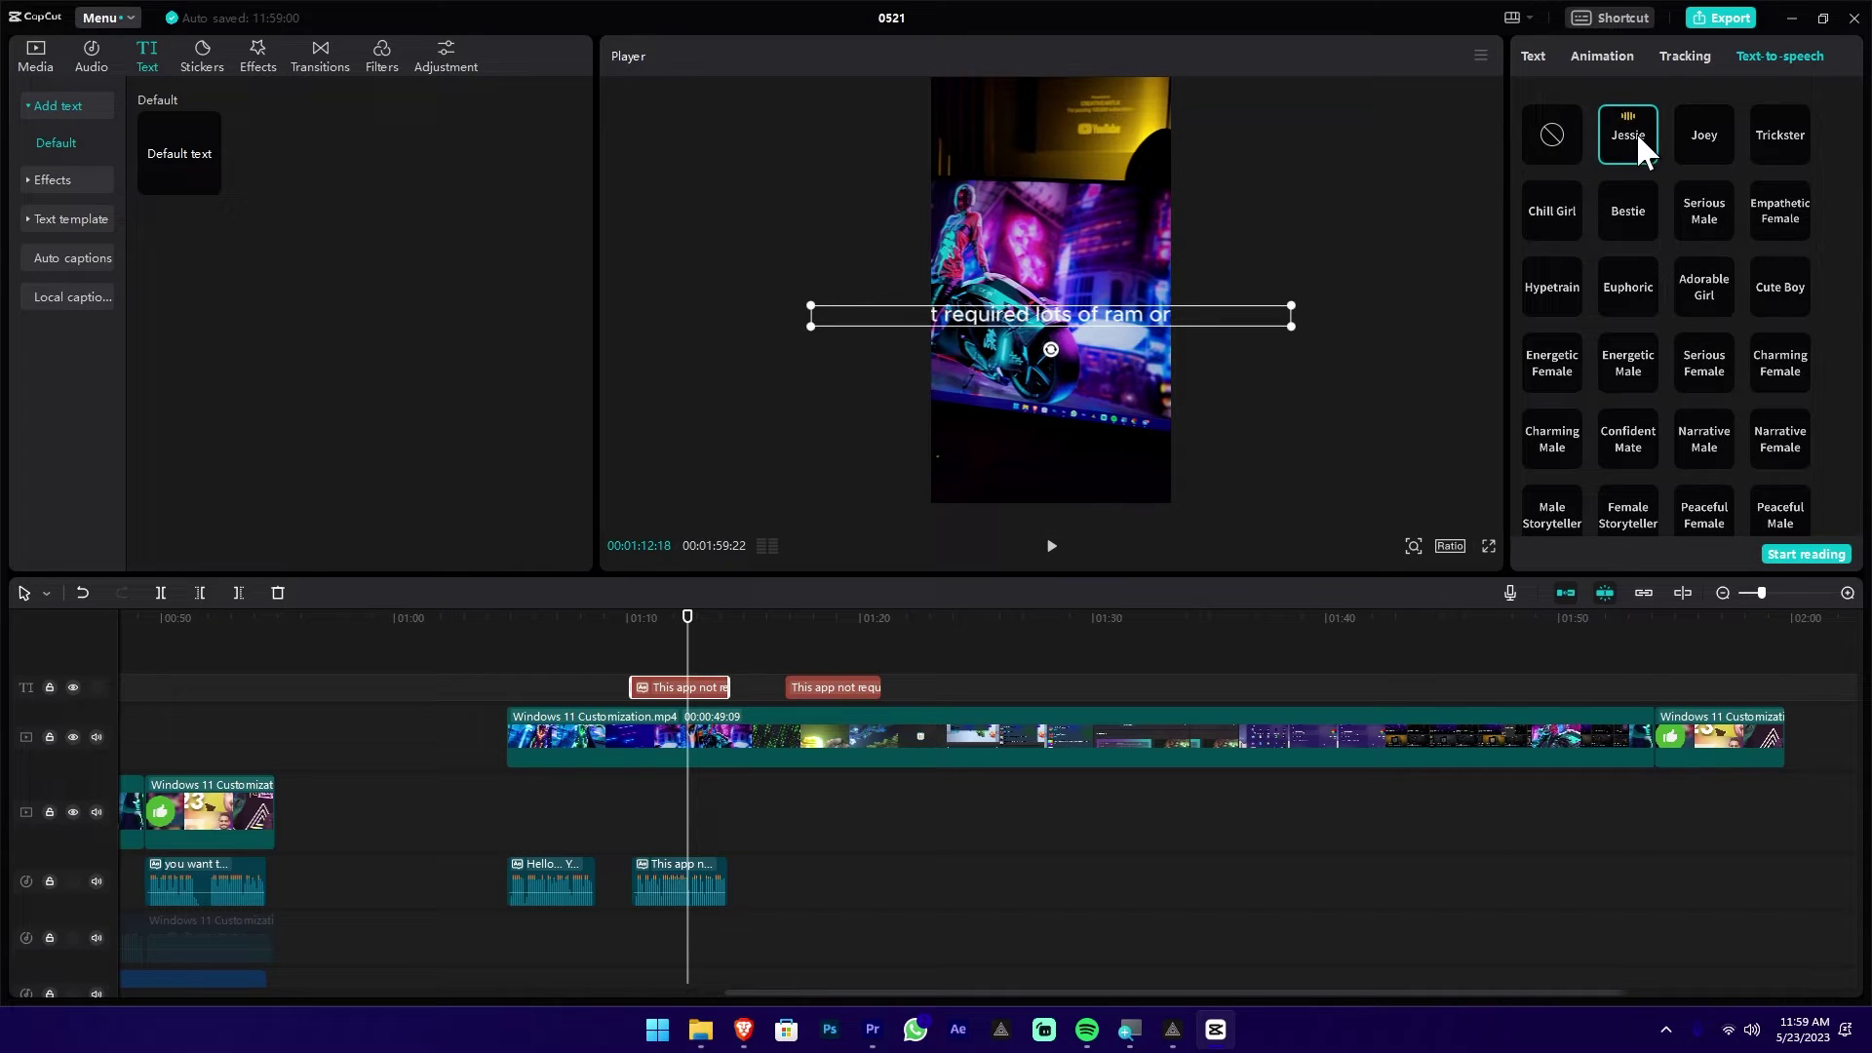
click(1804, 552)
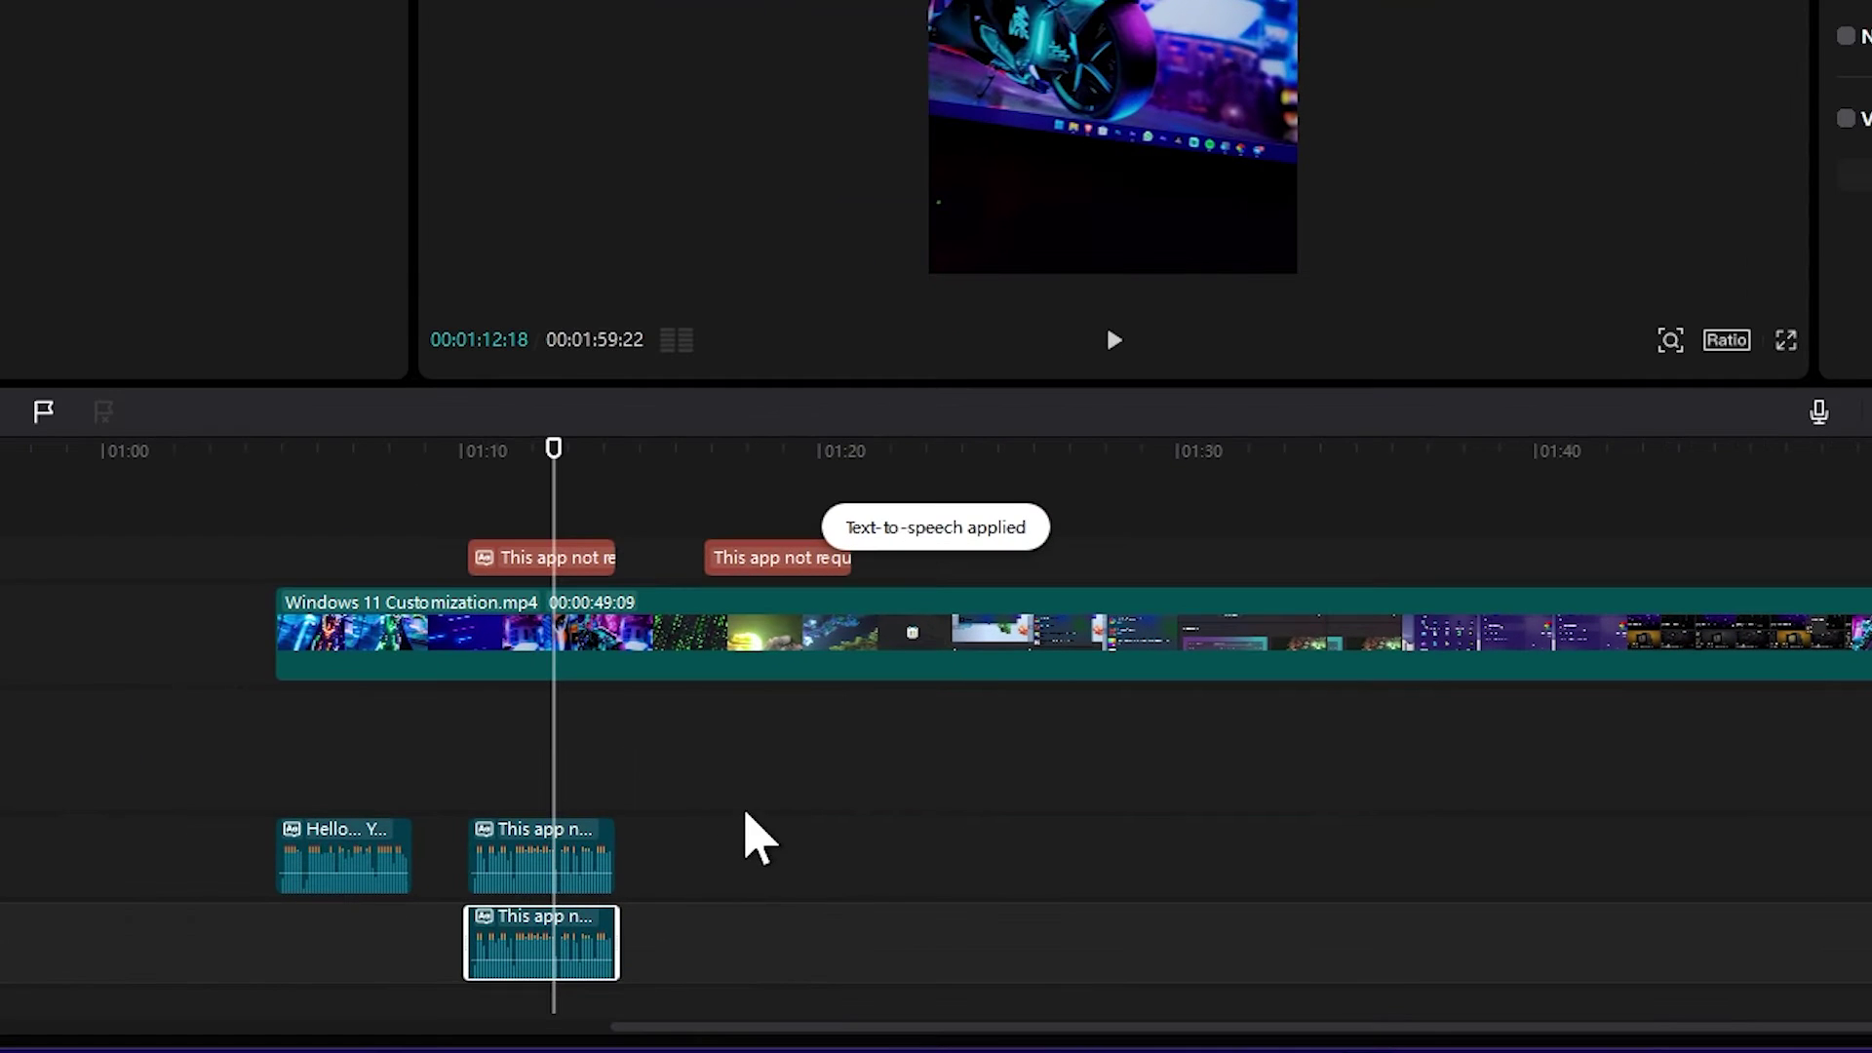
Step: Delete the earlier of the two duplicate speech clips and move the new one onto the "Hello..." speech clip's track
click(681, 875)
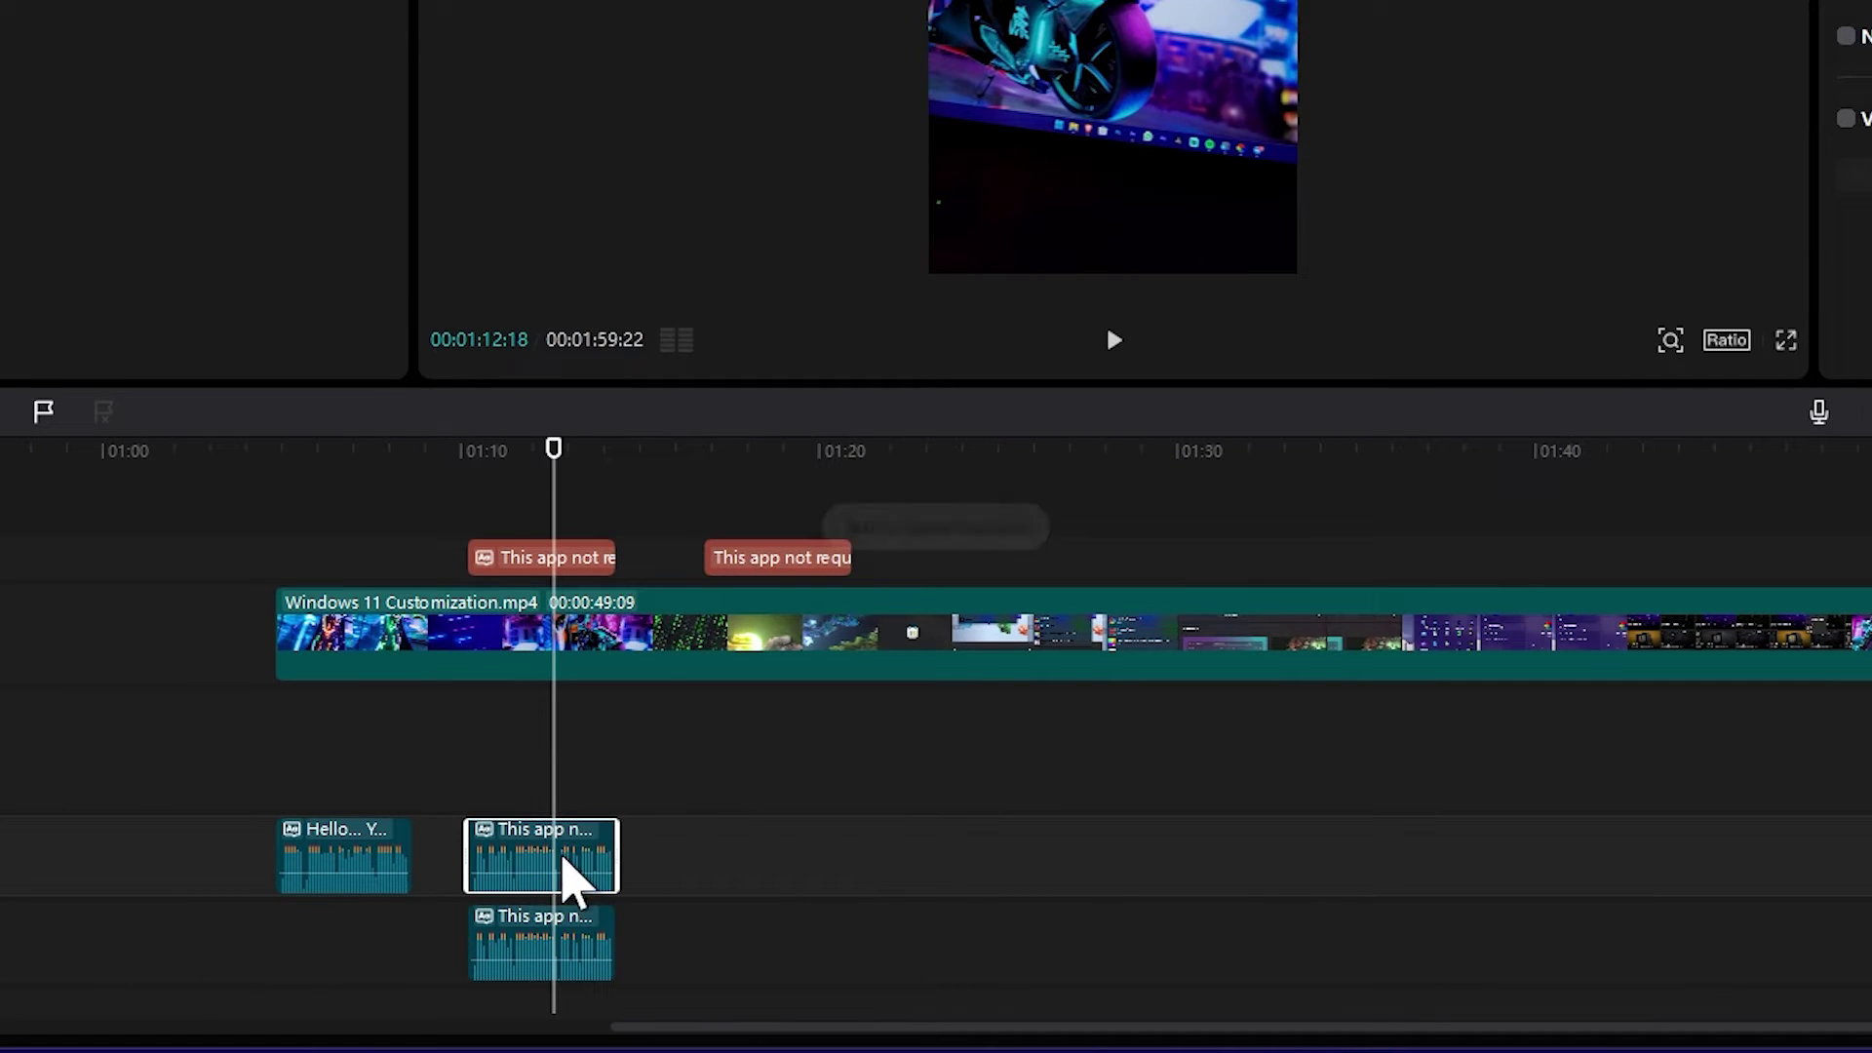
click(590, 941)
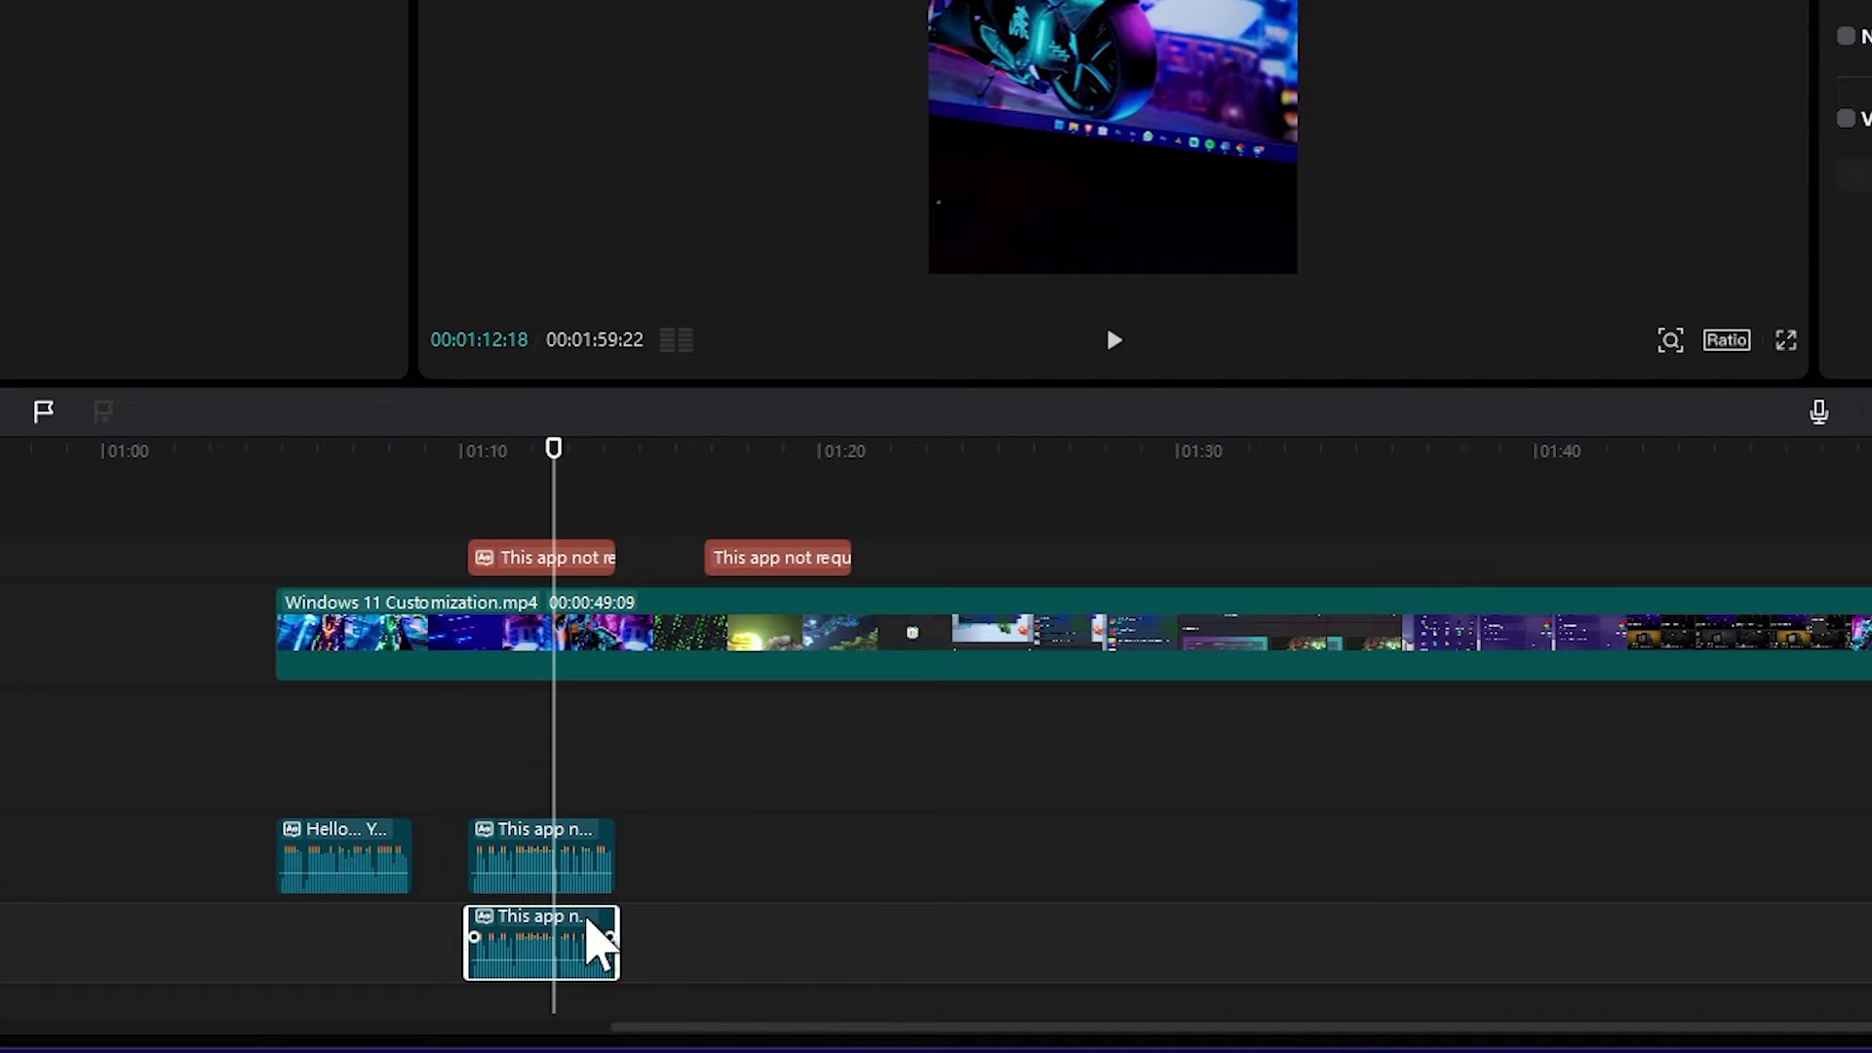
click(576, 882)
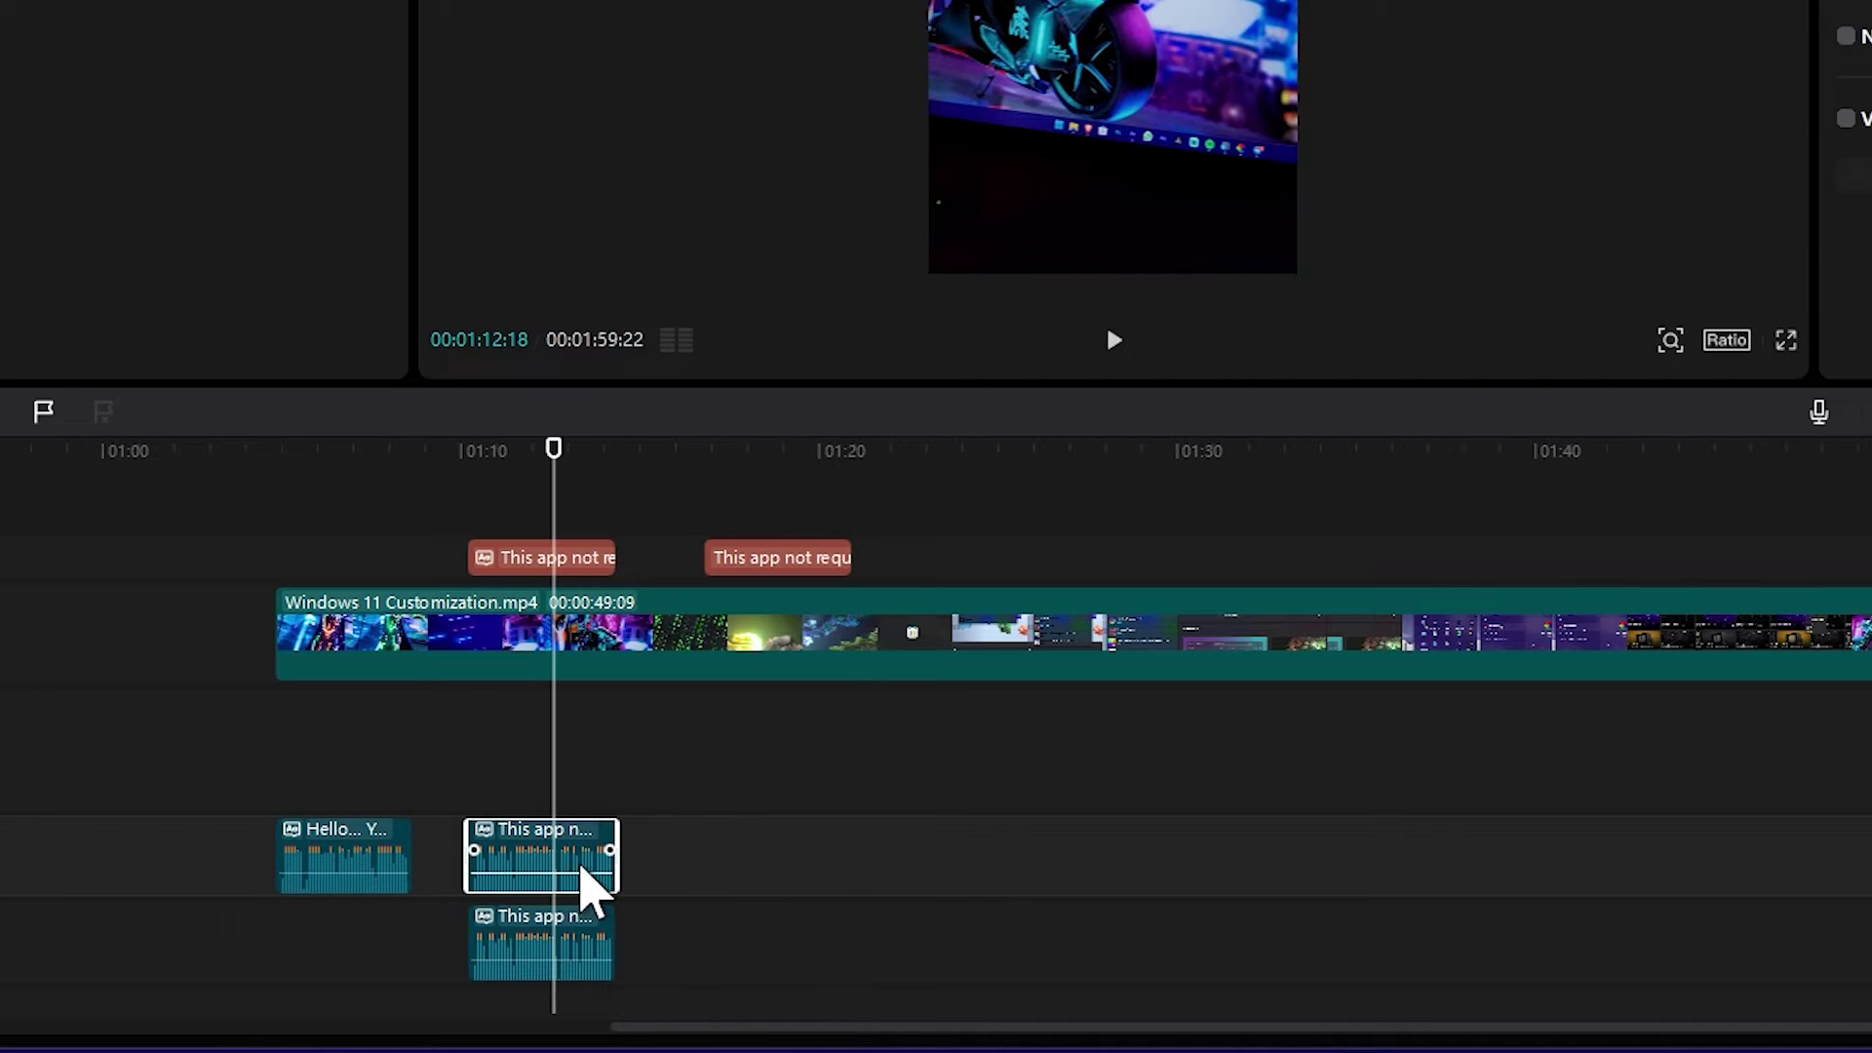
key(Delete)
click(587, 934)
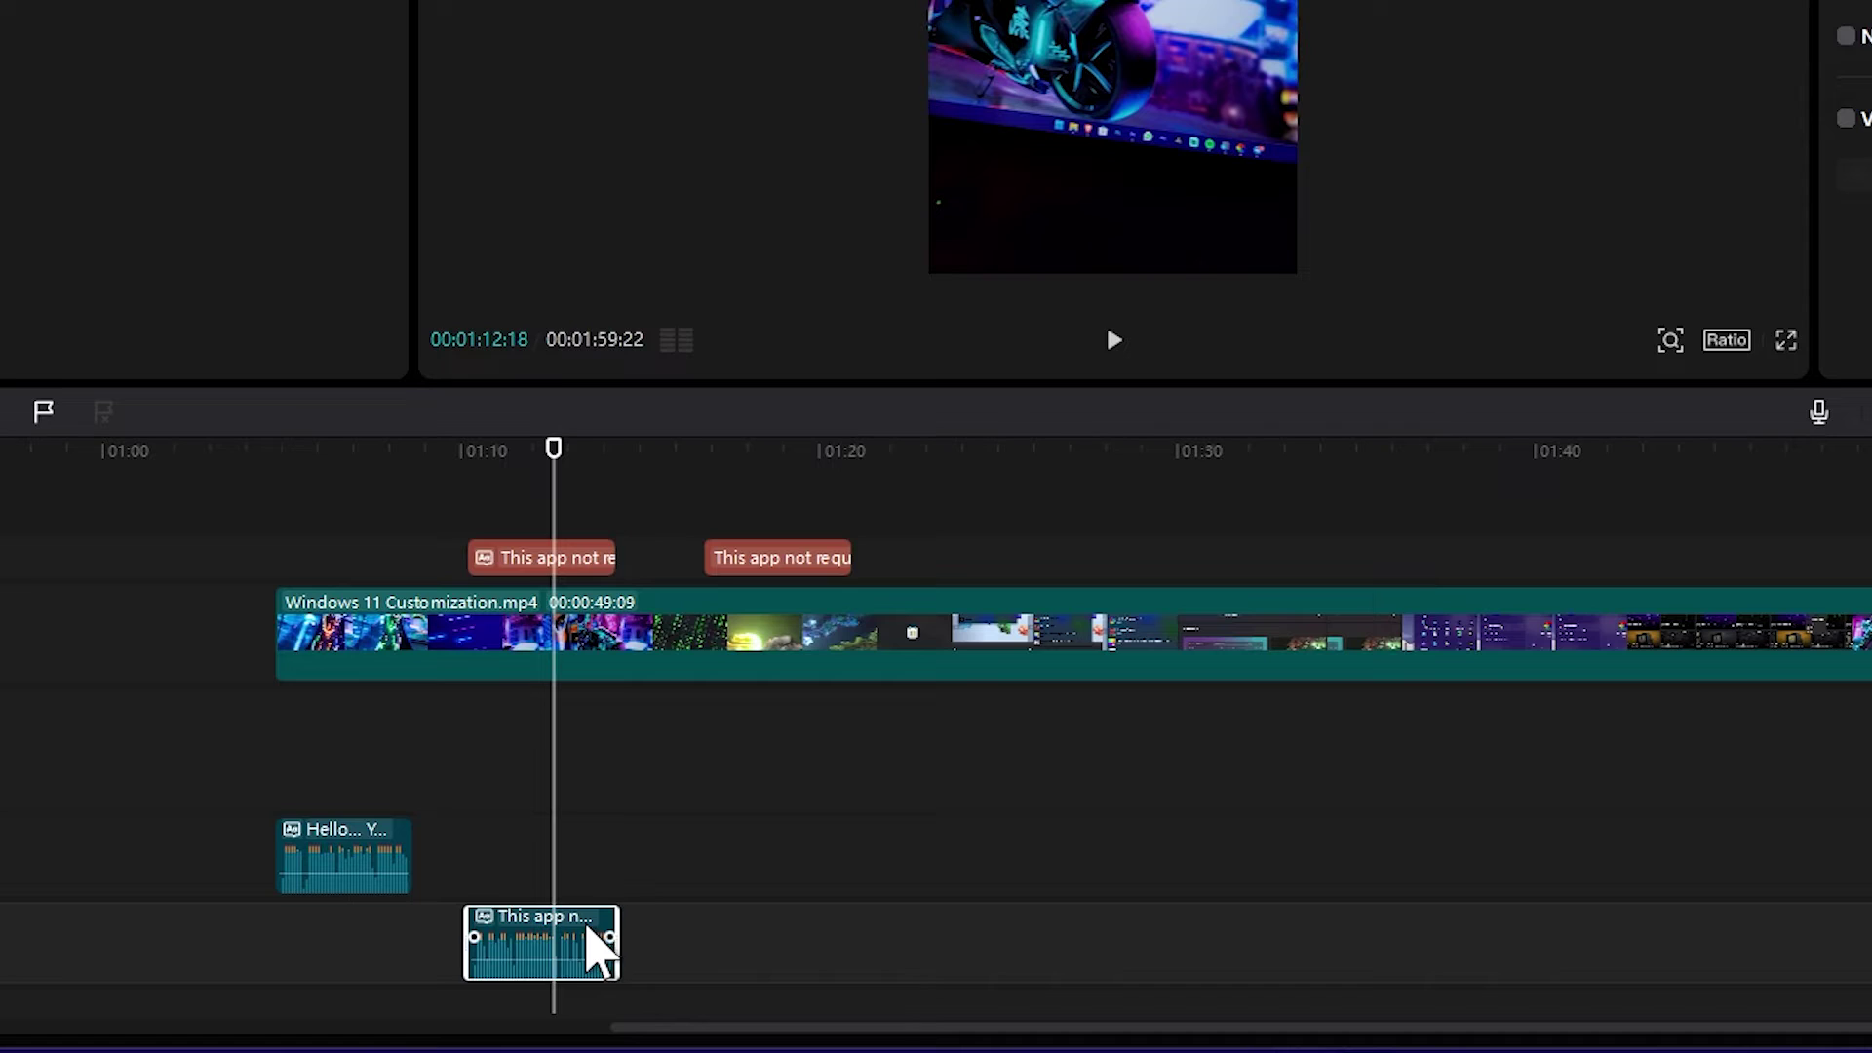
drag(552, 940, 585, 878)
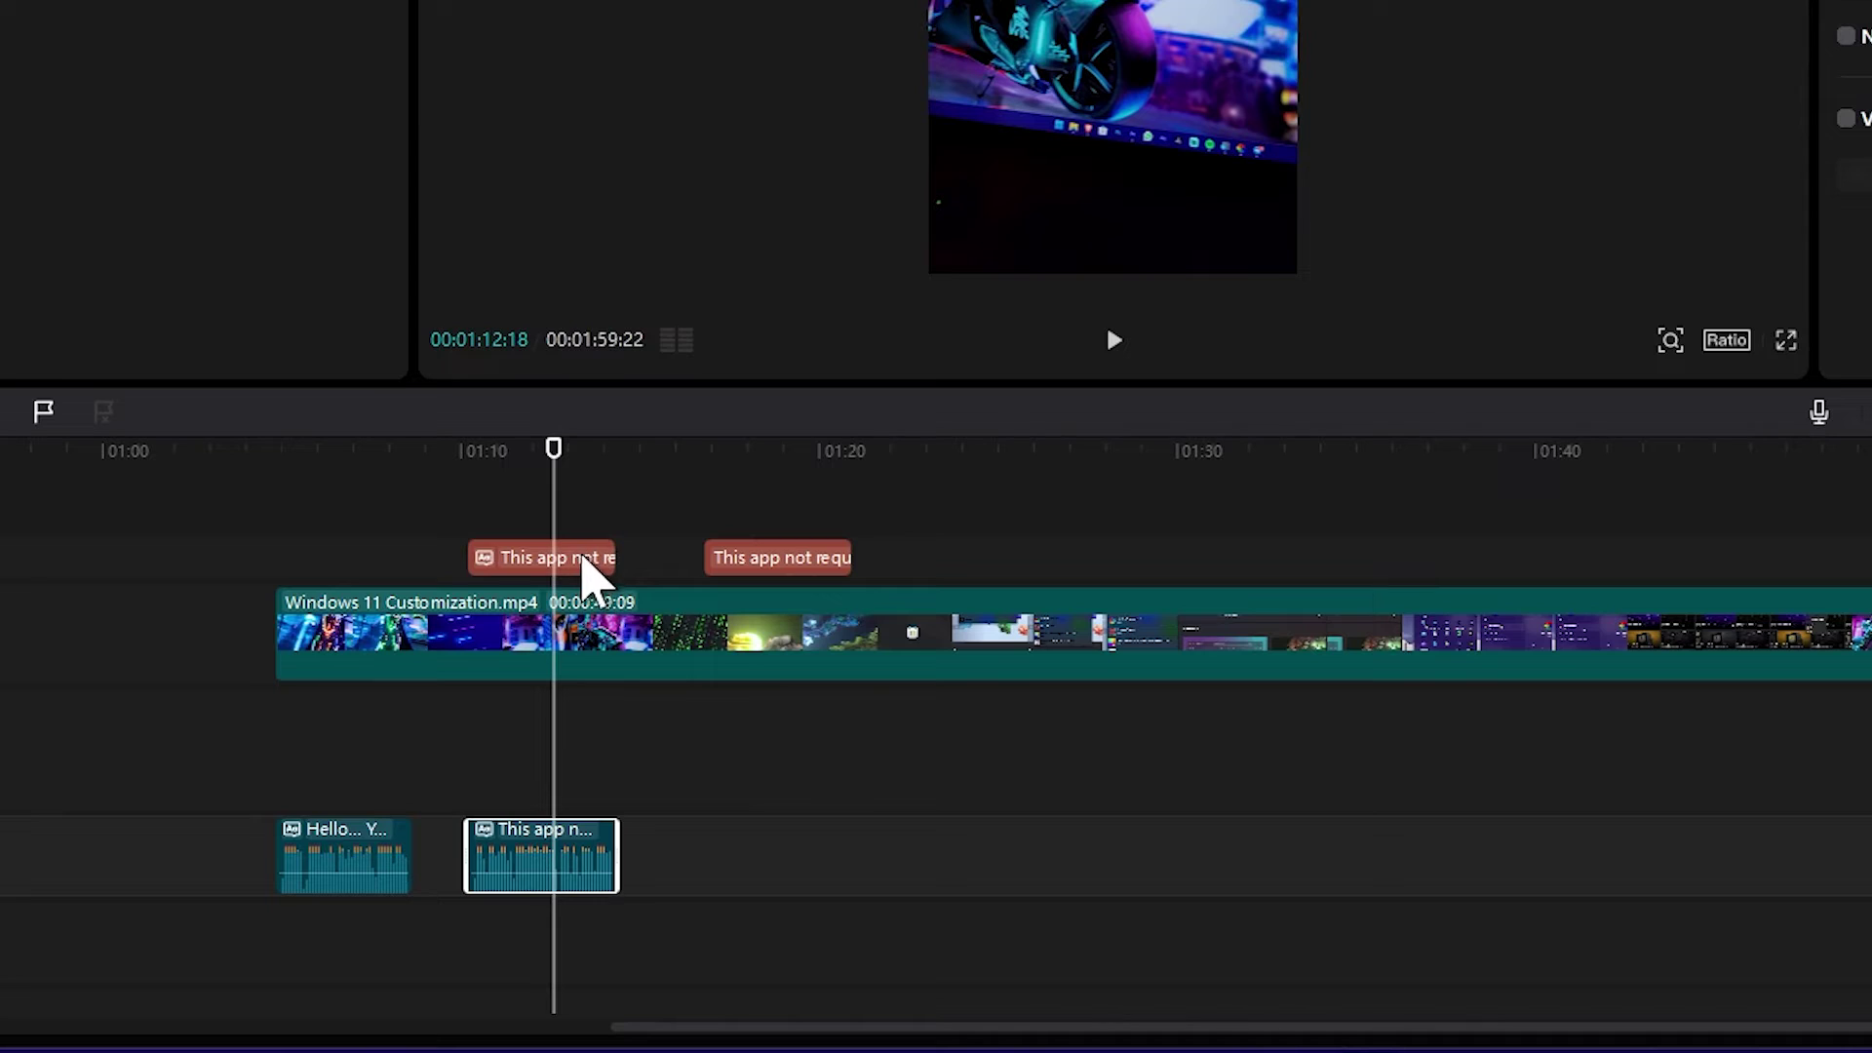
Step: Paste another copy of the text clip at about 01:04:04 and align its start with the Windows 11 Customization.mp4 video clip
click(588, 559)
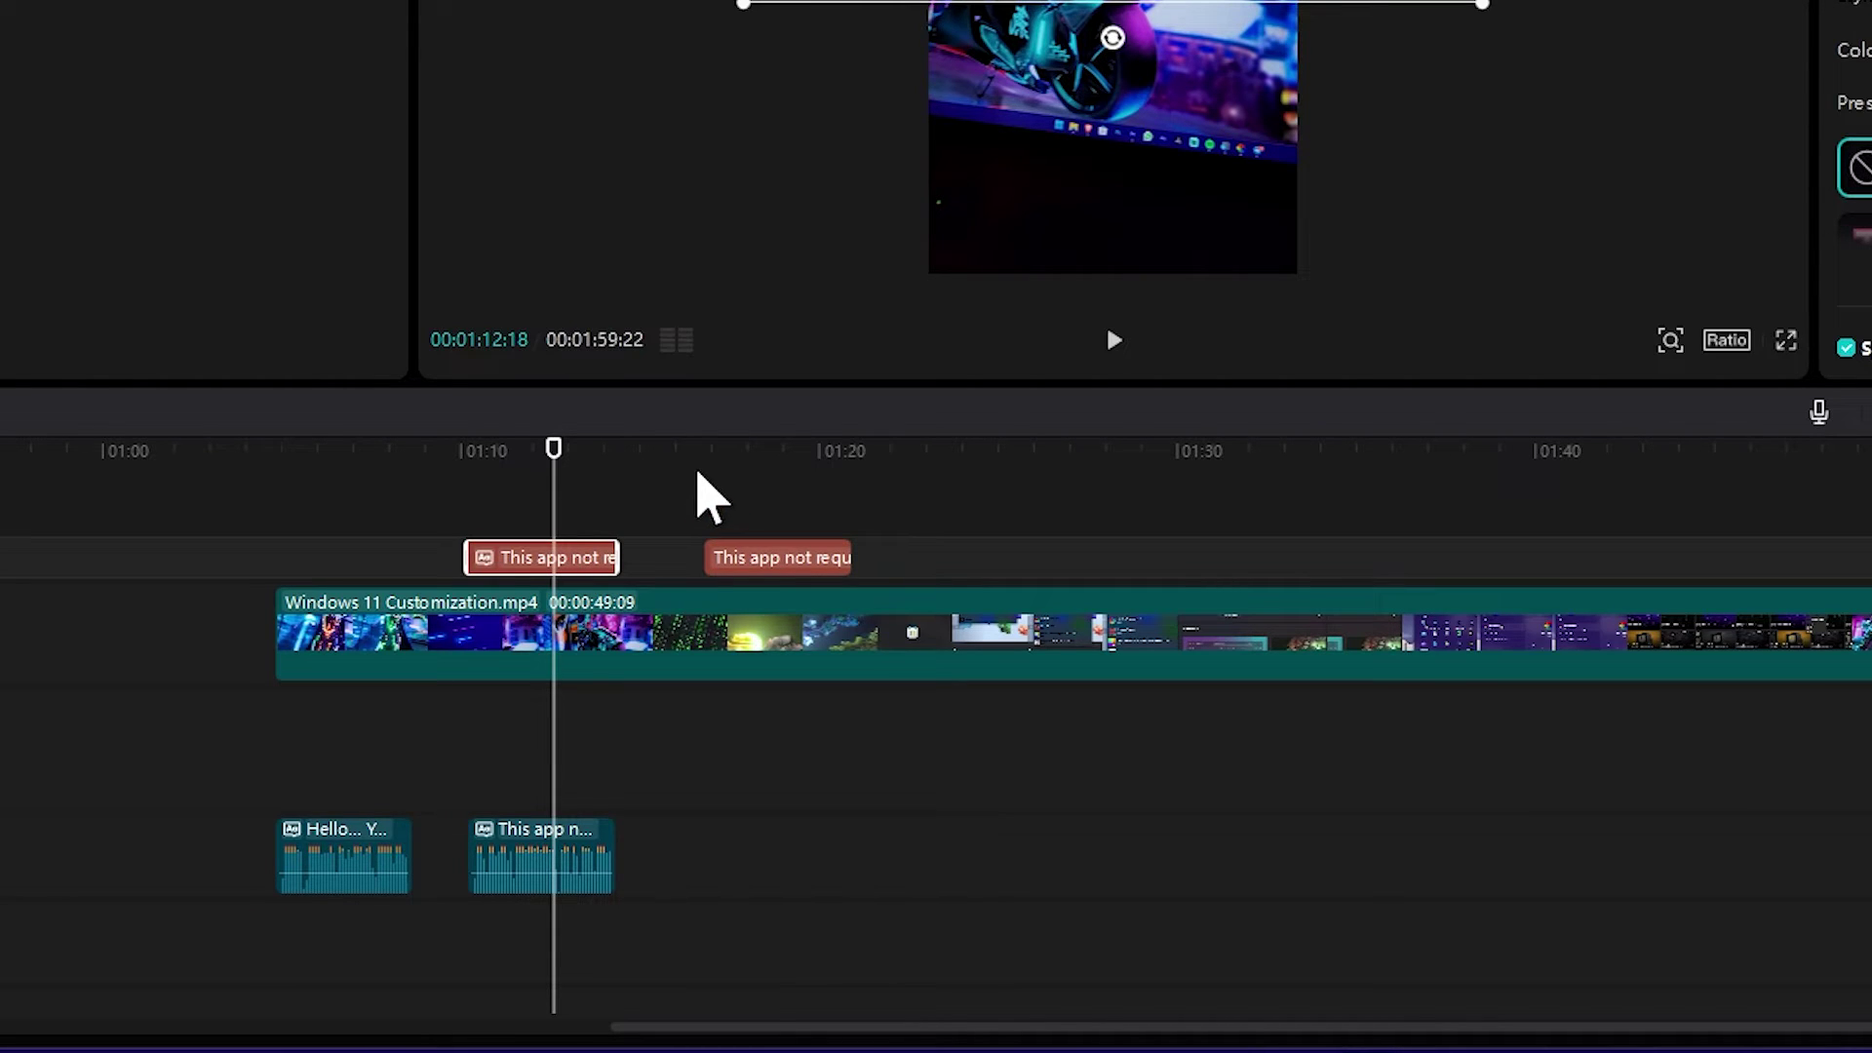
drag(184, 466, 250, 472)
key(ctrl+v)
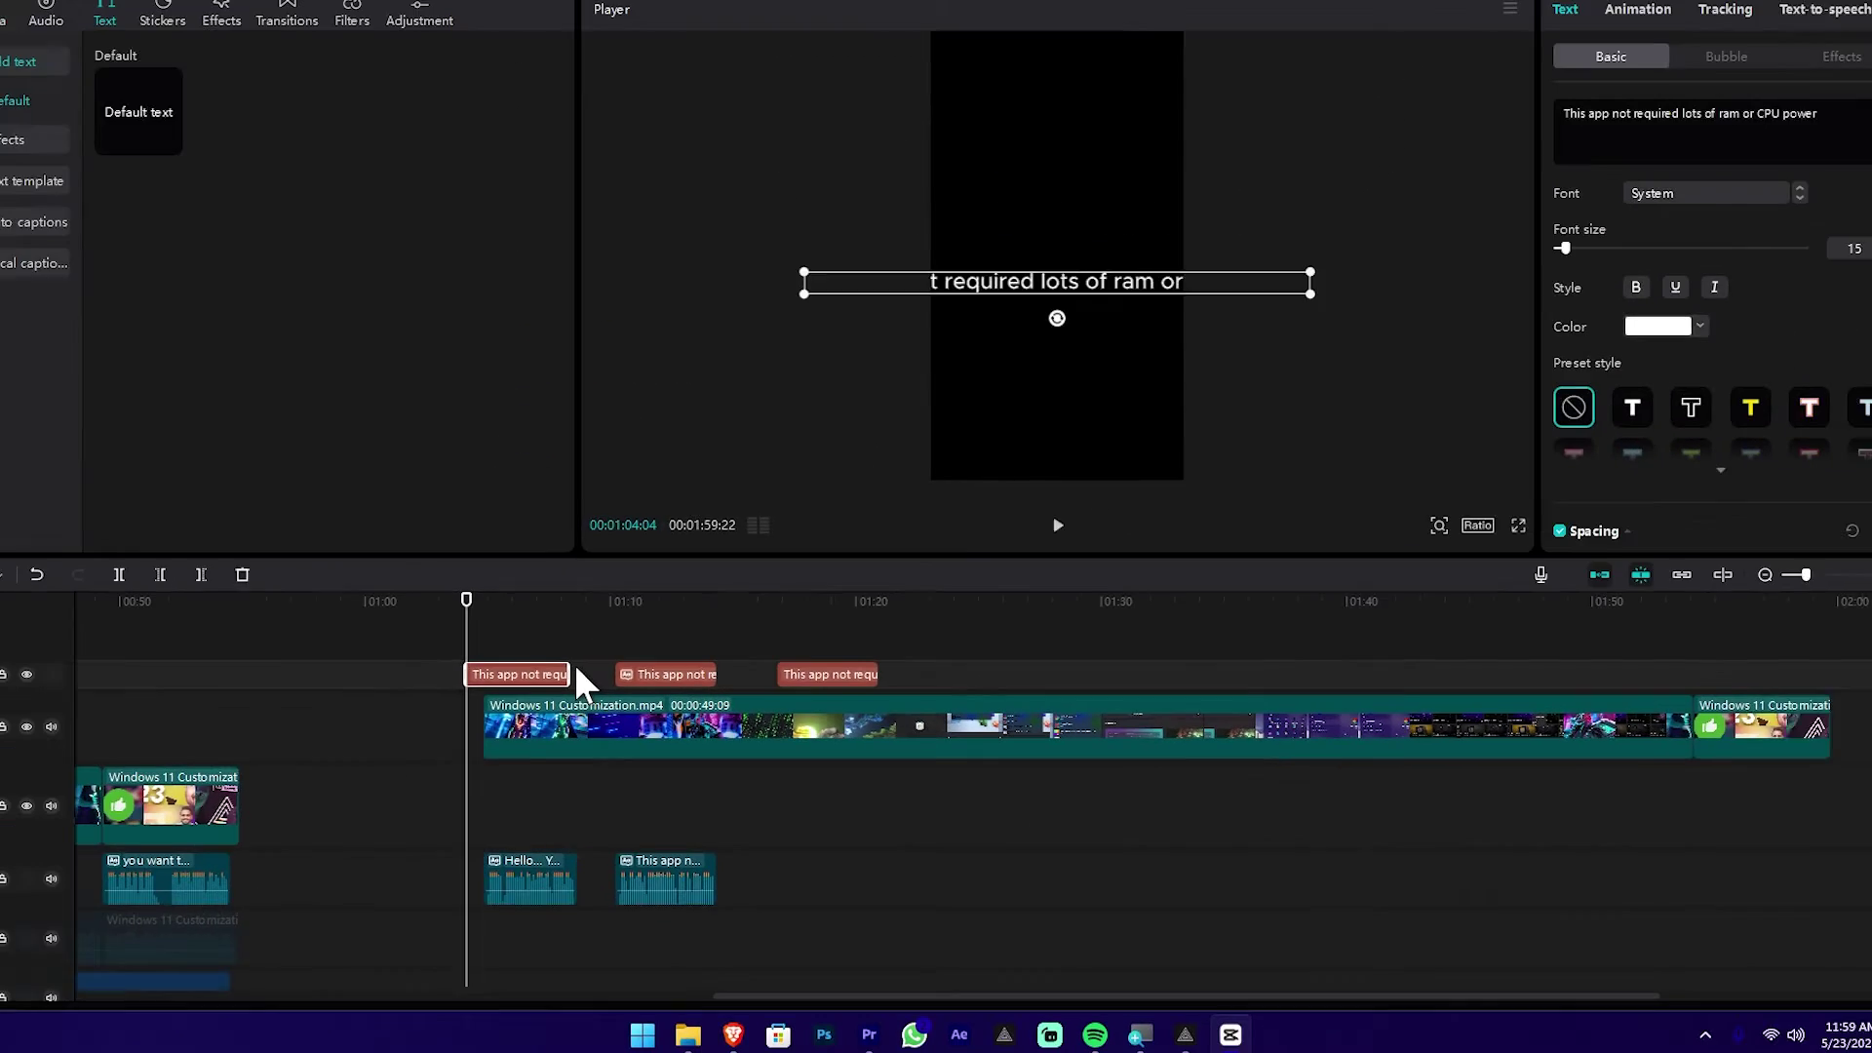
drag(521, 685, 537, 686)
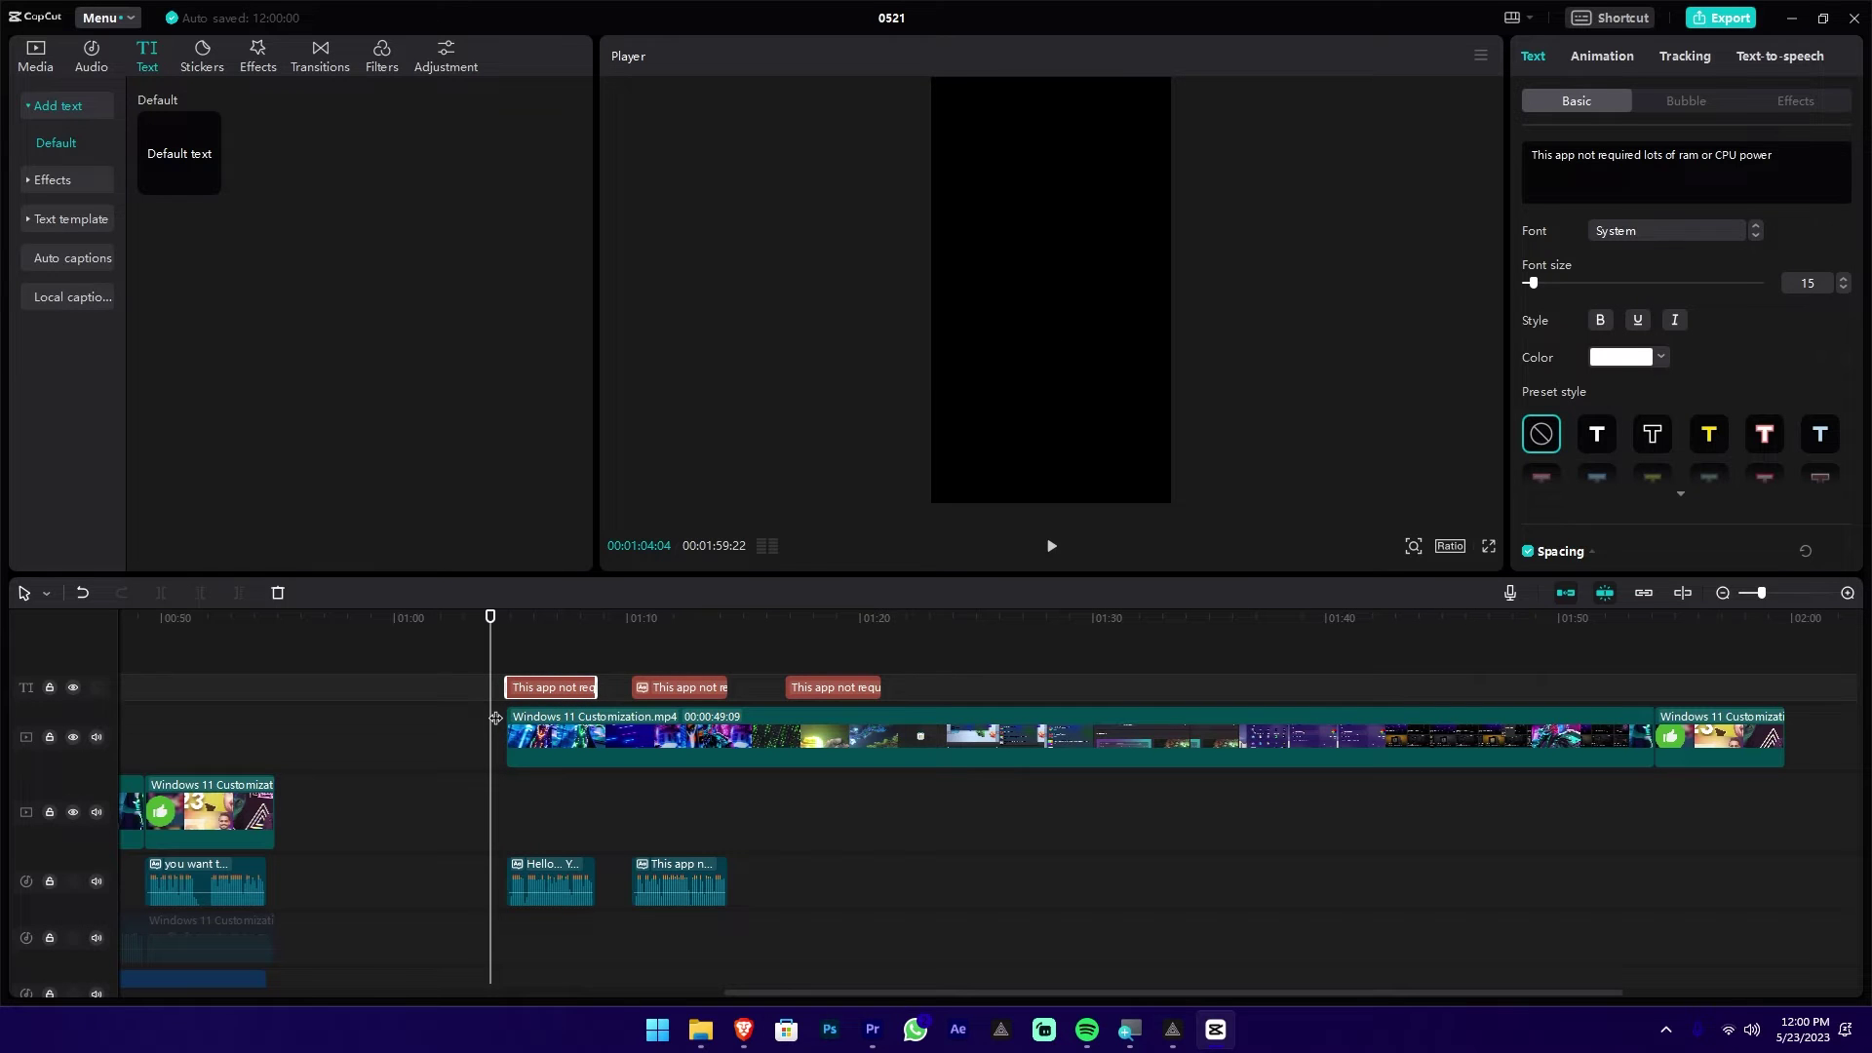
Step: Copy "Hello... You want to make awesome looking desktop like this" from the Google Keep note and replace the first text clip's wording in CapCut
click(557, 648)
click(558, 687)
click(744, 1028)
click(1550, 232)
drag(1551, 232, 1070, 220)
key(ctrl+c)
click(572, 686)
click(1804, 158)
key(ctrl+a)
key(ctrl+v)
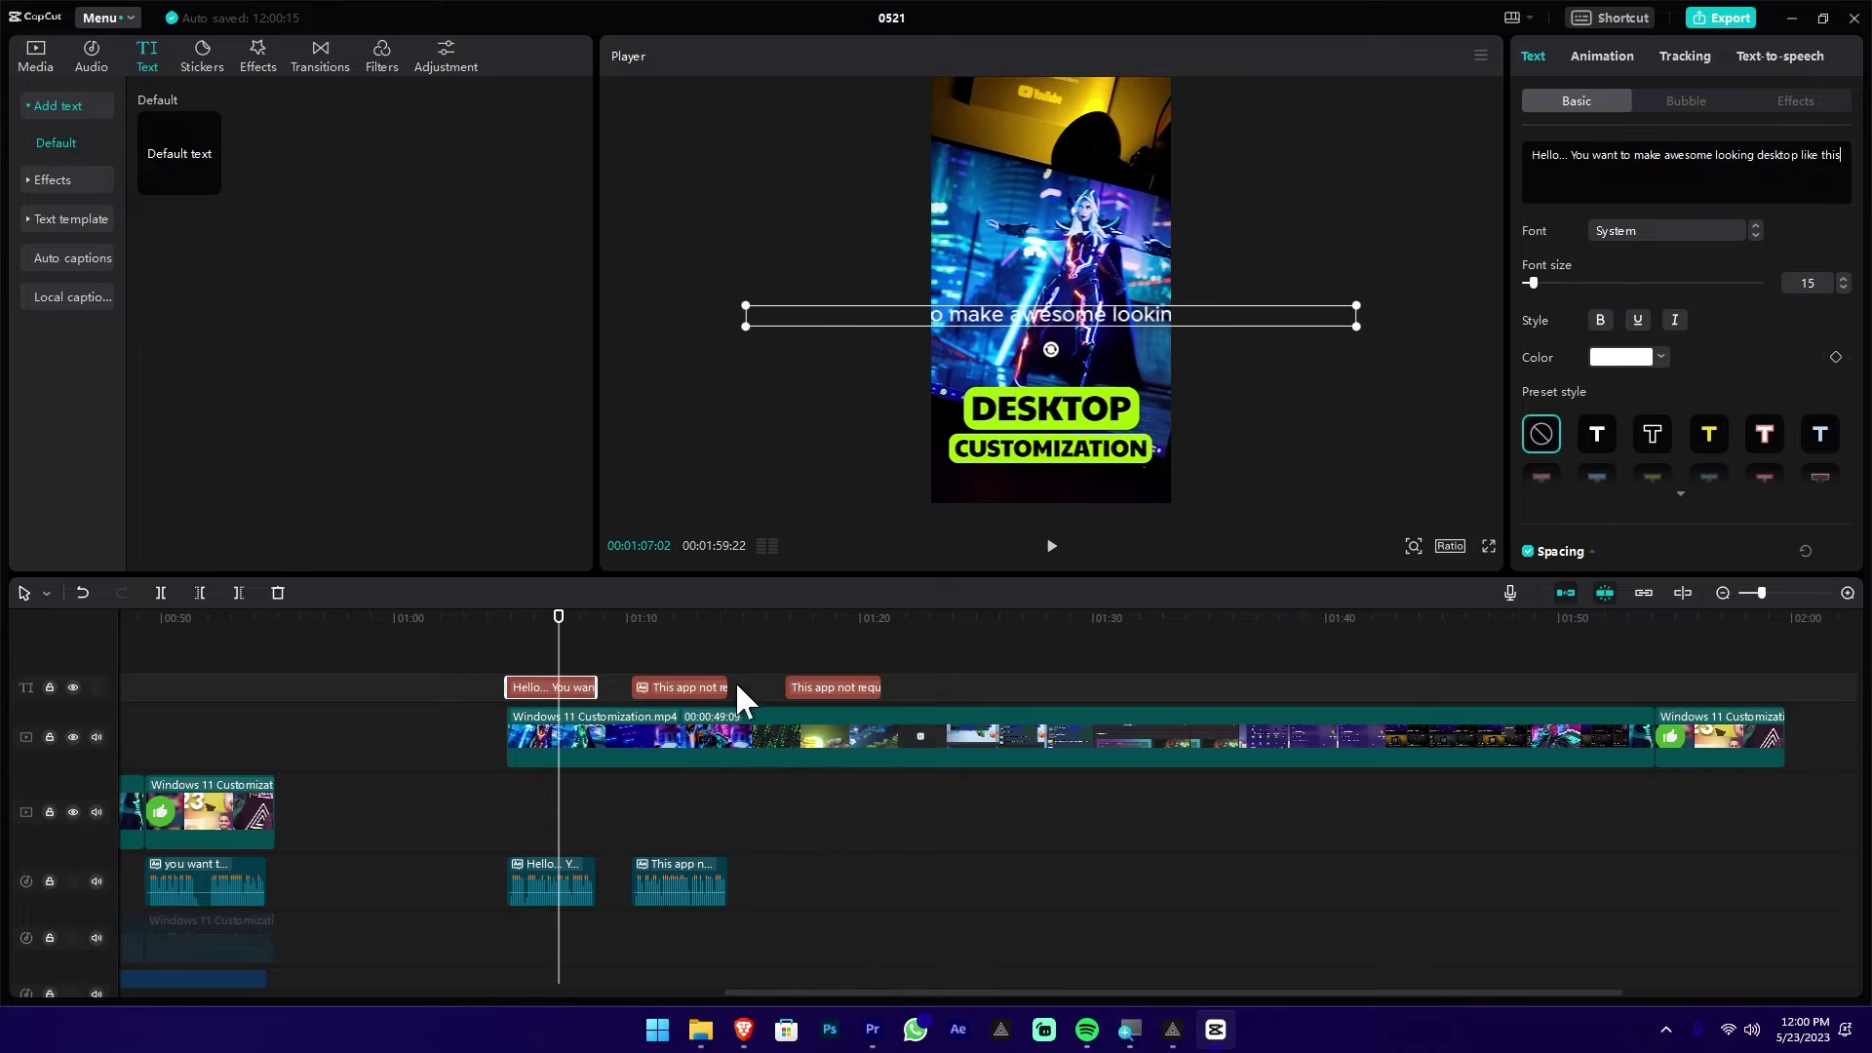
Step: Find the matrix-wallpaper scene in the video and move the third text clip to start there, at about 01:15:23
click(767, 663)
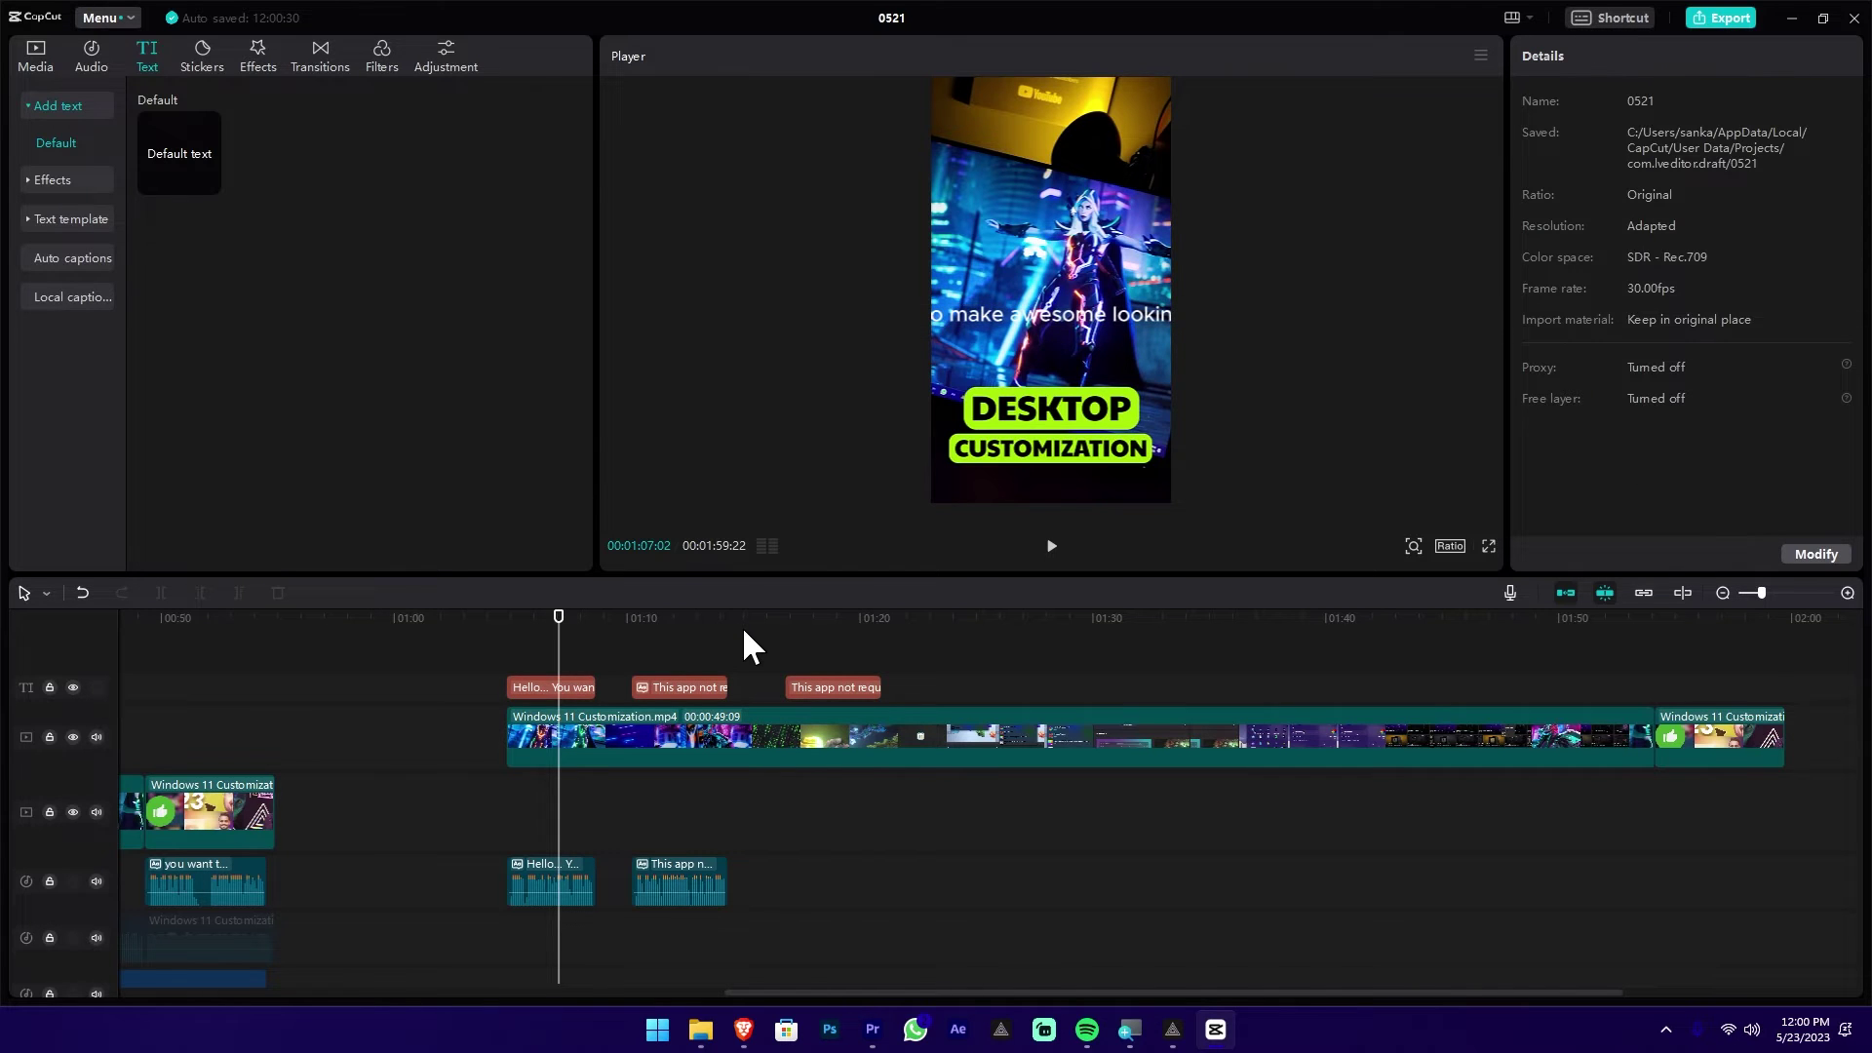
click(743, 624)
key(space)
key(space)
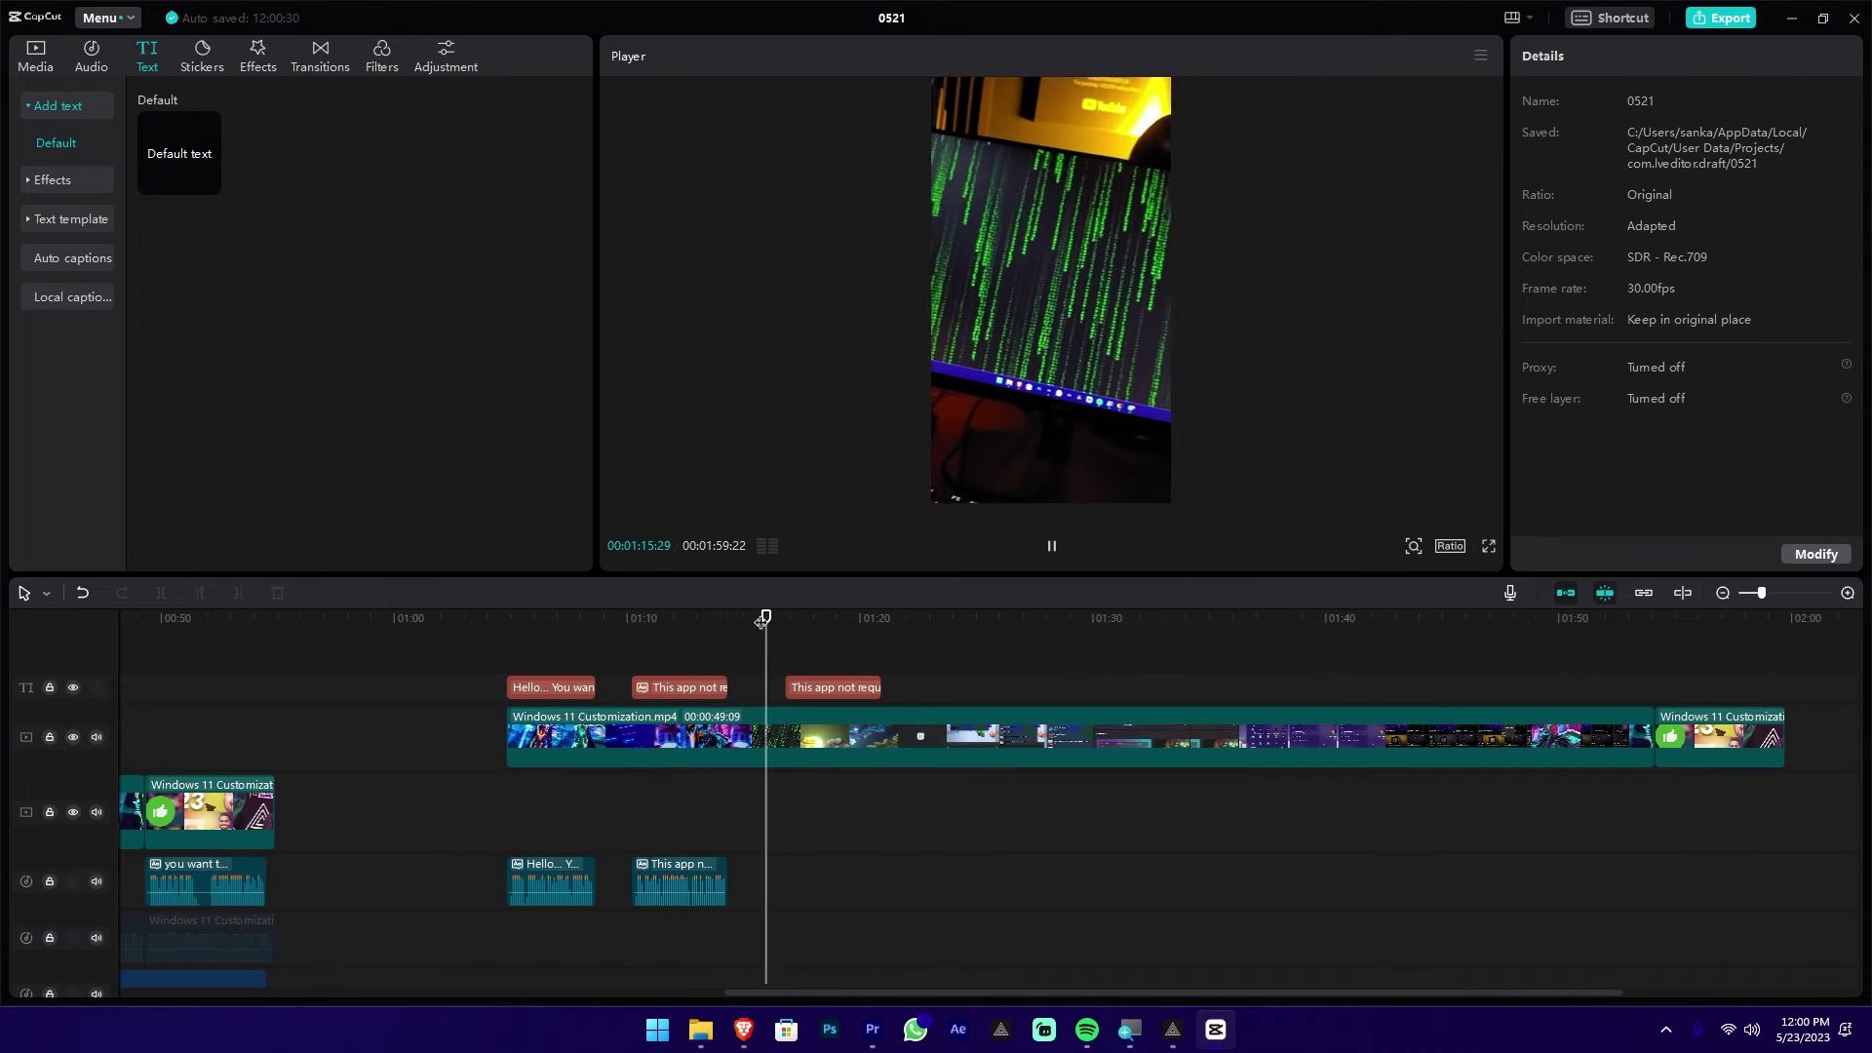
drag(833, 685, 815, 690)
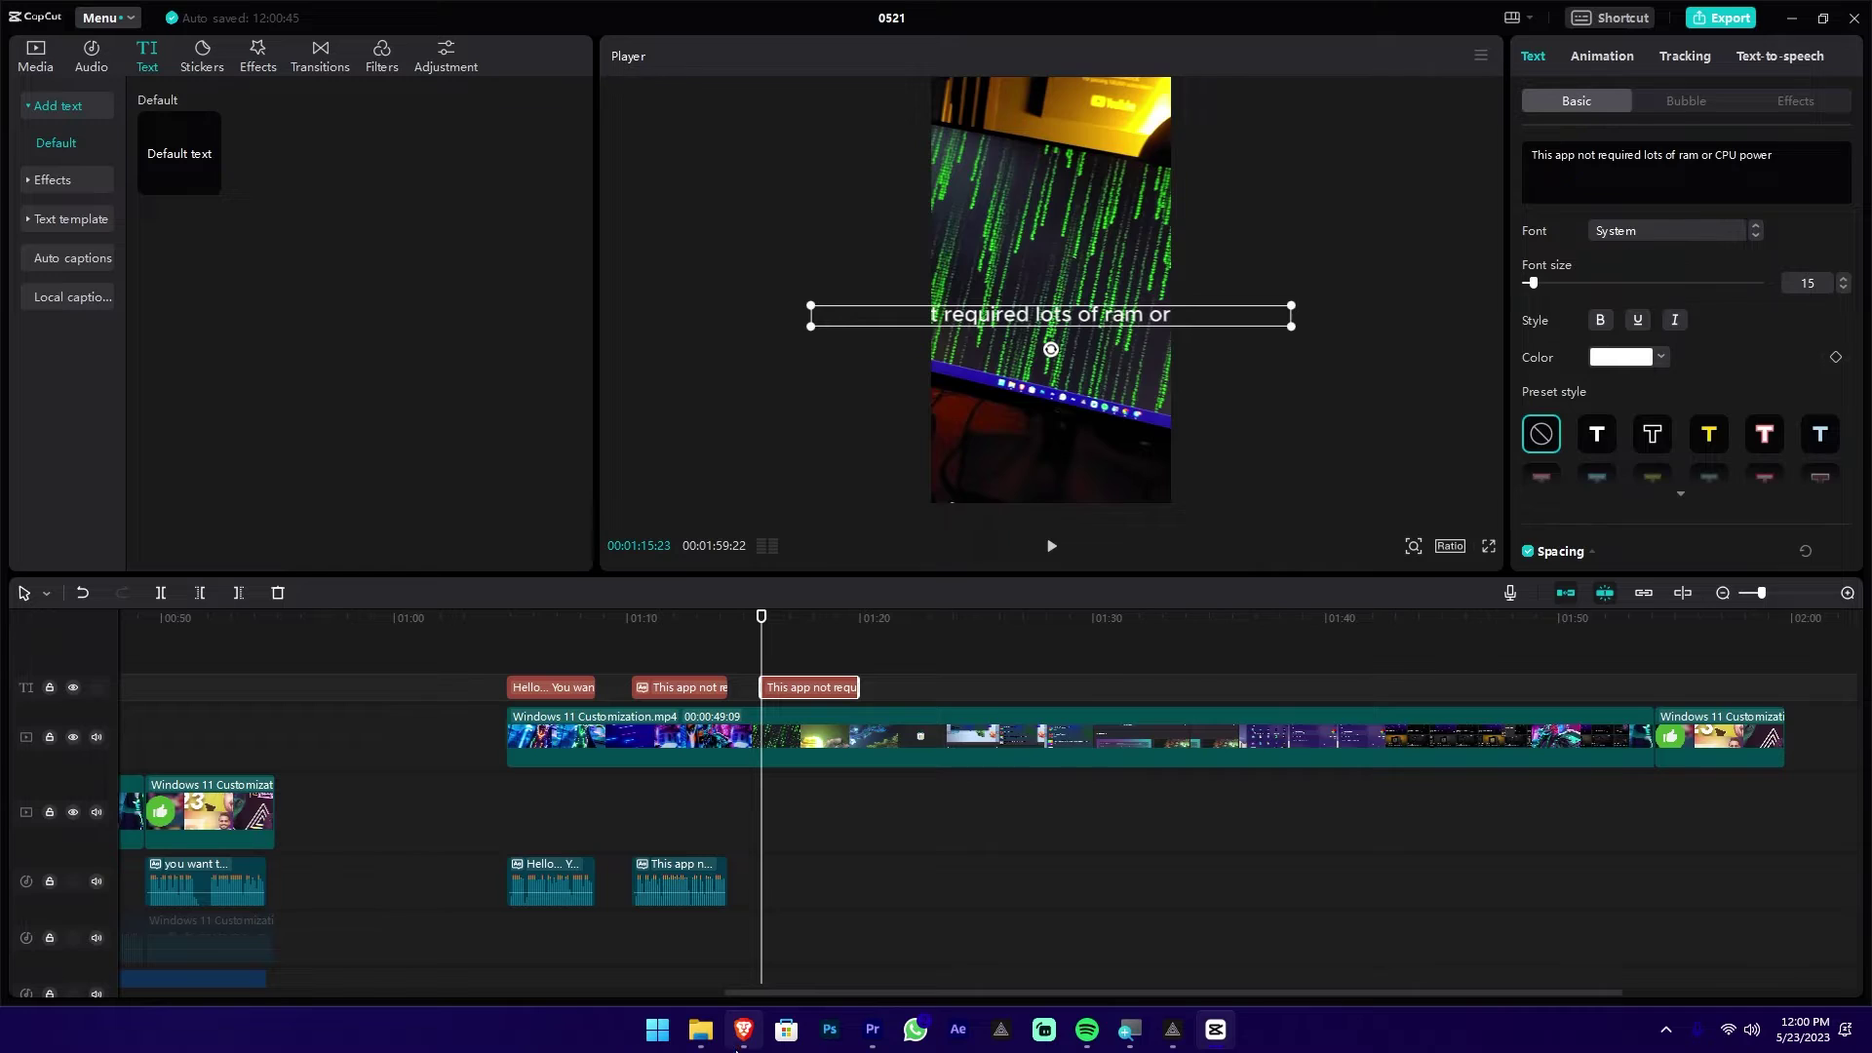
Step: Copy the line "O....M.....G..... its looks beautiful" from the Google Keep note in the browser and switch back to CapCut
click(743, 1041)
drag(1394, 333, 1089, 341)
key(ctrl+c)
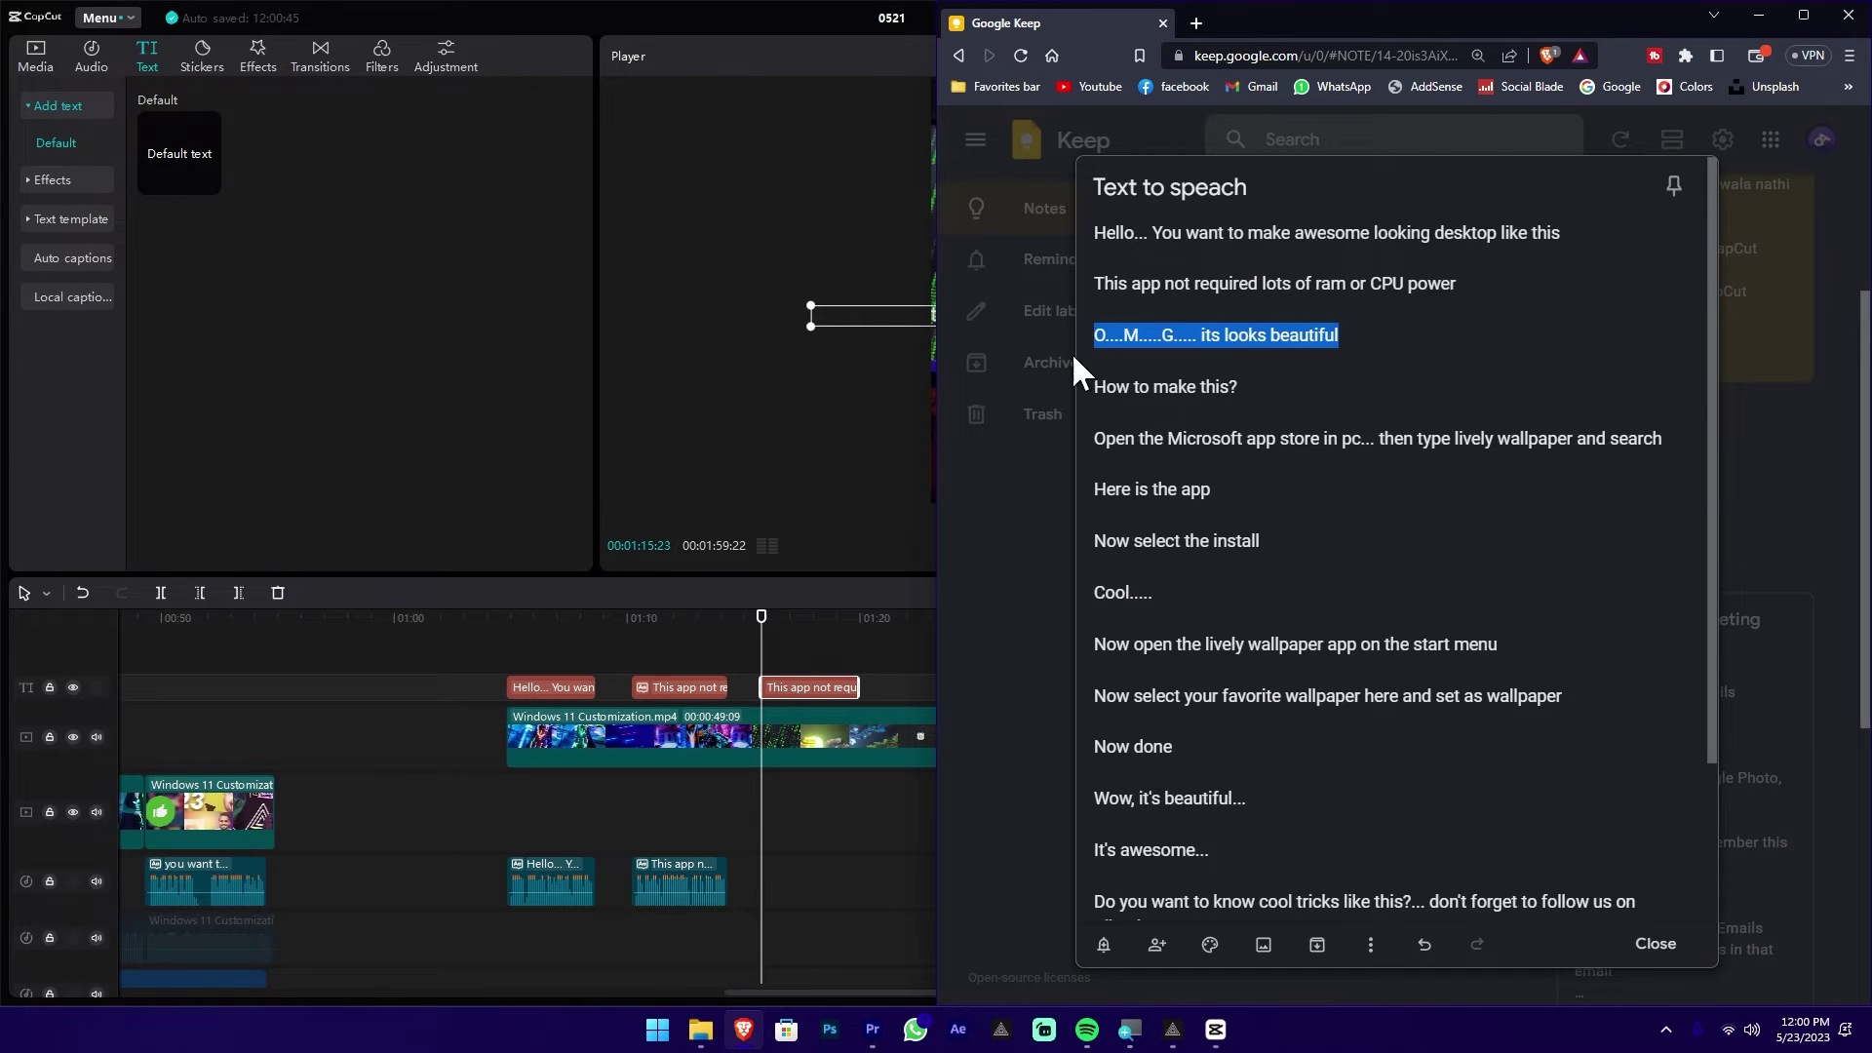
click(731, 15)
click(897, 658)
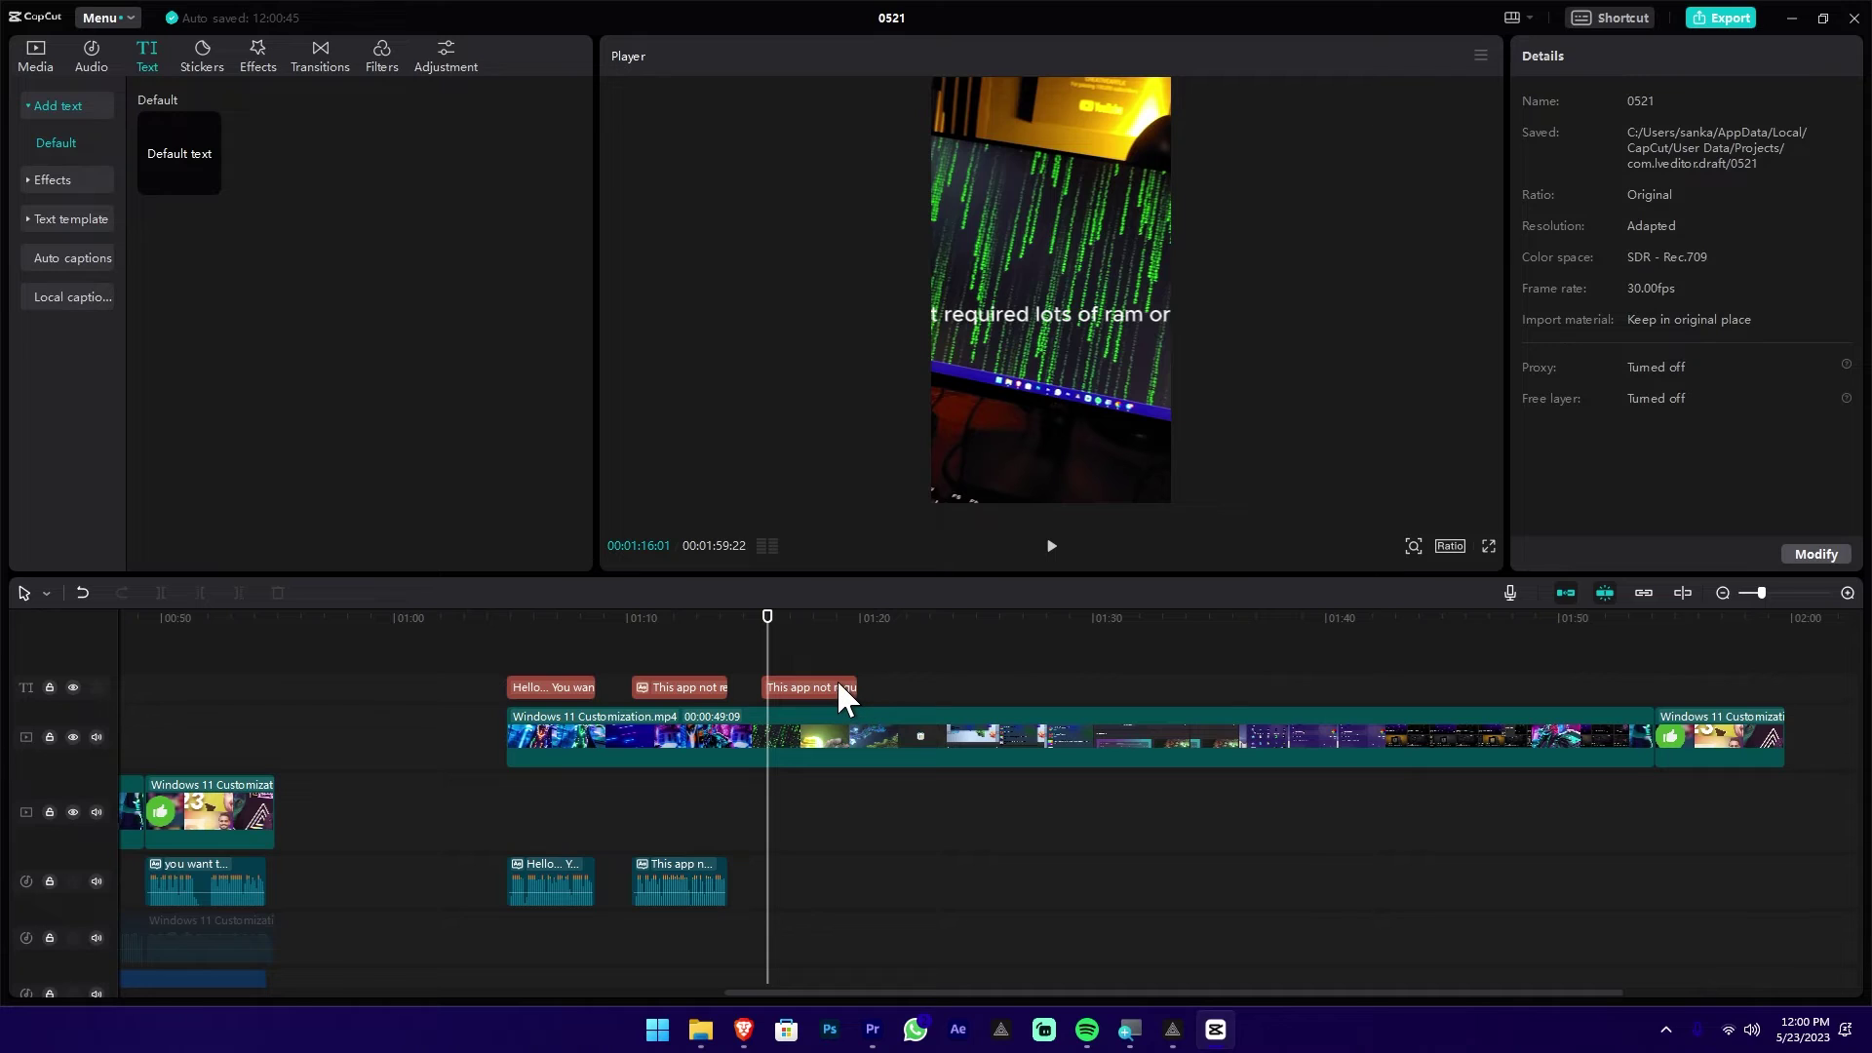
Step: Replace the third text clip's wording with the copied line "O....M.....G..... its looks beautiful"
click(839, 688)
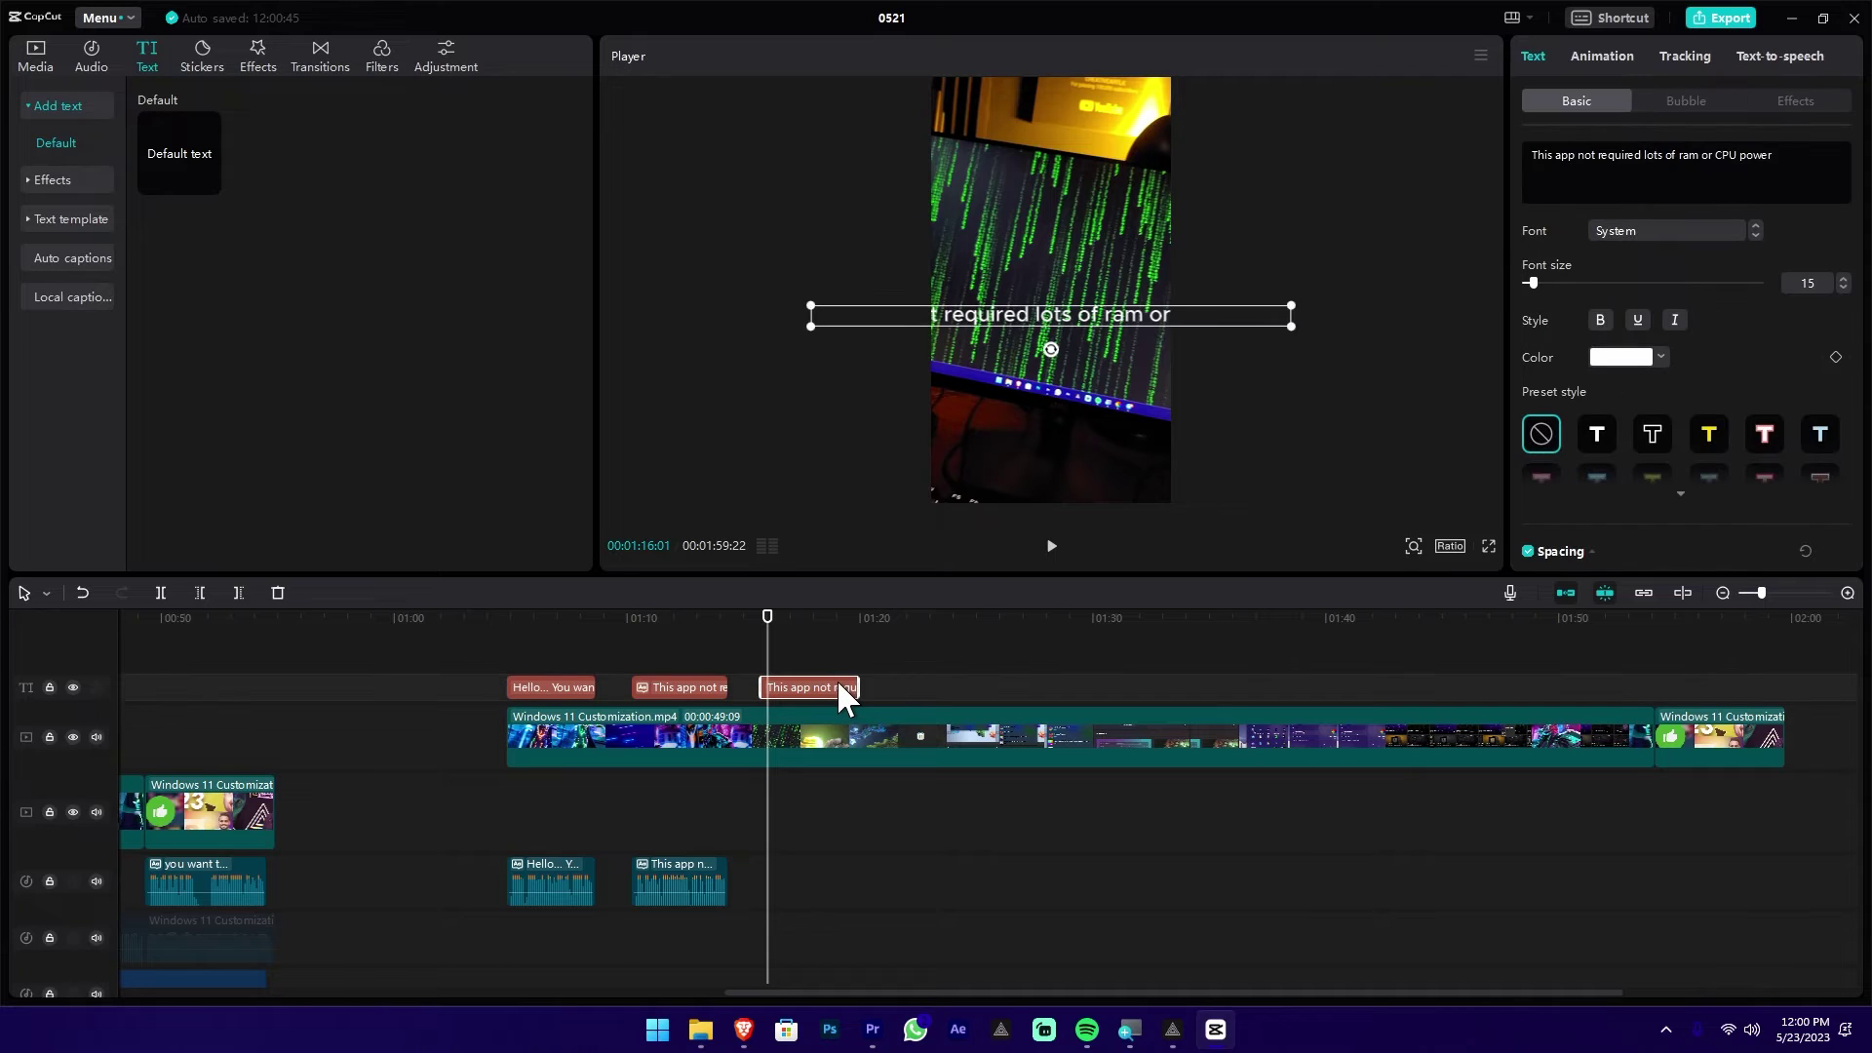
triple_click(1808, 157)
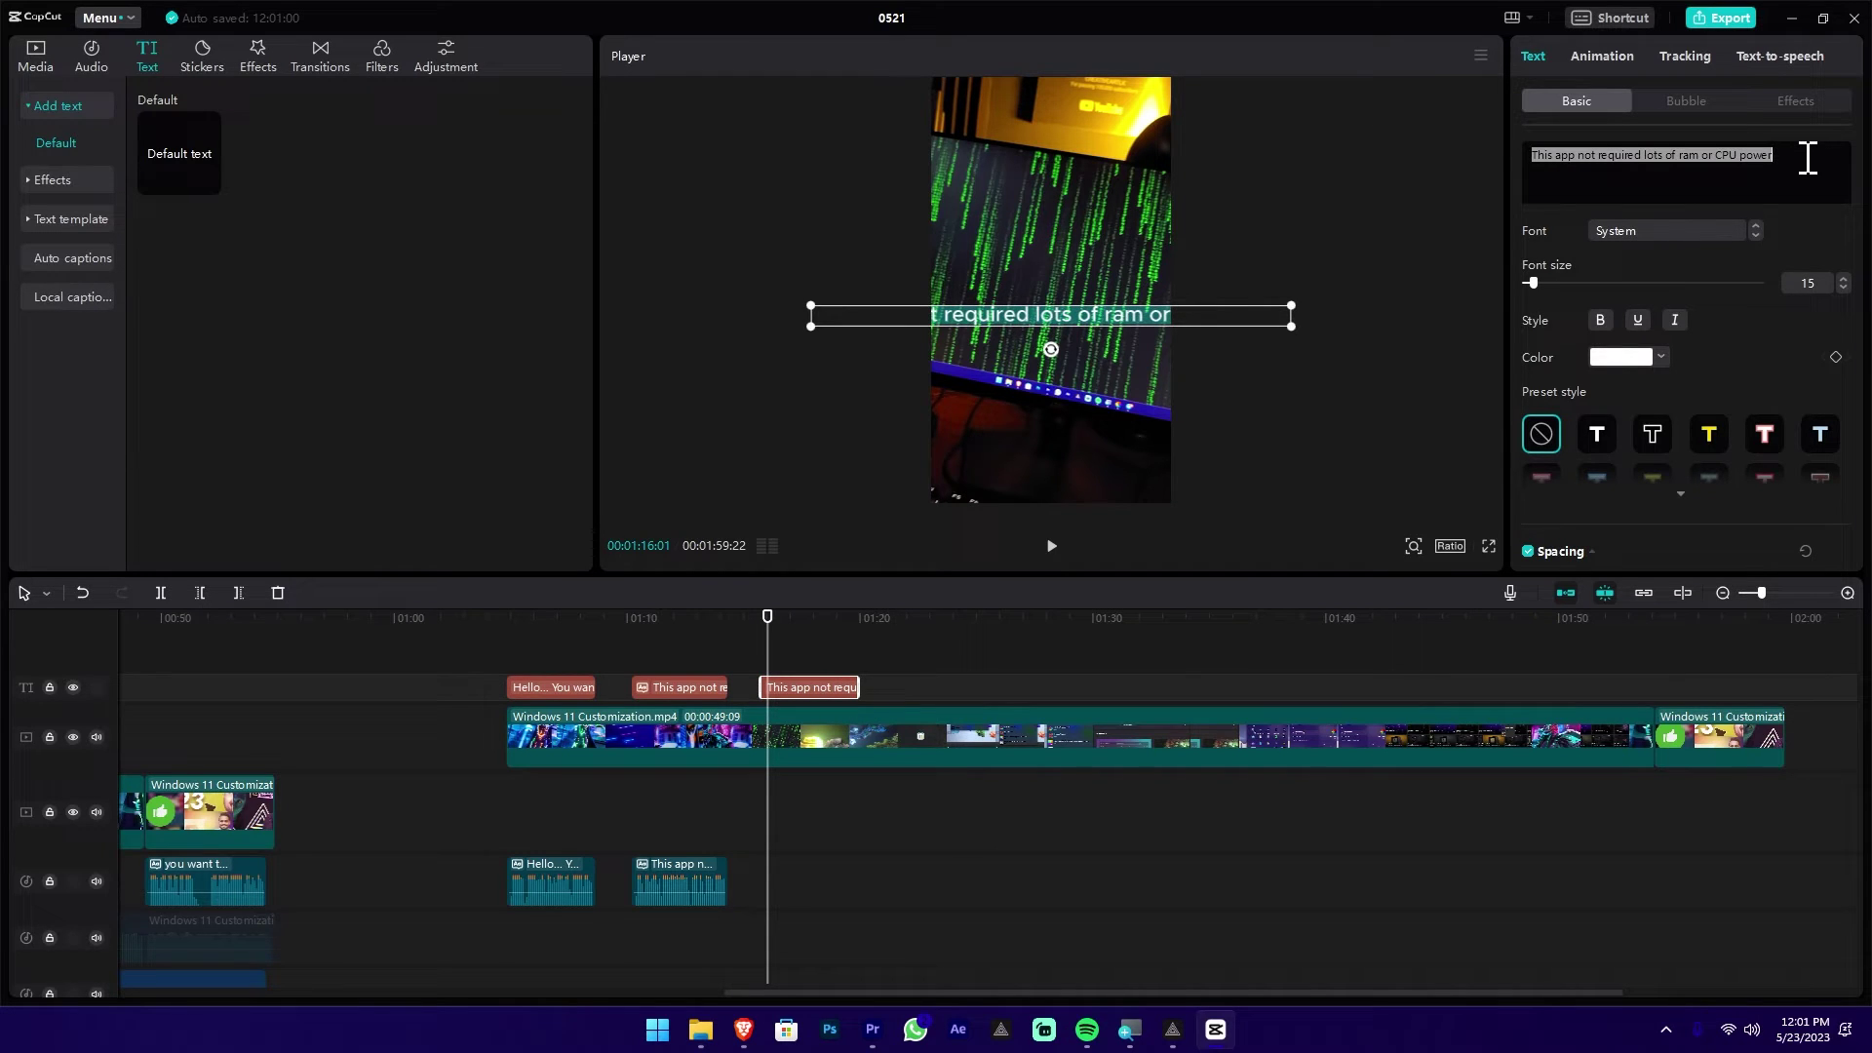
key(ctrl+v)
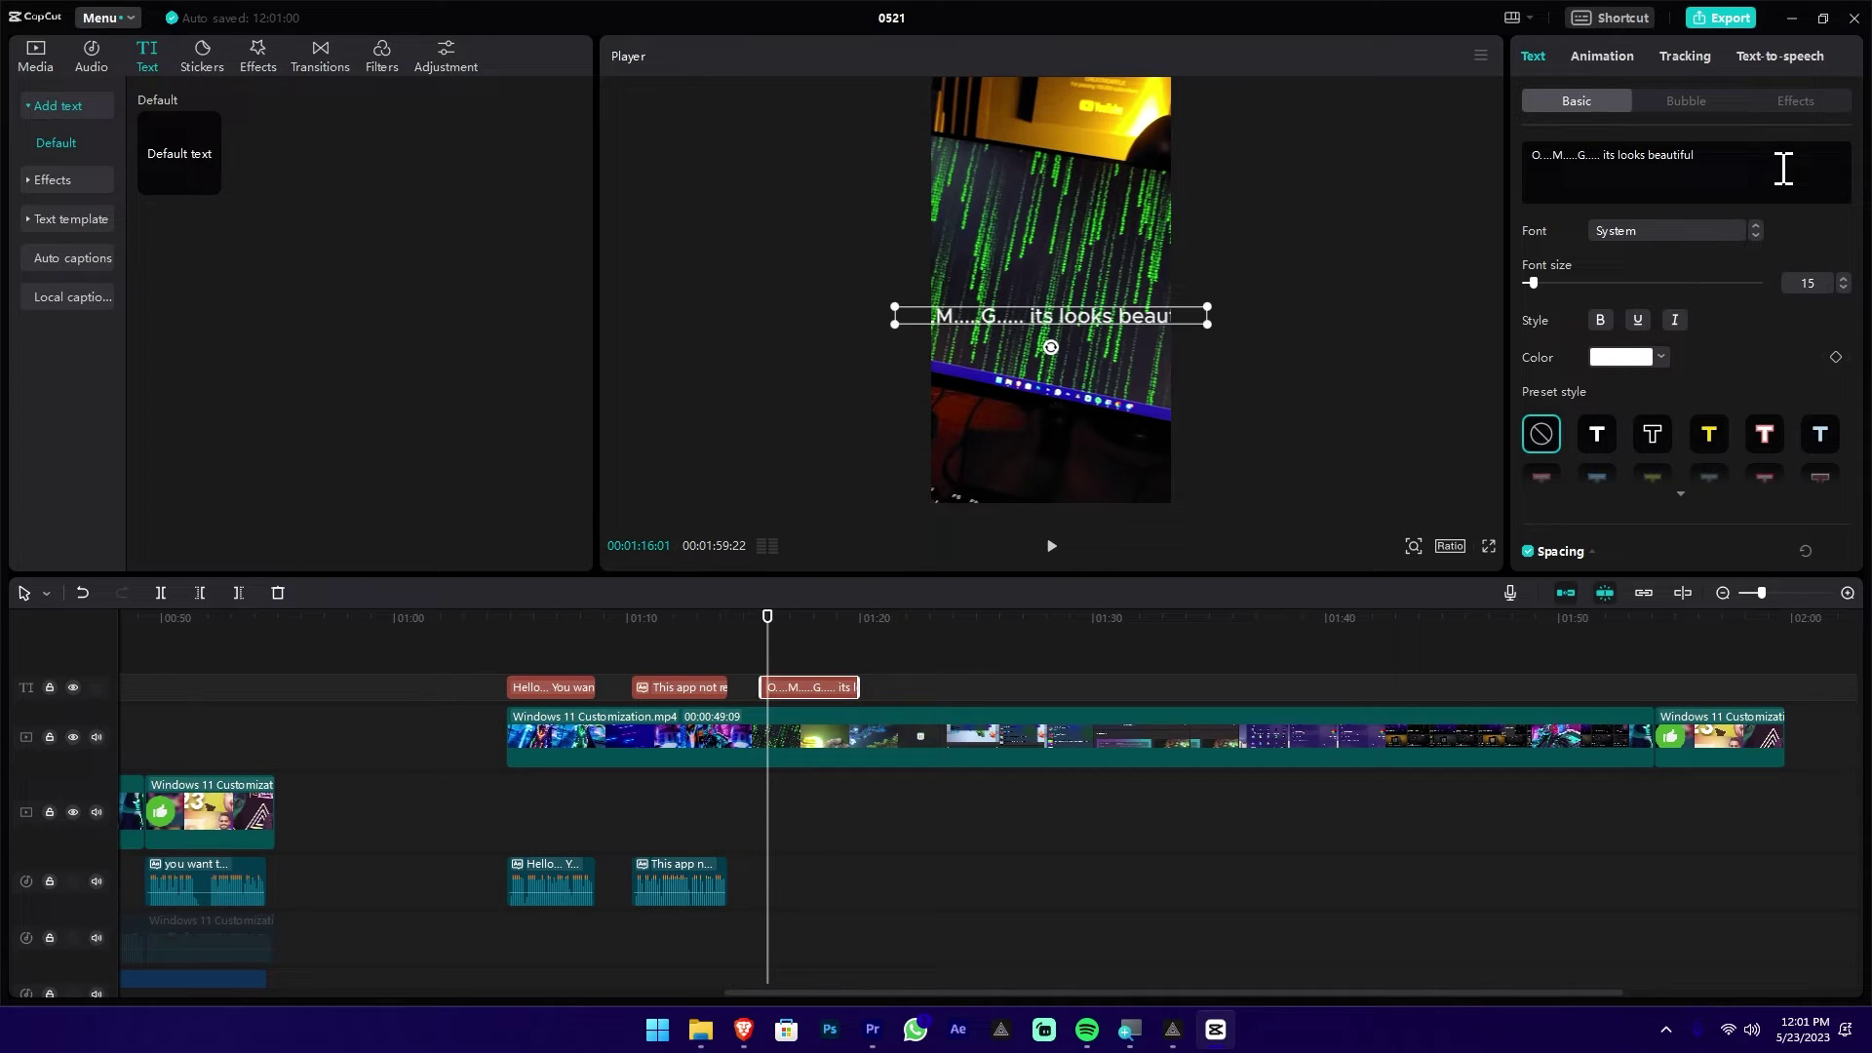
Step: Generate text-to-speech narration for the "O....M.....G..... its looks beautiful" text clip using the Jessie voice
click(1797, 57)
click(756, 611)
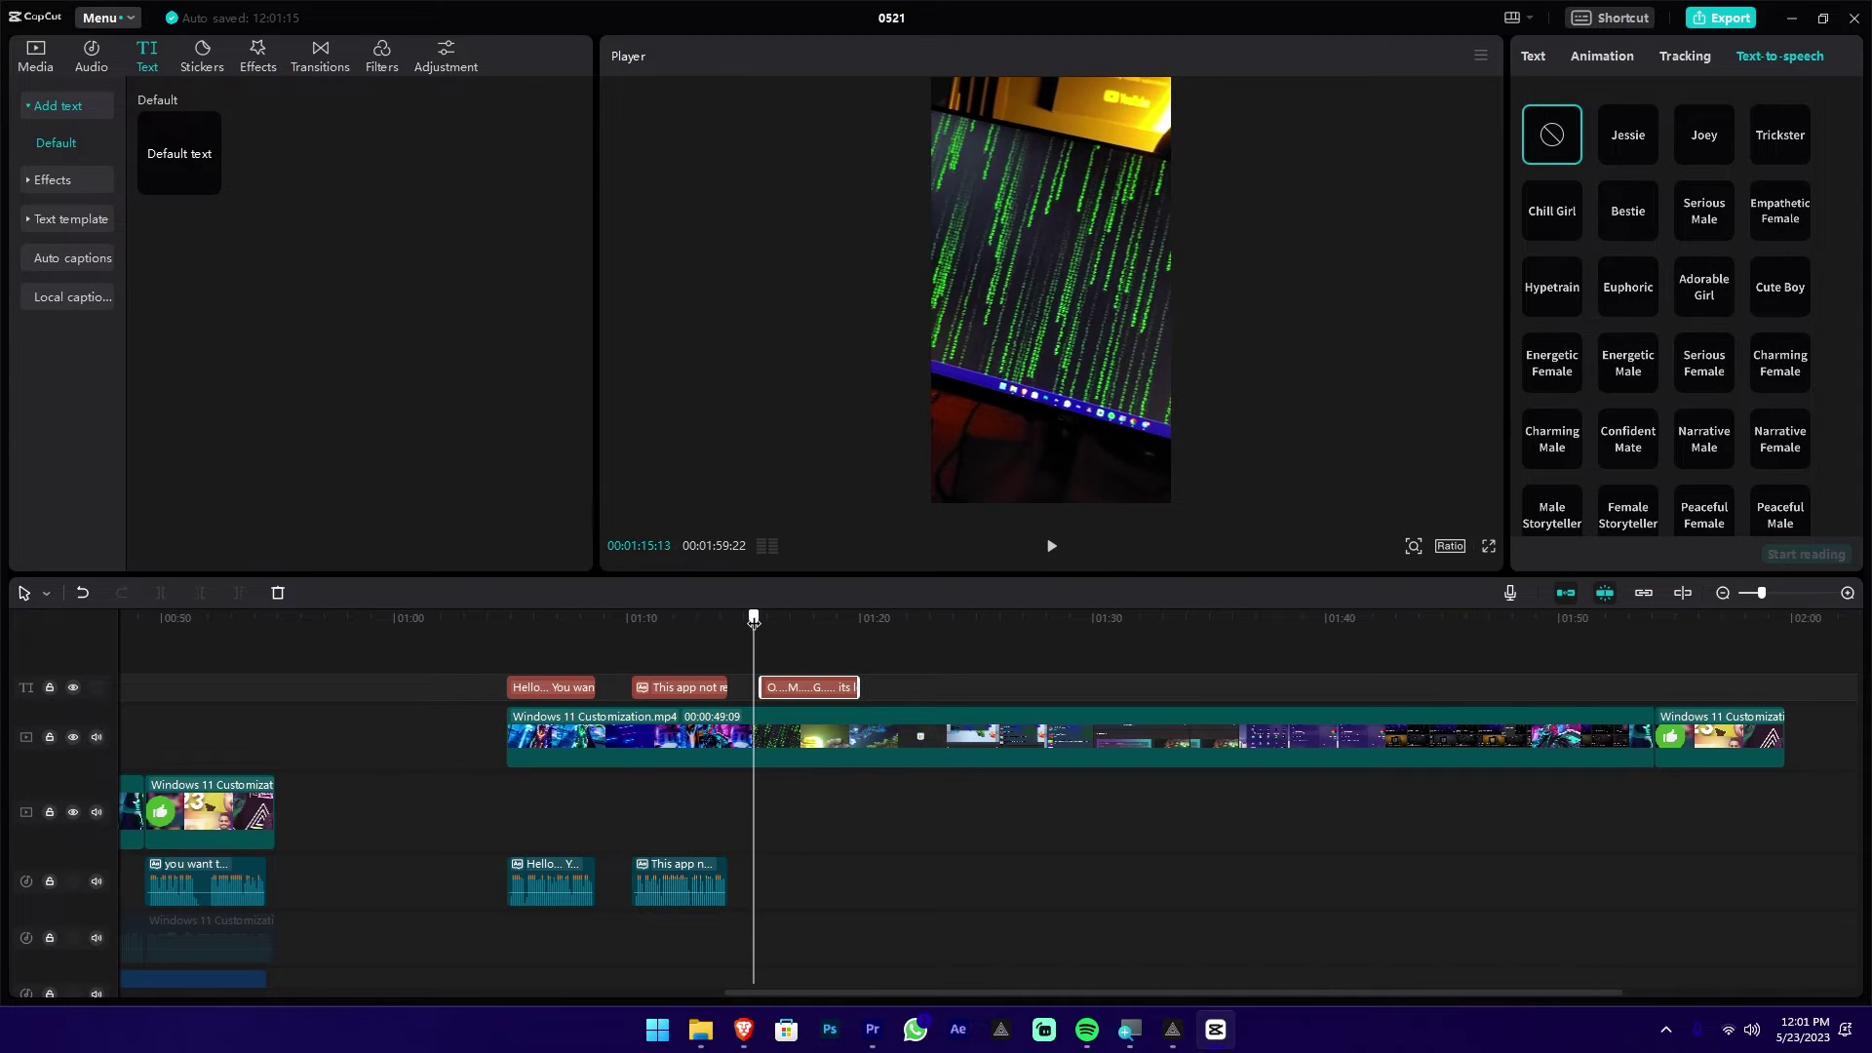
click(1634, 137)
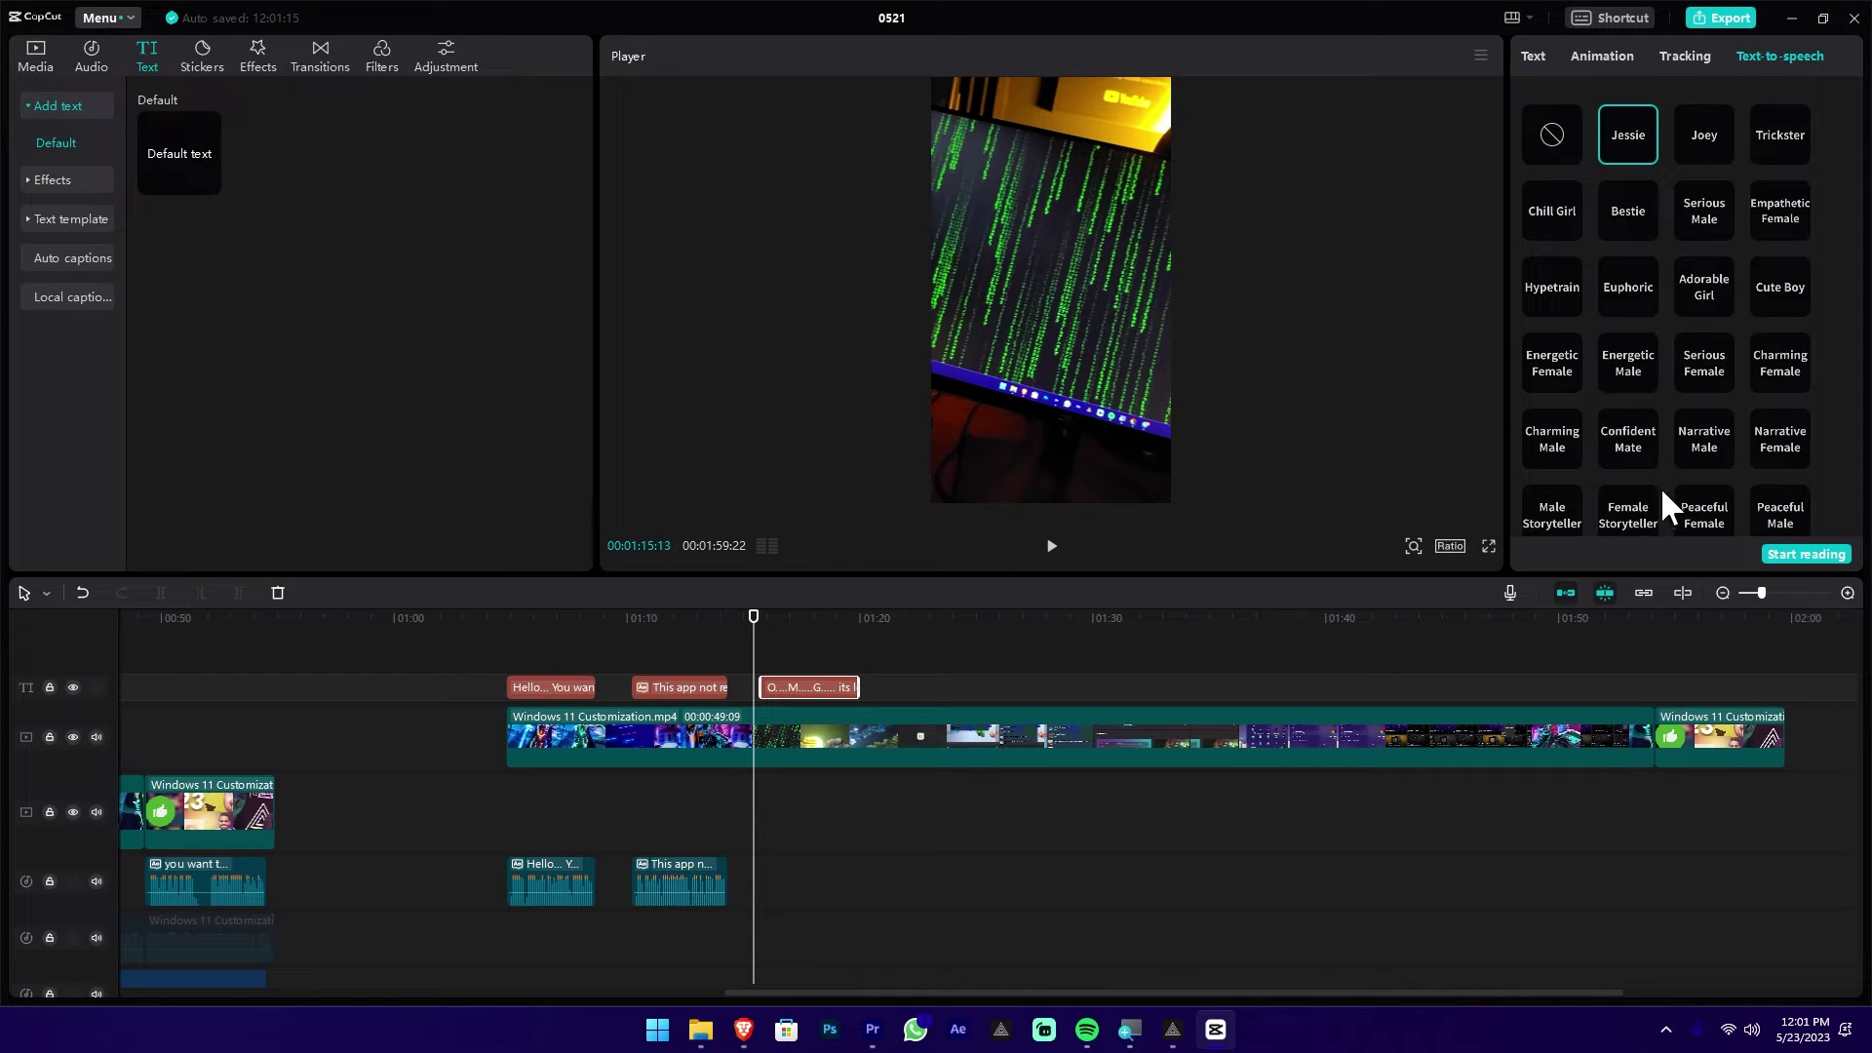
click(1835, 554)
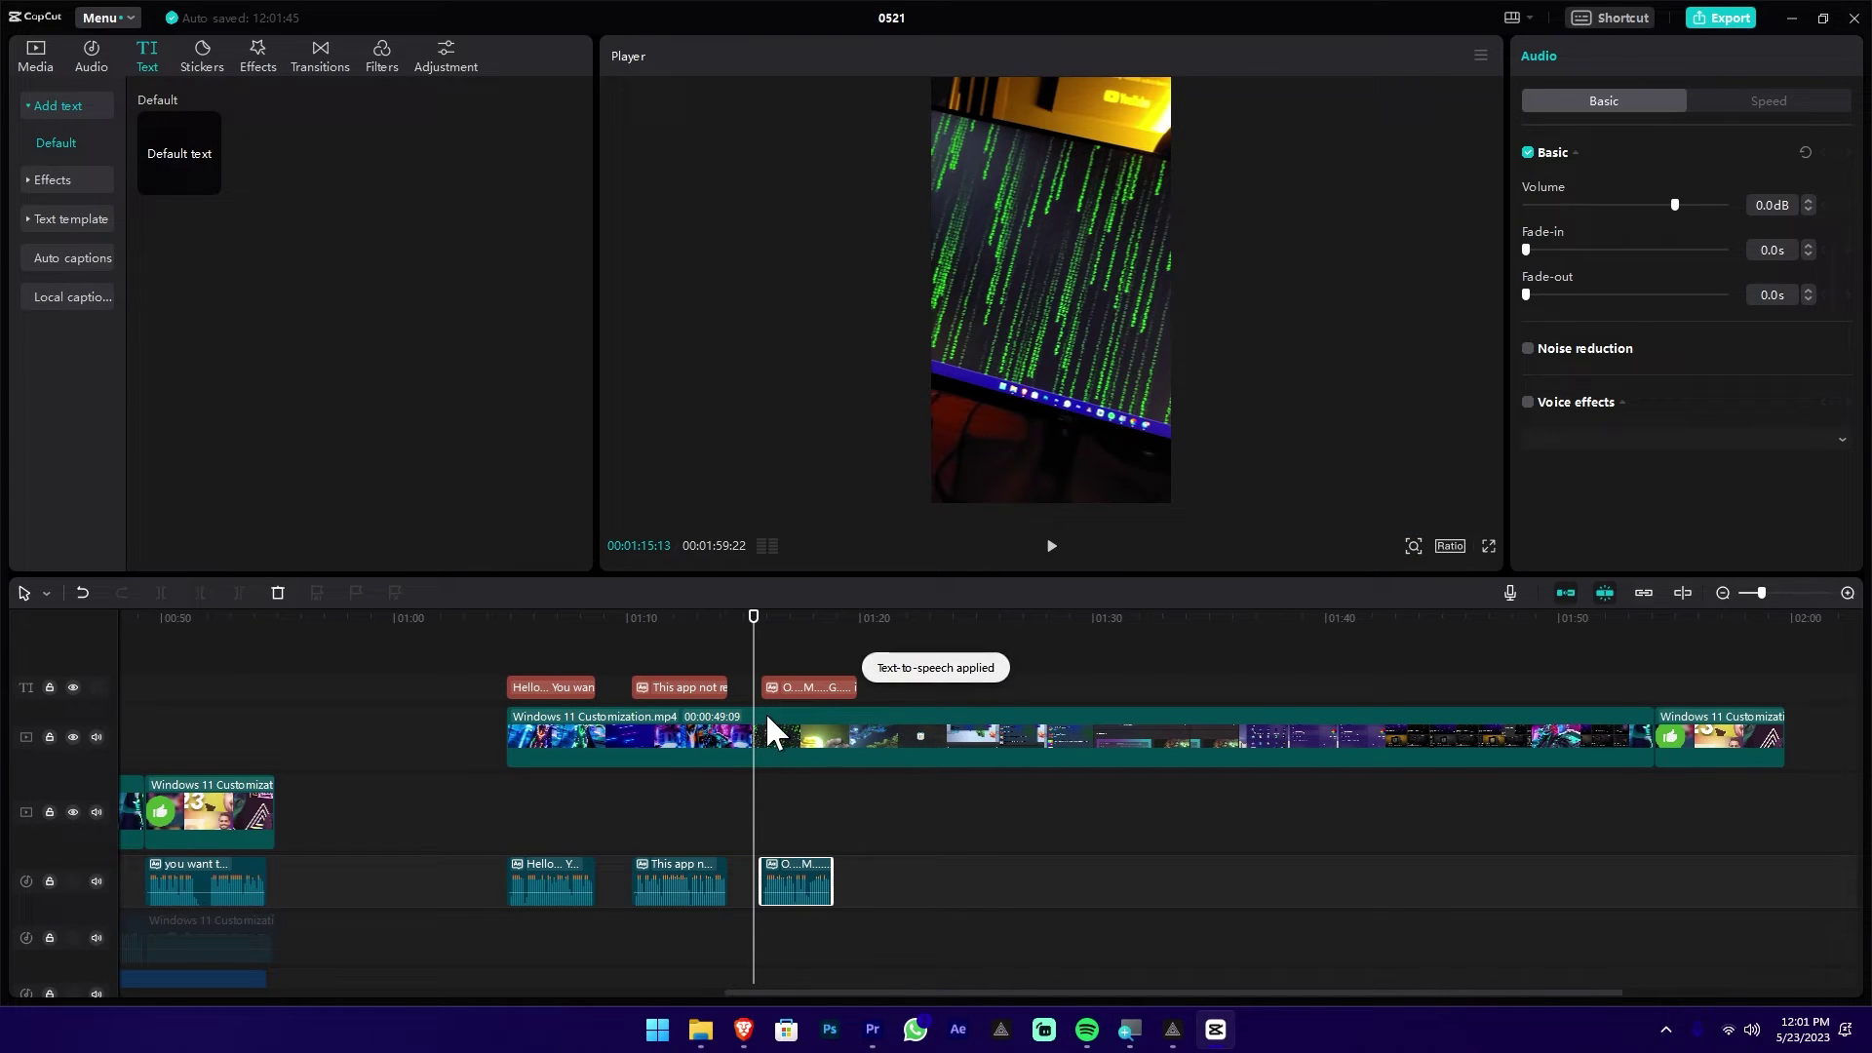
Step: Trim the third text clip's end to match its narration and paste a copy of the clip at about 01:20:14
click(817, 689)
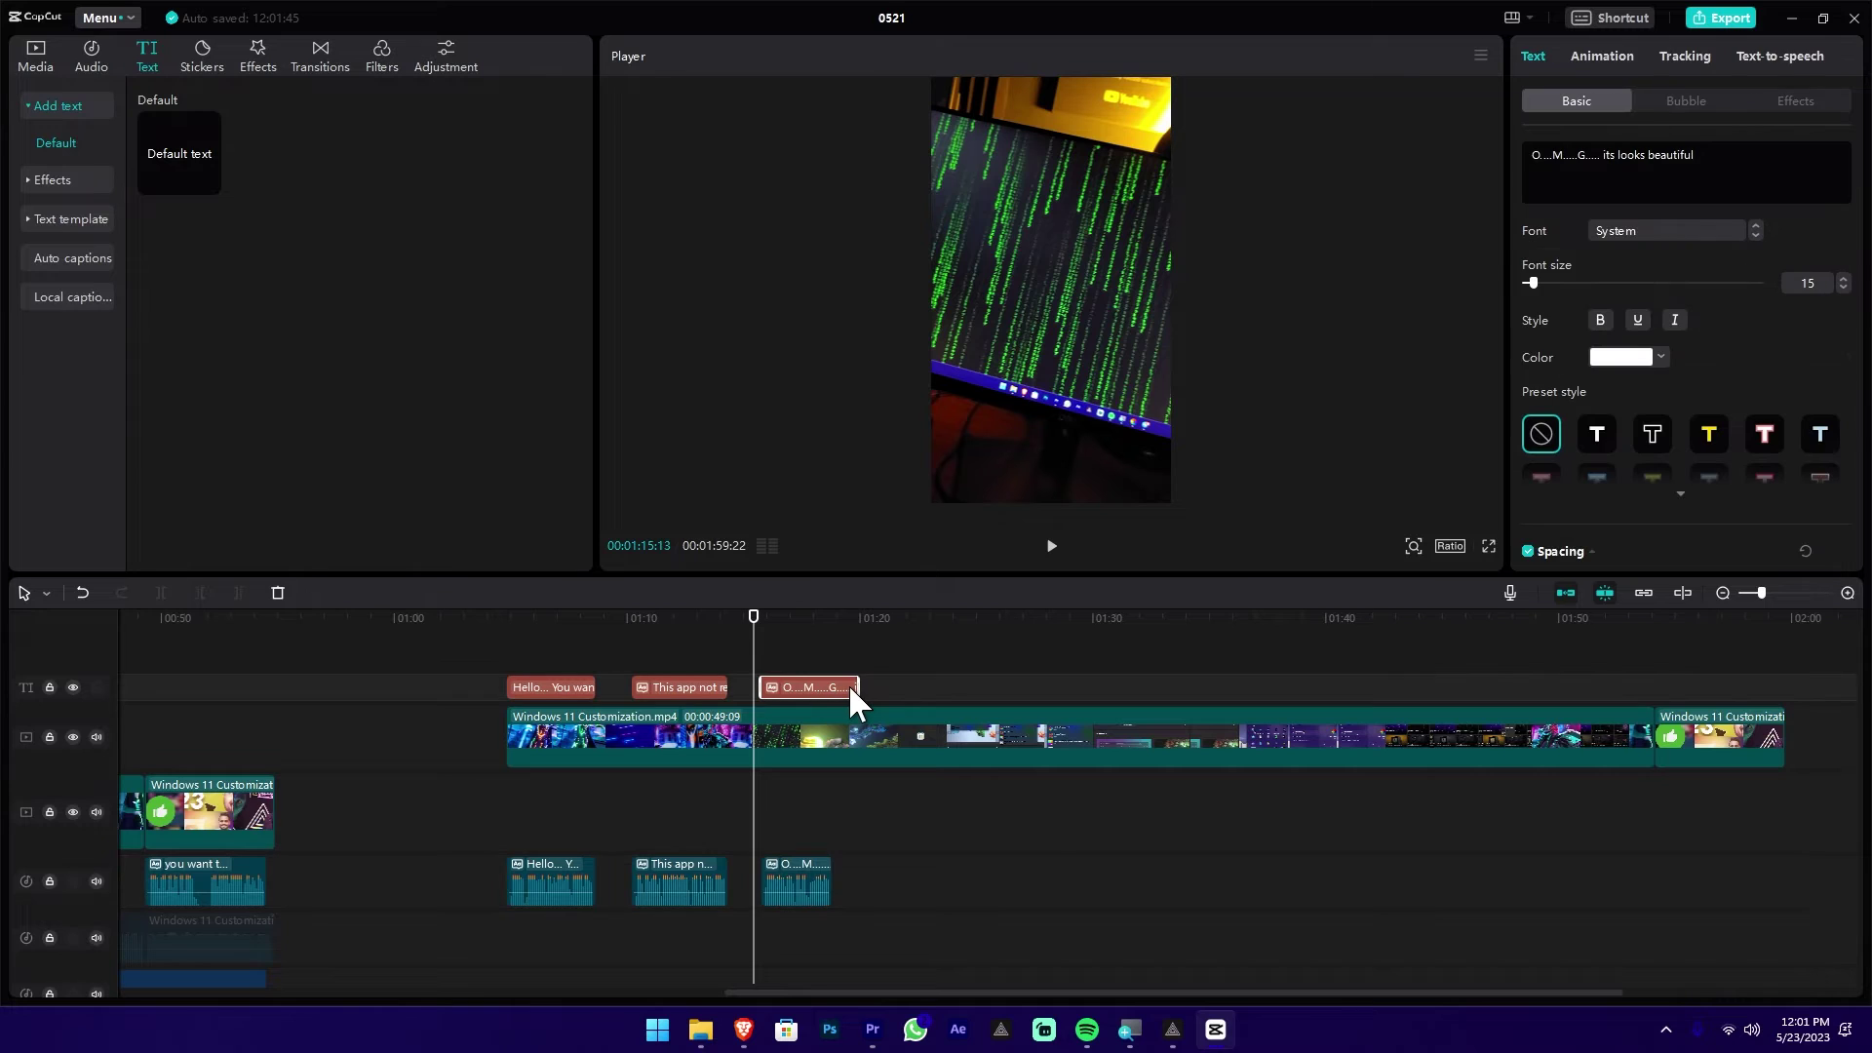
drag(853, 687, 832, 691)
mouse_move(883, 616)
mouse_down()
mouse_move(916, 623)
mouse_move(869, 629)
mouse_up()
key(ctrl+v)
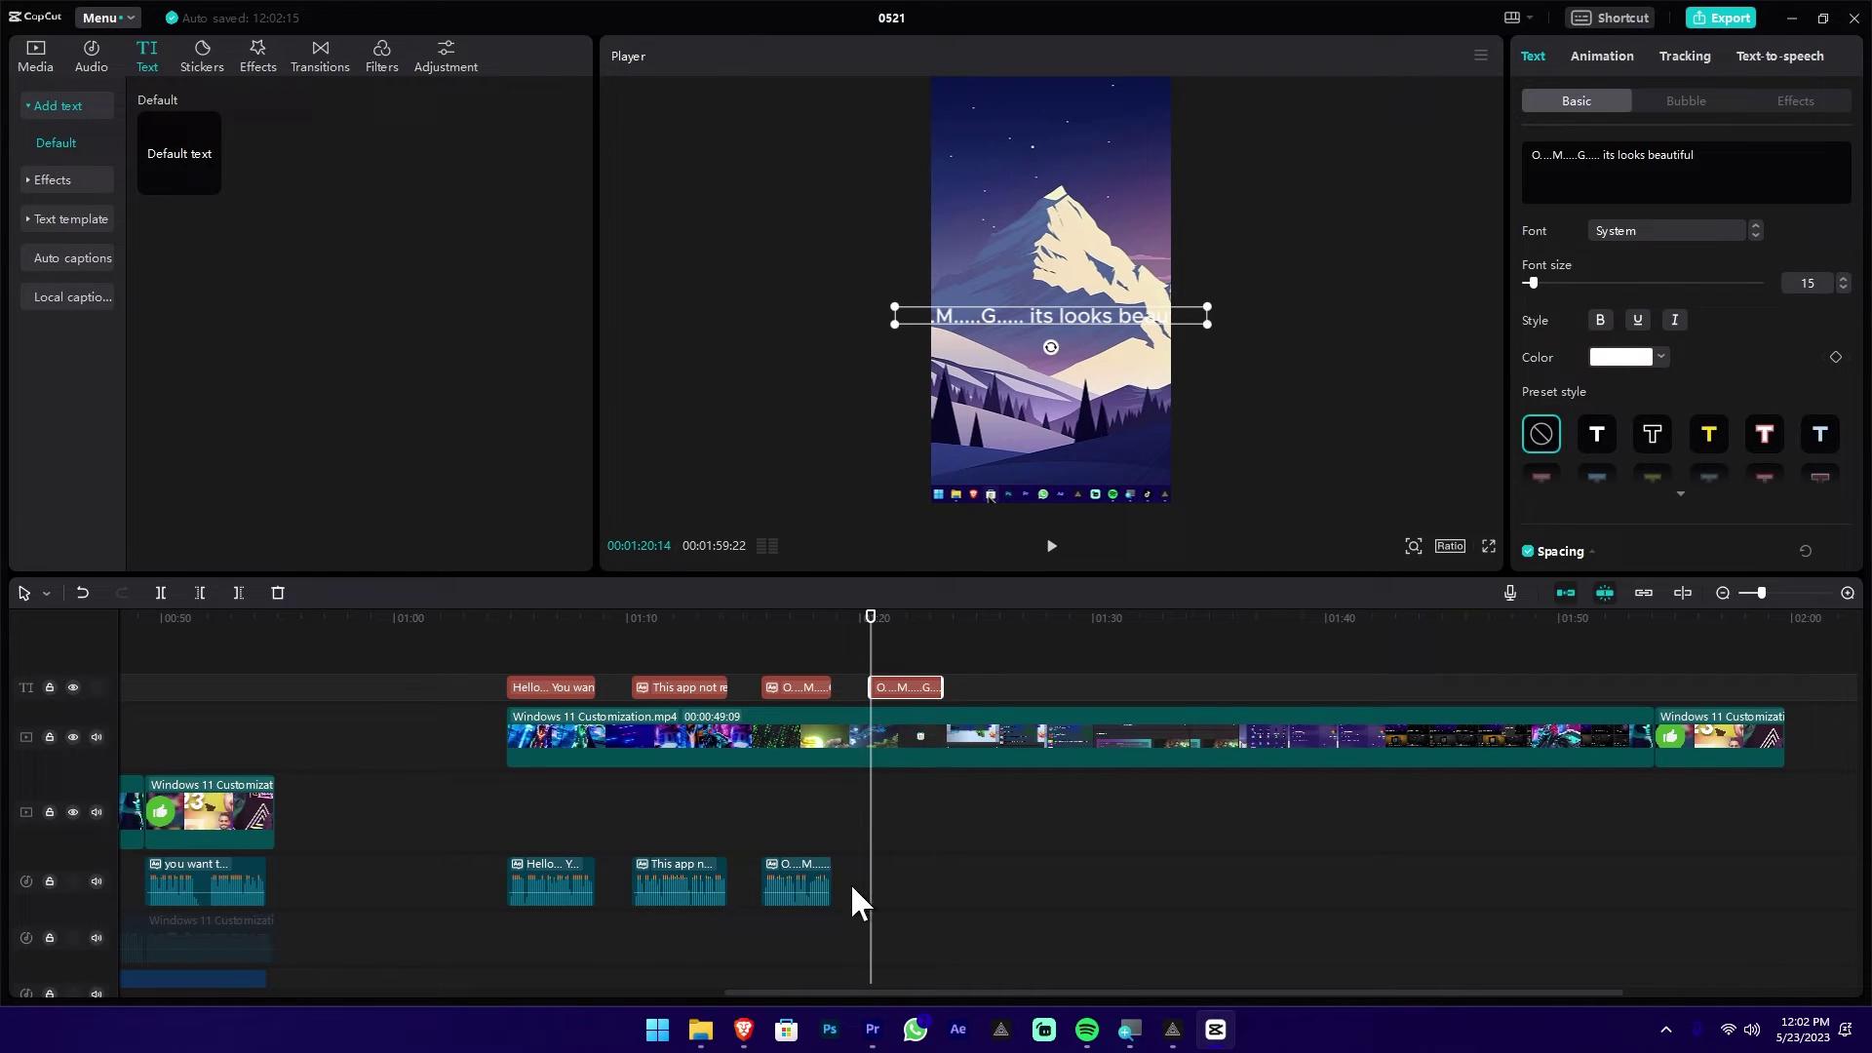
Step: Replace the pasted clip's wording with "How to make this?" from the Google Keep note and generate its text-to-speech narration
click(744, 1028)
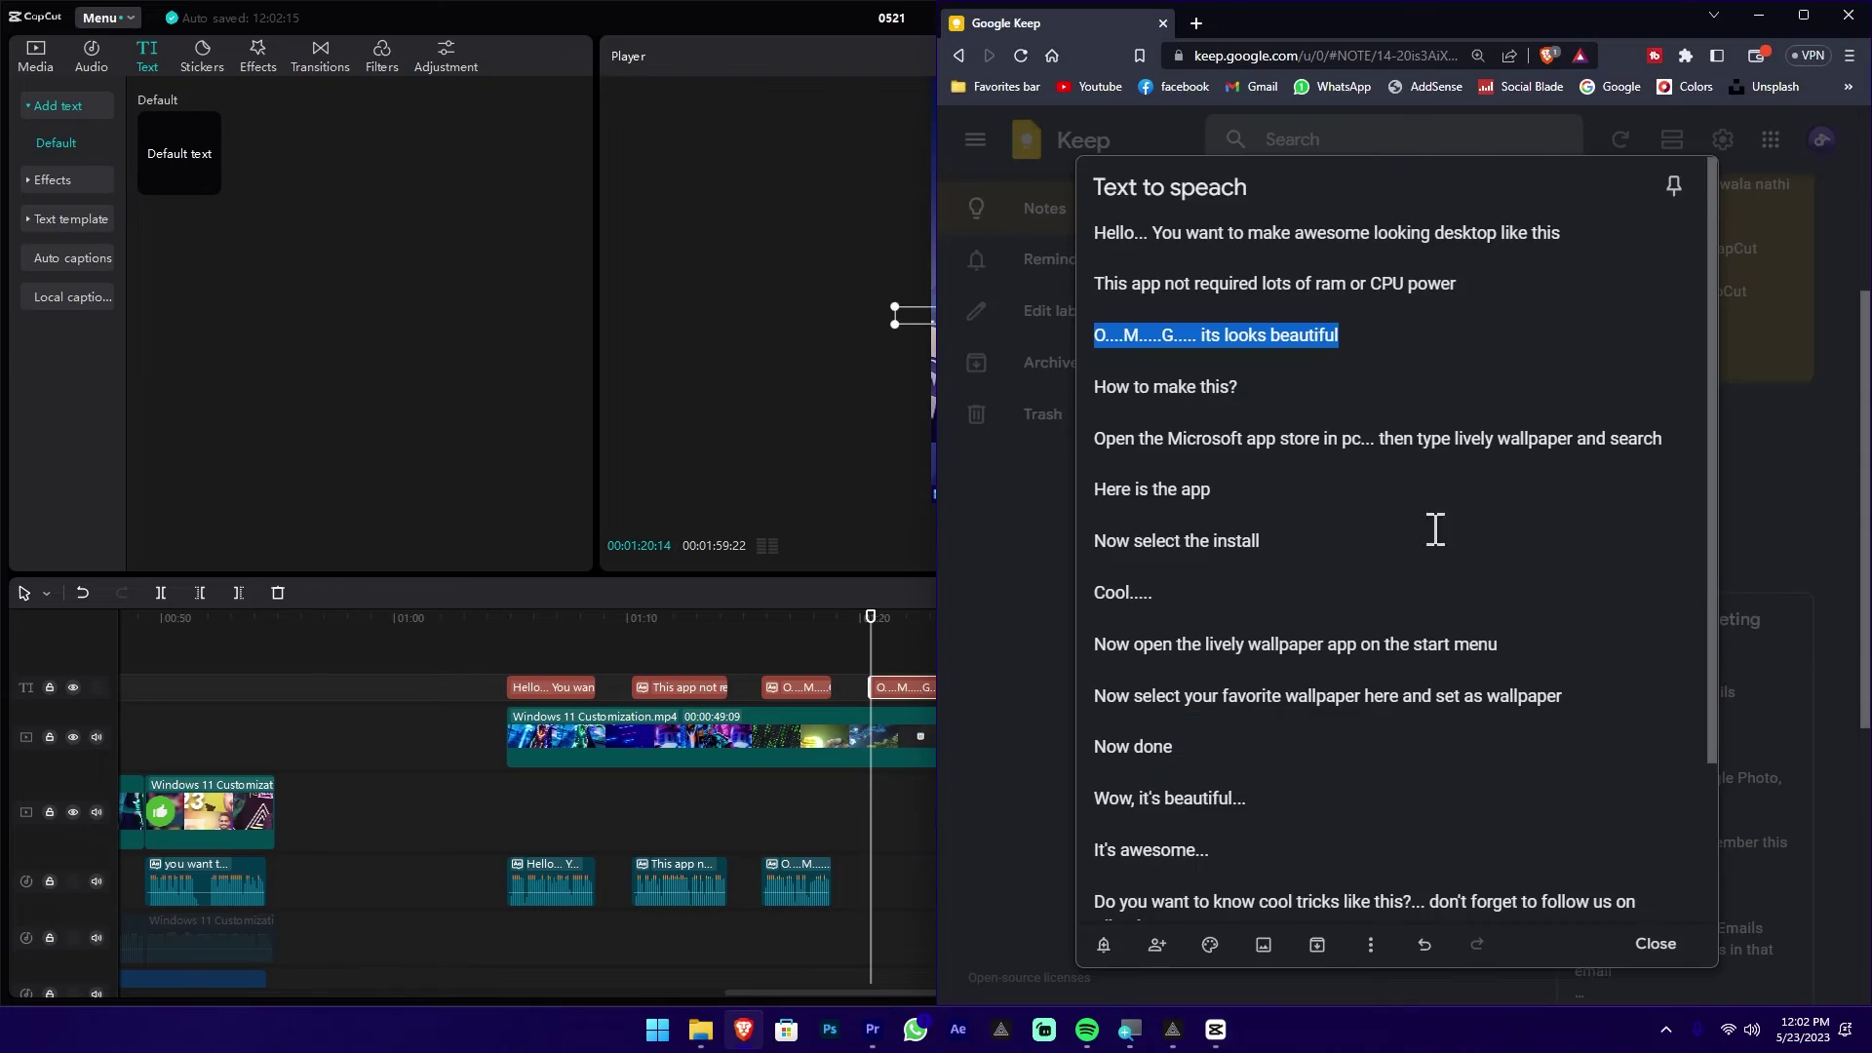
drag(1019, 532, 797, 533)
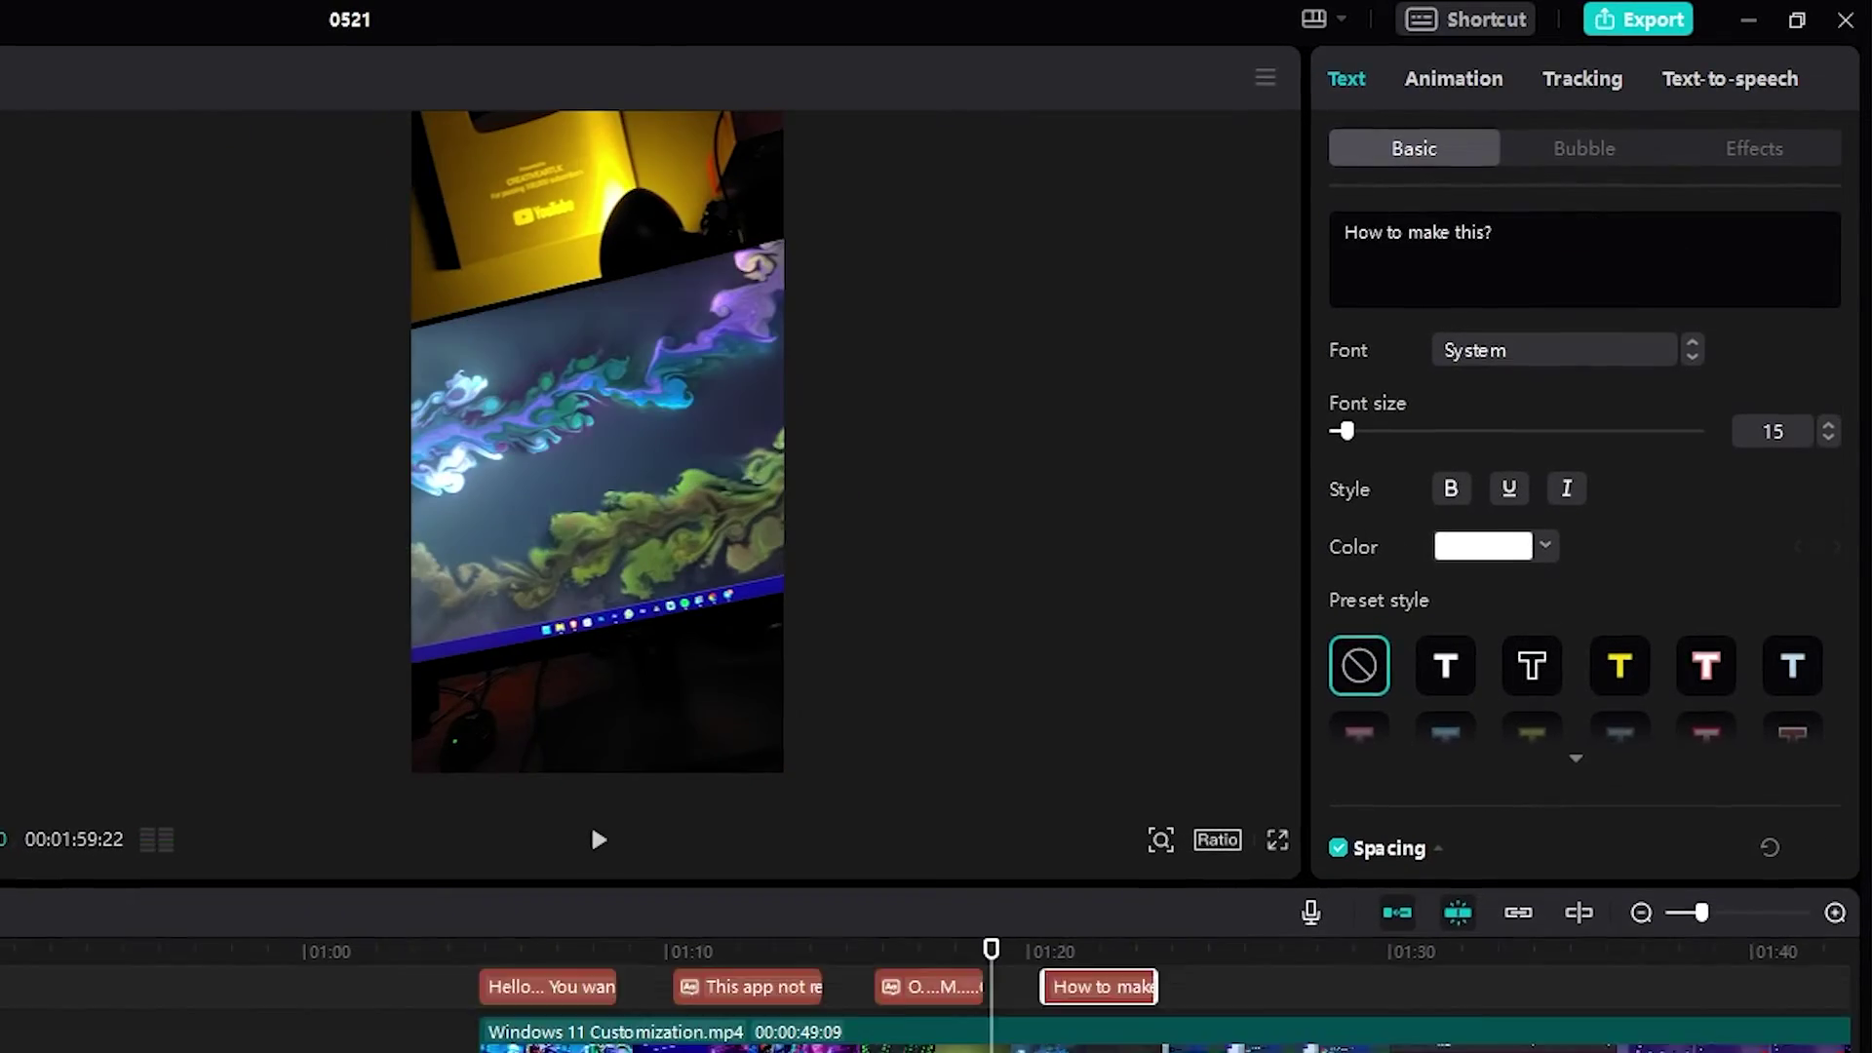
click(1745, 80)
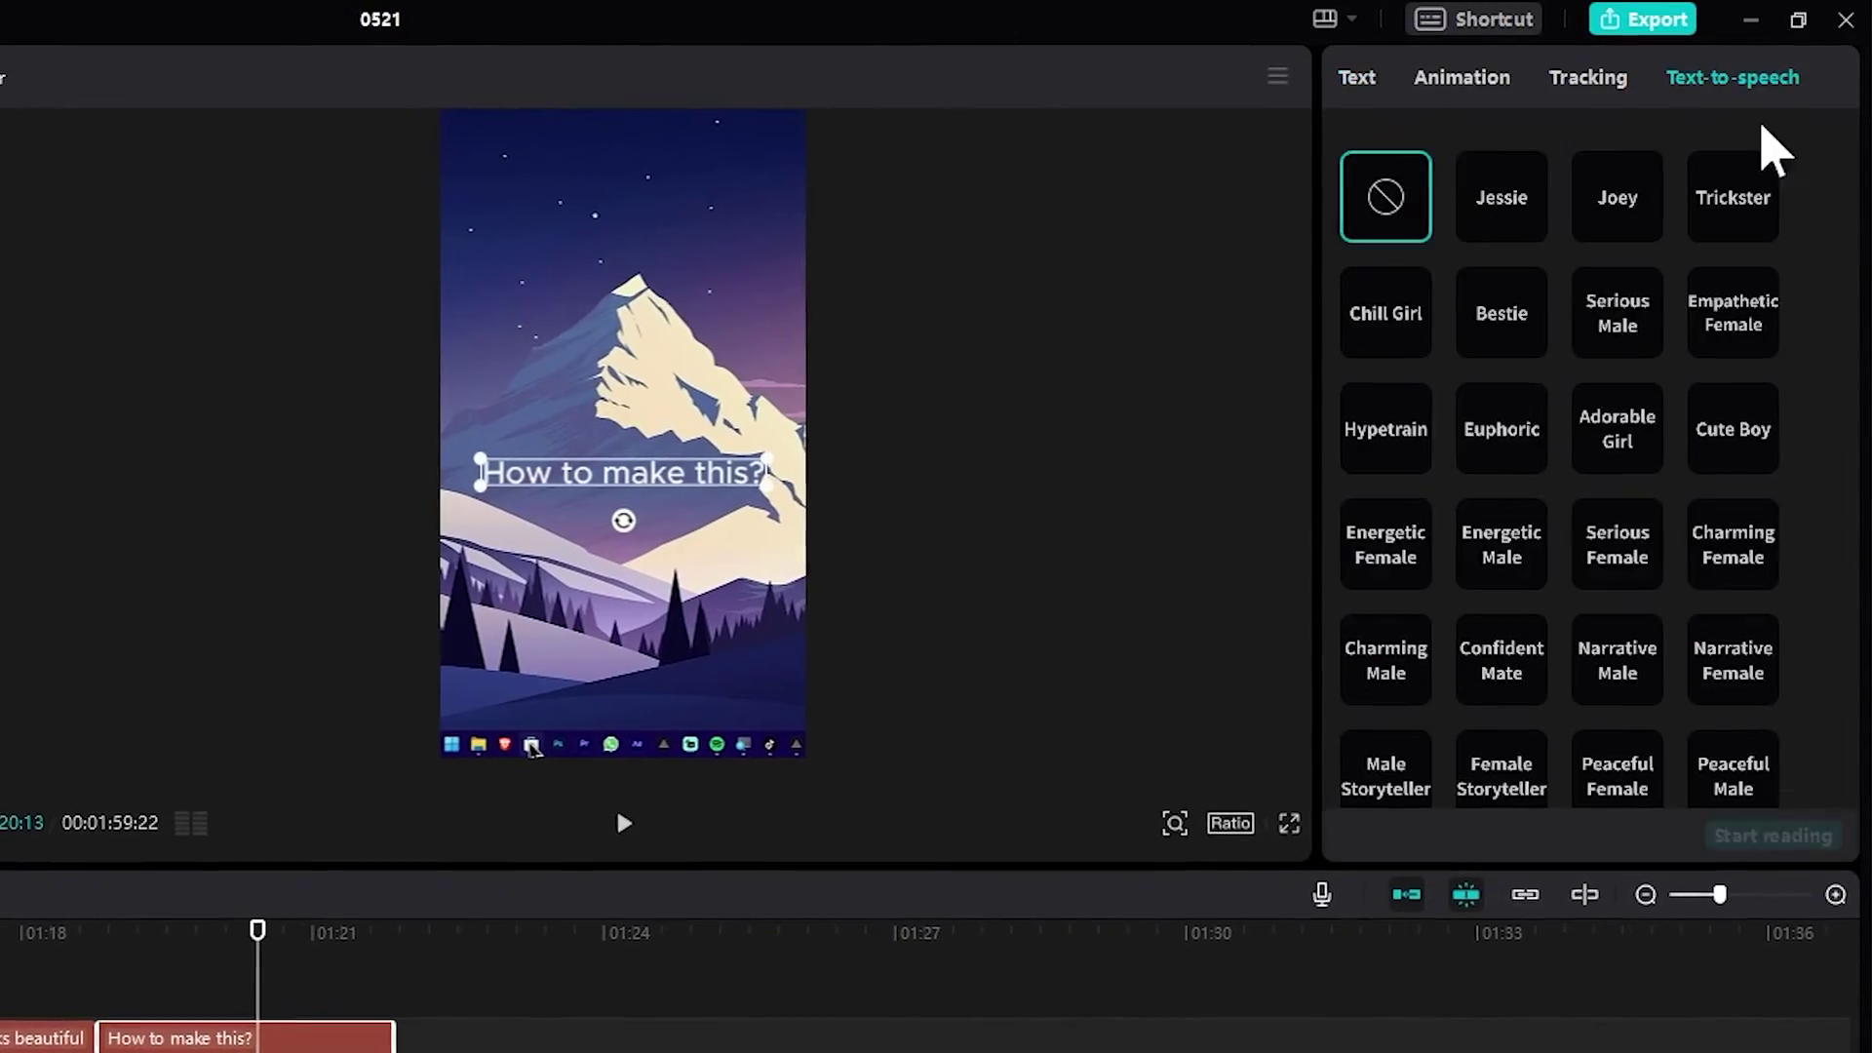
click(1773, 831)
Step: Shorten the "How to make this?" text clip and reposition it with its narration to end at about 01:20:00
key(ctrl+a)
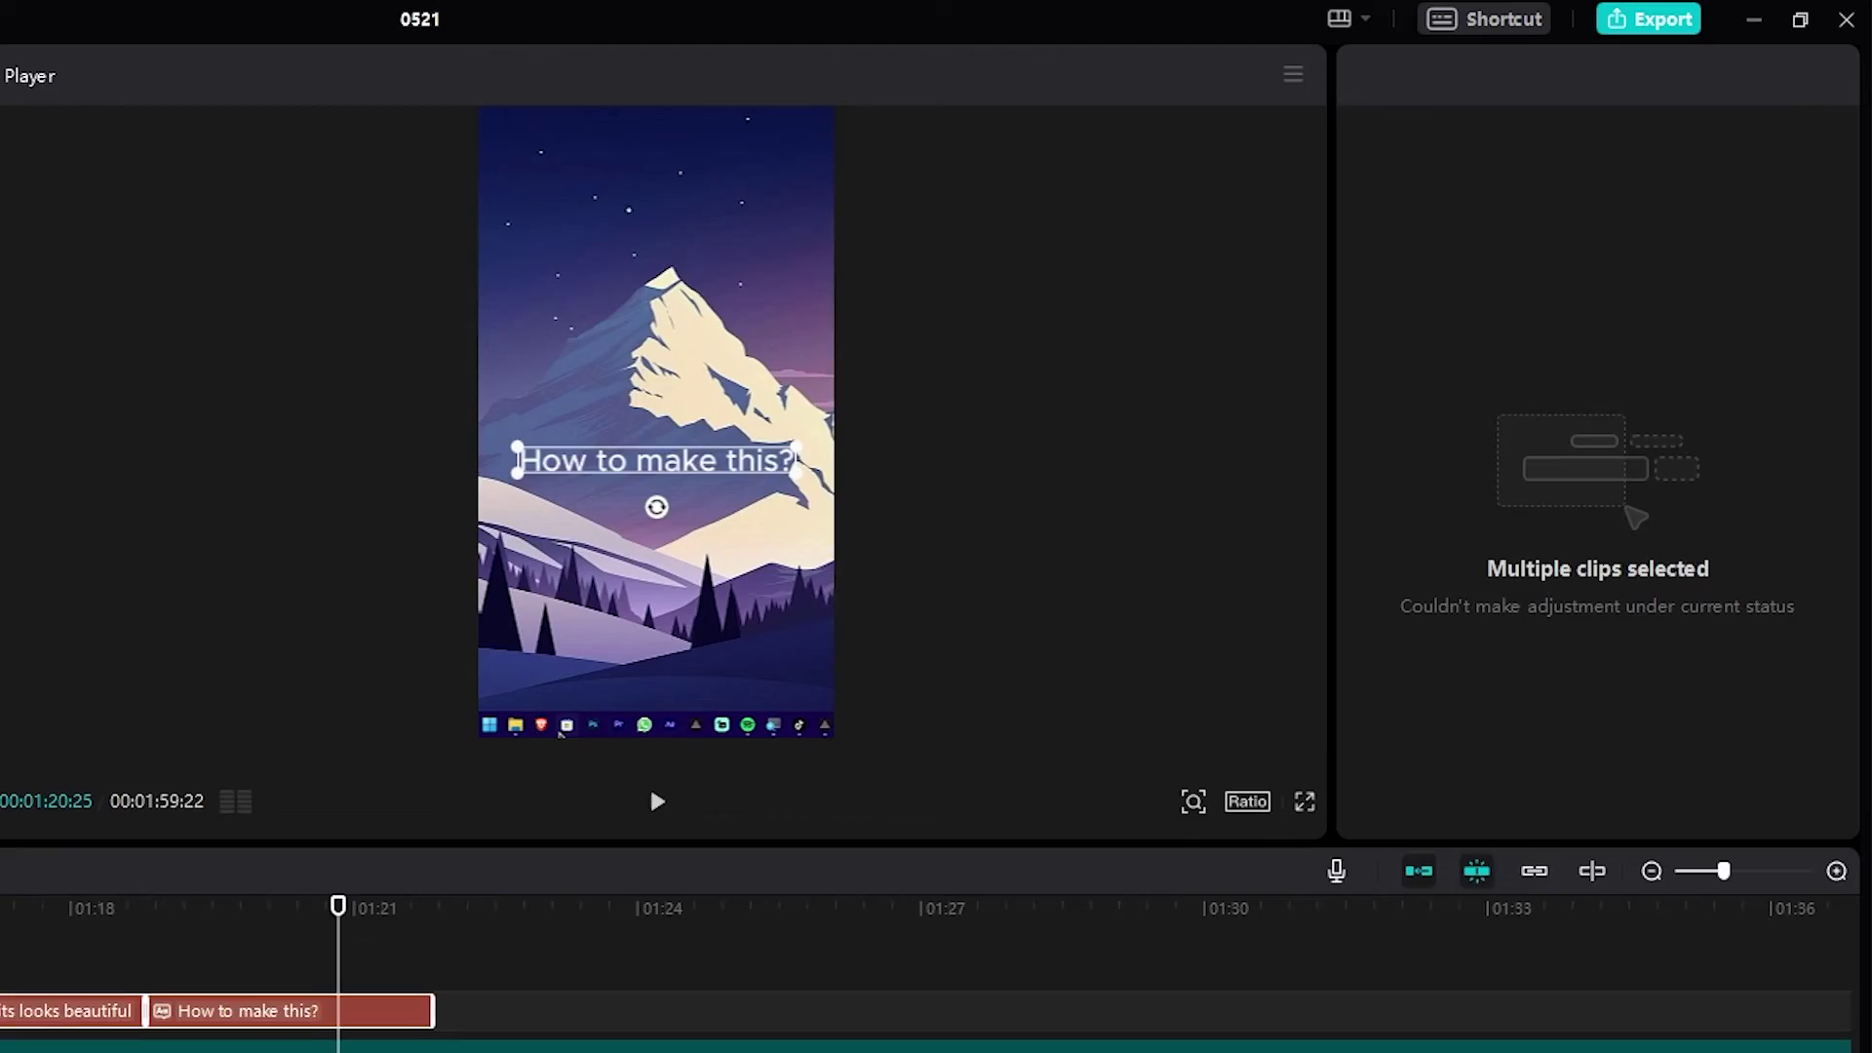
key(space)
click(181, 1004)
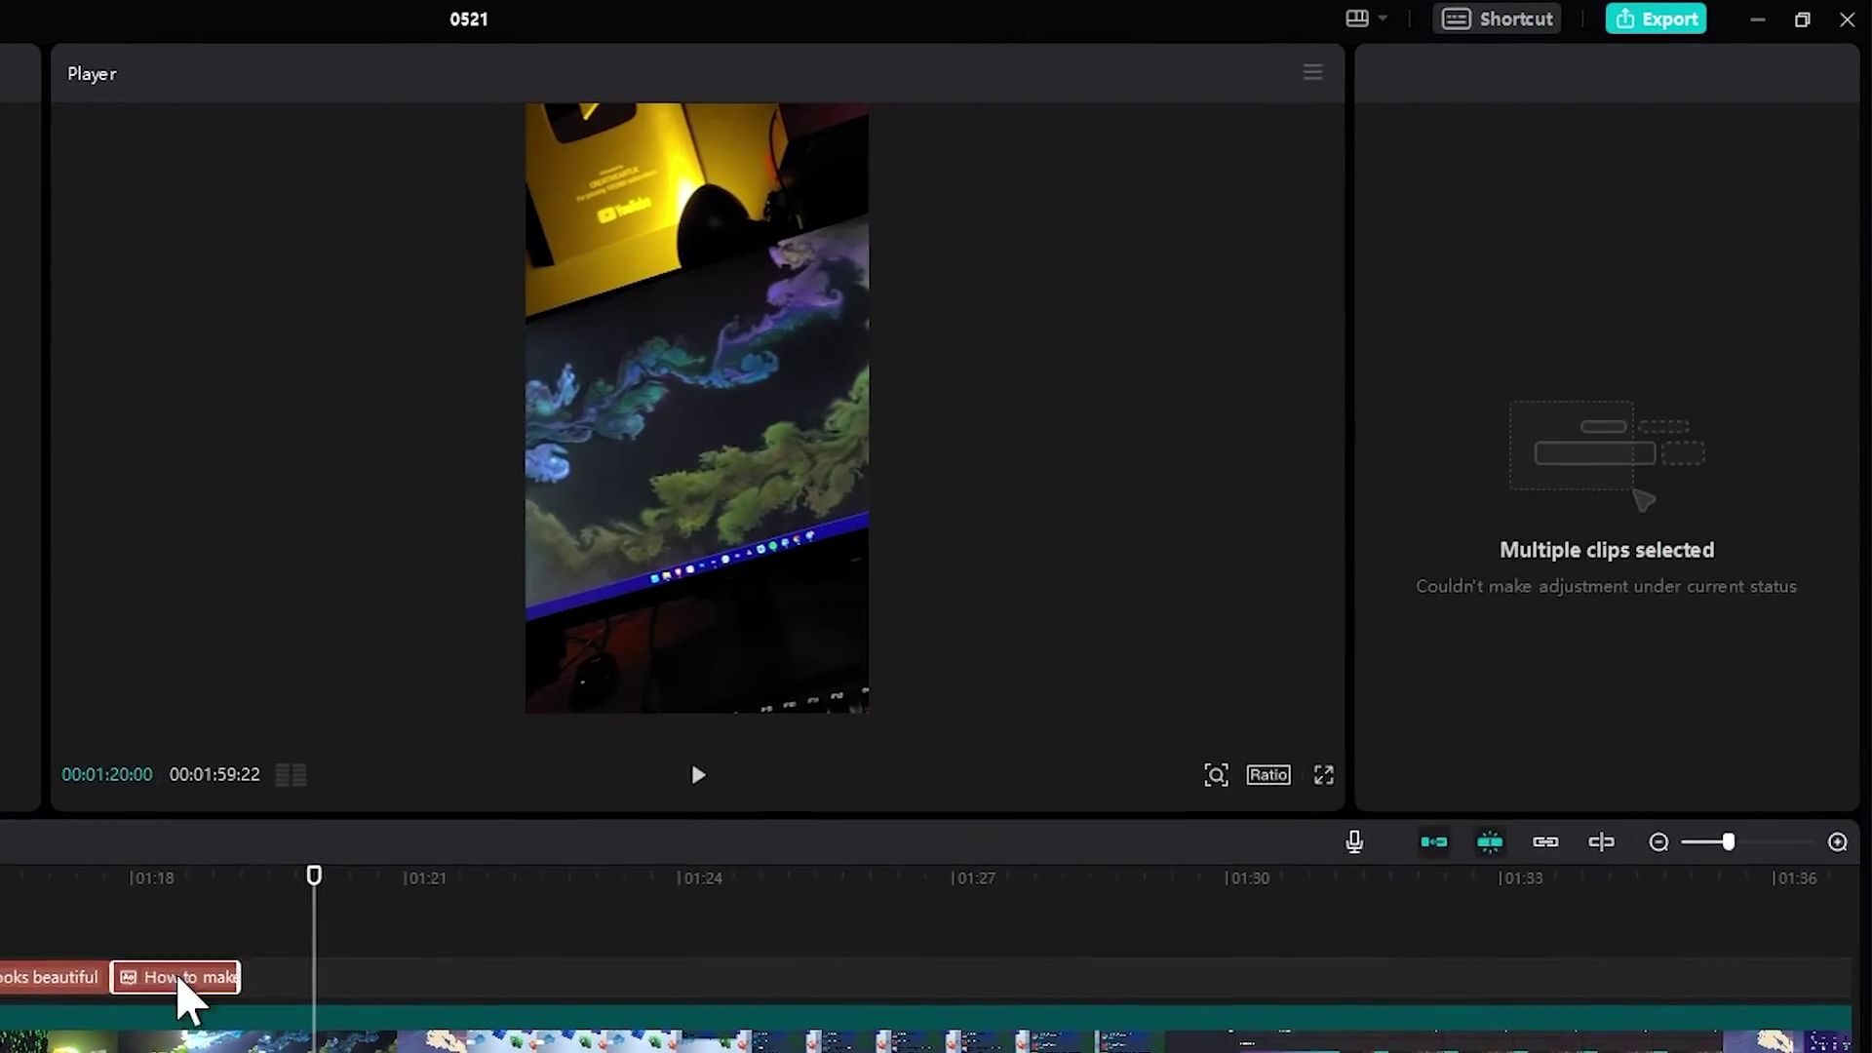
key(space)
click(390, 892)
click(312, 985)
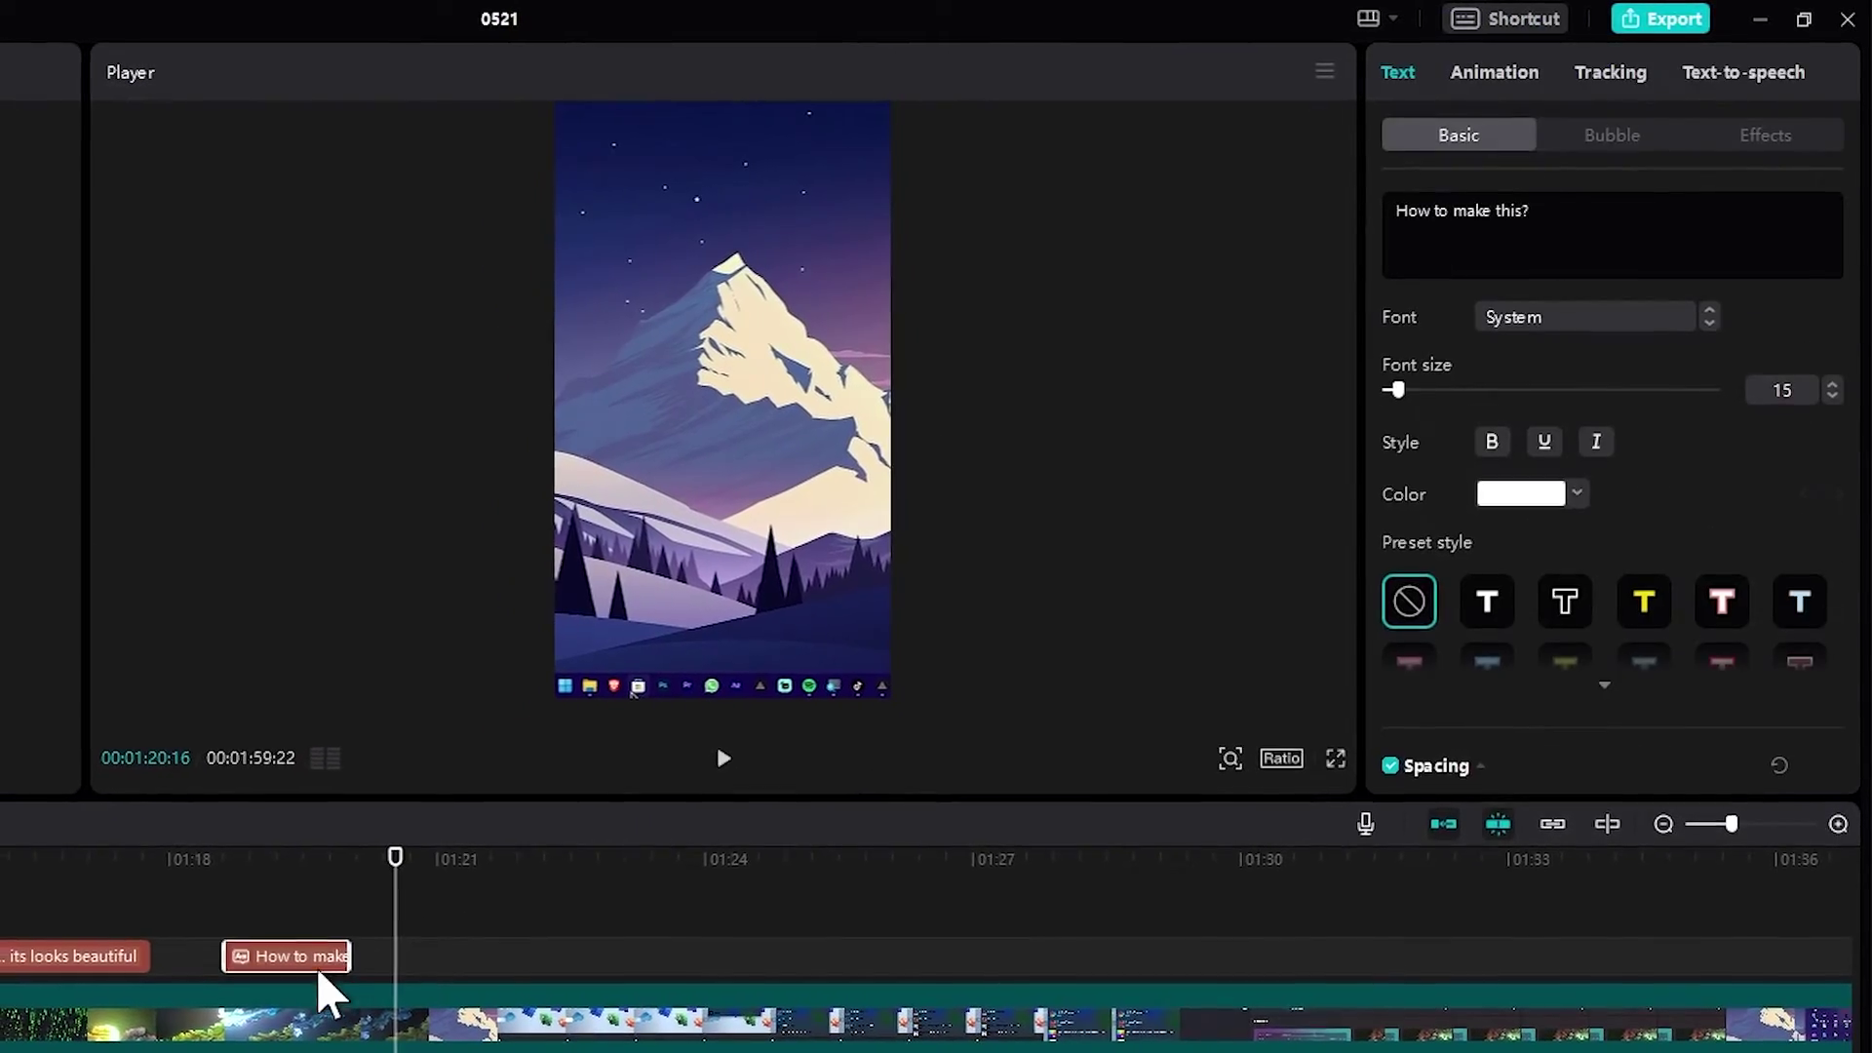
Step: Paste a text clip at 01:20:16 reading "Open the Microsoft app store in pc... then type lively wallpaper and search" and generate its narration with Jessie
key(ctrl+c)
key(ctrl+v)
key(alt+Tab)
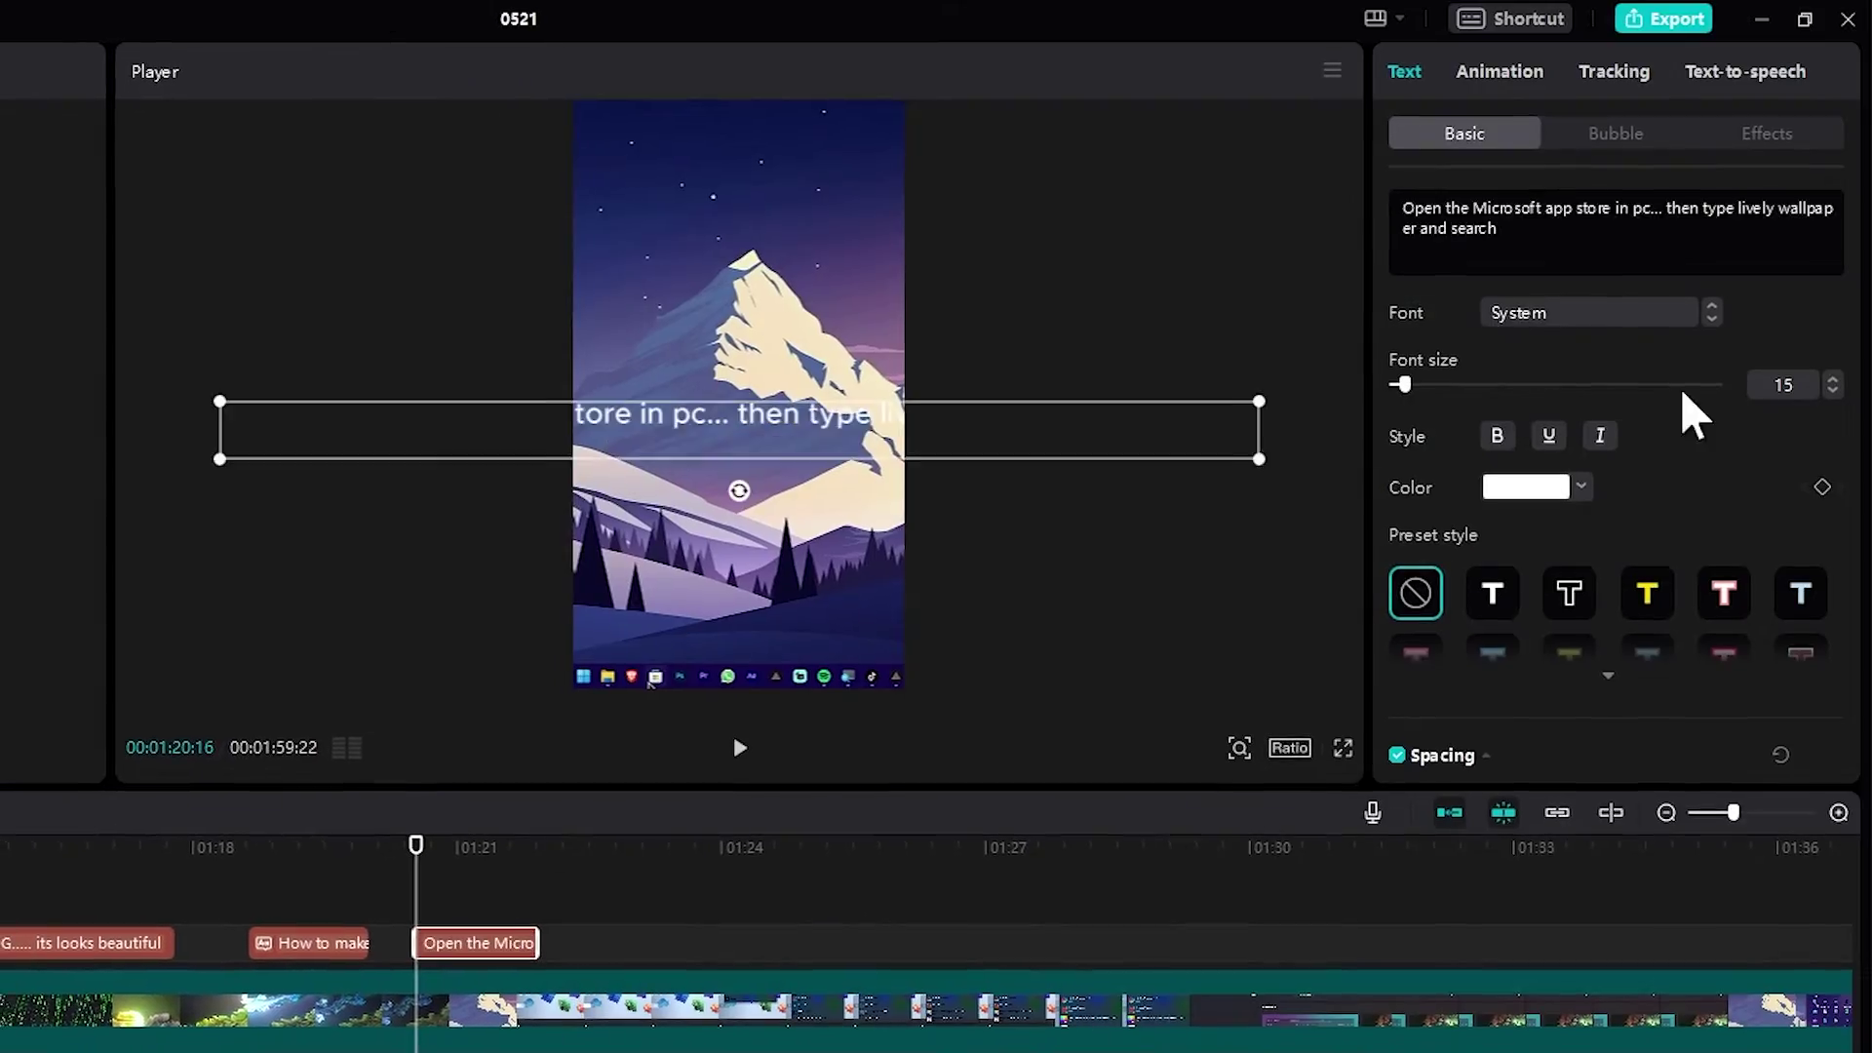
click(1772, 71)
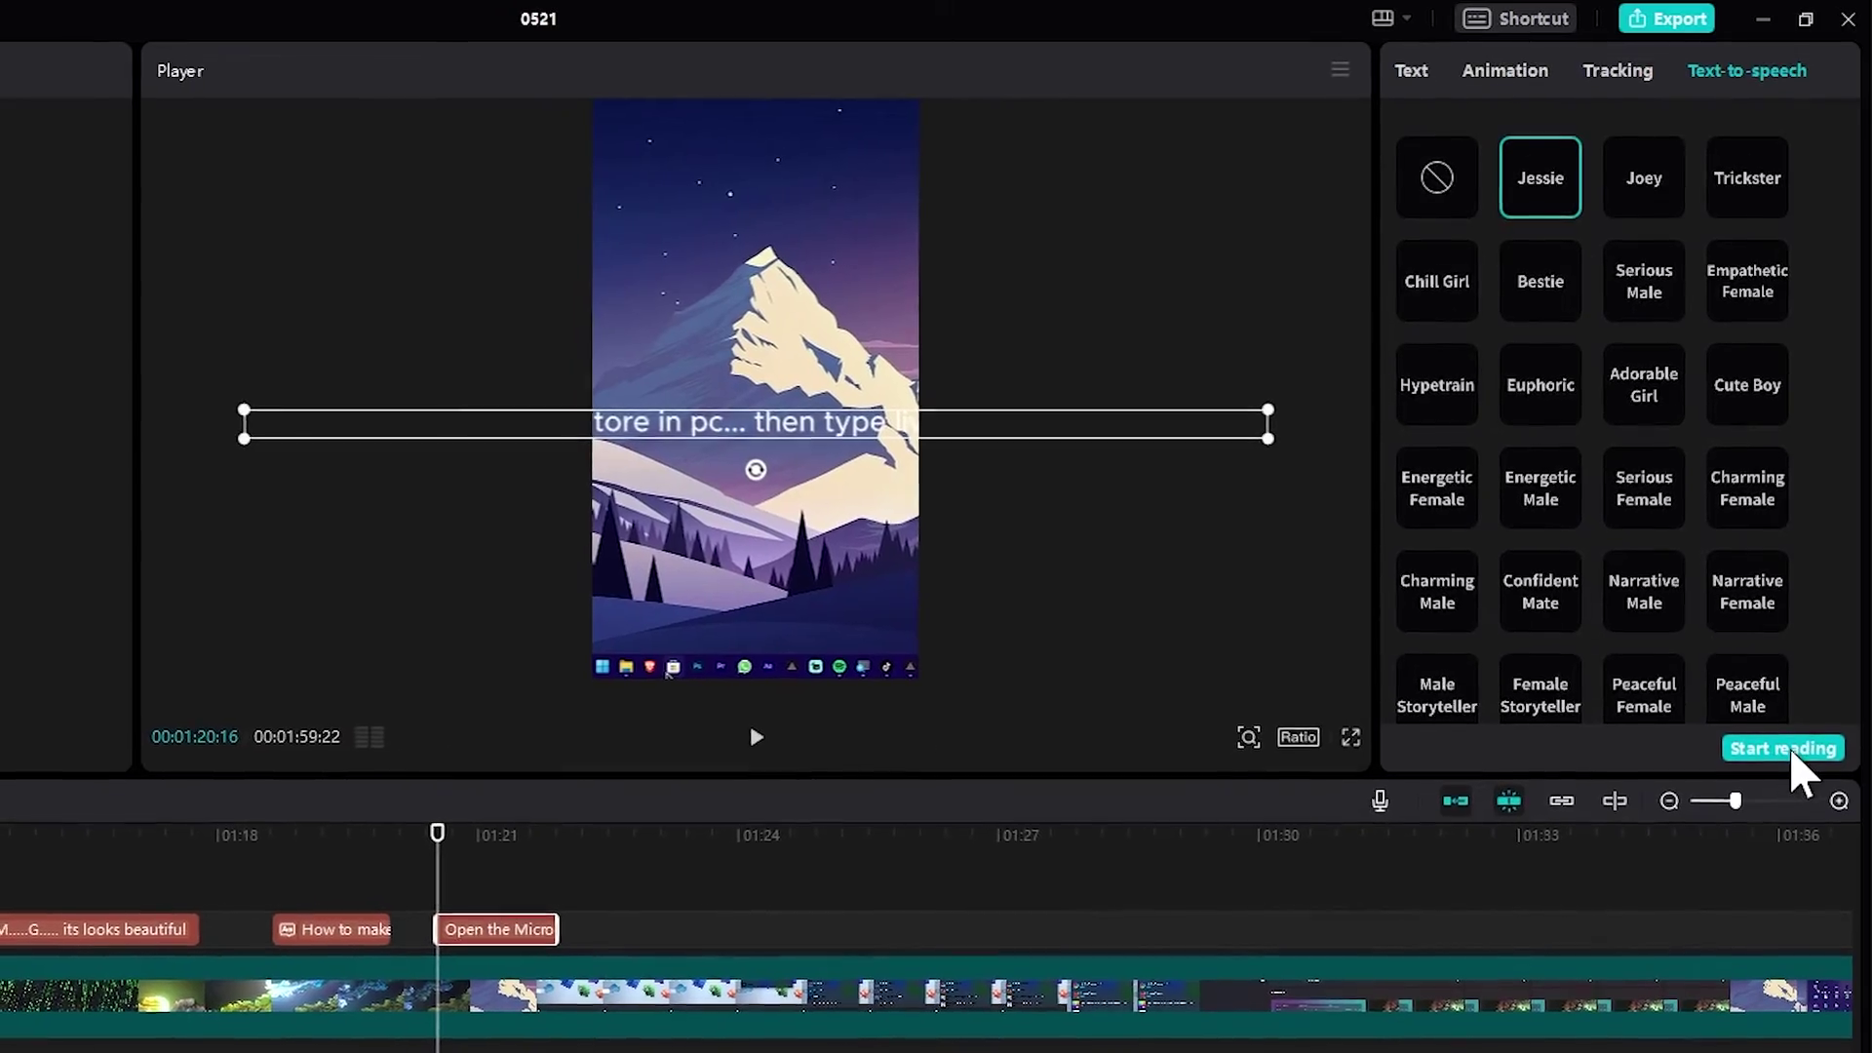
click(1788, 751)
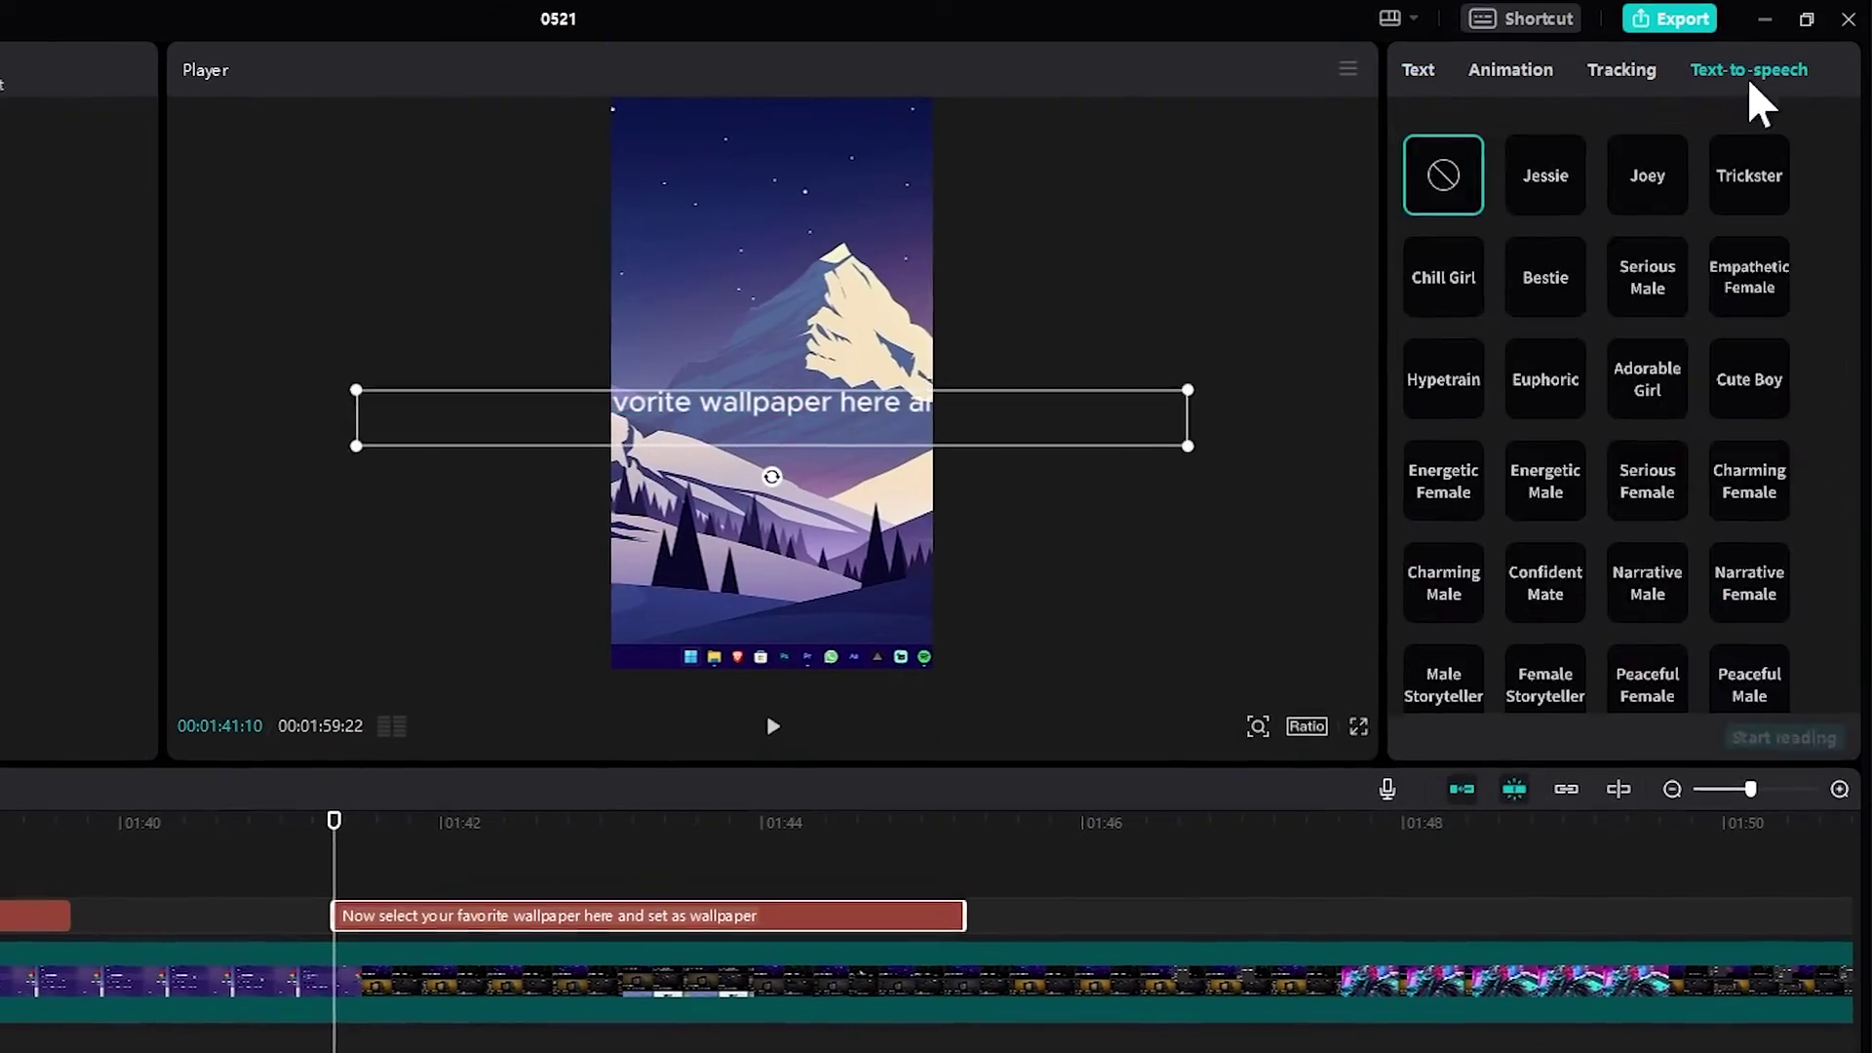
Step: Generate Jessie narration for the "Now select your favorite wallpaper" clip at 01:41:10, and add the note's "Now done" line at about 01:47:26
click(1538, 175)
click(1775, 733)
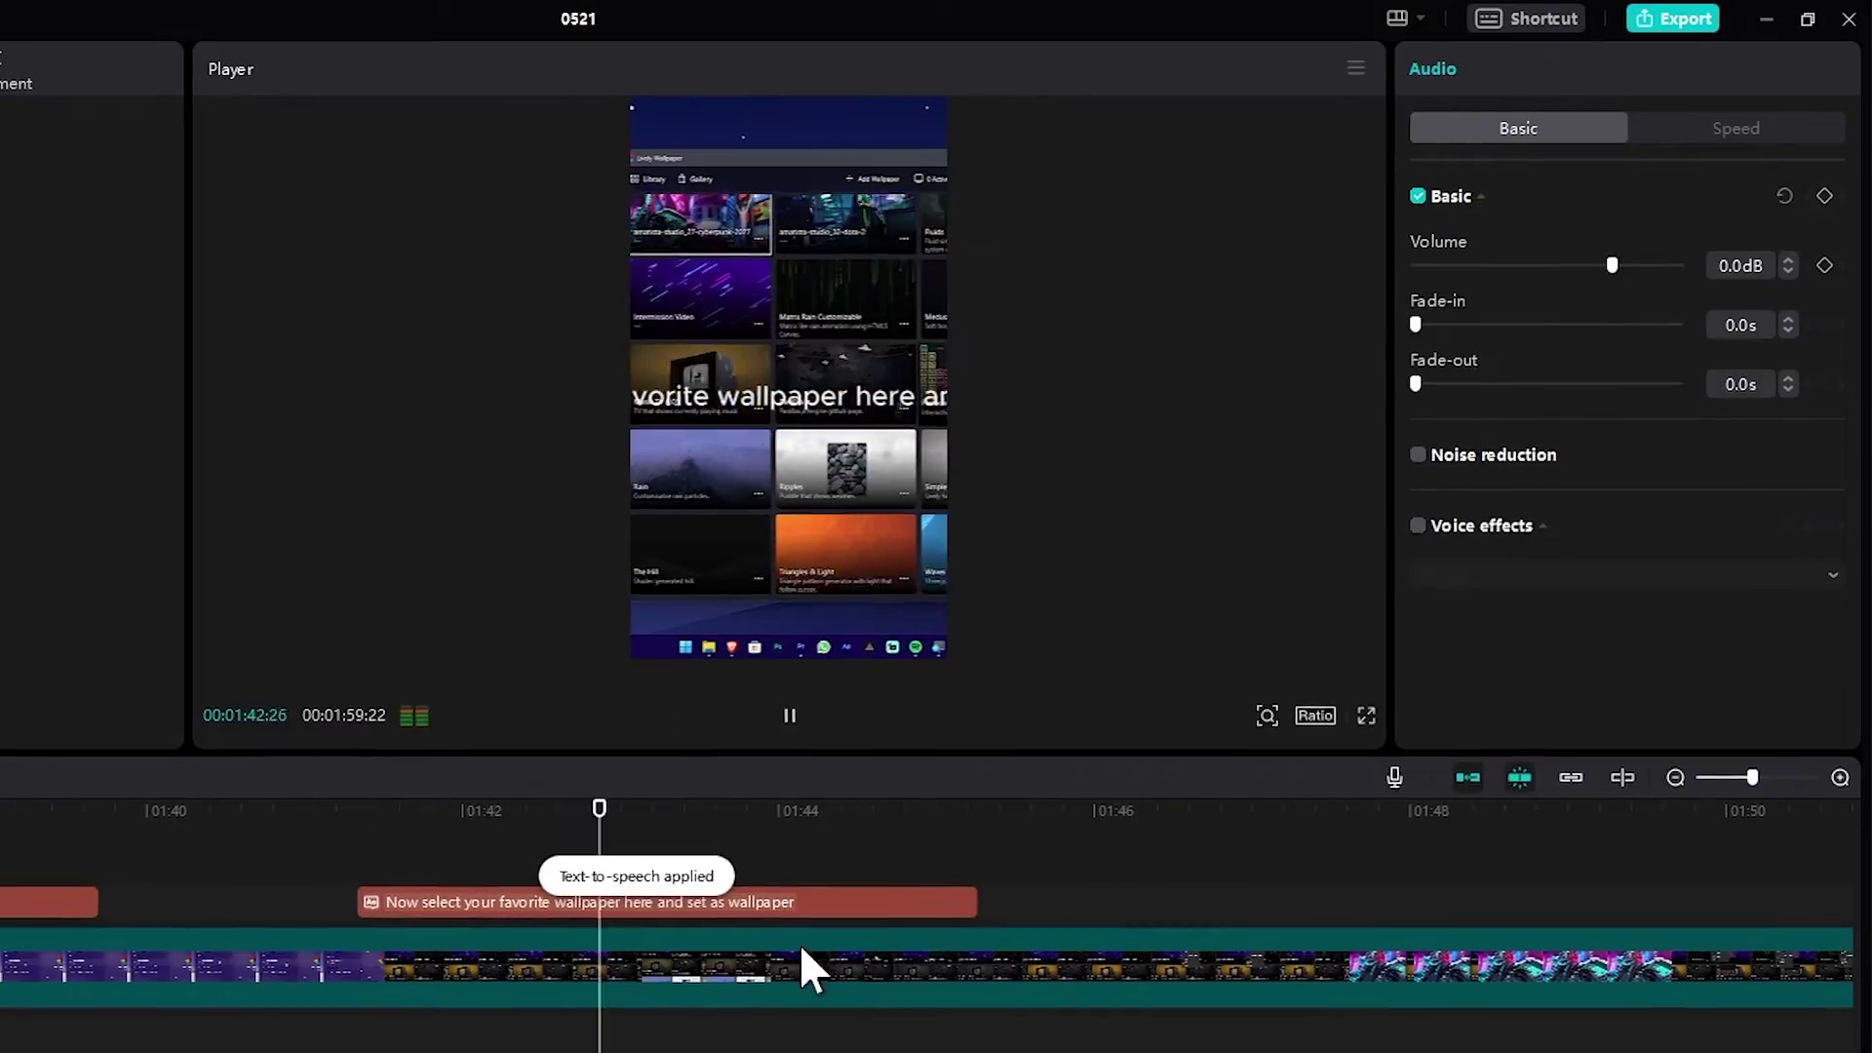
drag(960, 896, 1310, 896)
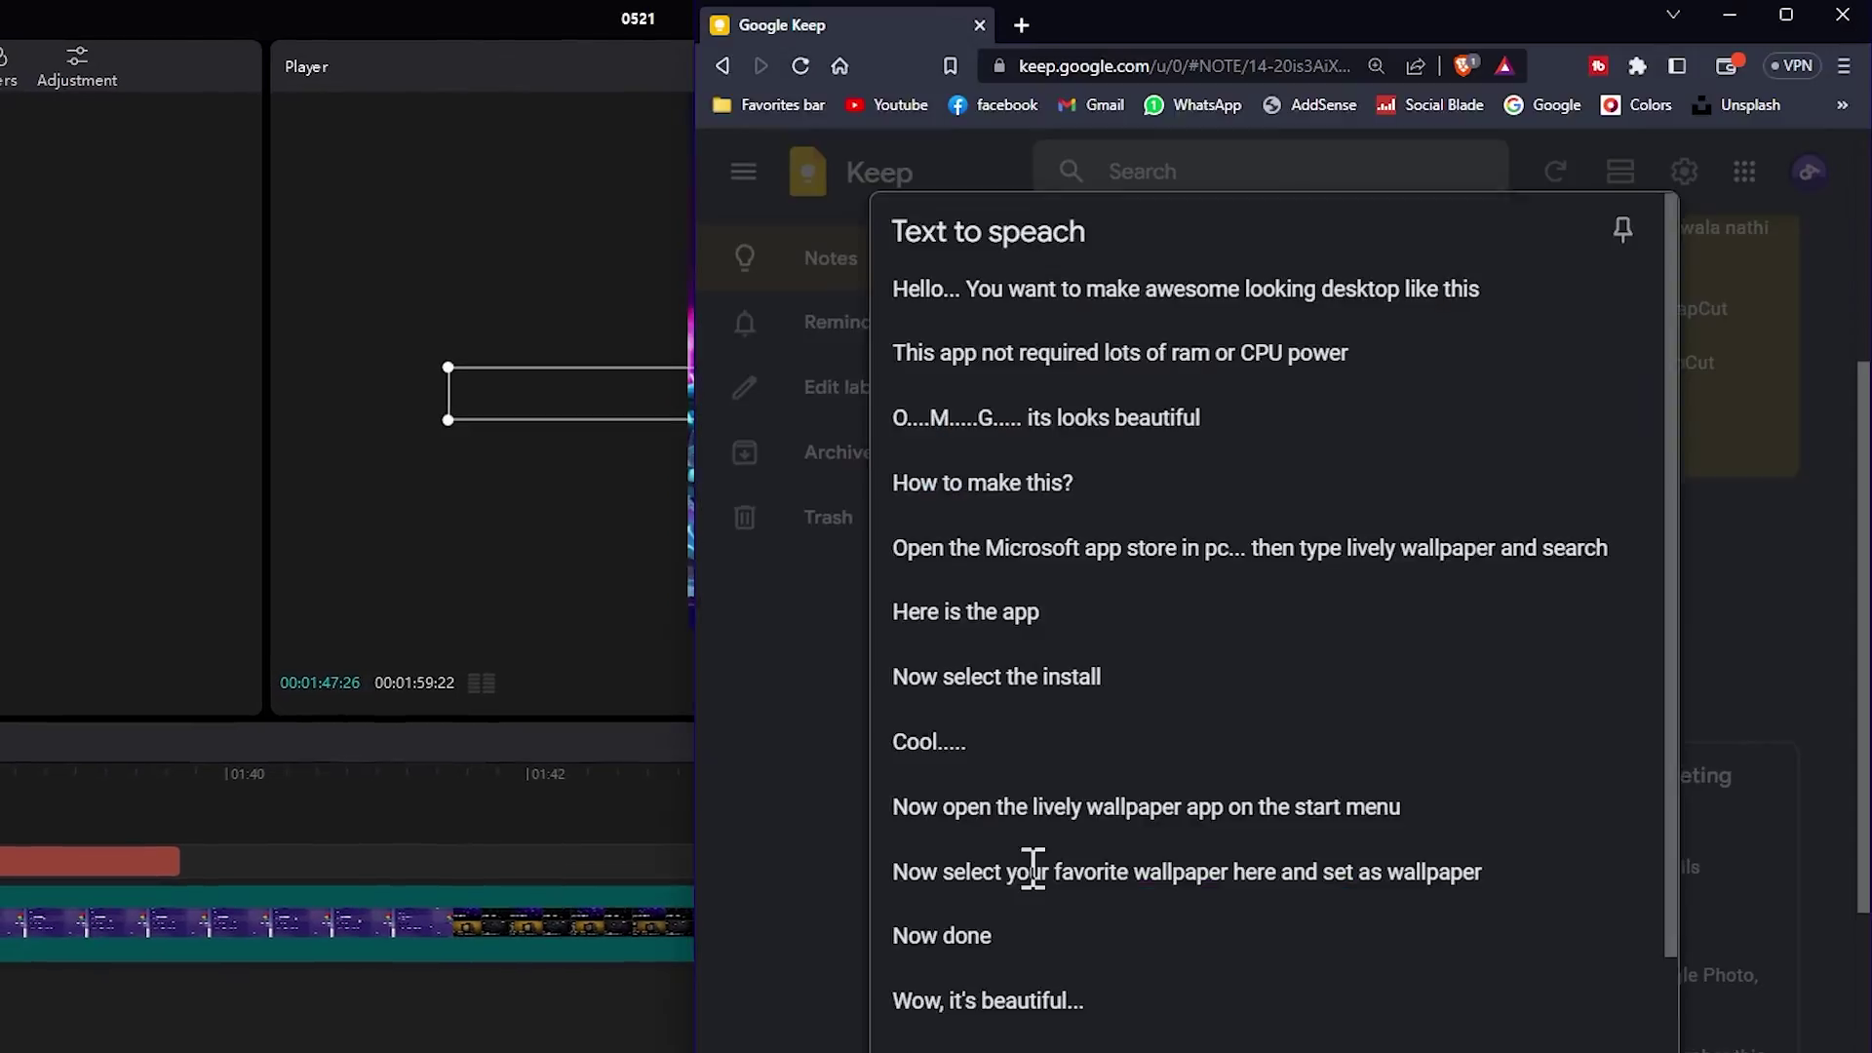
drag(902, 927, 1004, 927)
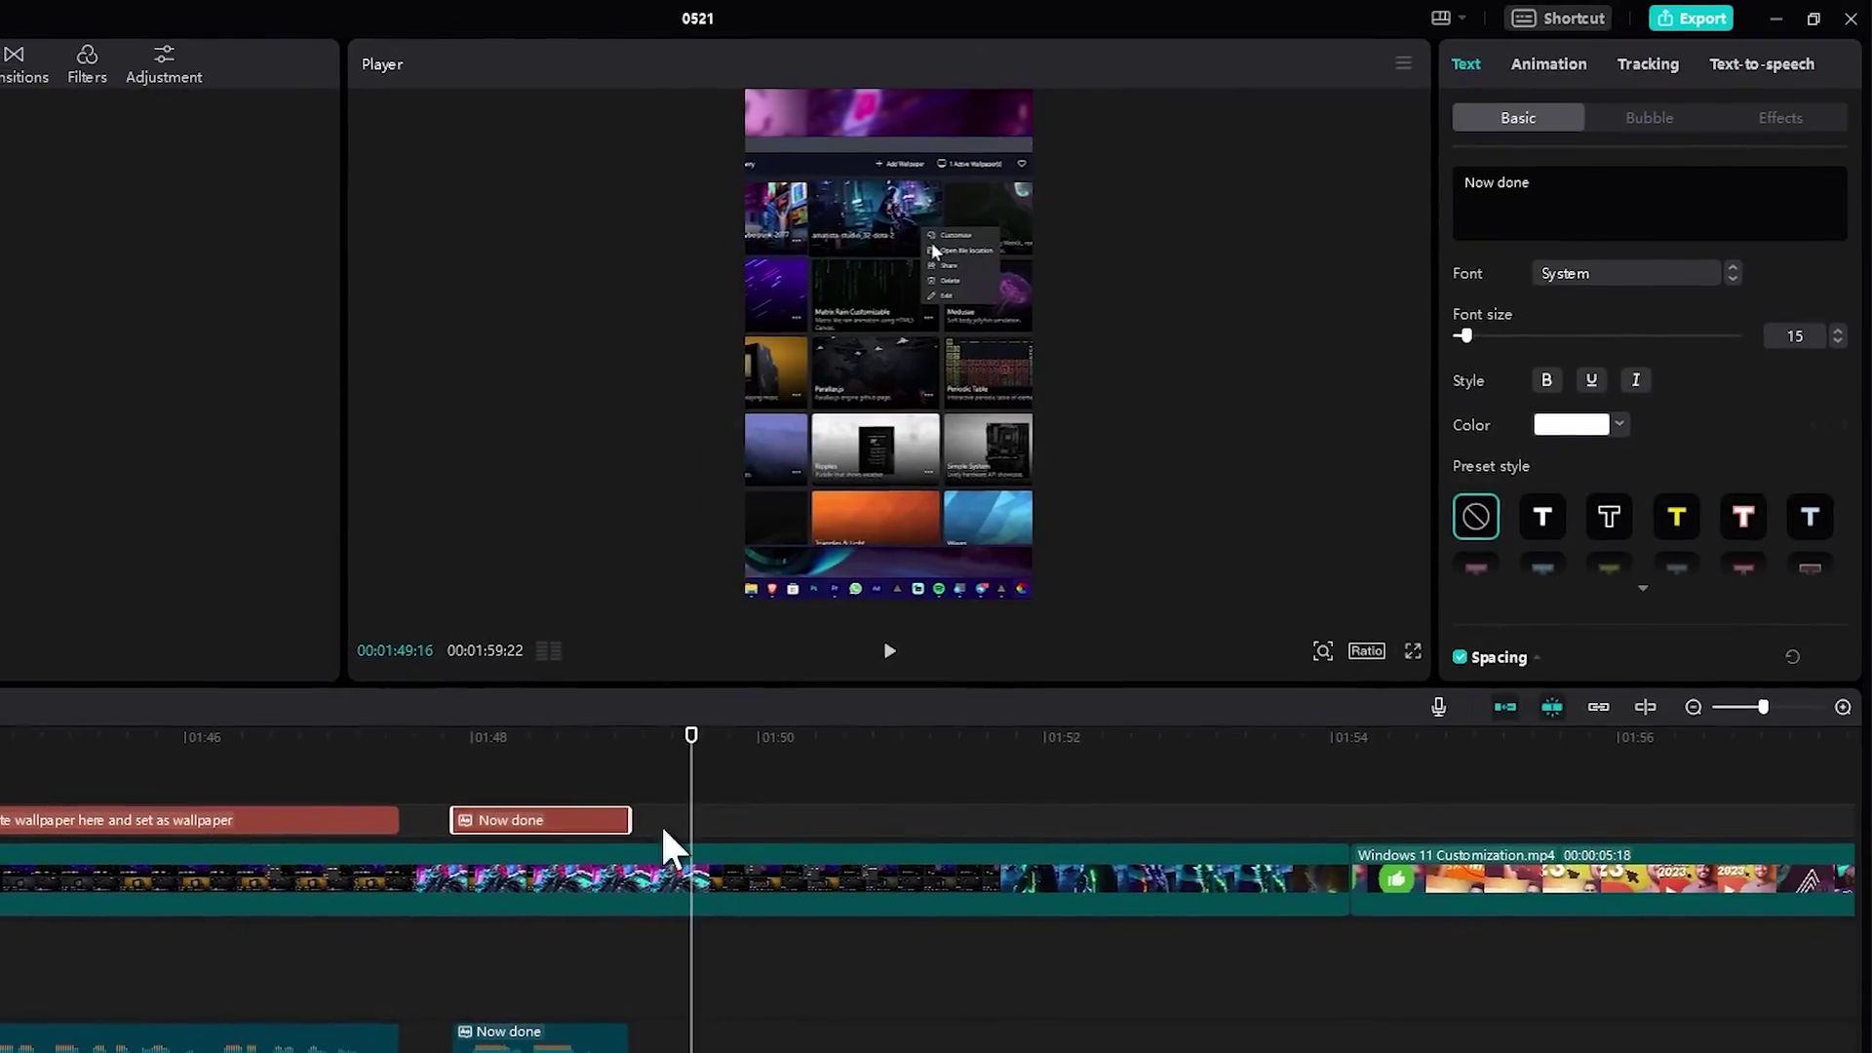
Step: Add a "Wow, it's beautiful..." text clip at about 01:51 and generate its narration with the Jessie voice
drag(669, 835, 1005, 853)
key(super+v)
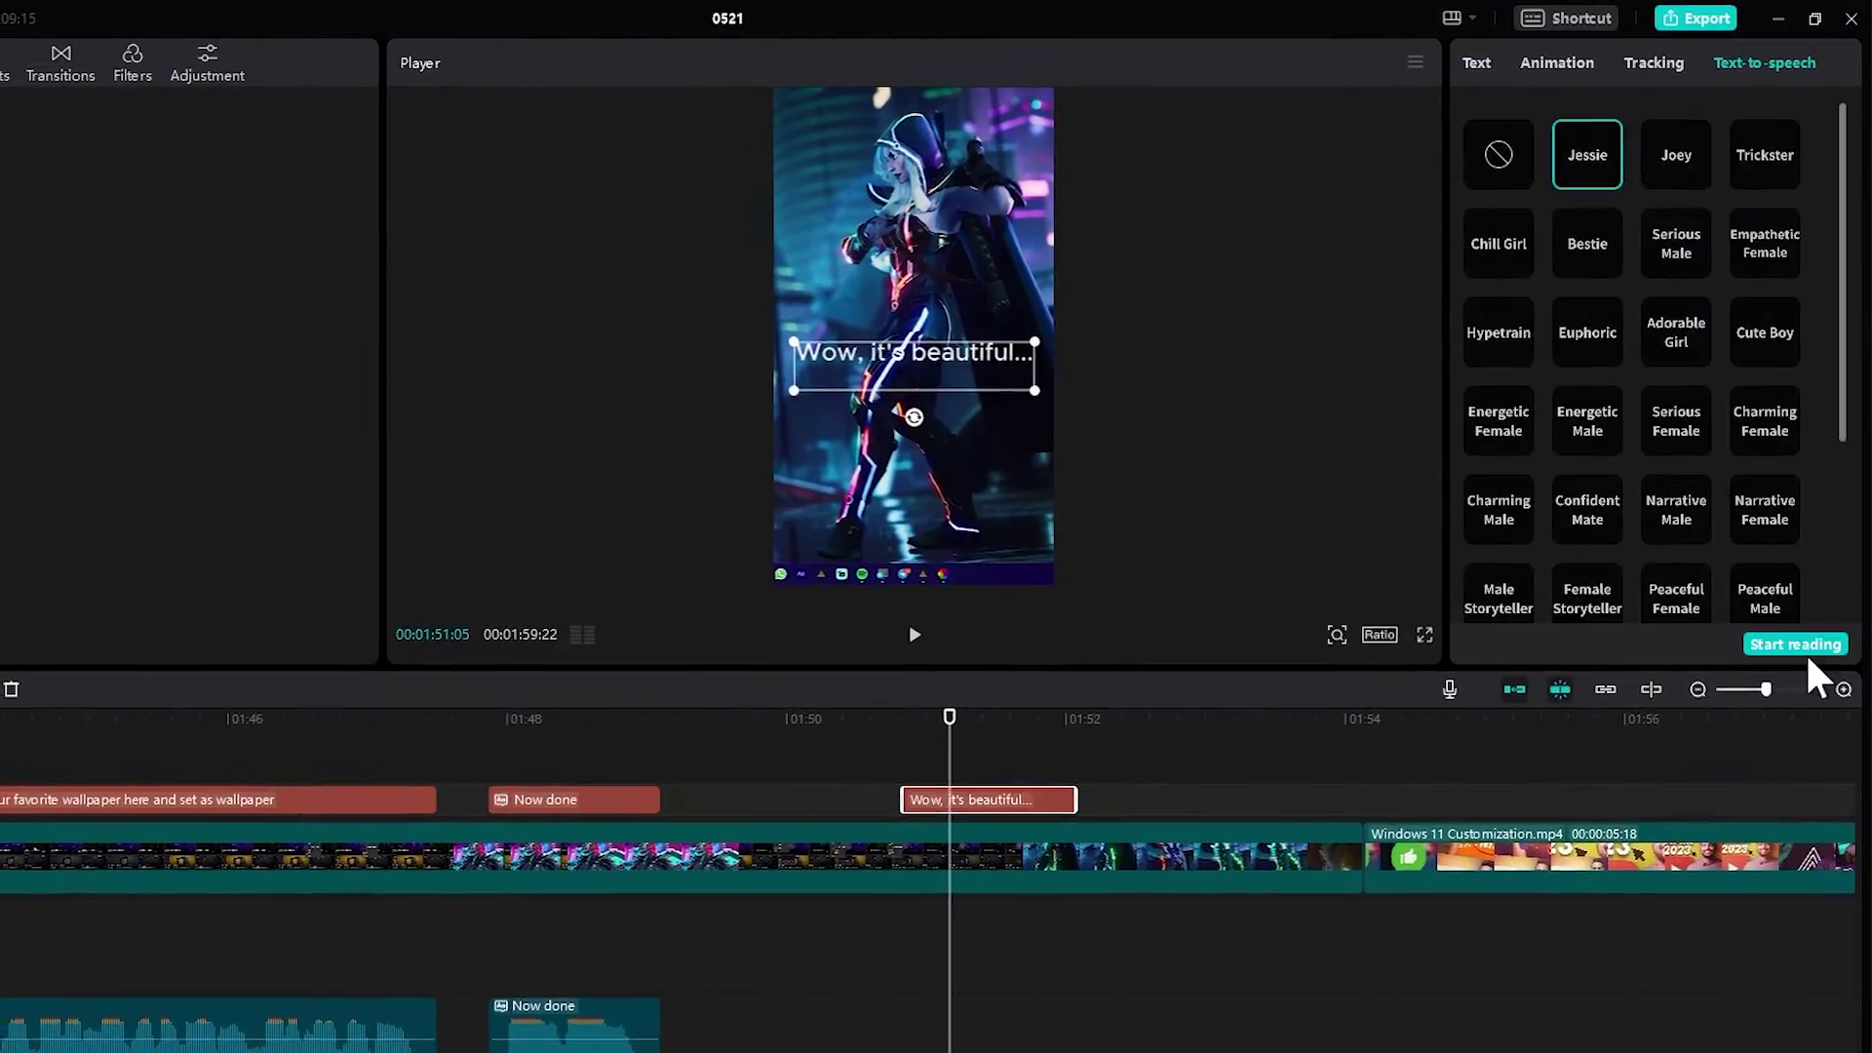
click(1815, 663)
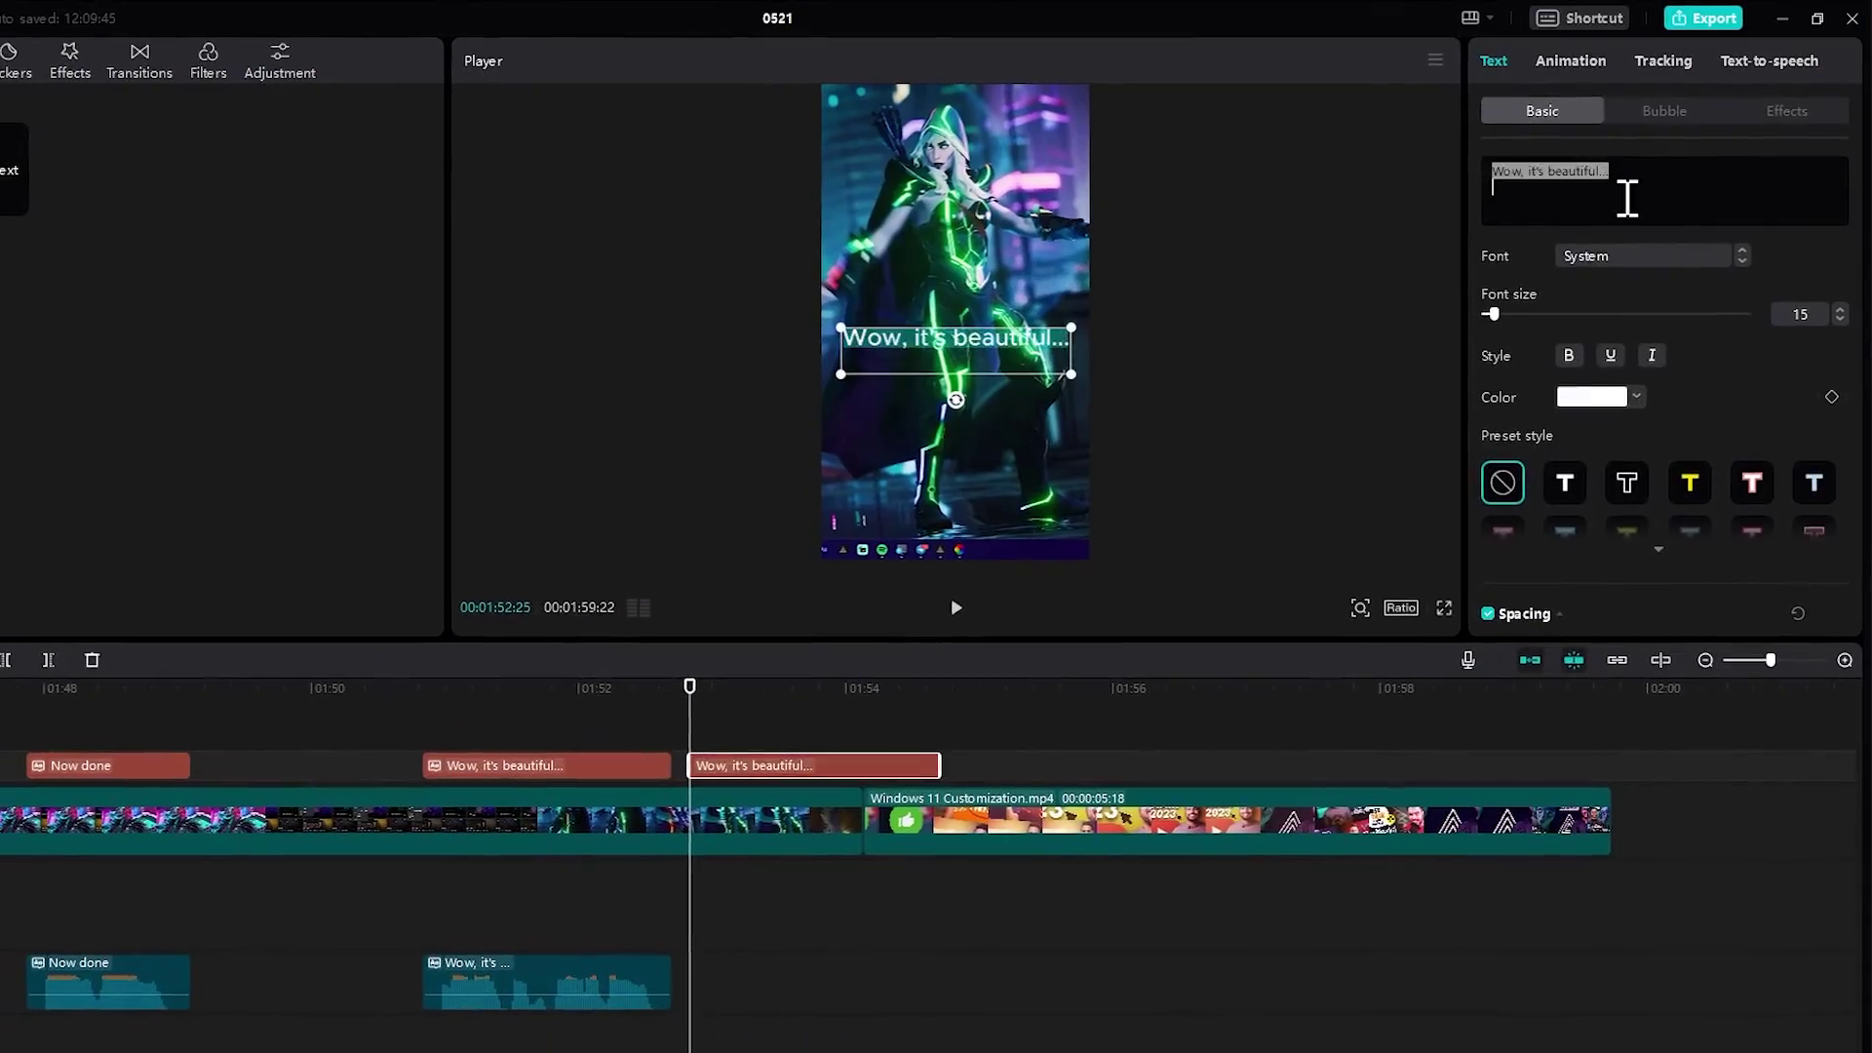
Step: Add narrated text clips "It's awesome..." at 01:52:25 and "Do you want to know cool tricks like this?... don't forget to follow us on TikTok" at about 01:54:13
click(1809, 634)
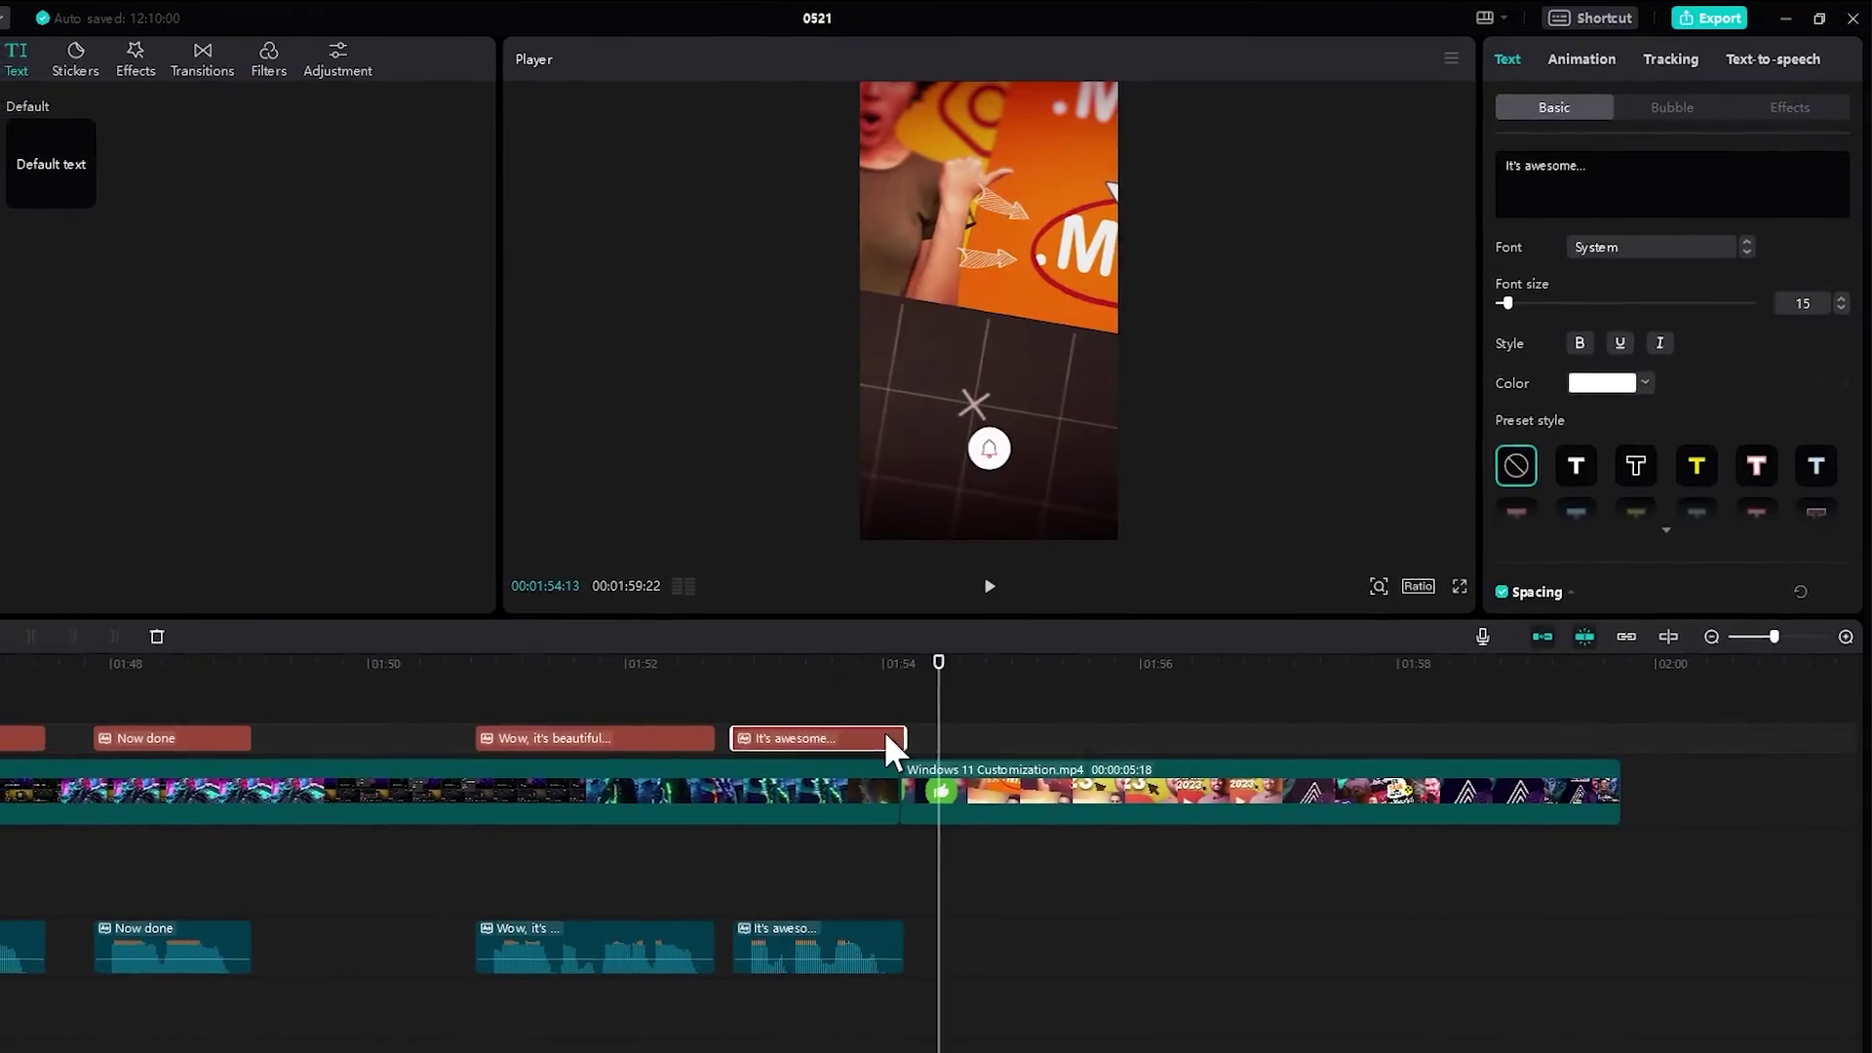
key(super+v)
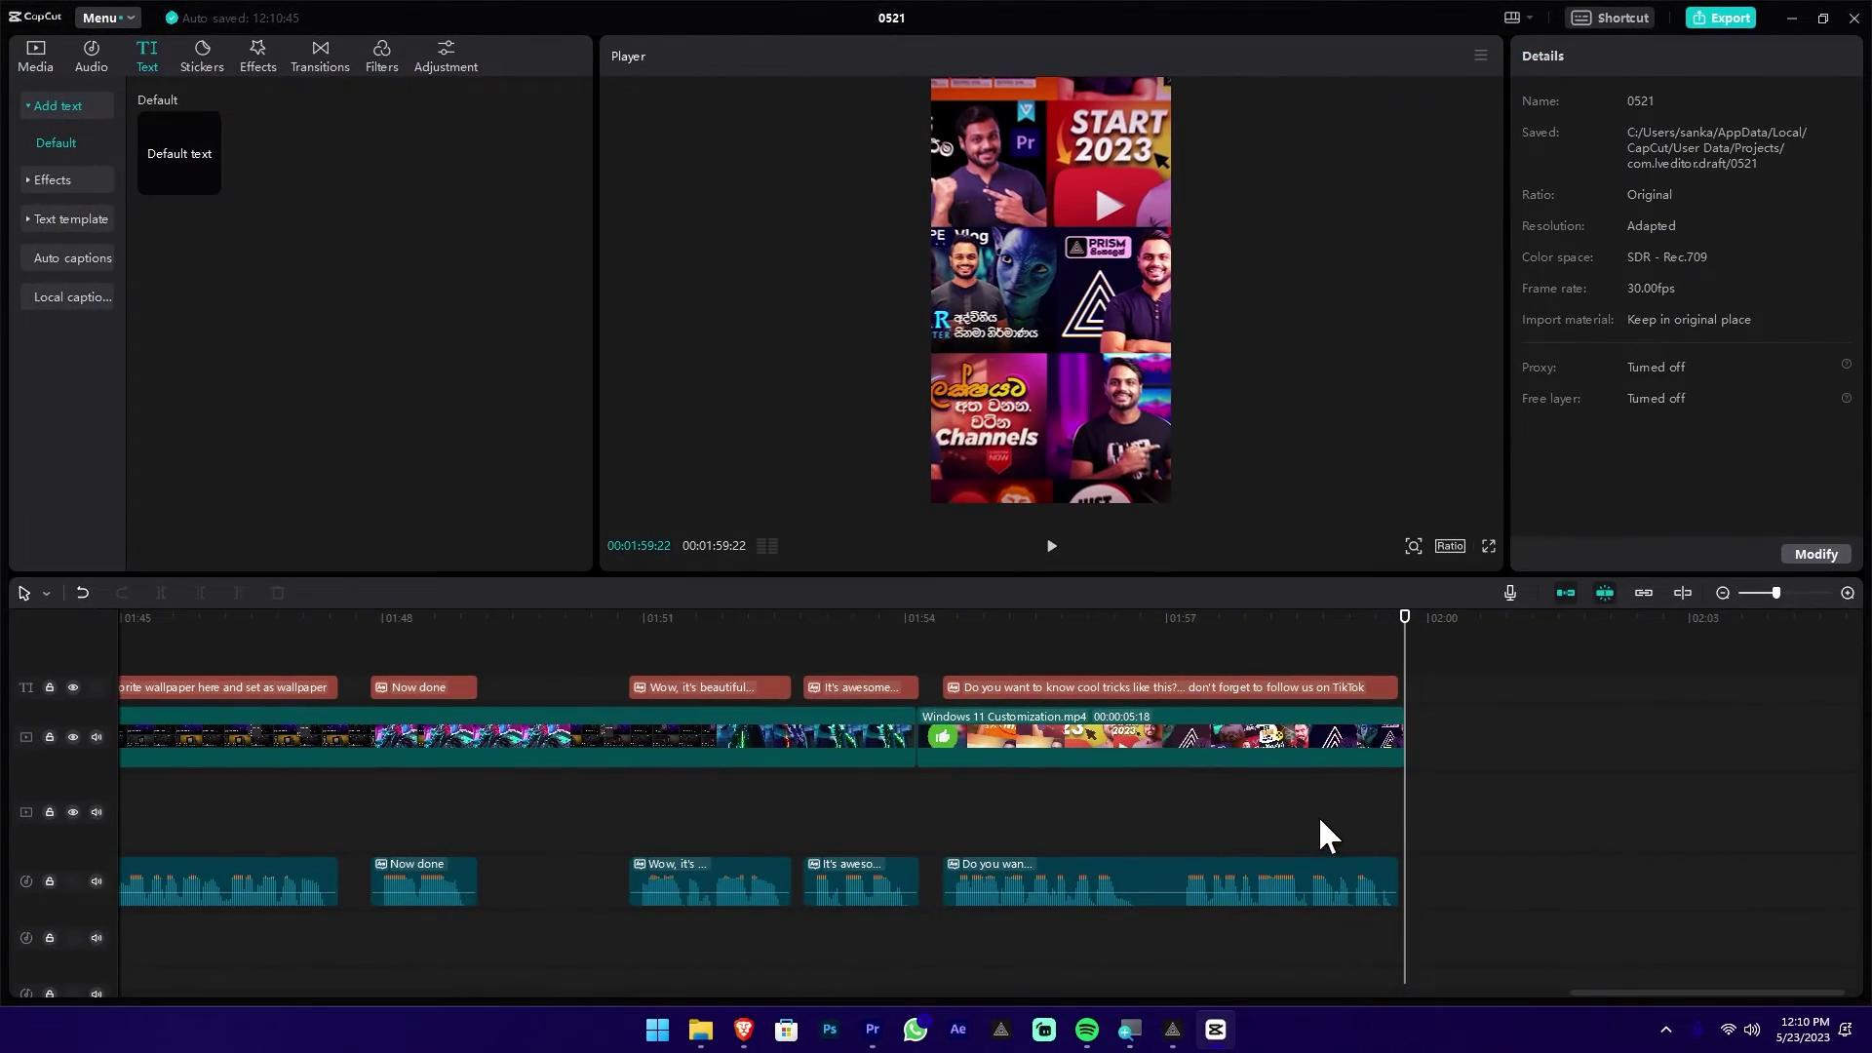
Step: Review the whole timeline and select all narration audio clips belonging to the second video copy
scroll(1243, 804, down, 6)
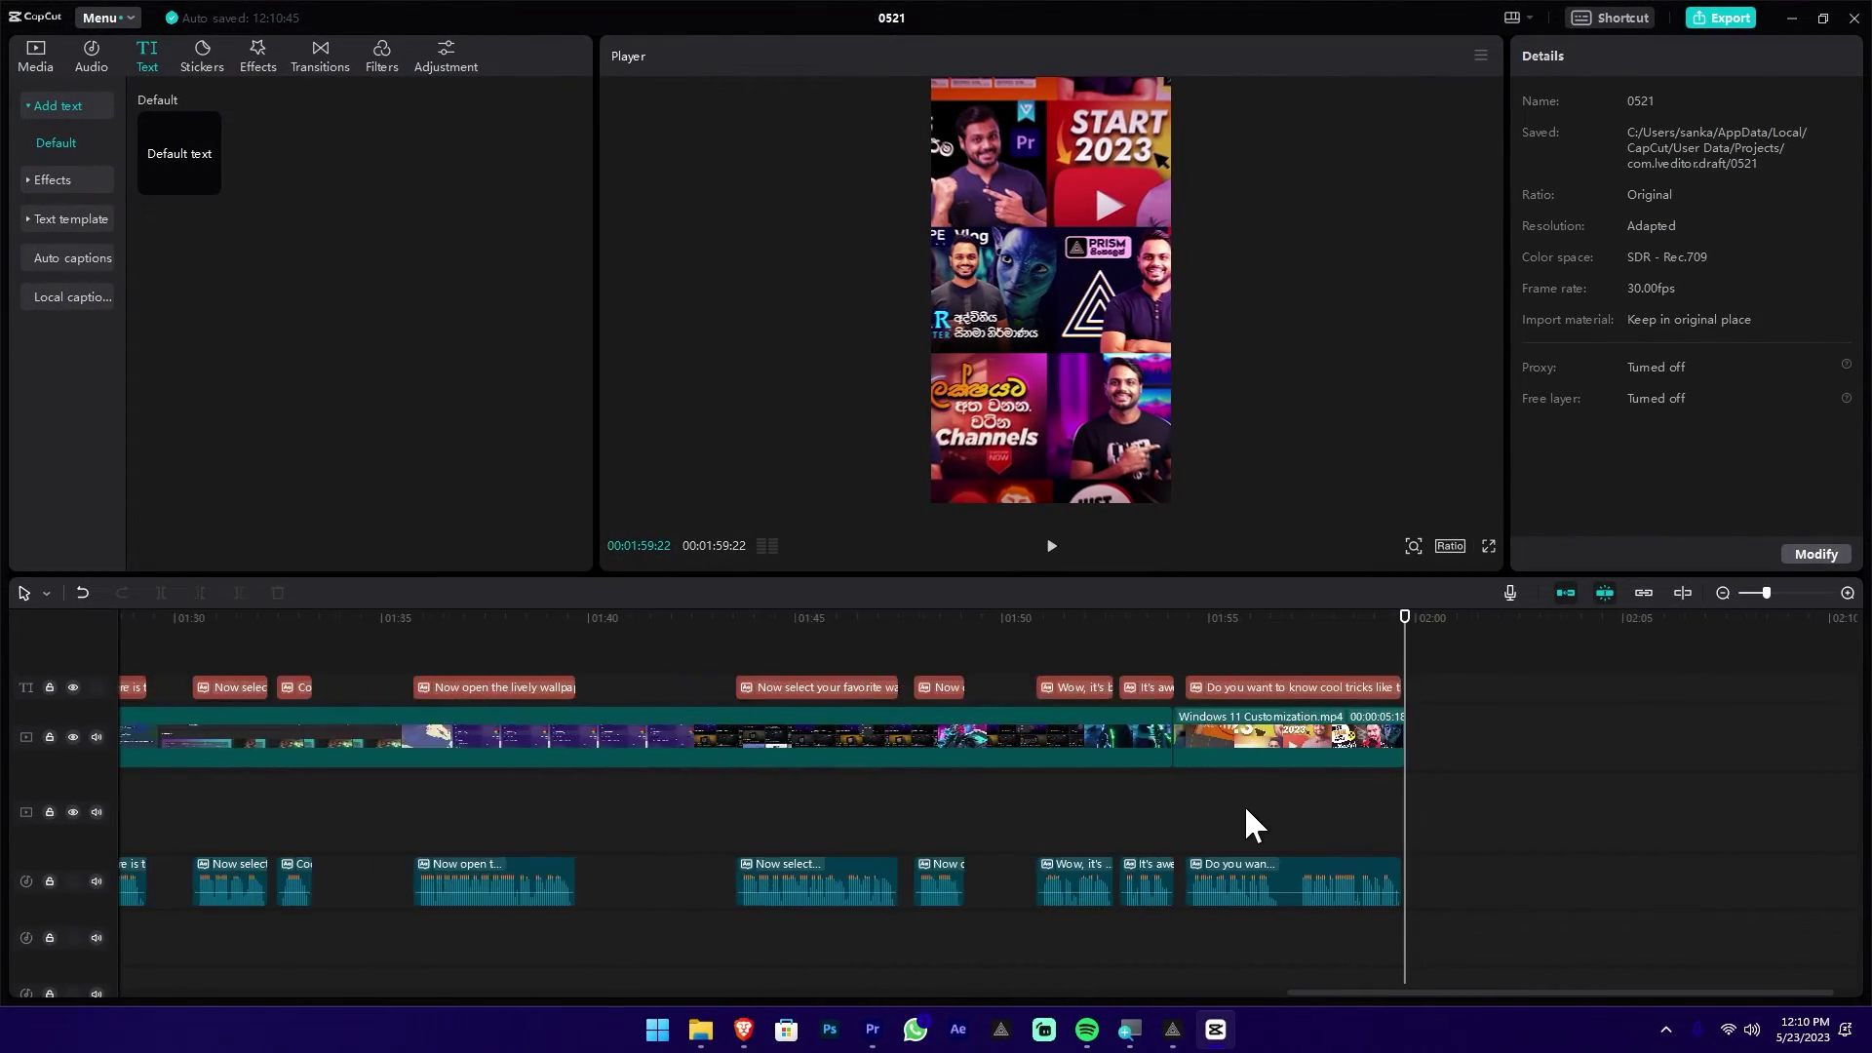
scroll(1244, 804, down, 2)
drag(341, 660, 1287, 688)
drag(1560, 866, 361, 867)
scroll(575, 857, down, 1)
scroll(589, 841, up, 1)
scroll(590, 843, down, 3)
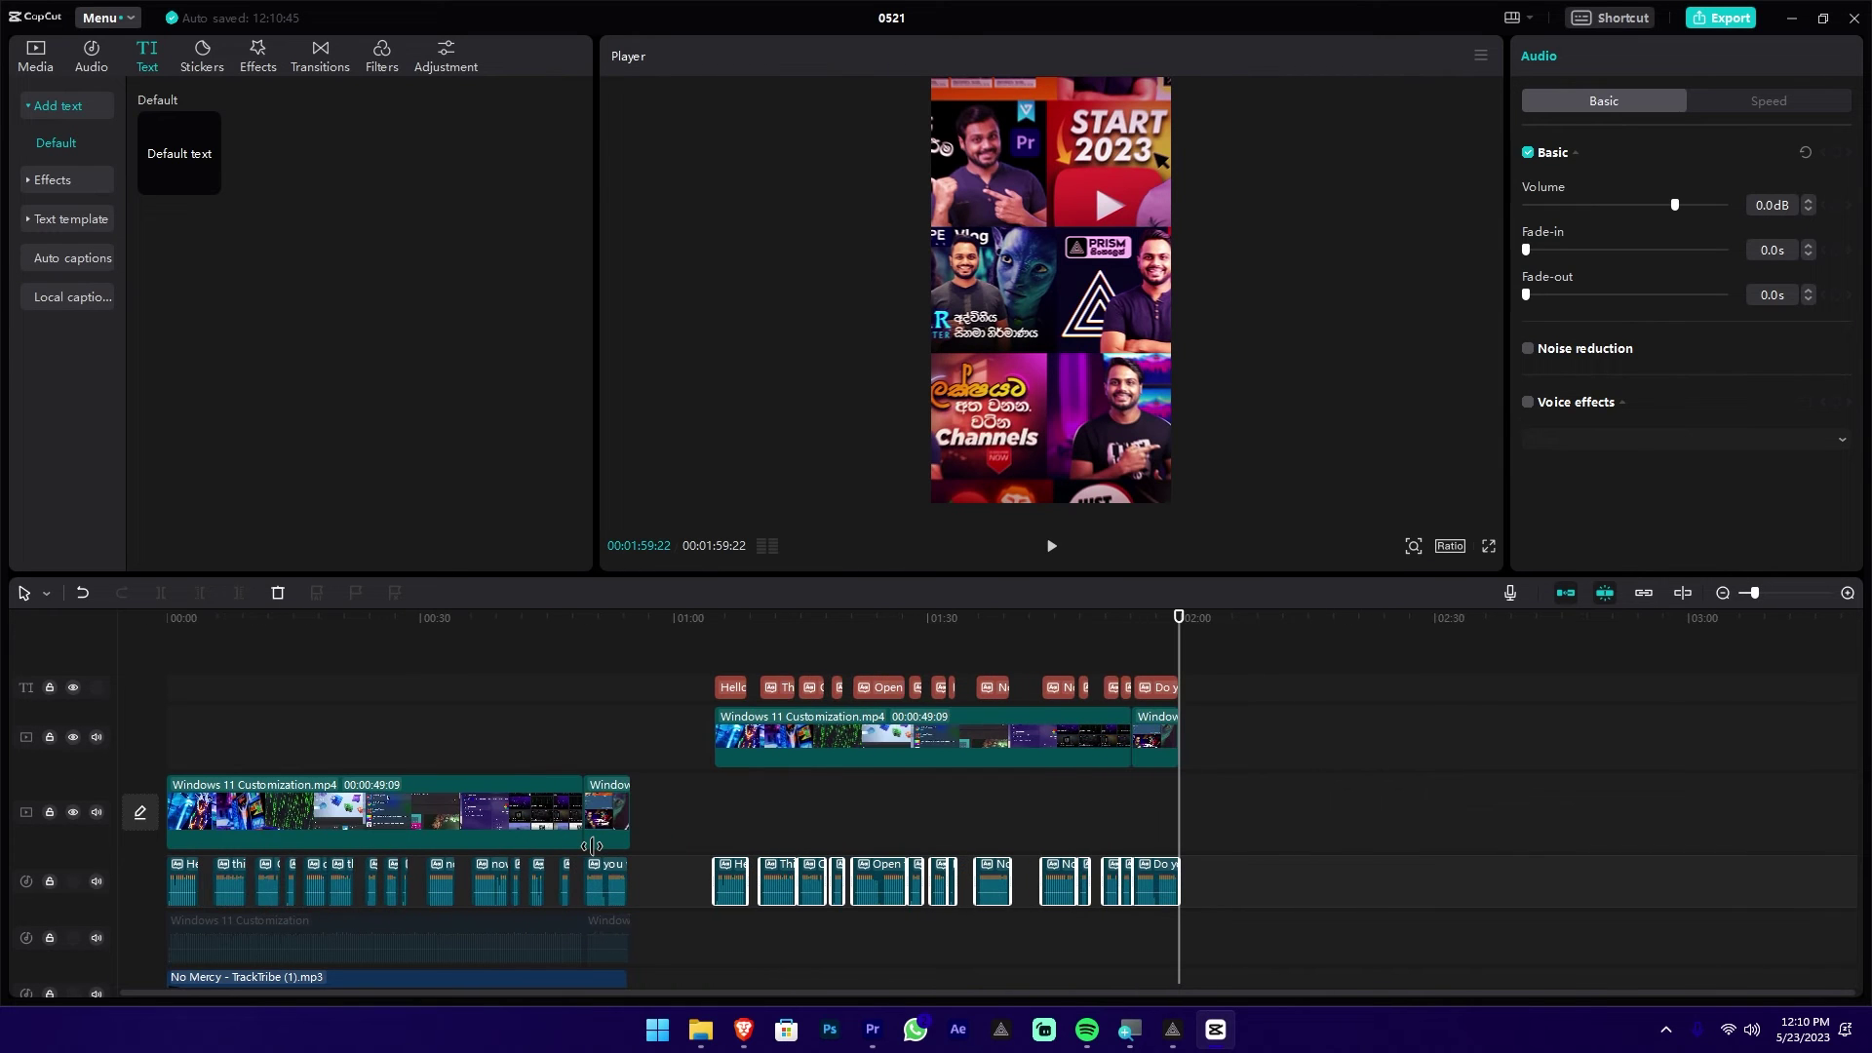
Step: Add the No Mercy music file to an audio track, aligned with the start of the second video copy
click(35, 55)
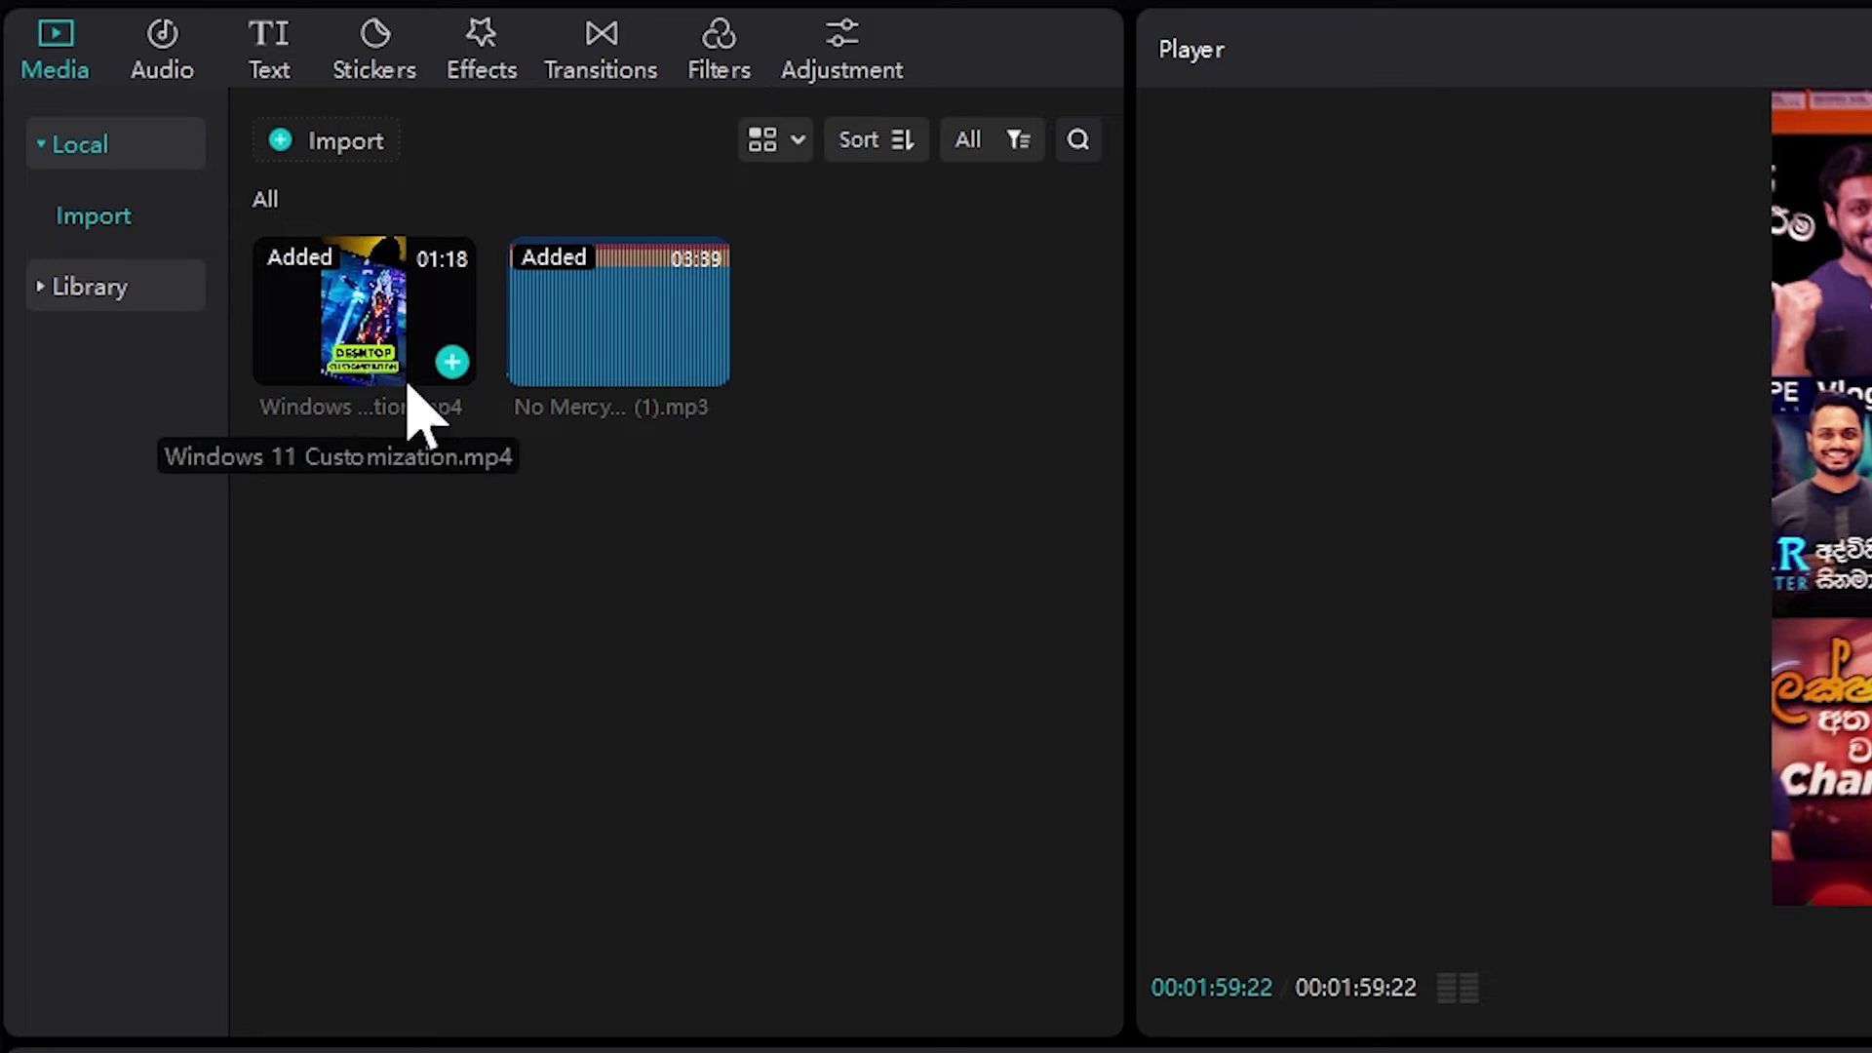
drag(640, 364, 1187, 1052)
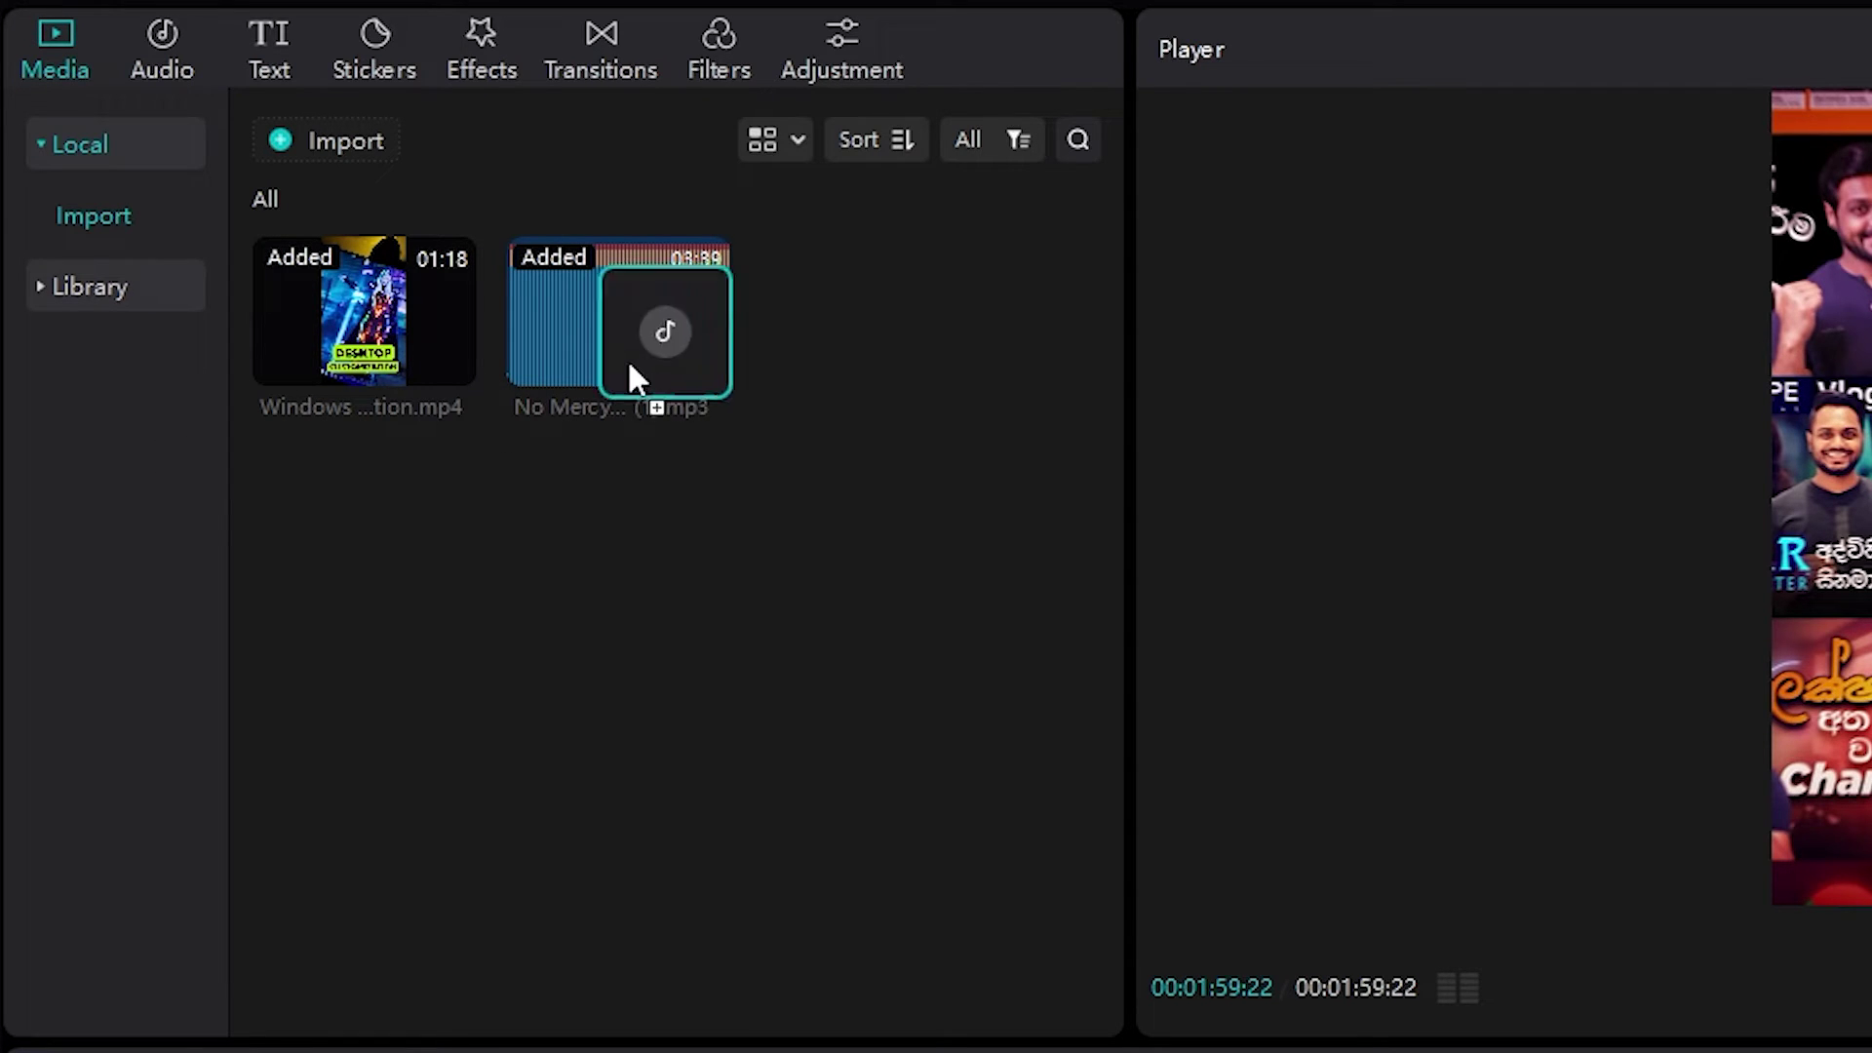
drag(242, 733, 411, 879)
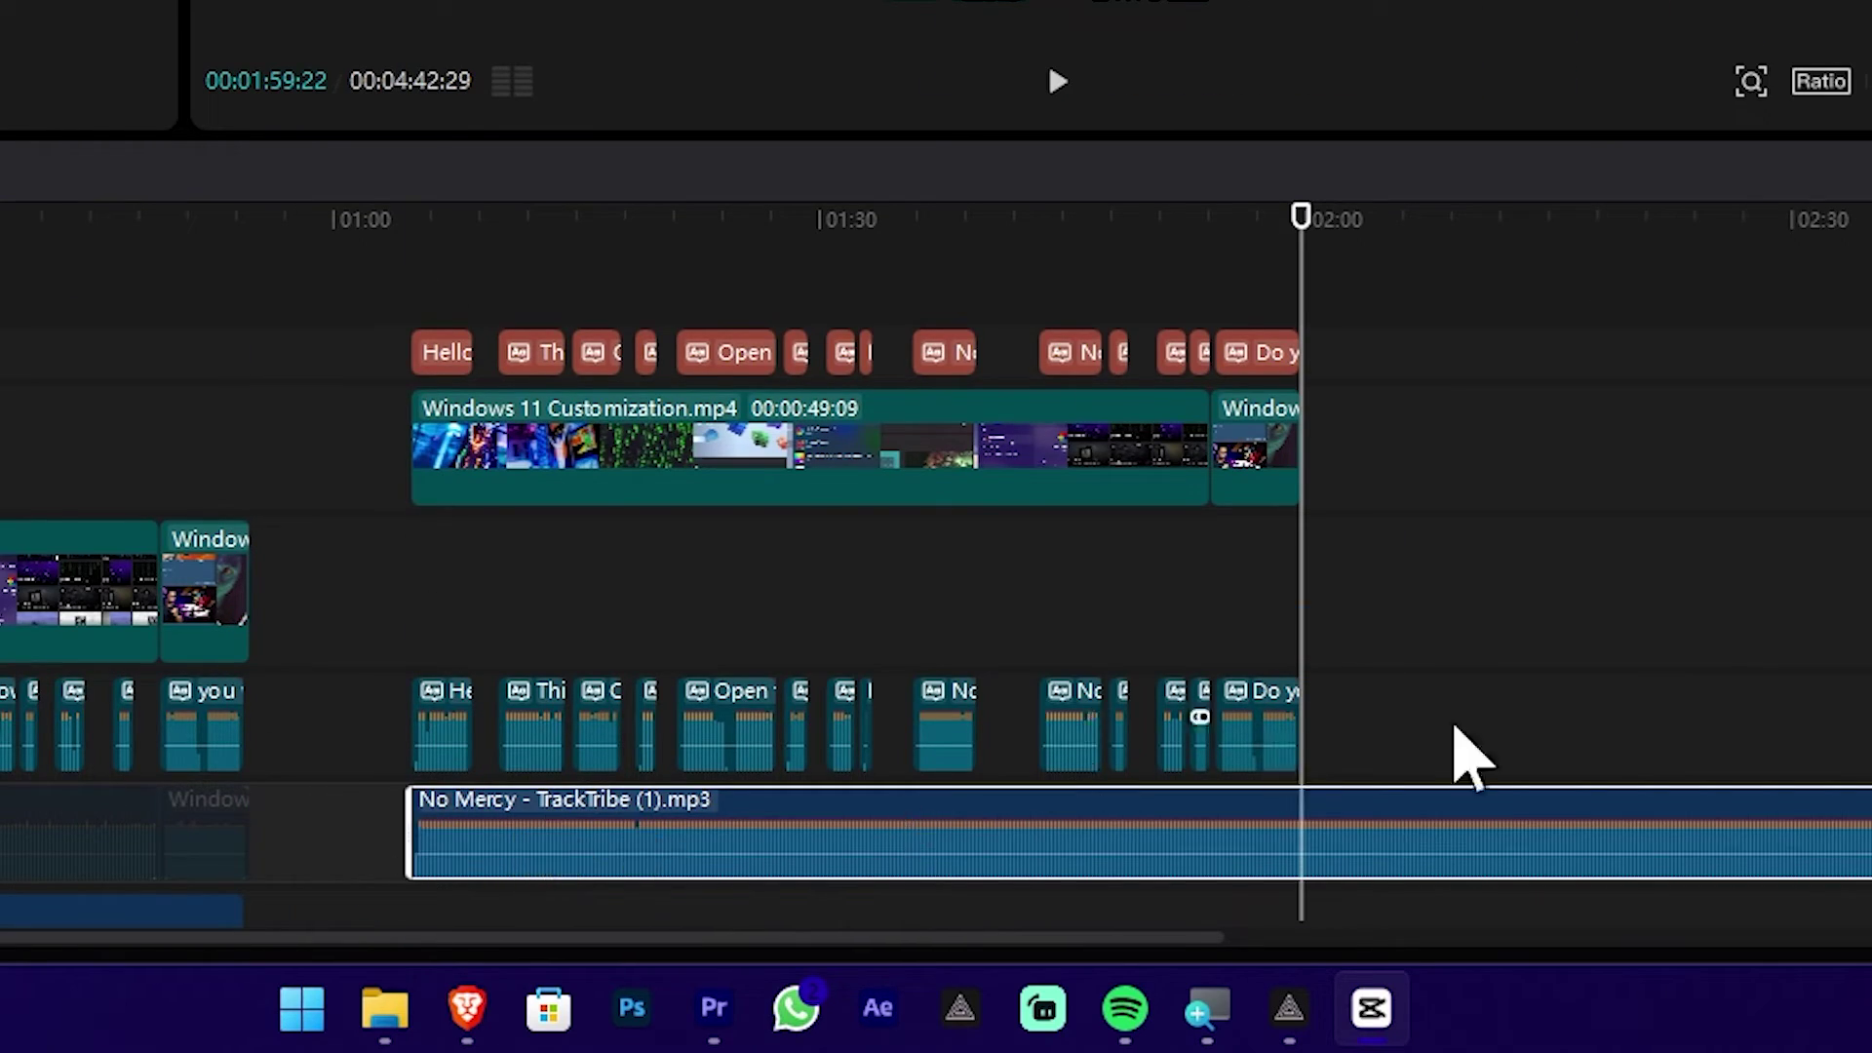
Step: Split the new music clip at the video's end, 01:59:22, and delete the excess part after it
mouse_move(1299, 210)
mouse_down()
mouse_move(1359, 216)
mouse_move(1300, 216)
mouse_up()
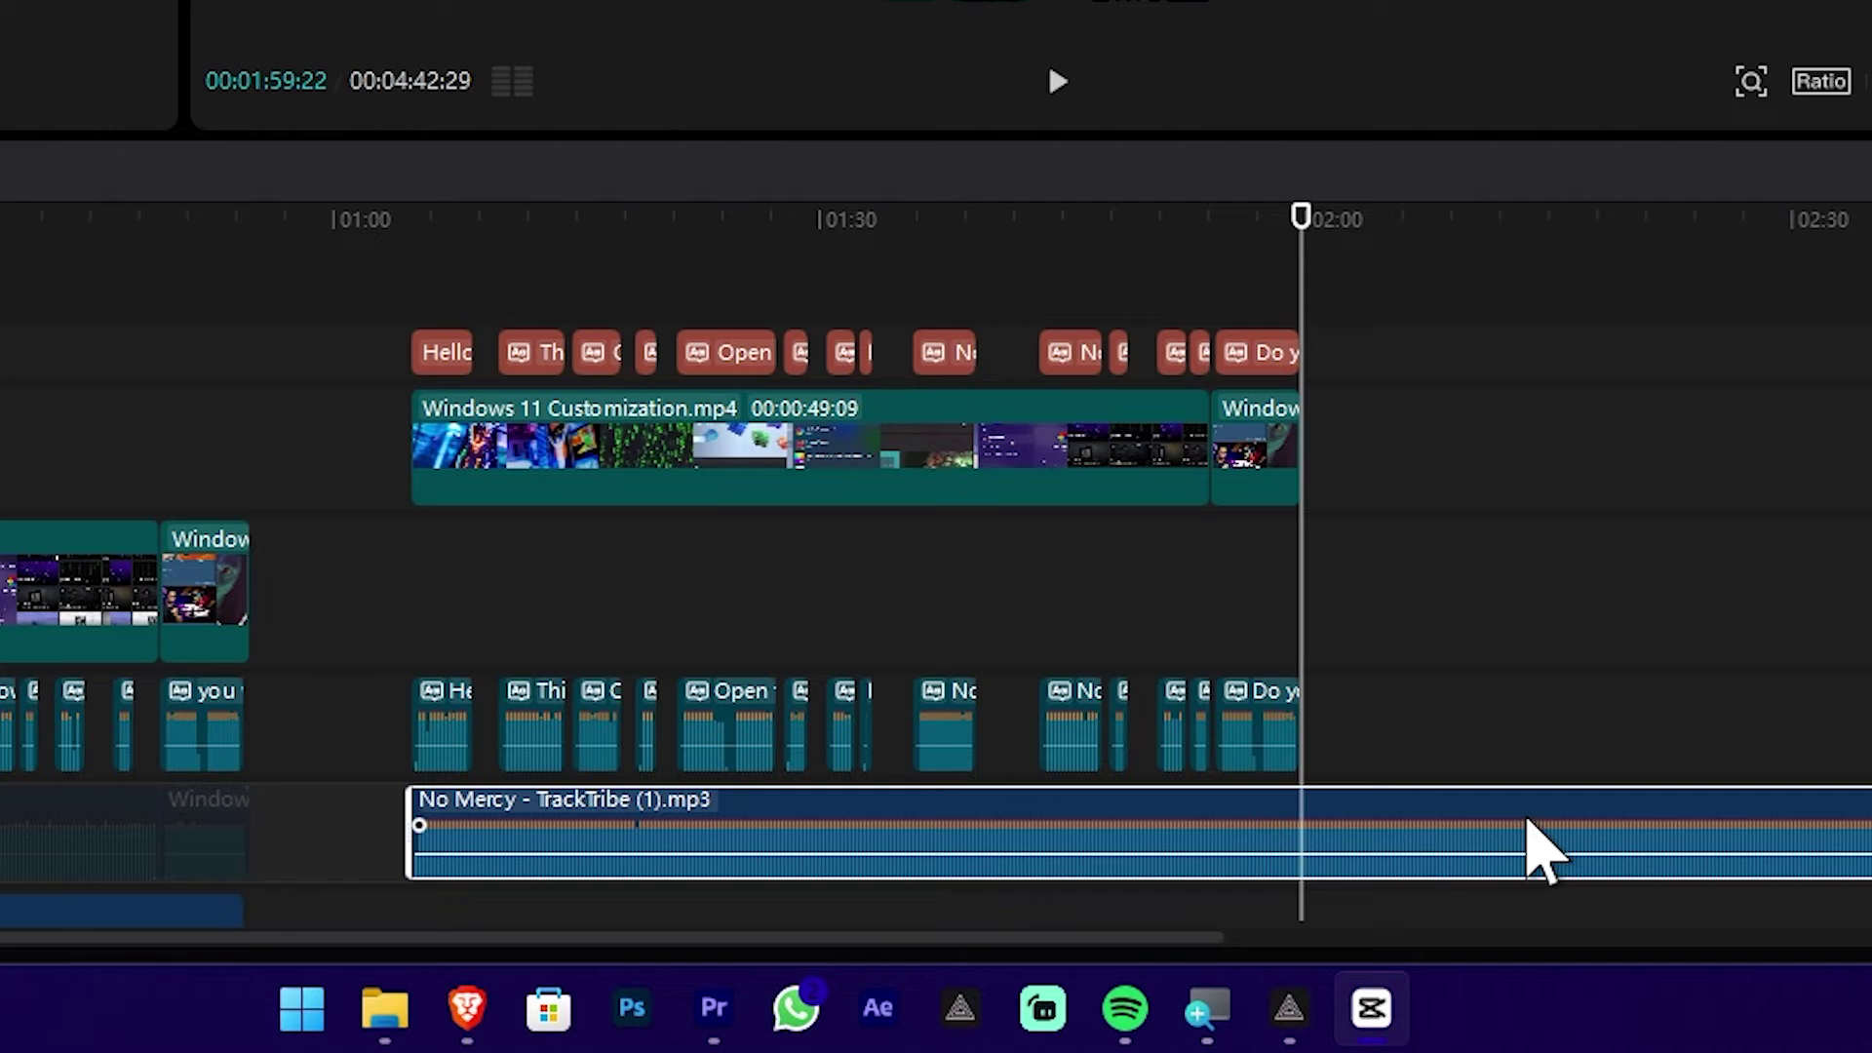
key(ctrl+b)
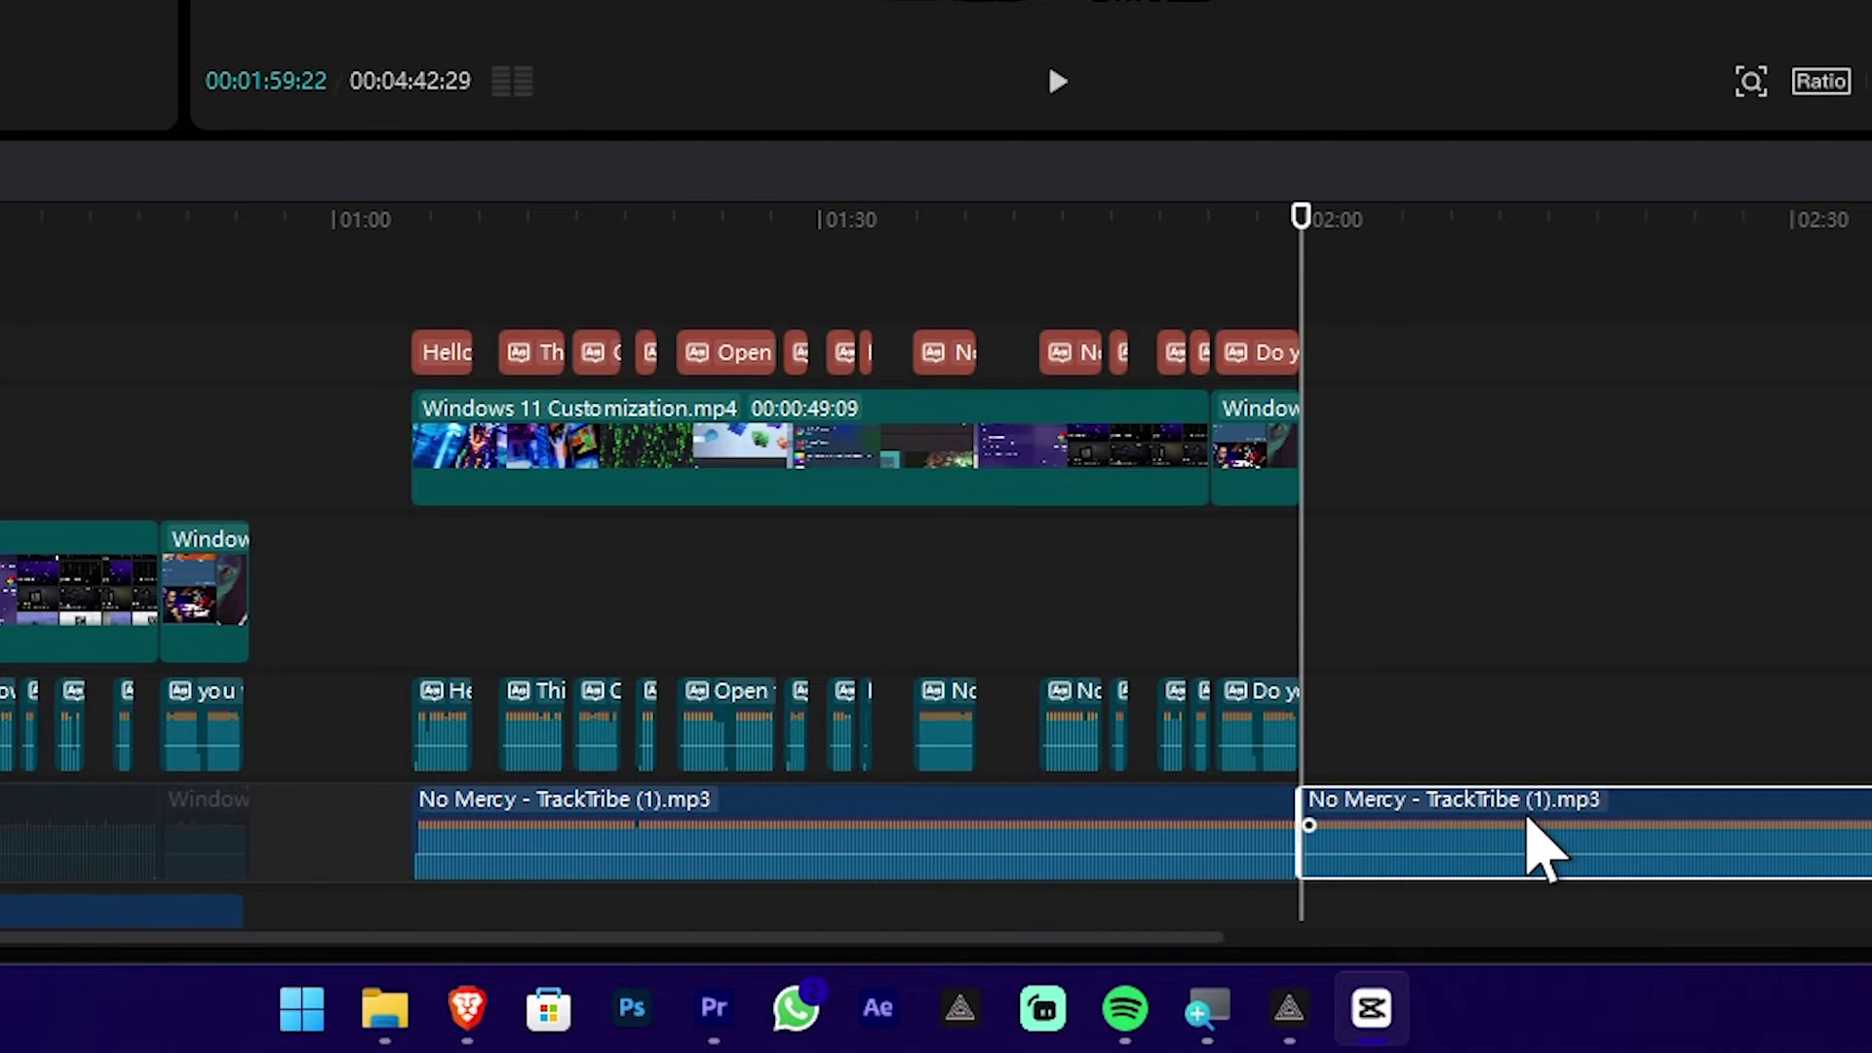
key(Delete)
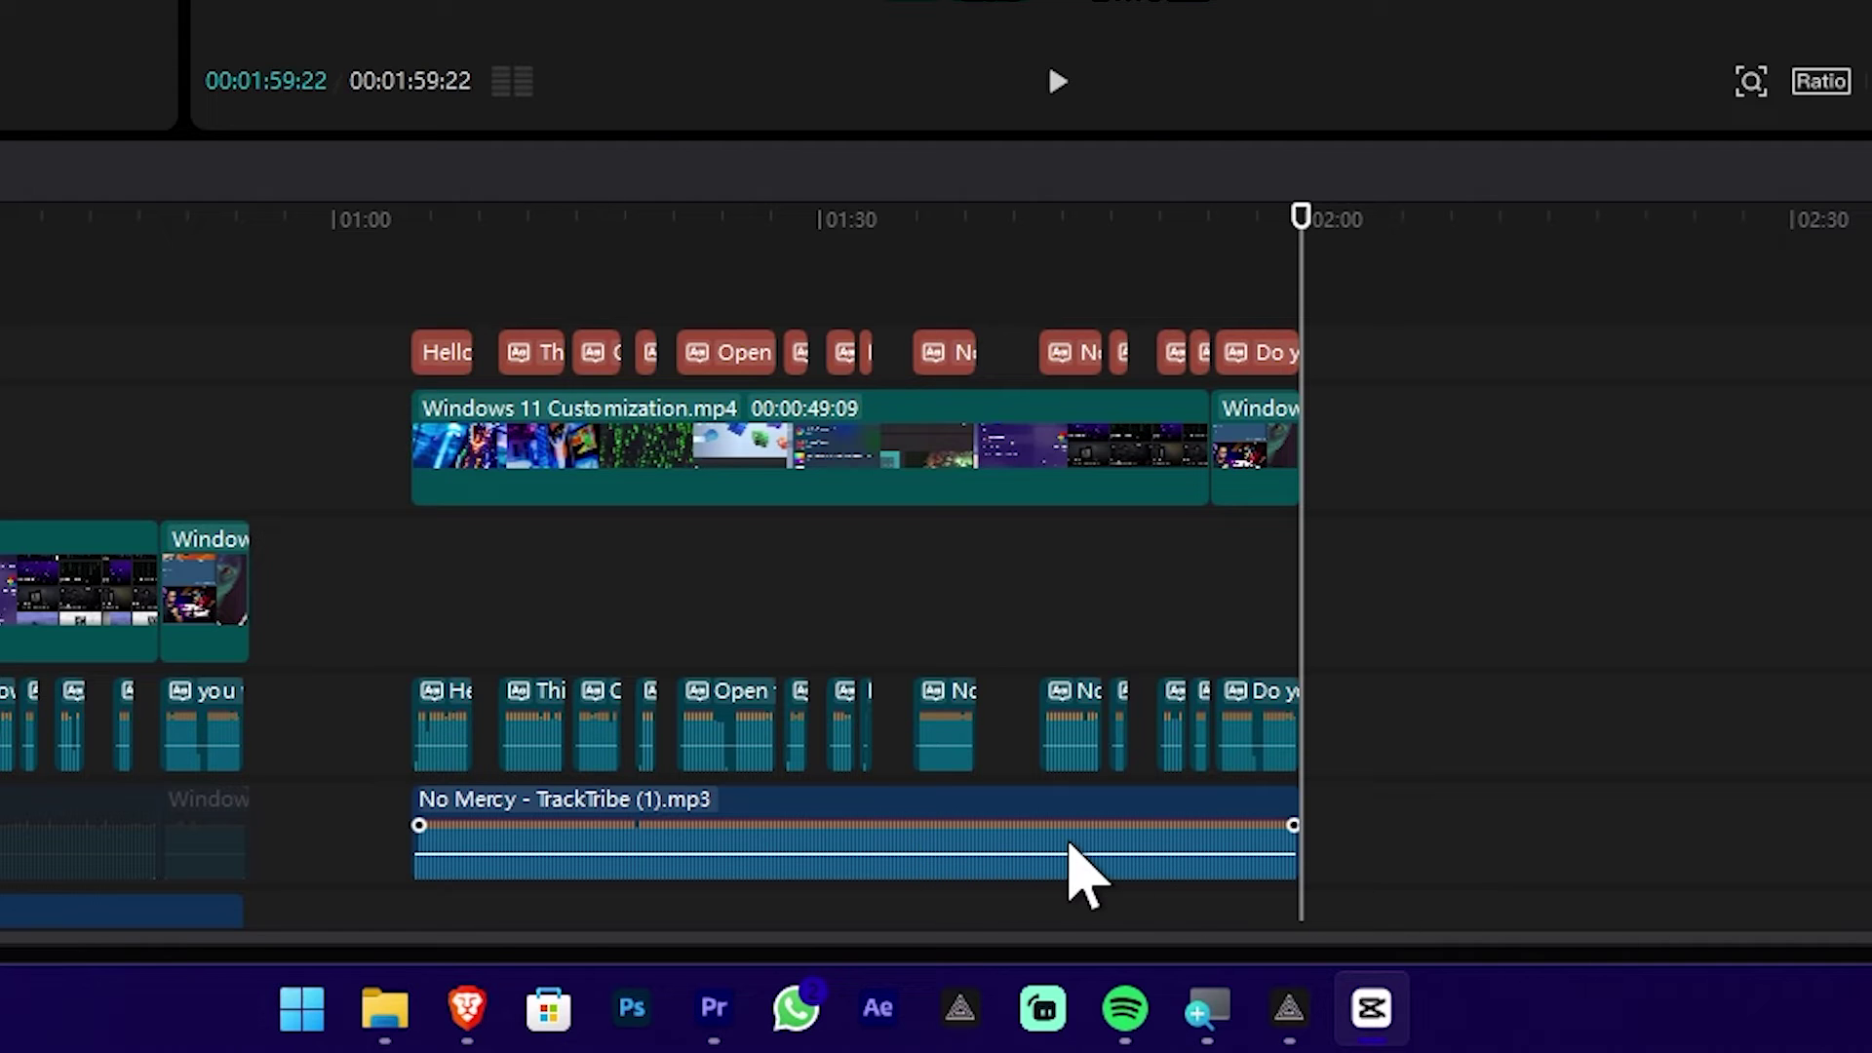
Step: Lower the new music clip's volume to -17.6 dB and play back the mix from about 01:36
click(1080, 873)
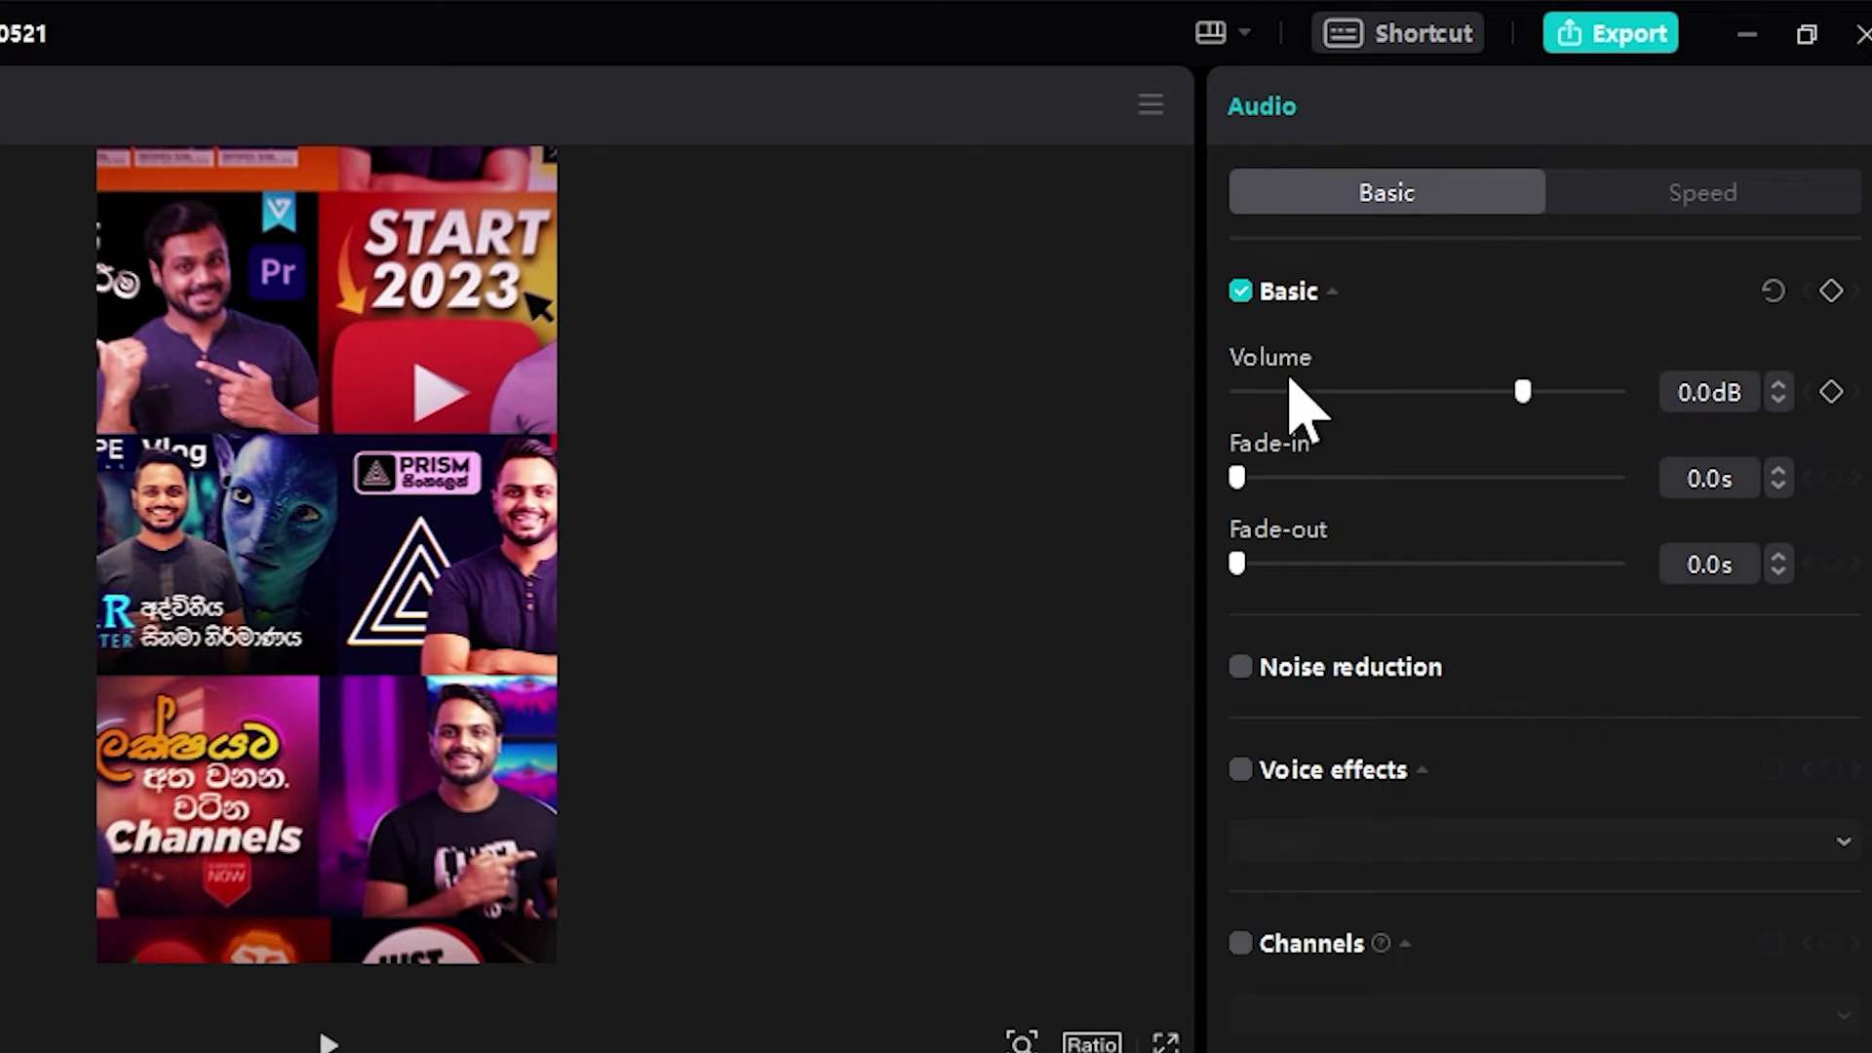
drag(1523, 390, 1440, 392)
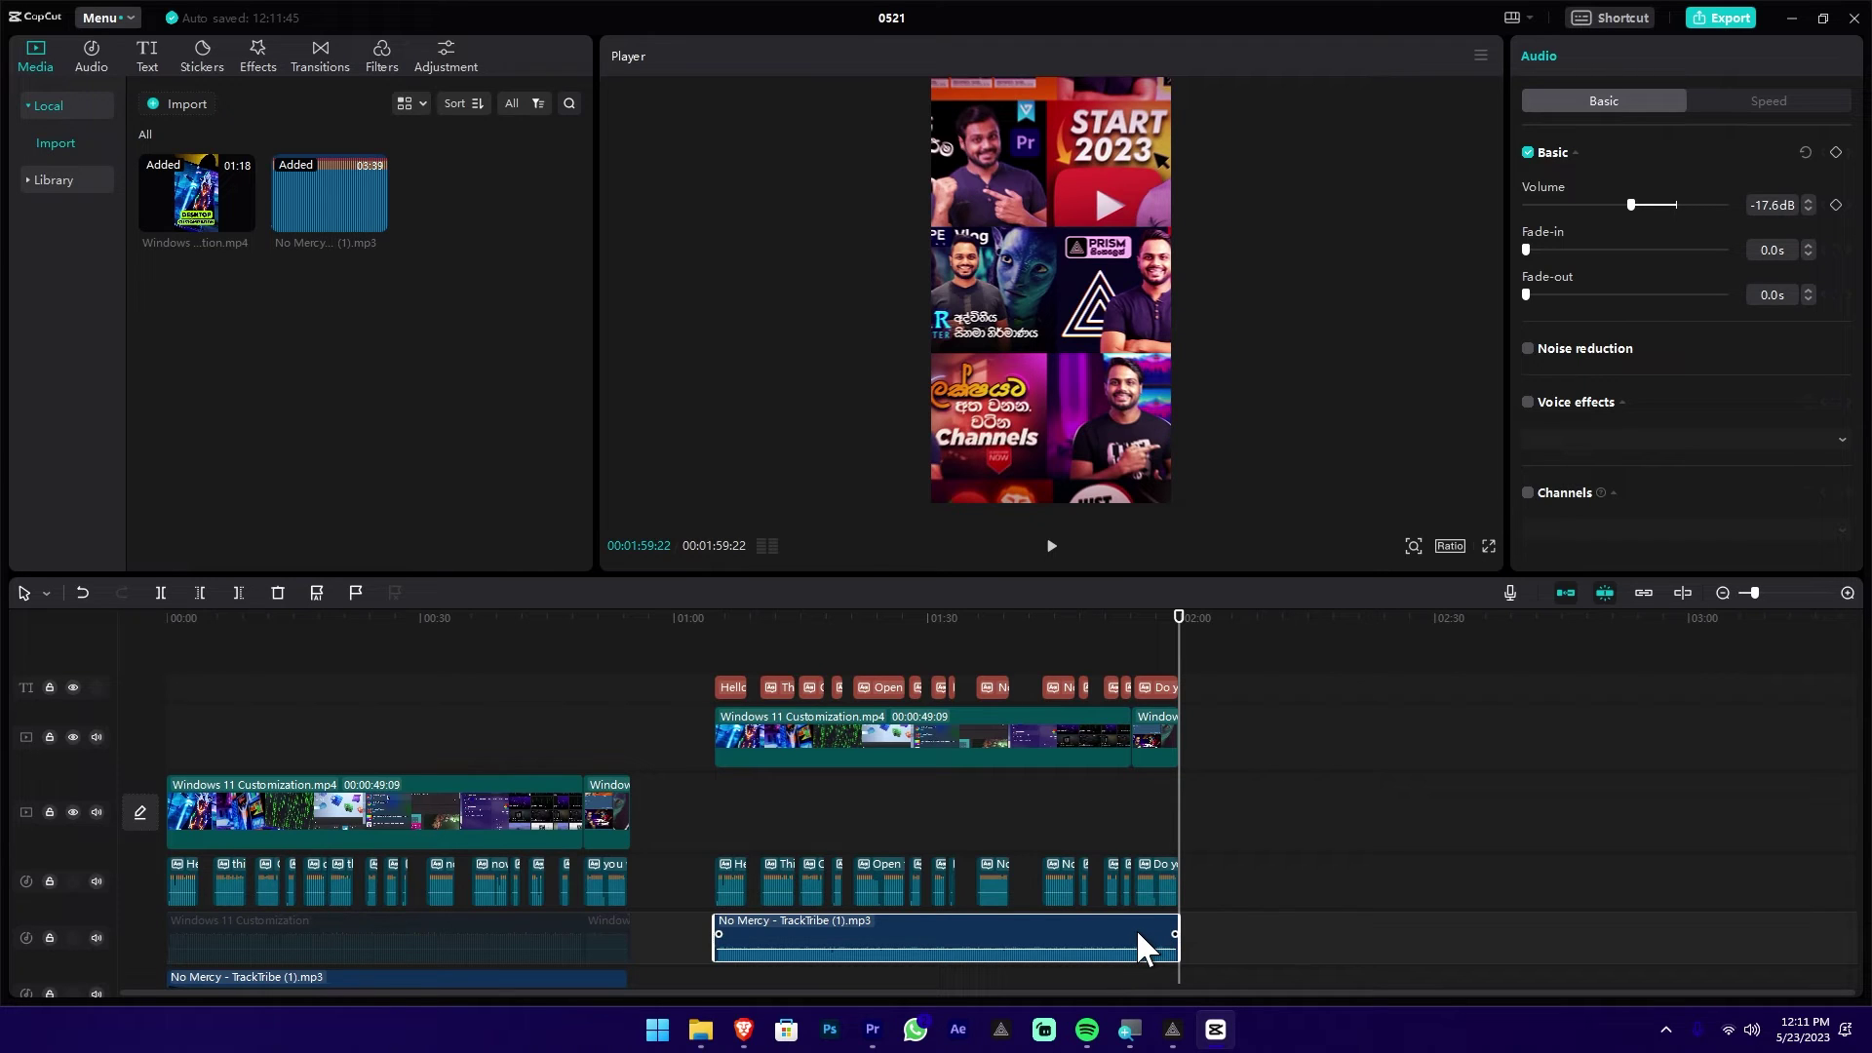
click(979, 622)
key(space)
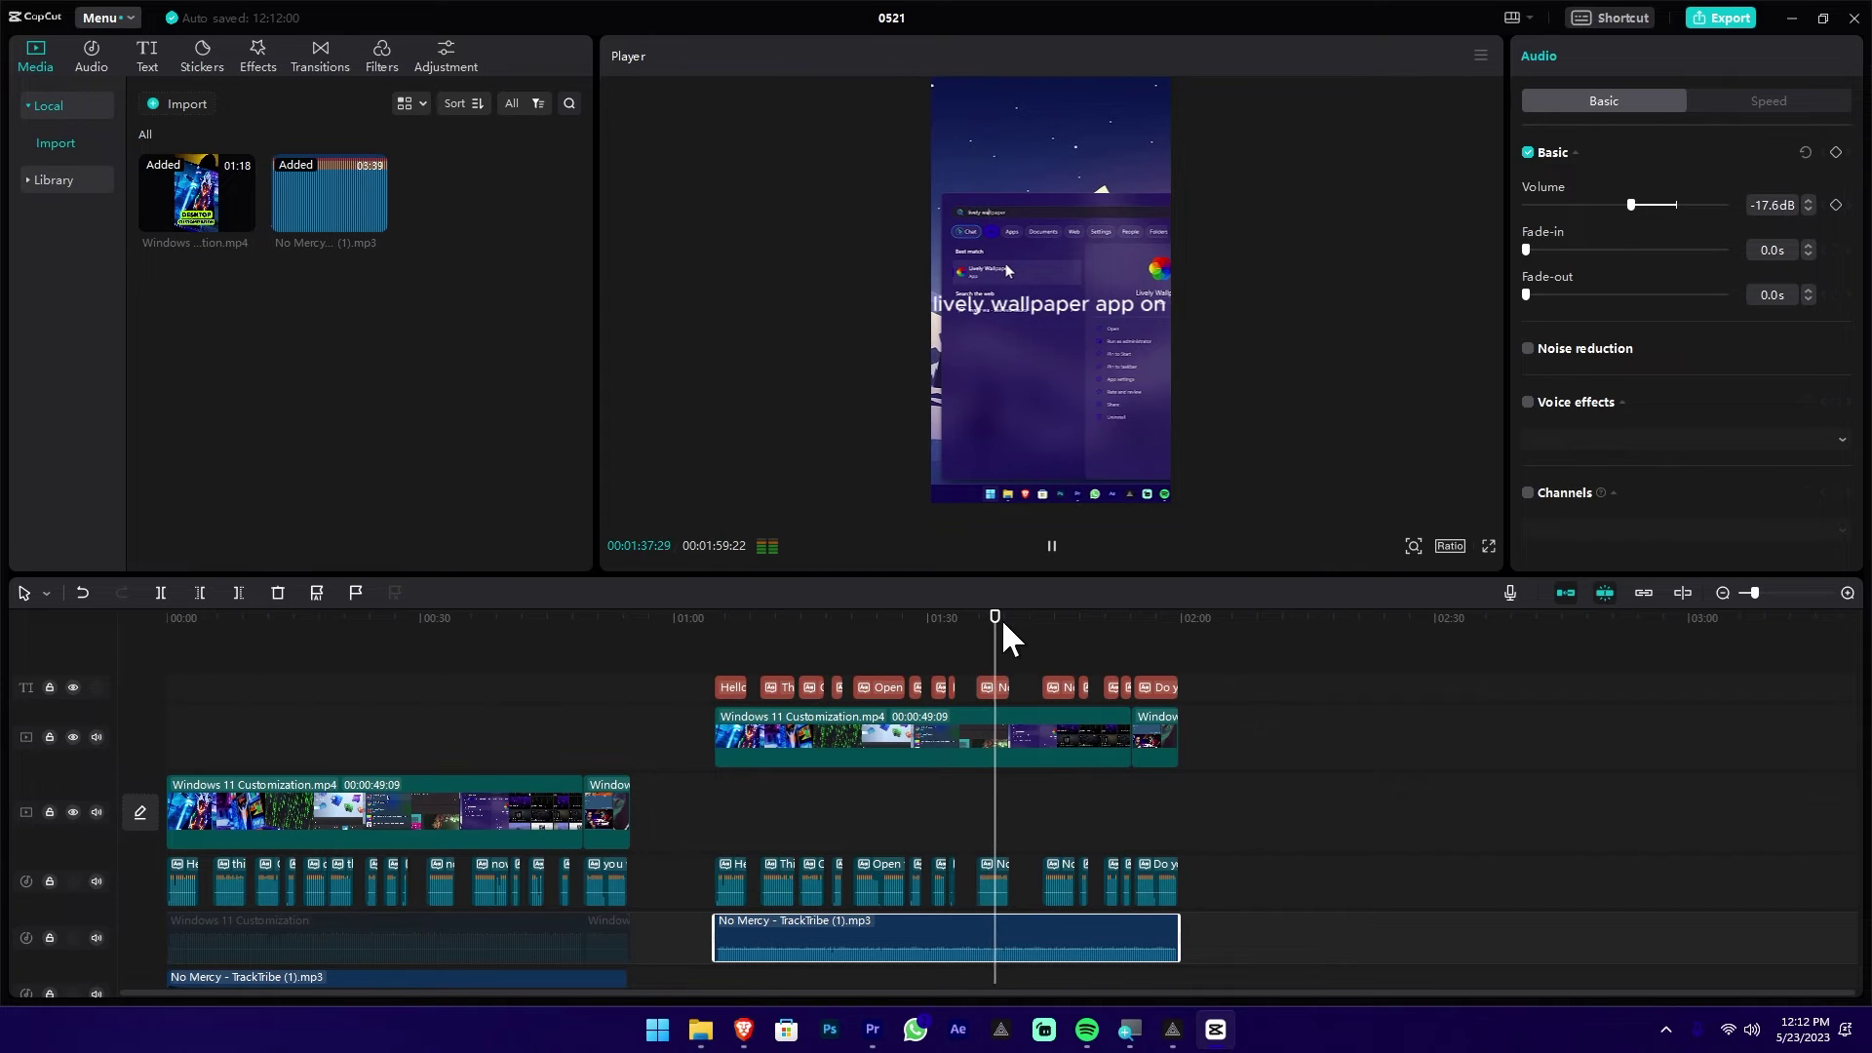
Step: Lower the second copy's music clip volume to -27.8 dB, stop playback, and move the playhead to 01:31:13
scroll(979, 759, up, 5)
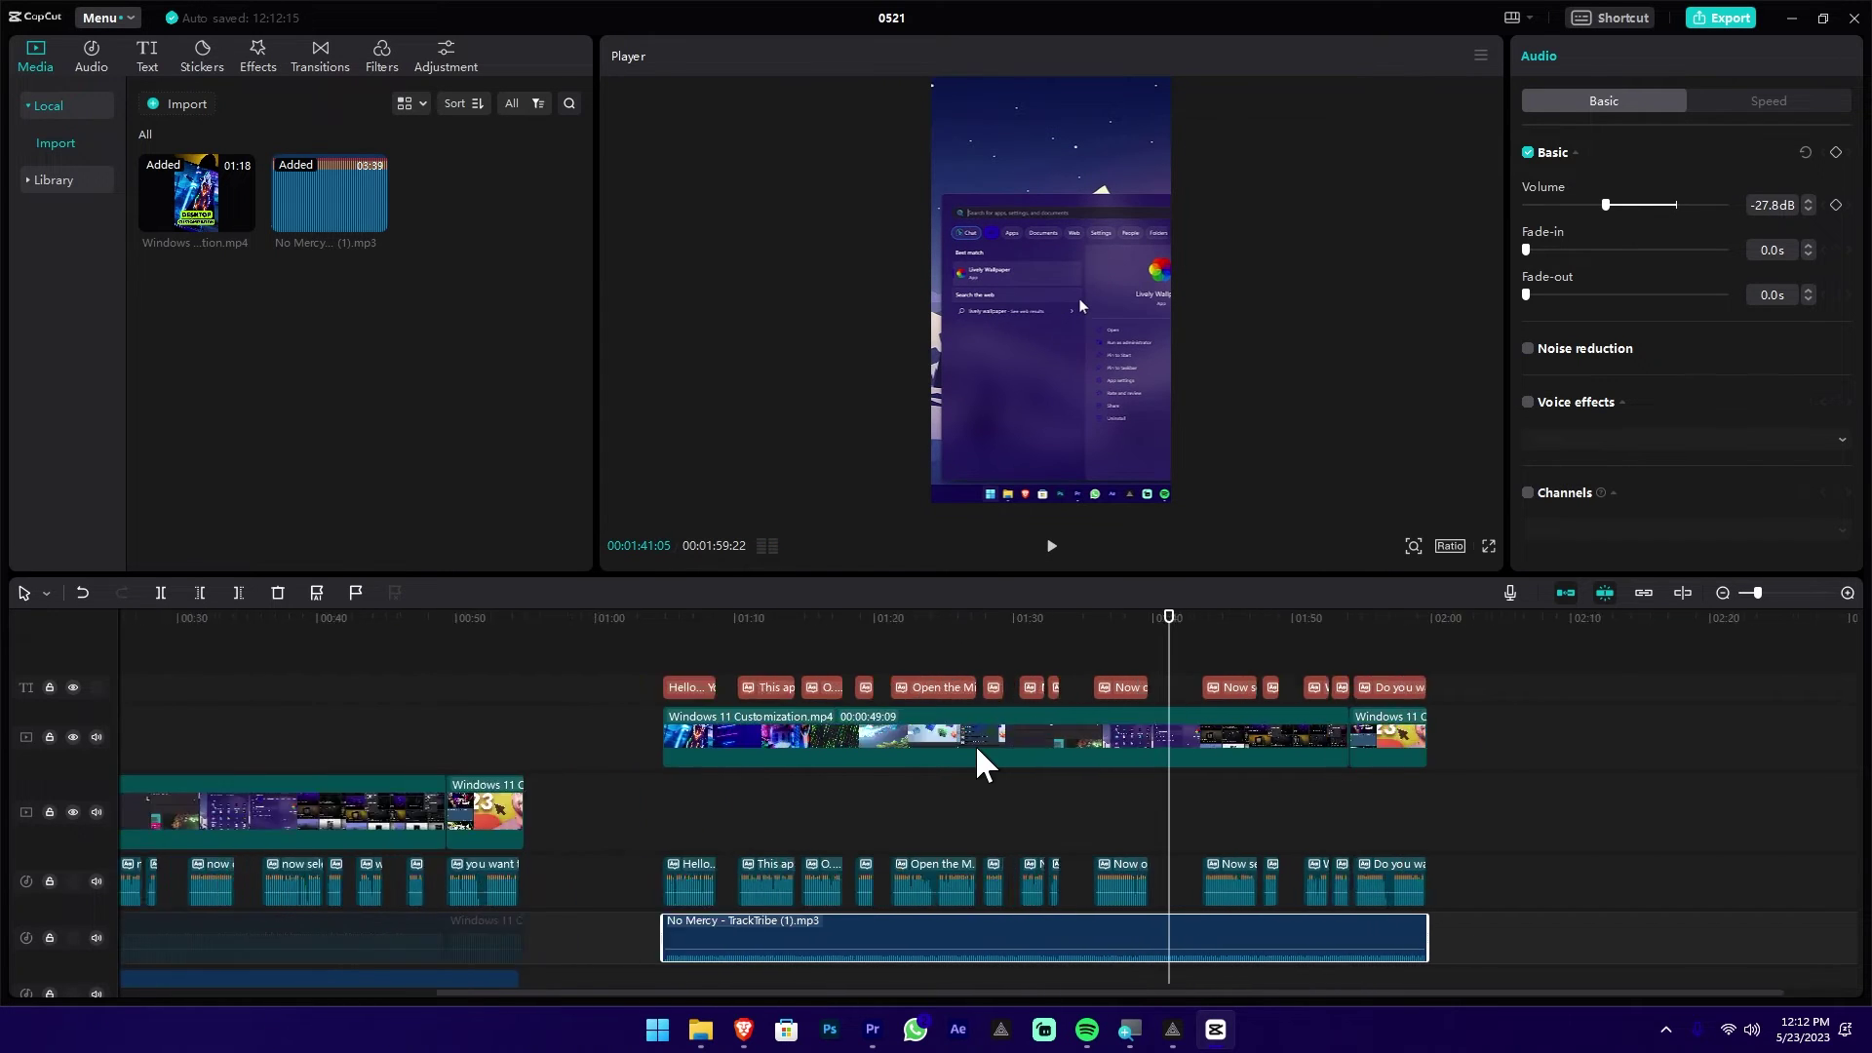
key(space)
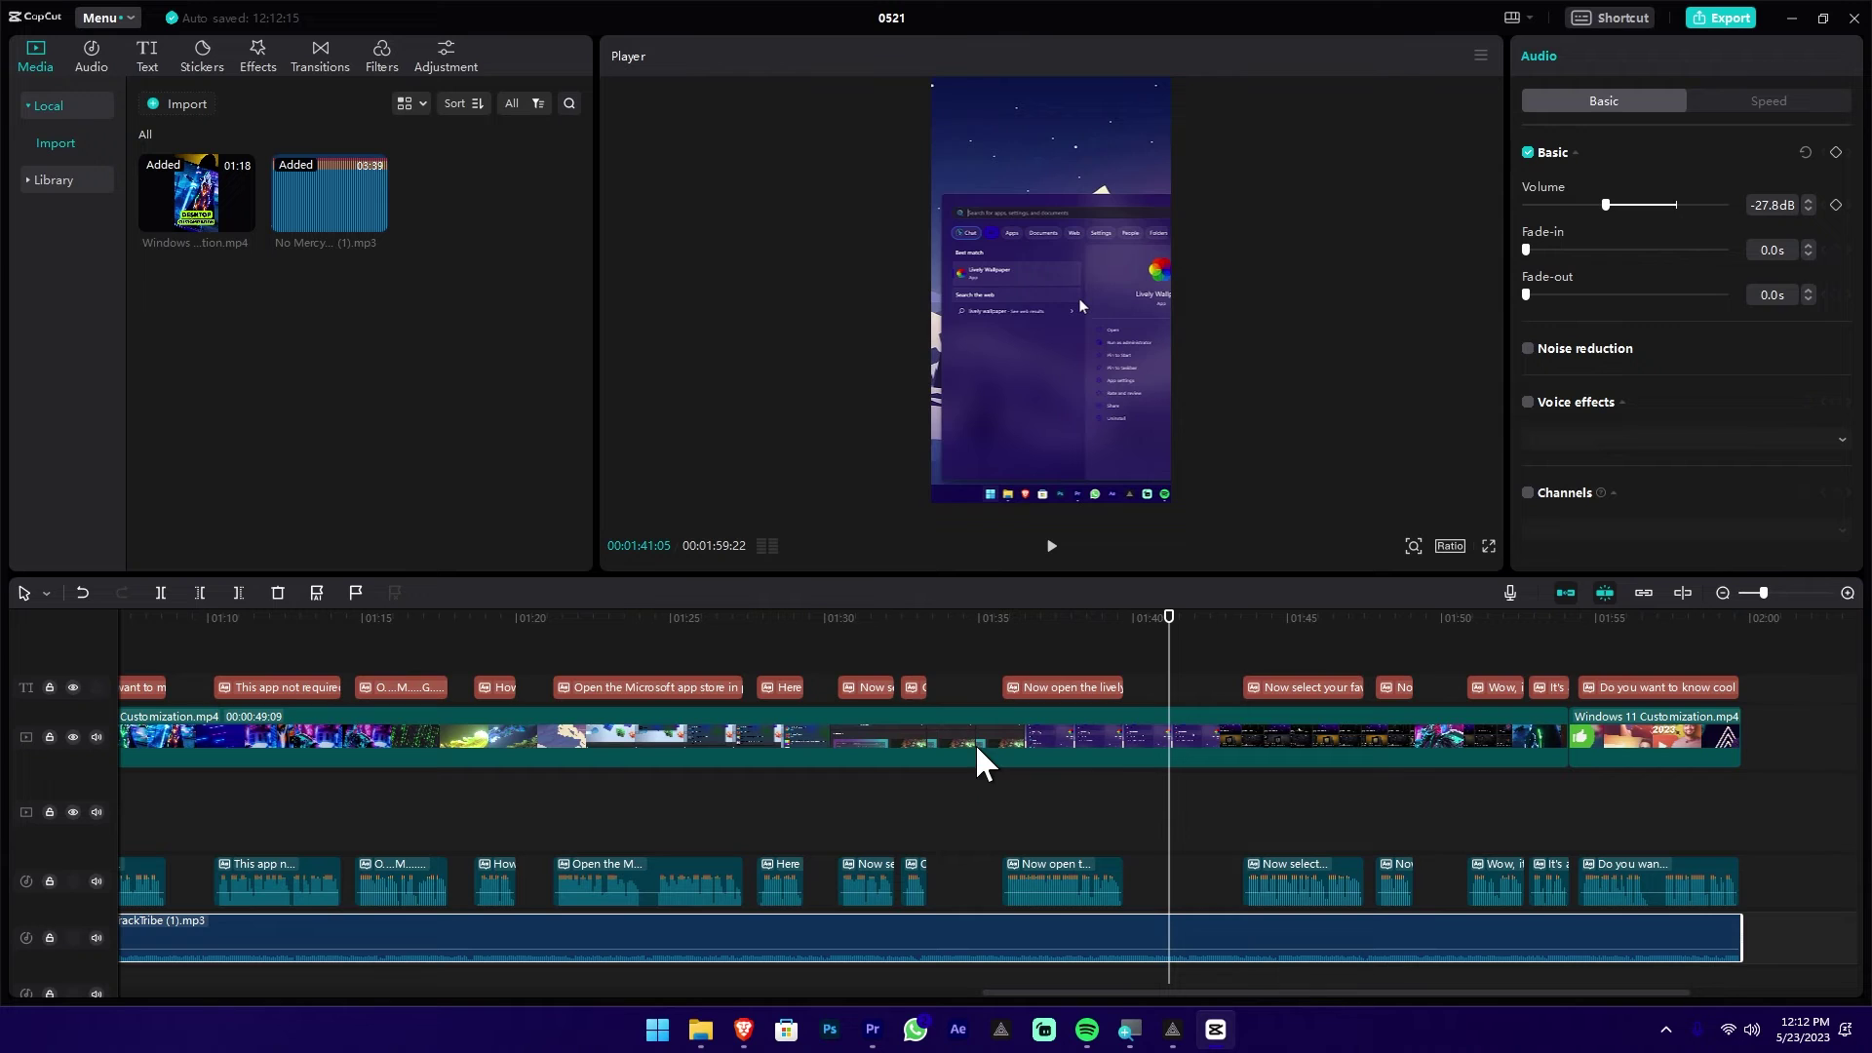
click(870, 620)
drag(876, 629, 869, 632)
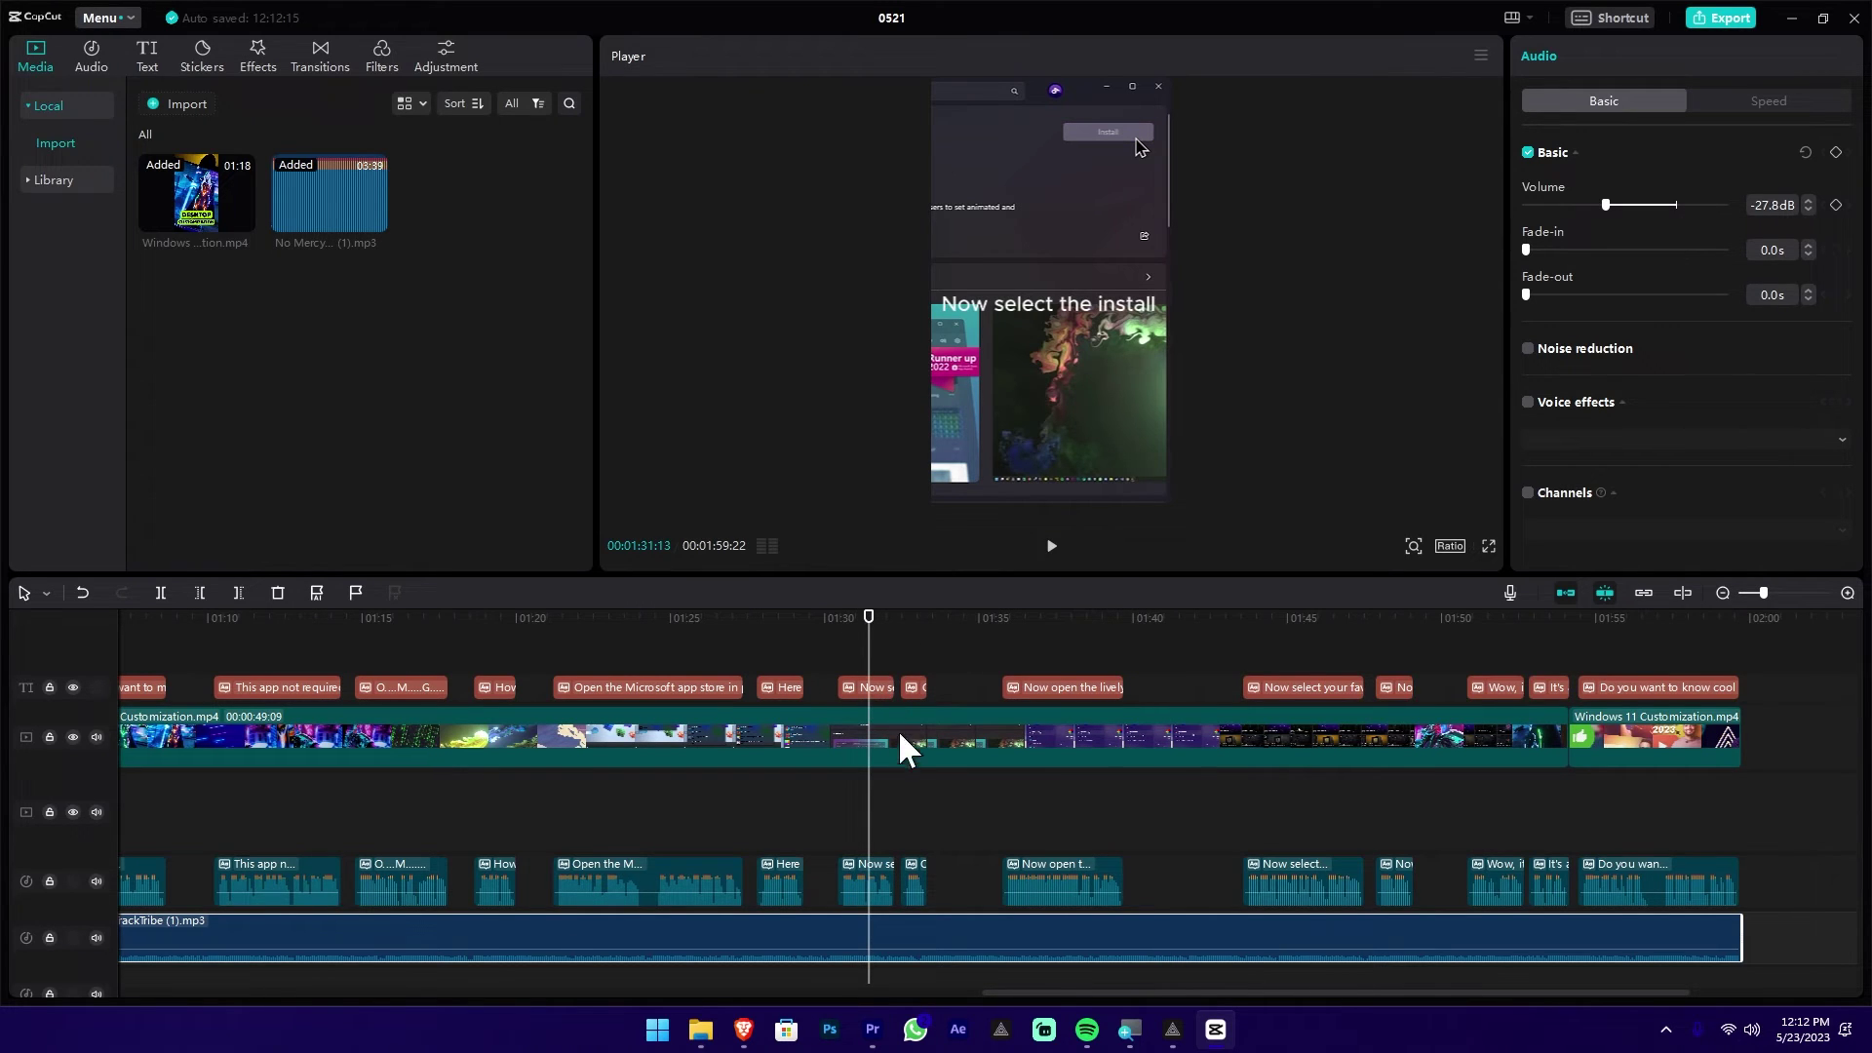
Step: Select all the caption text clips above the second video copy and disable them so they no longer show
click(844, 689)
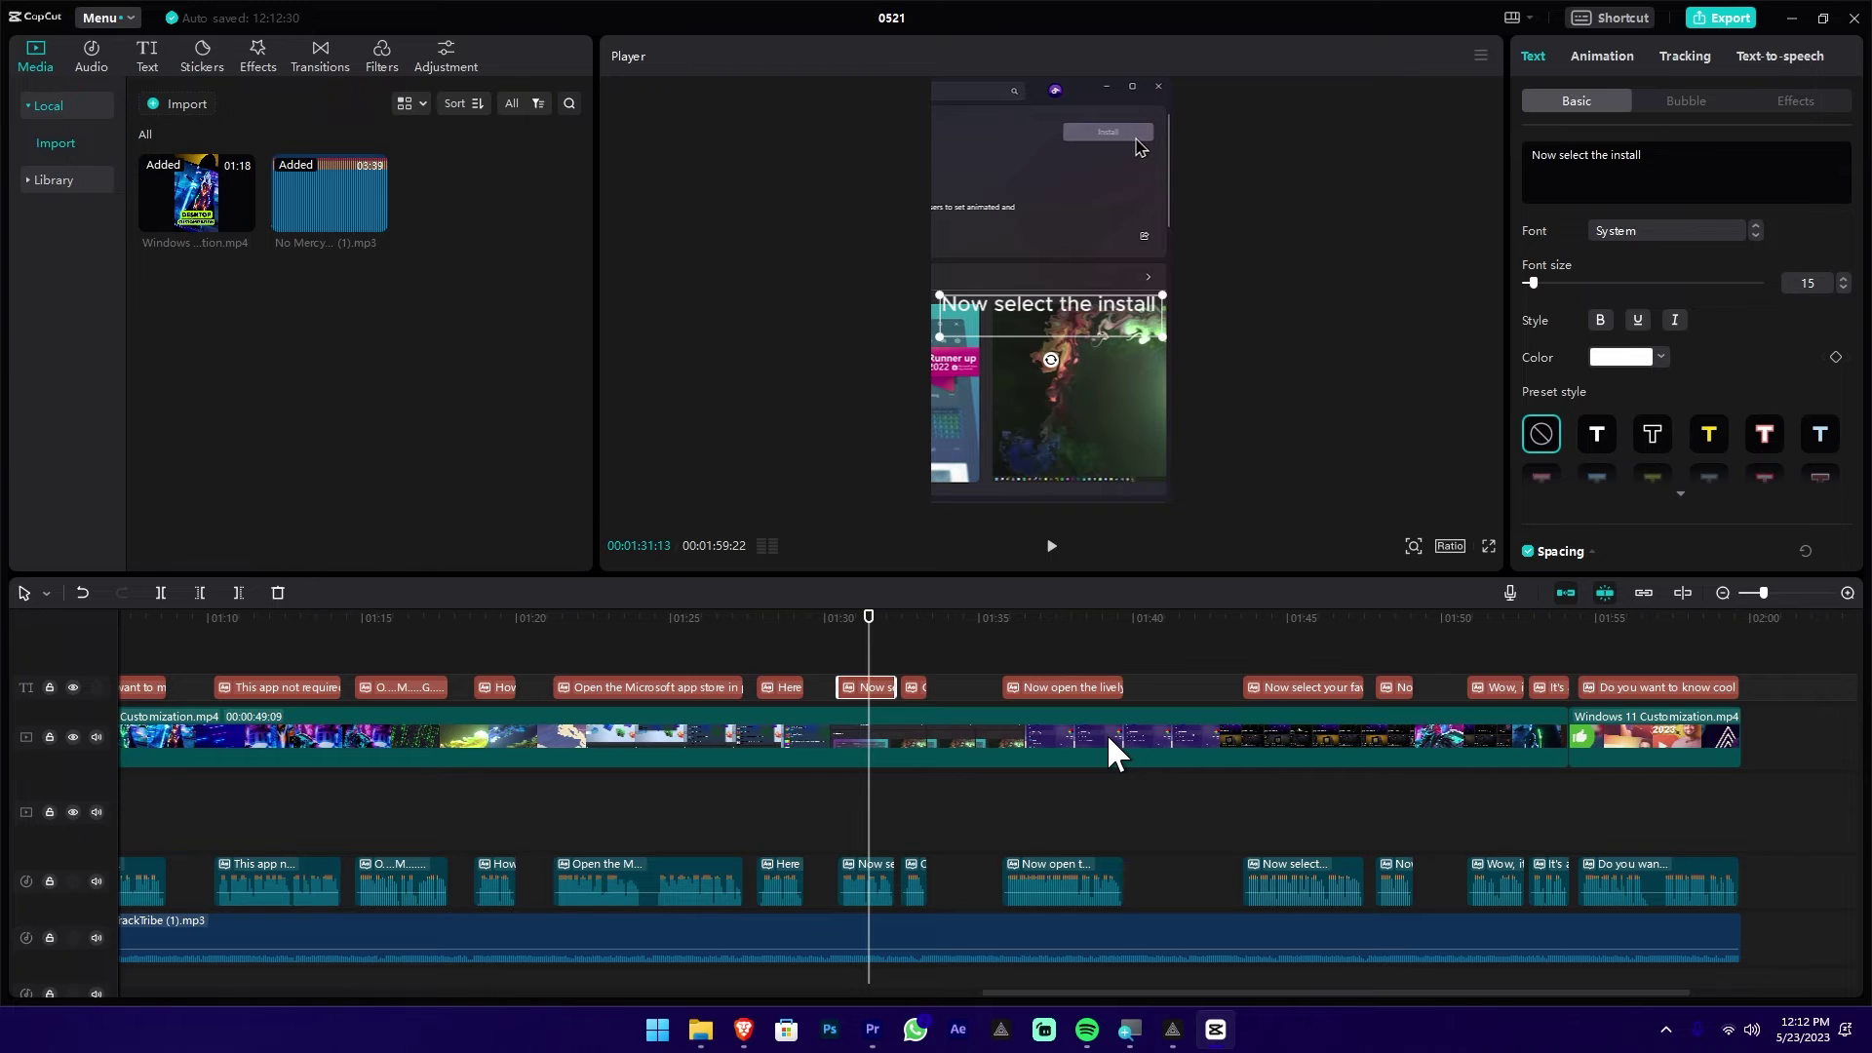
scroll(1107, 733, down, 3)
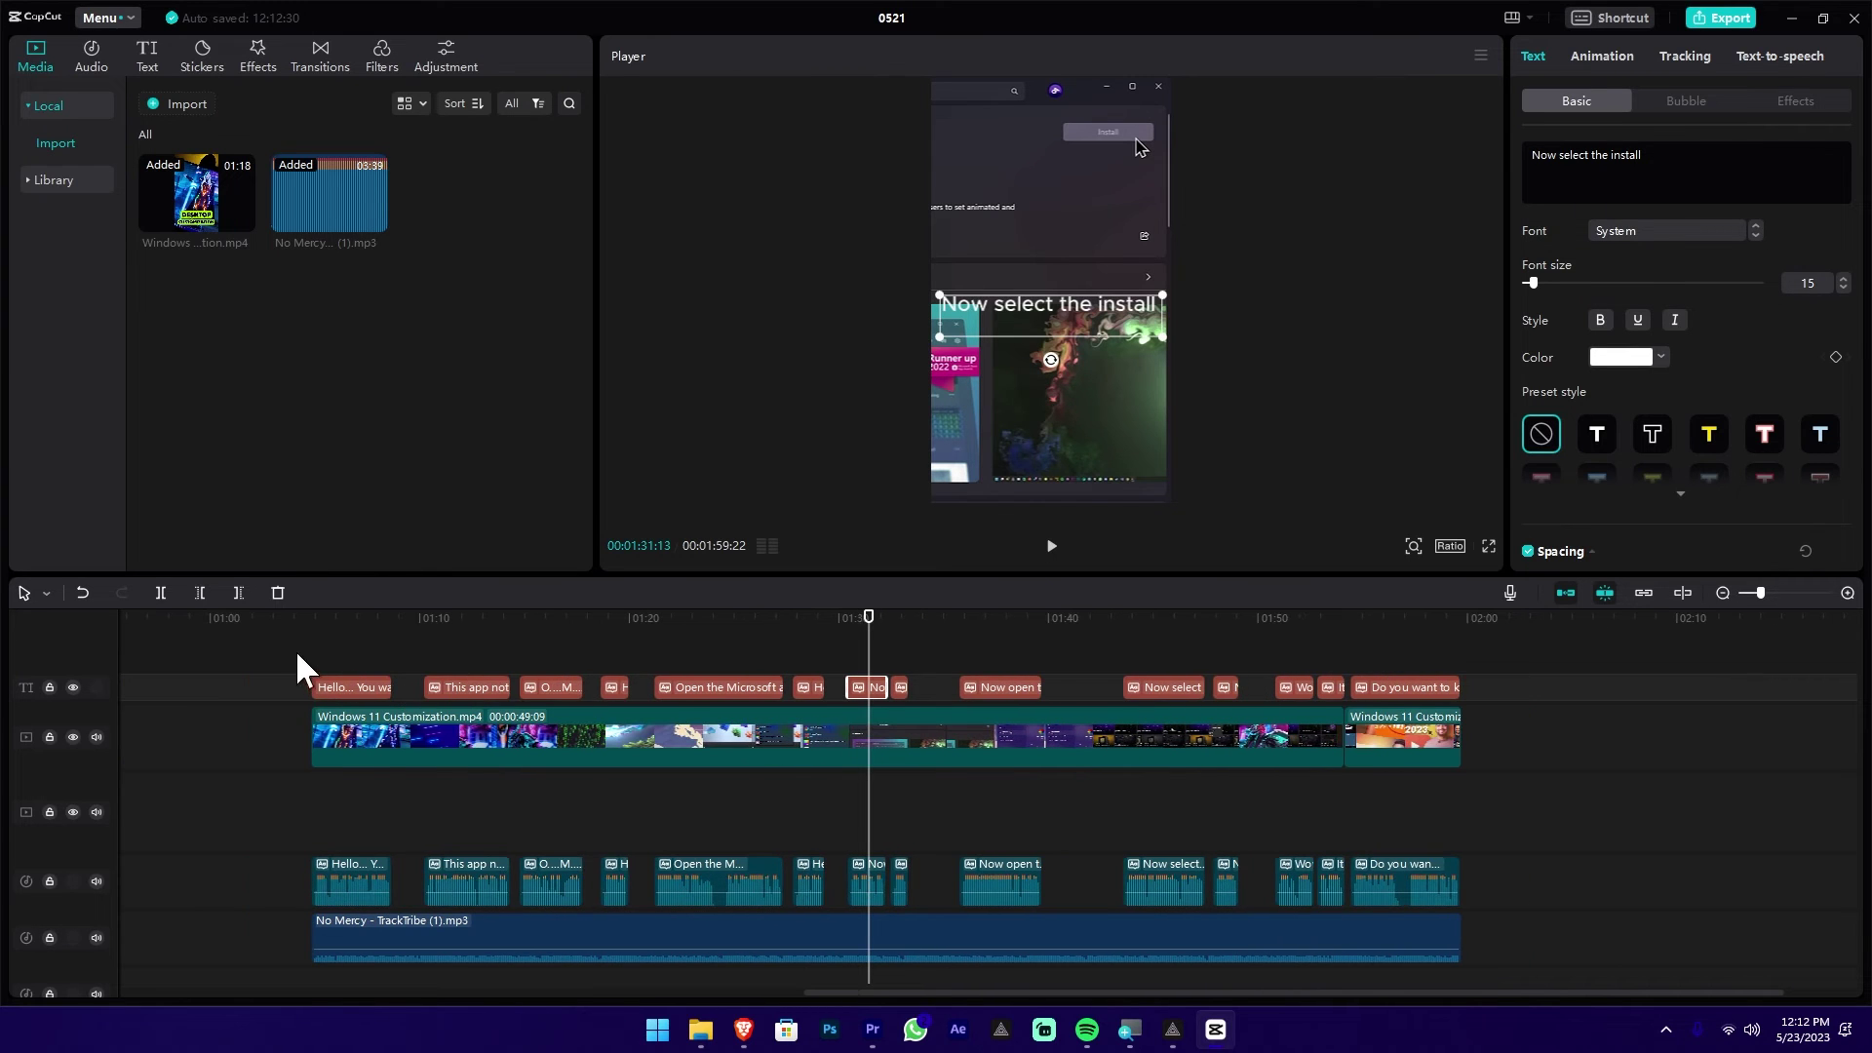
drag(270, 639, 1493, 693)
key(v)
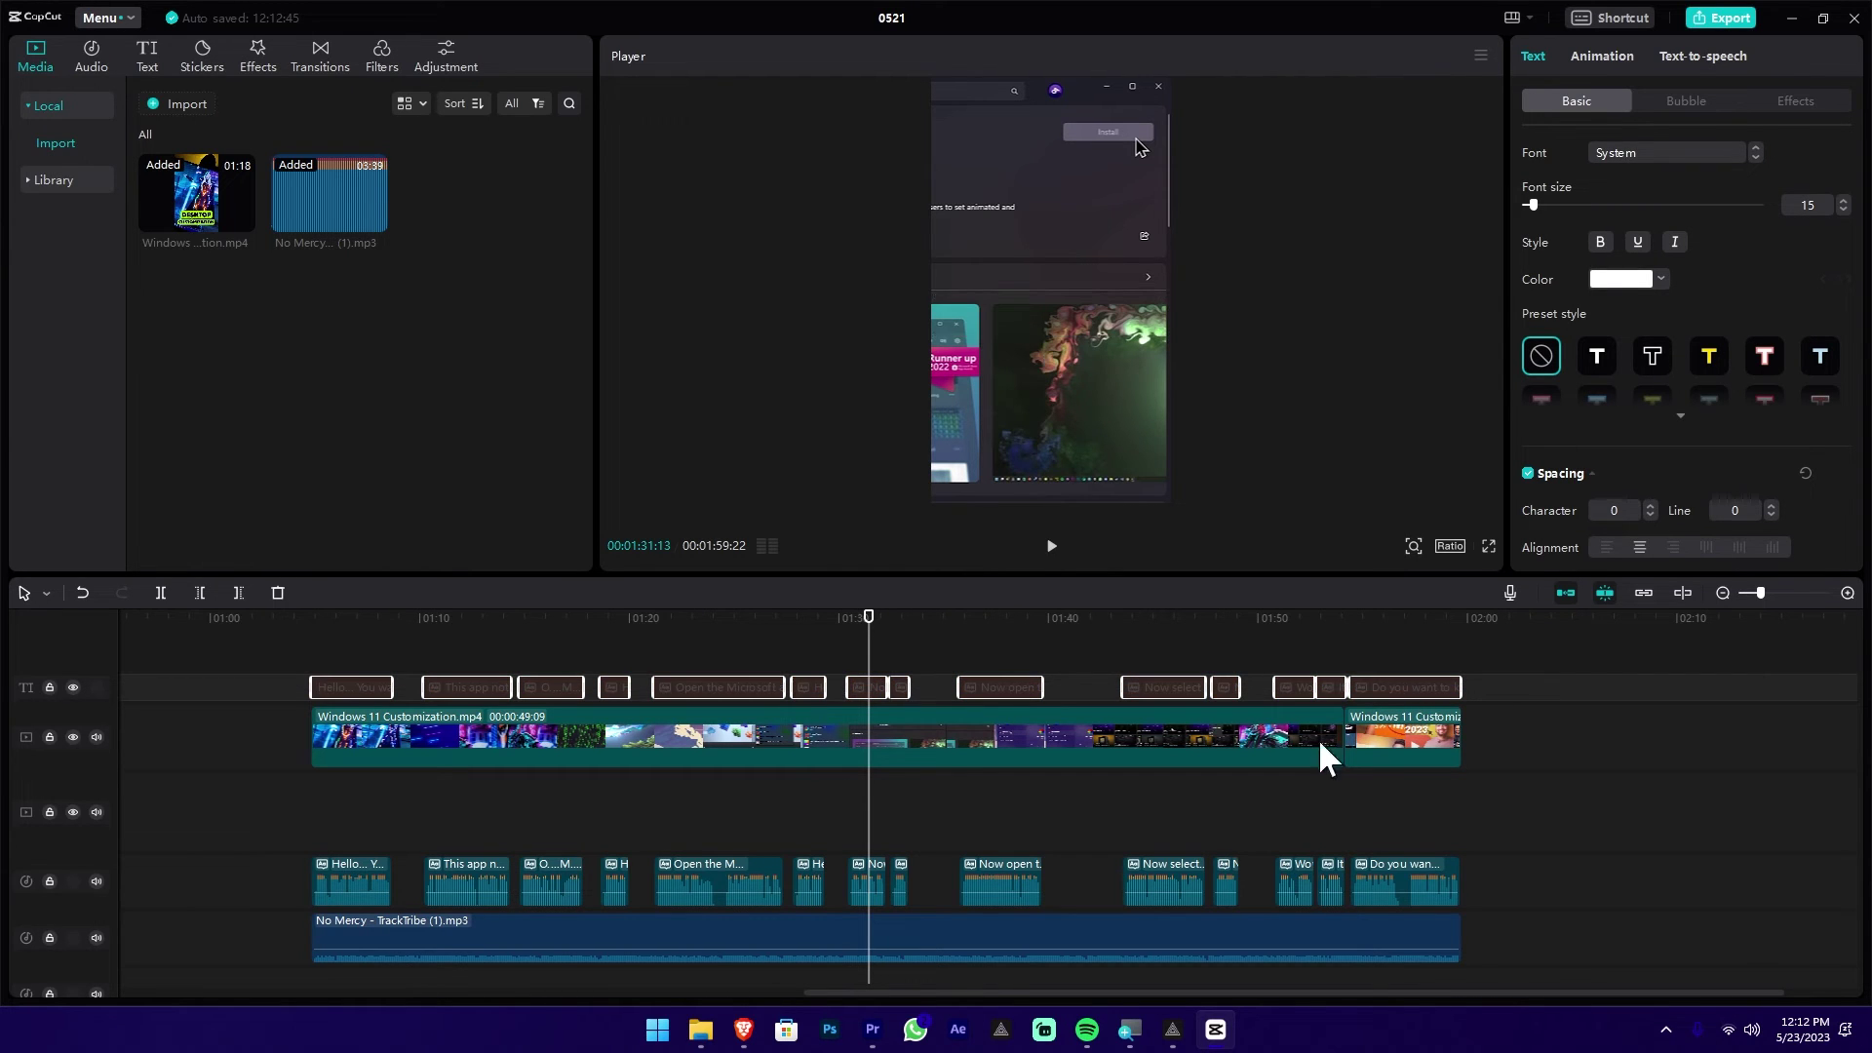
Step: Scrub the second video copy around 01:25 without captions and open the text-to-speech options for the "Open the Microsoft app store" text clip
click(1004, 622)
drag(1005, 620, 718, 632)
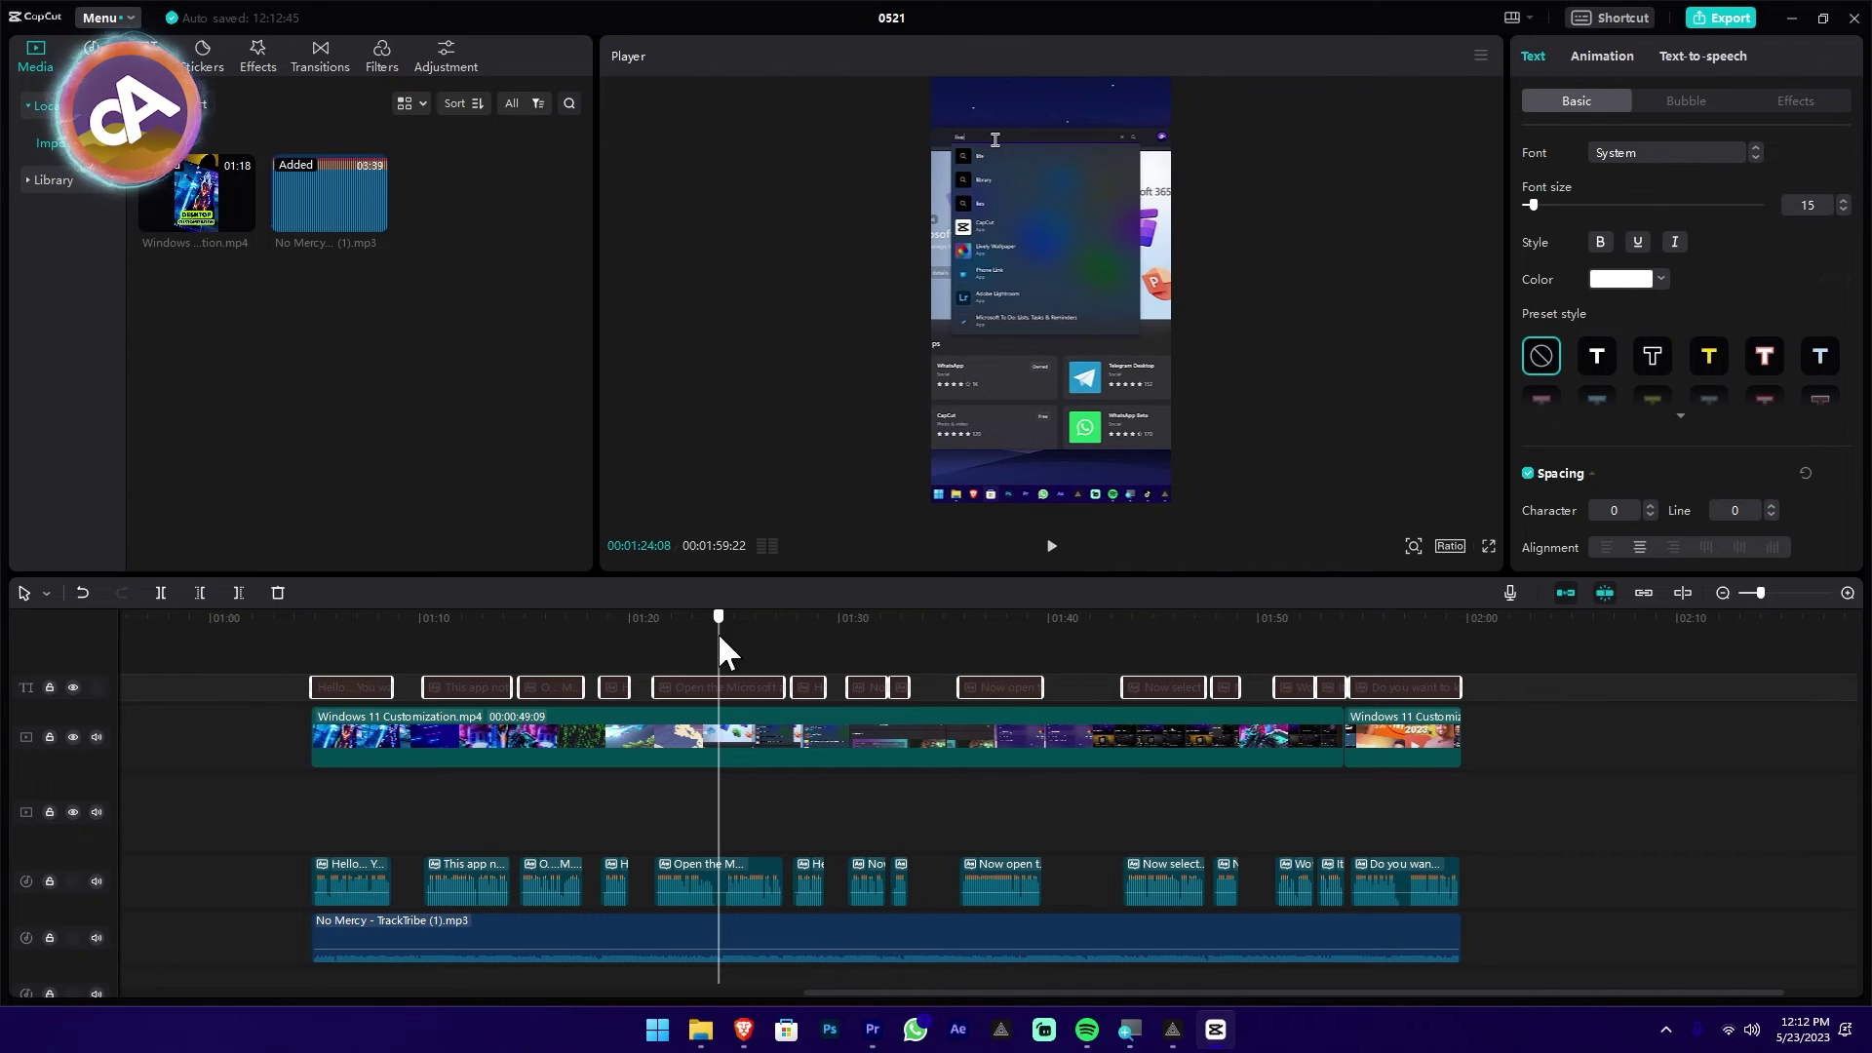
click(718, 687)
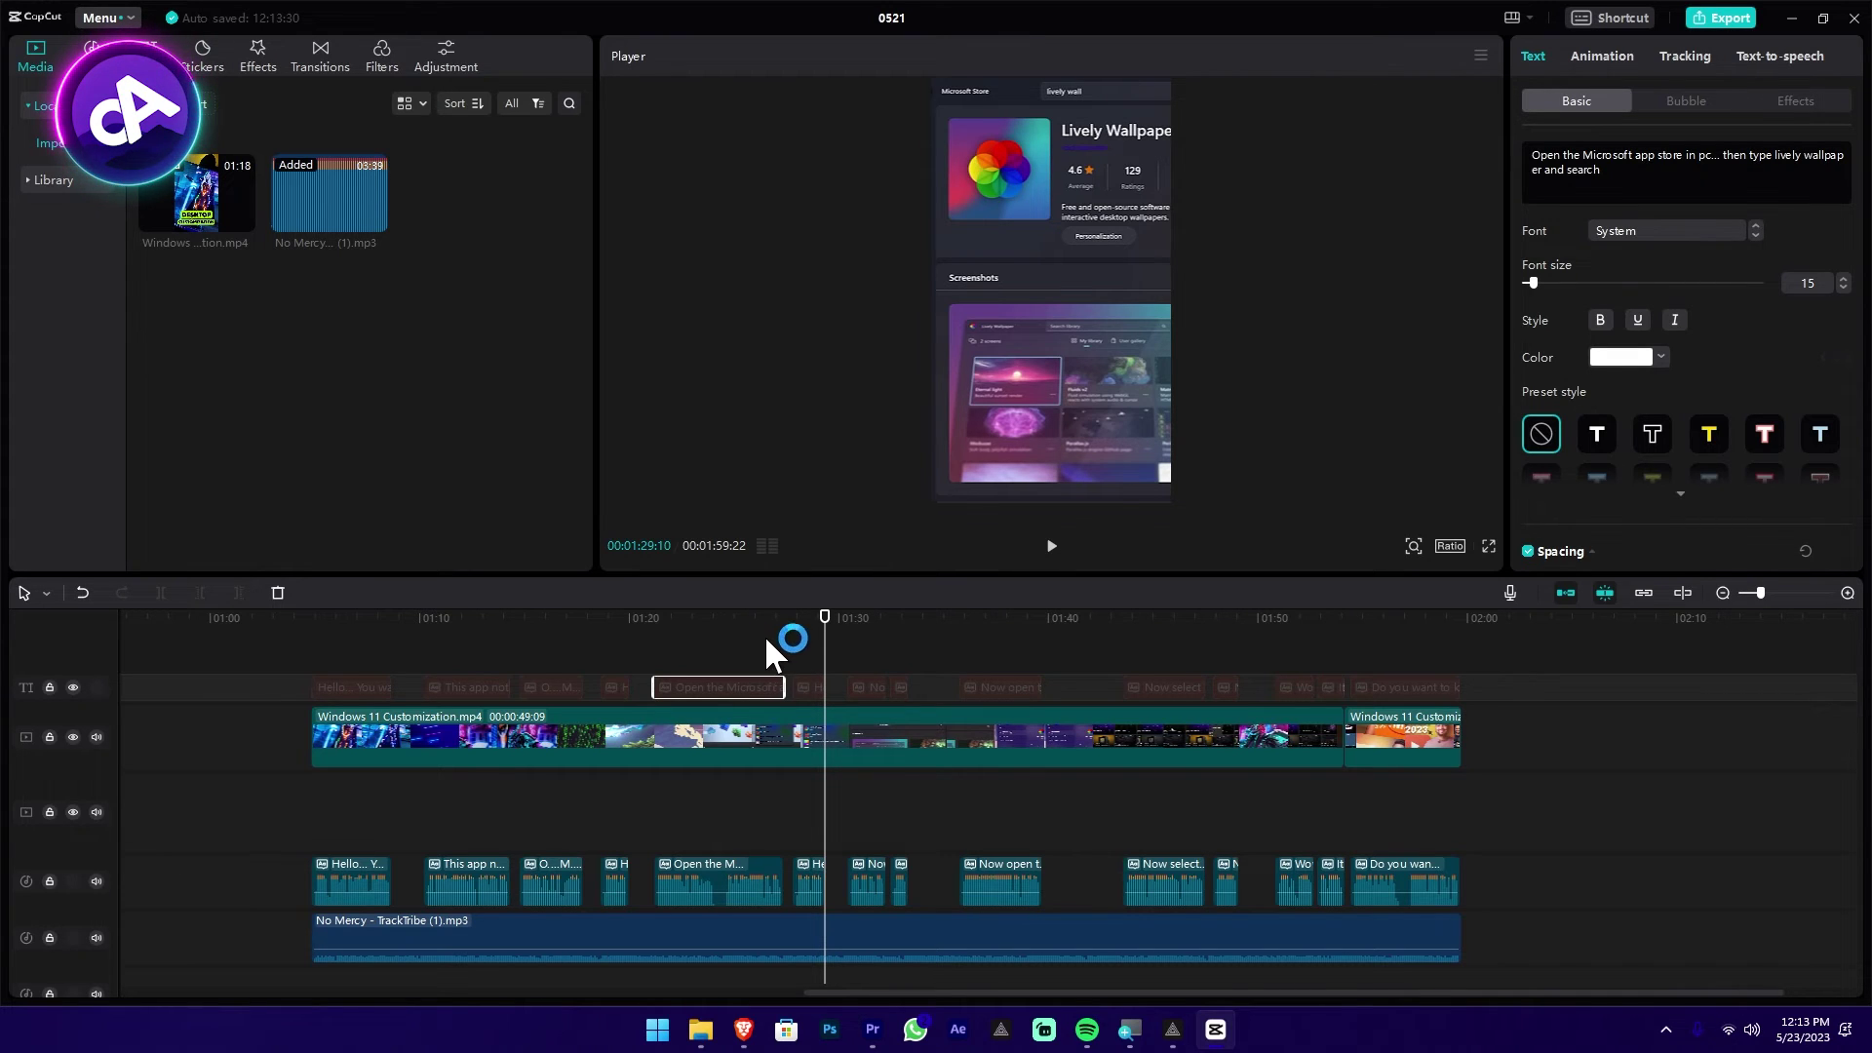
click(737, 639)
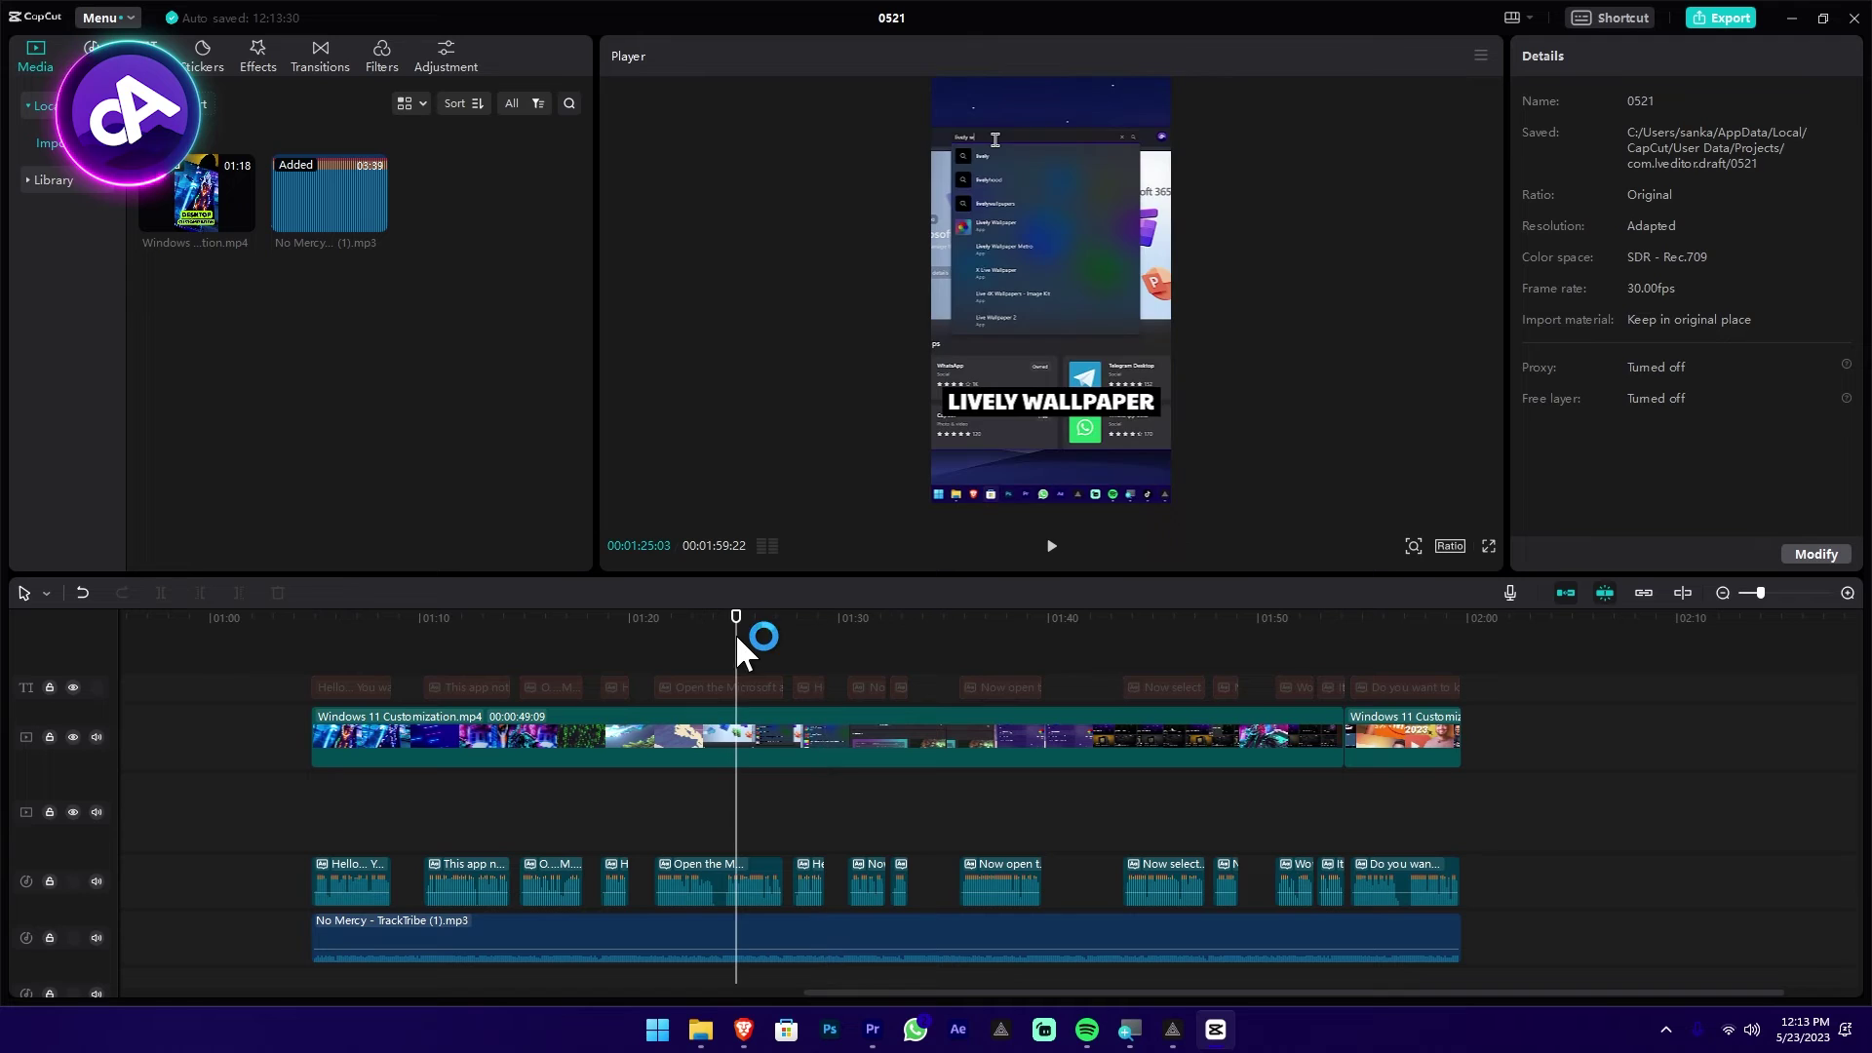
click(711, 685)
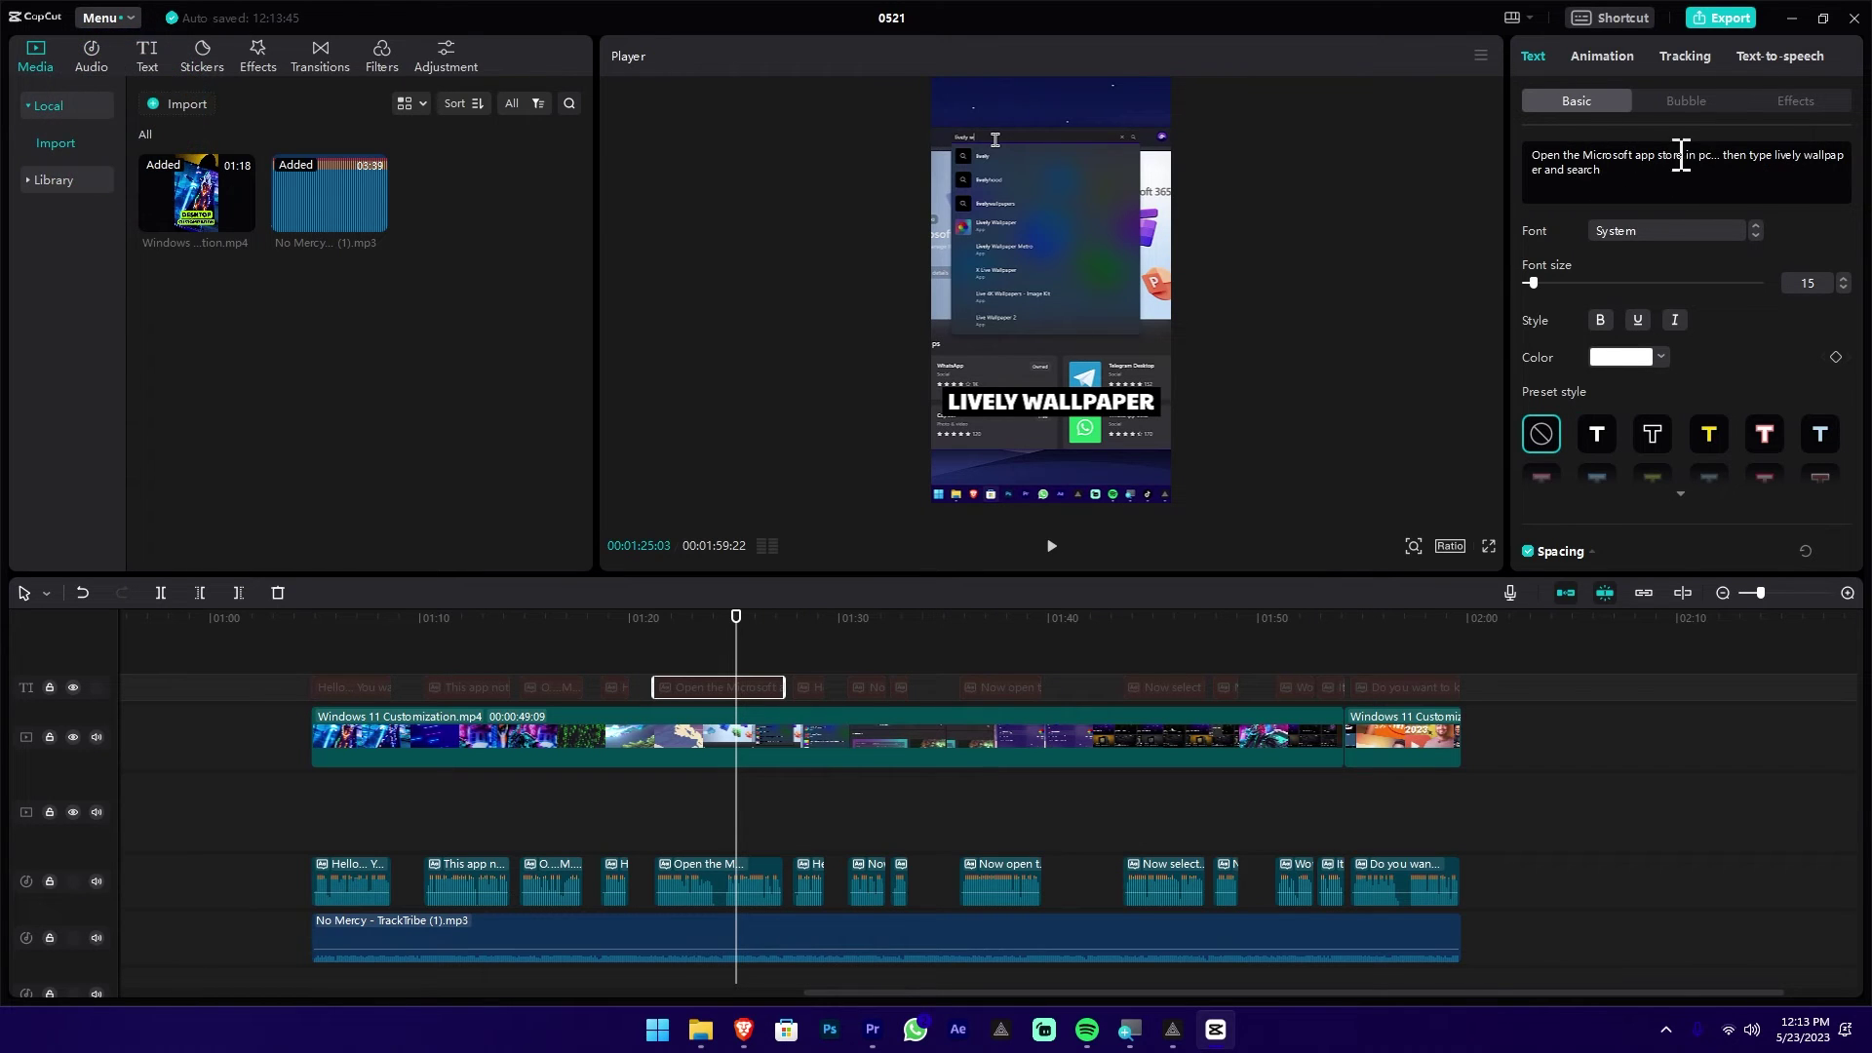
click(1805, 51)
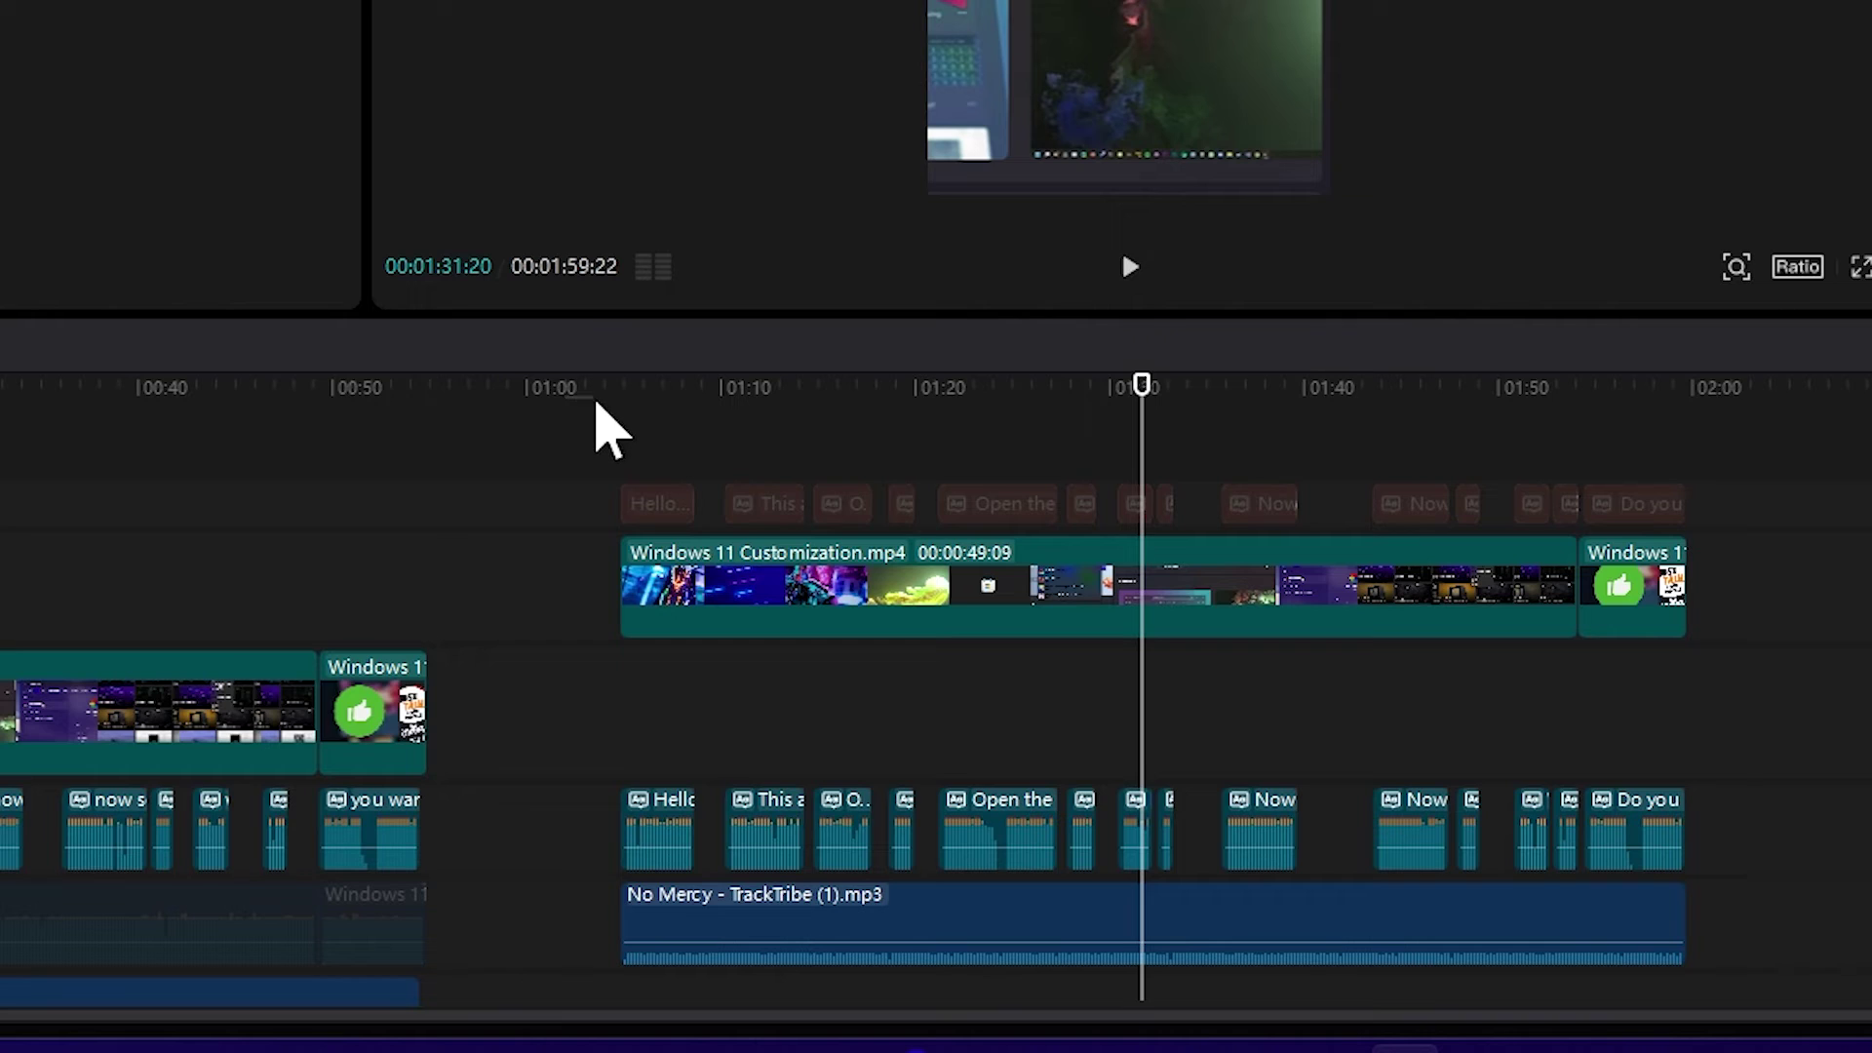
Step: Mark the second video copy as the export range, with the in point at 01:04:25 and the out point at 01:59:22
click(612, 400)
drag(612, 403, 624, 404)
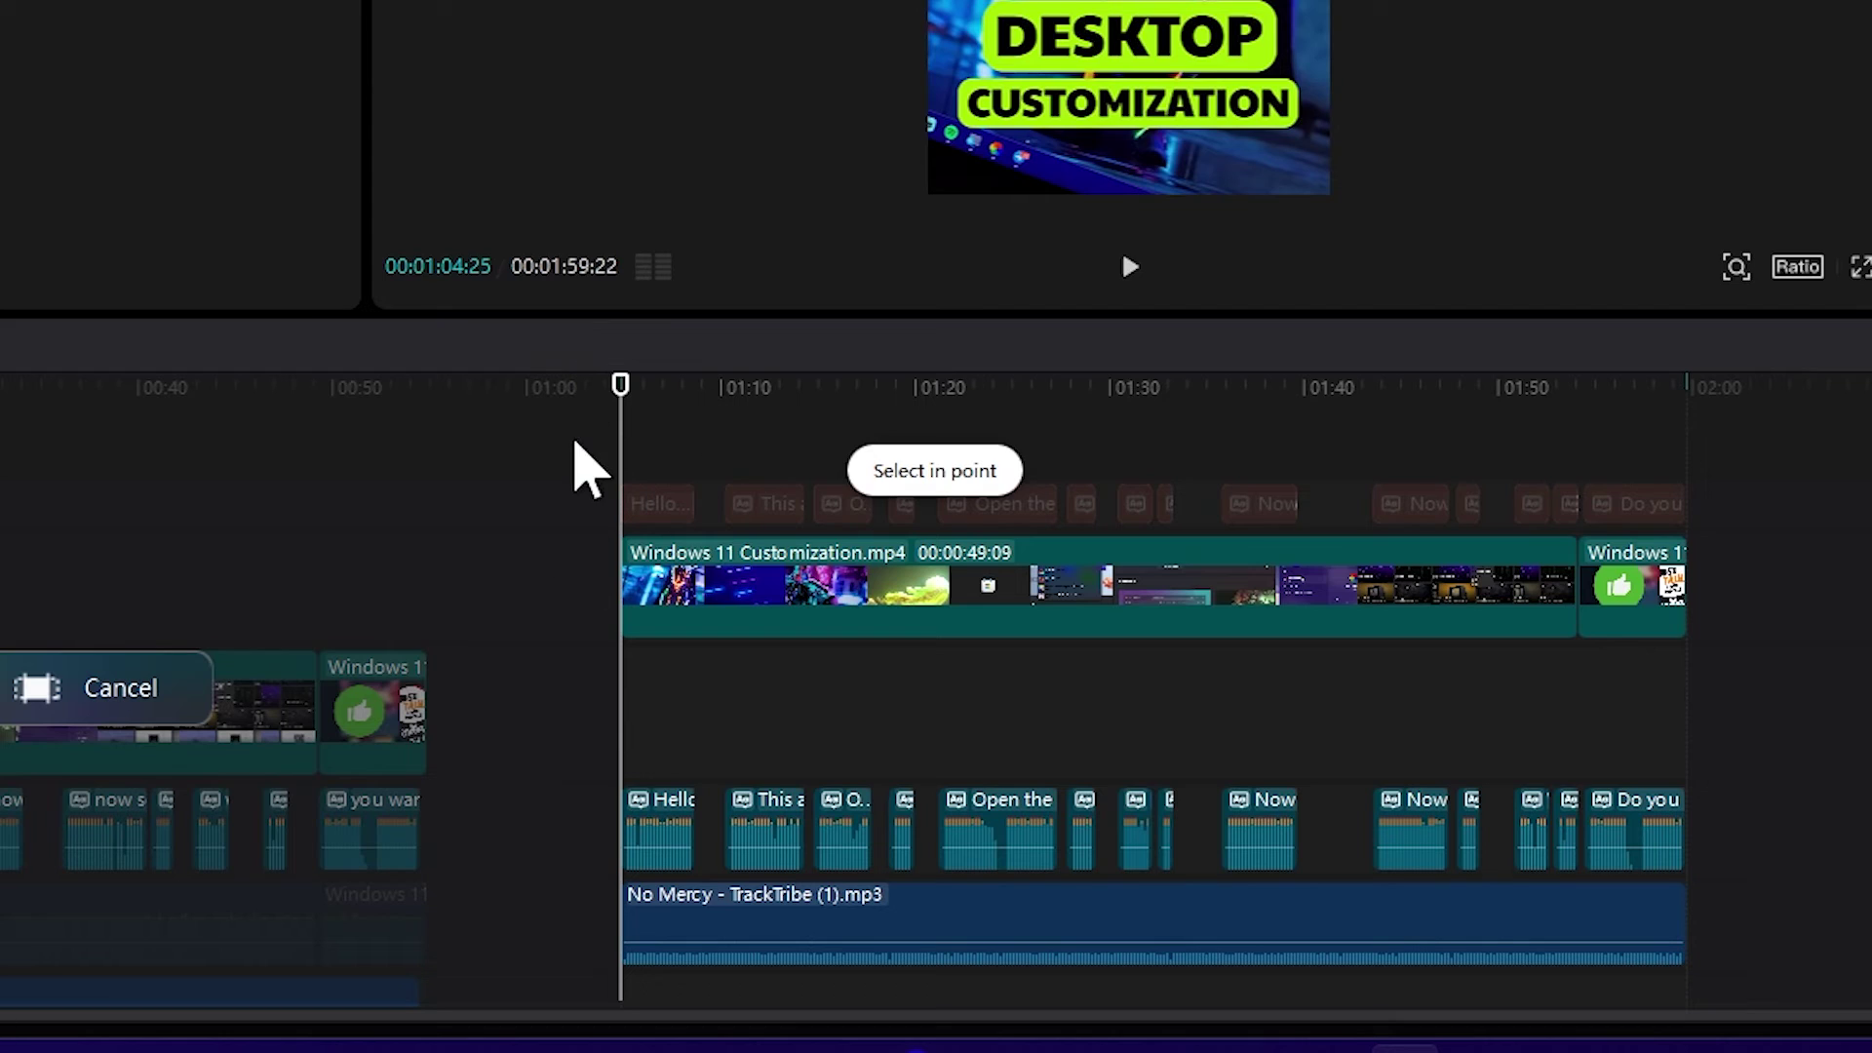
click(1724, 388)
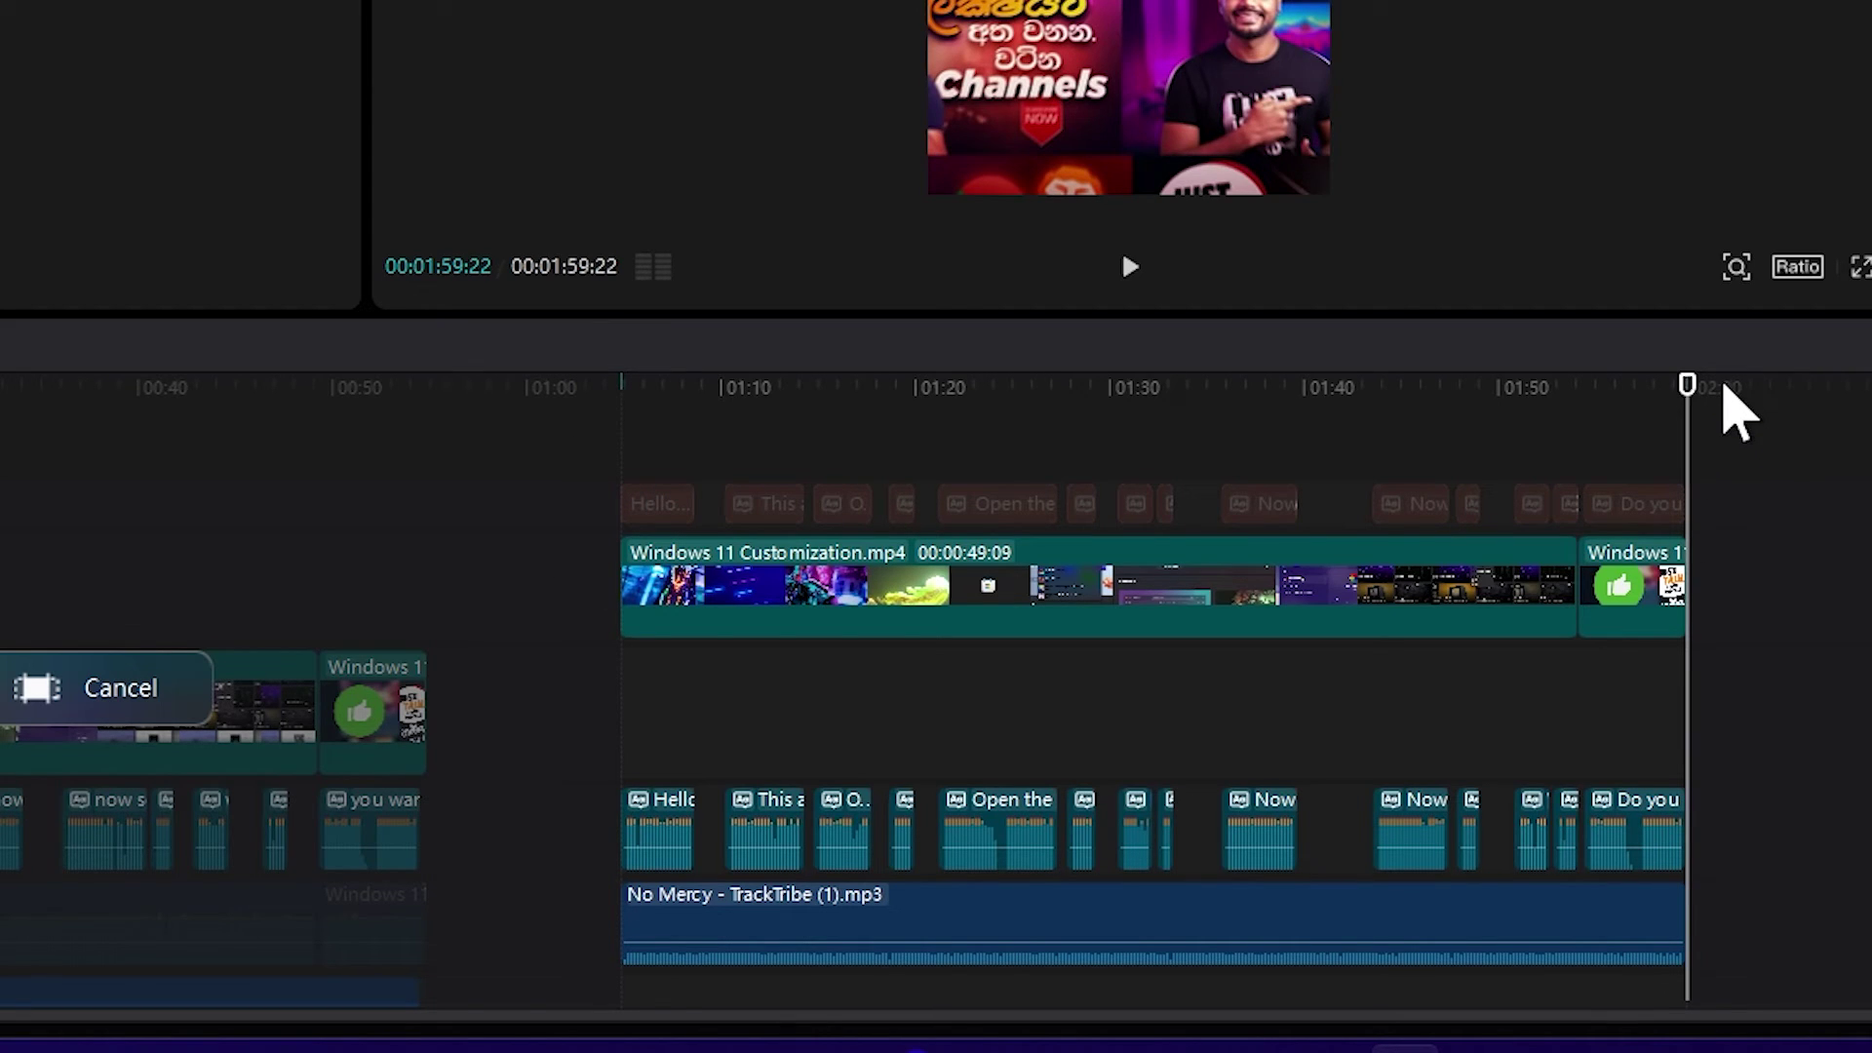
click(1724, 388)
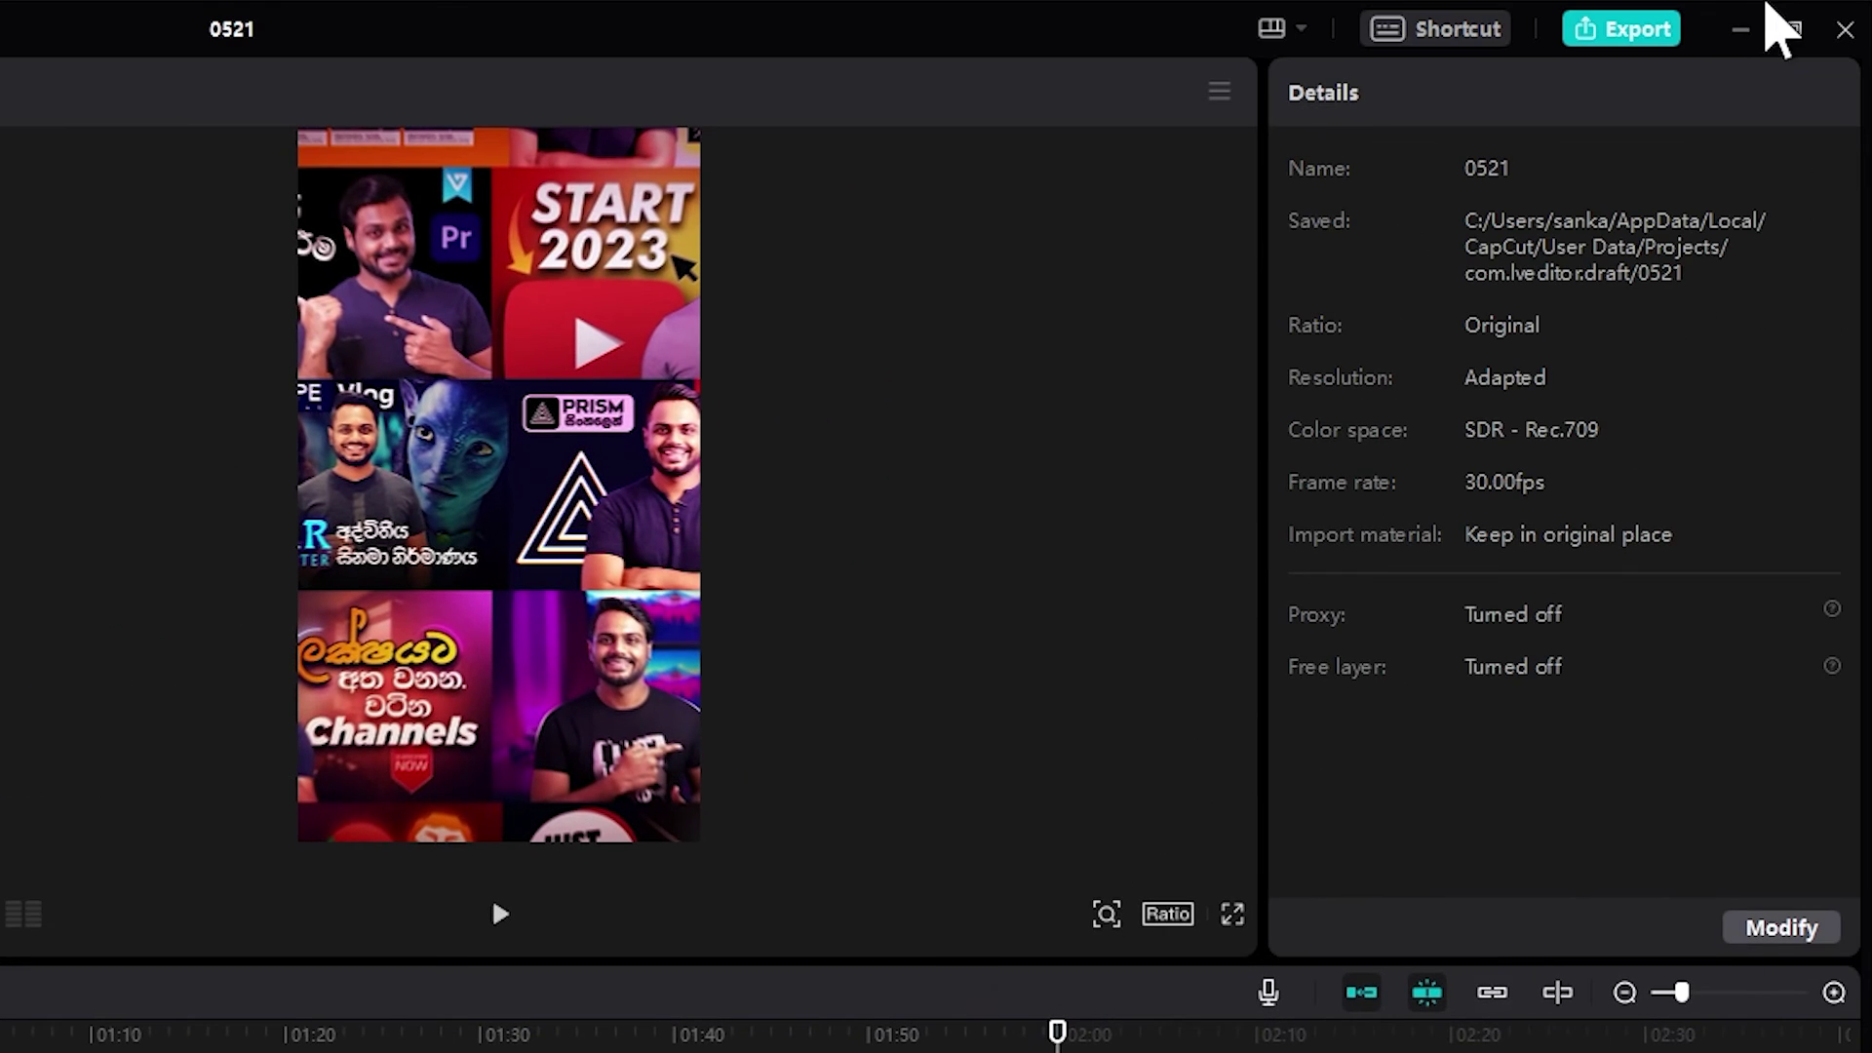
Step: Open the export settings, keep the 1080P resolution, and set the bit rate to Recommended
click(1621, 35)
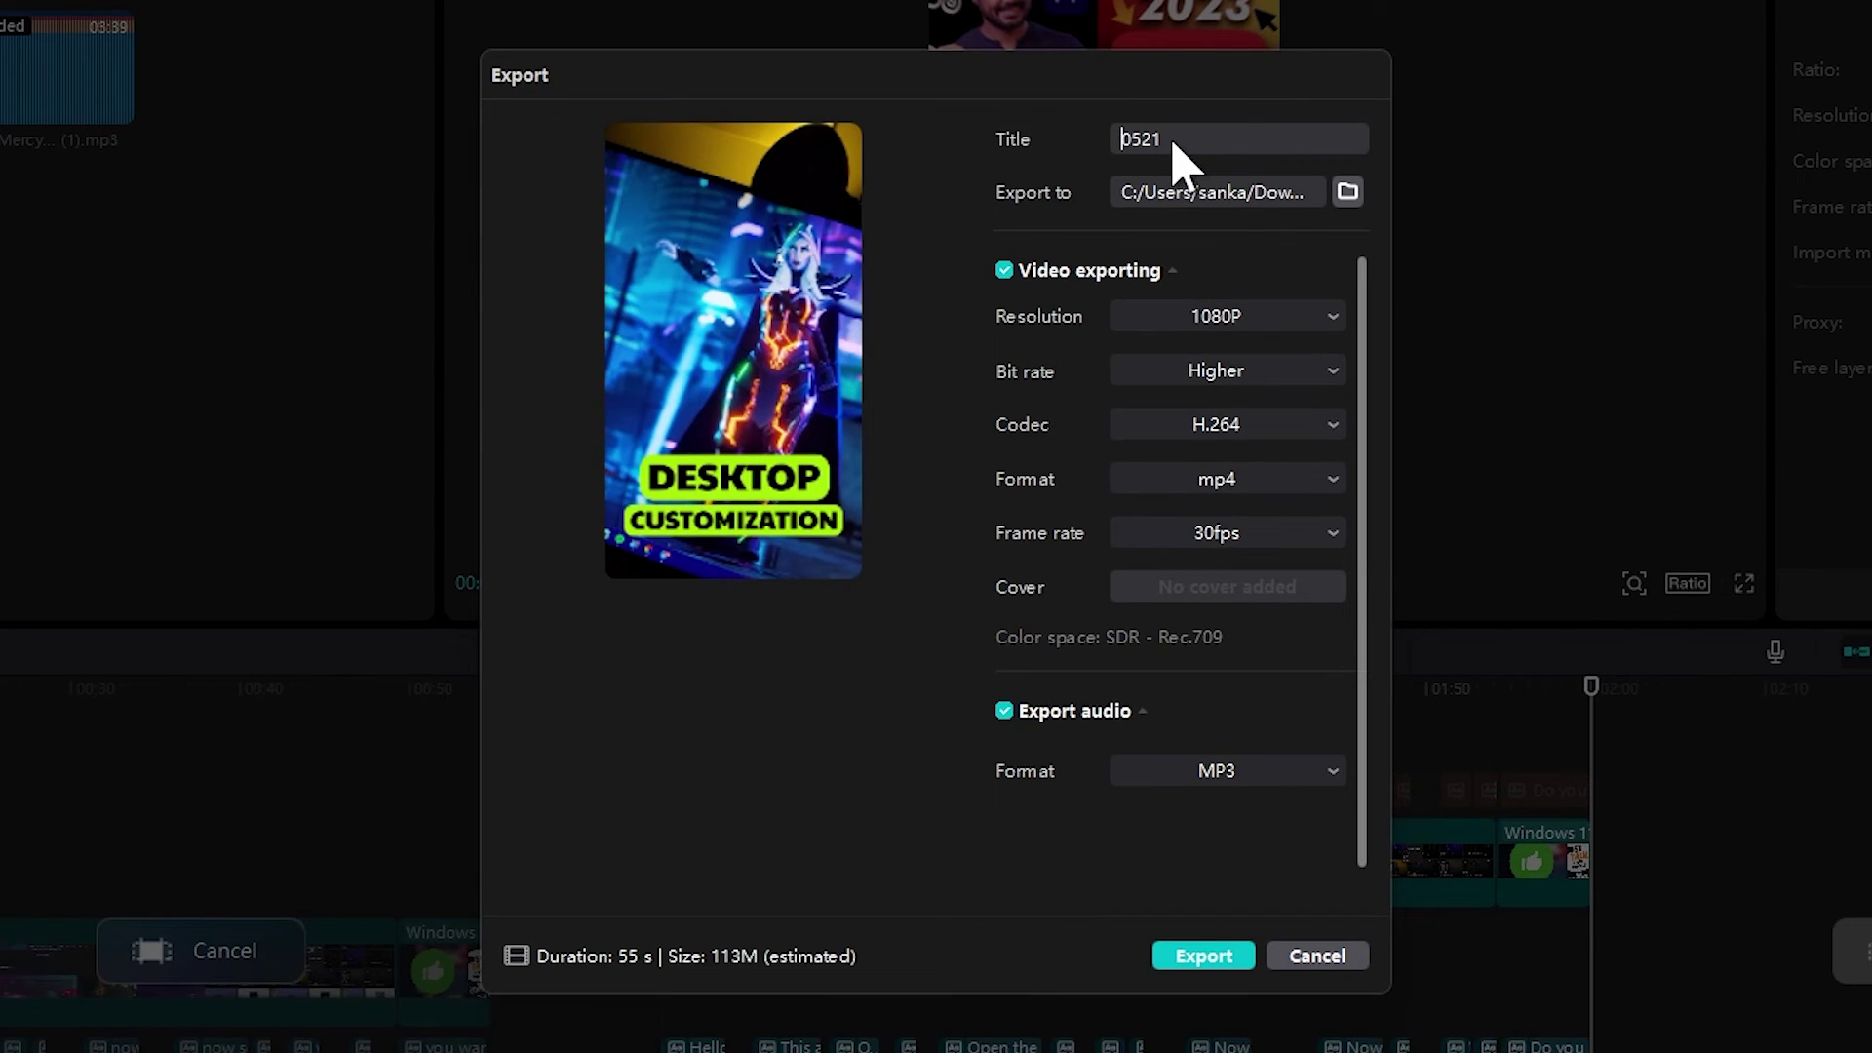
drag(1172, 142, 1053, 143)
click(1297, 331)
click(1299, 330)
click(1321, 385)
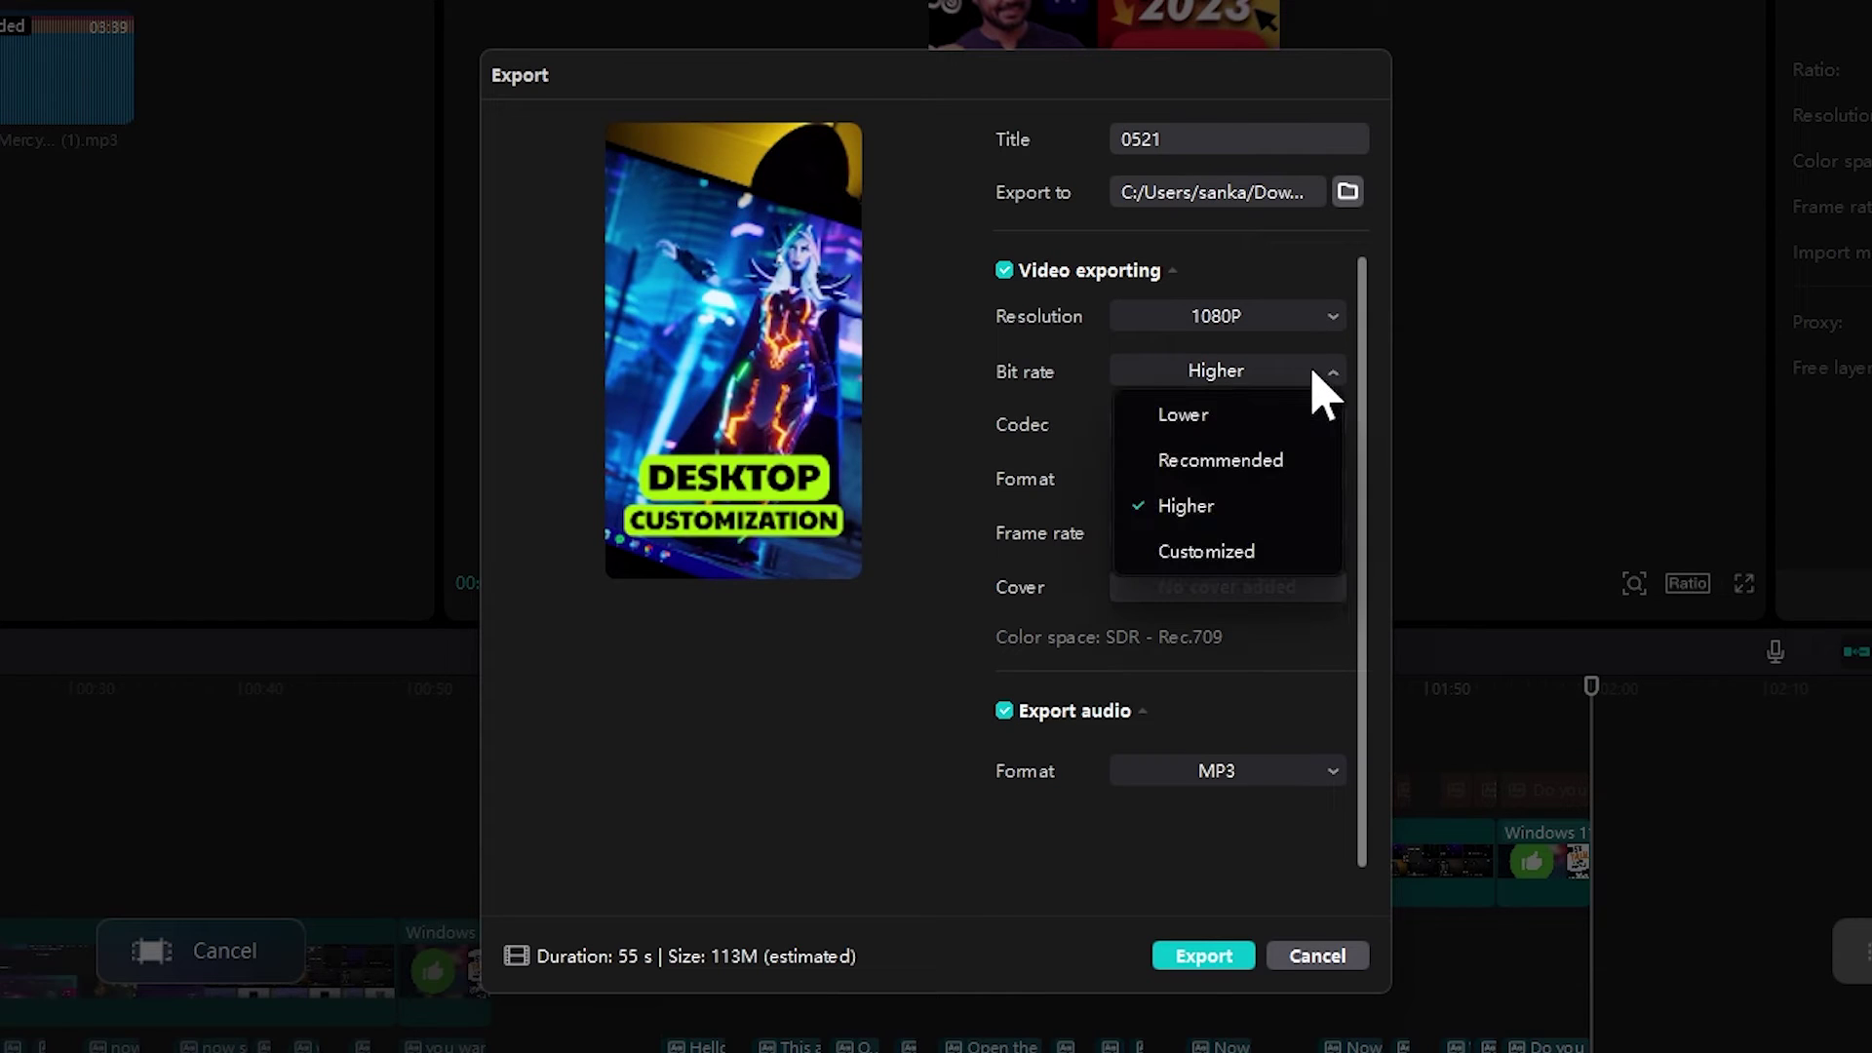
click(1262, 464)
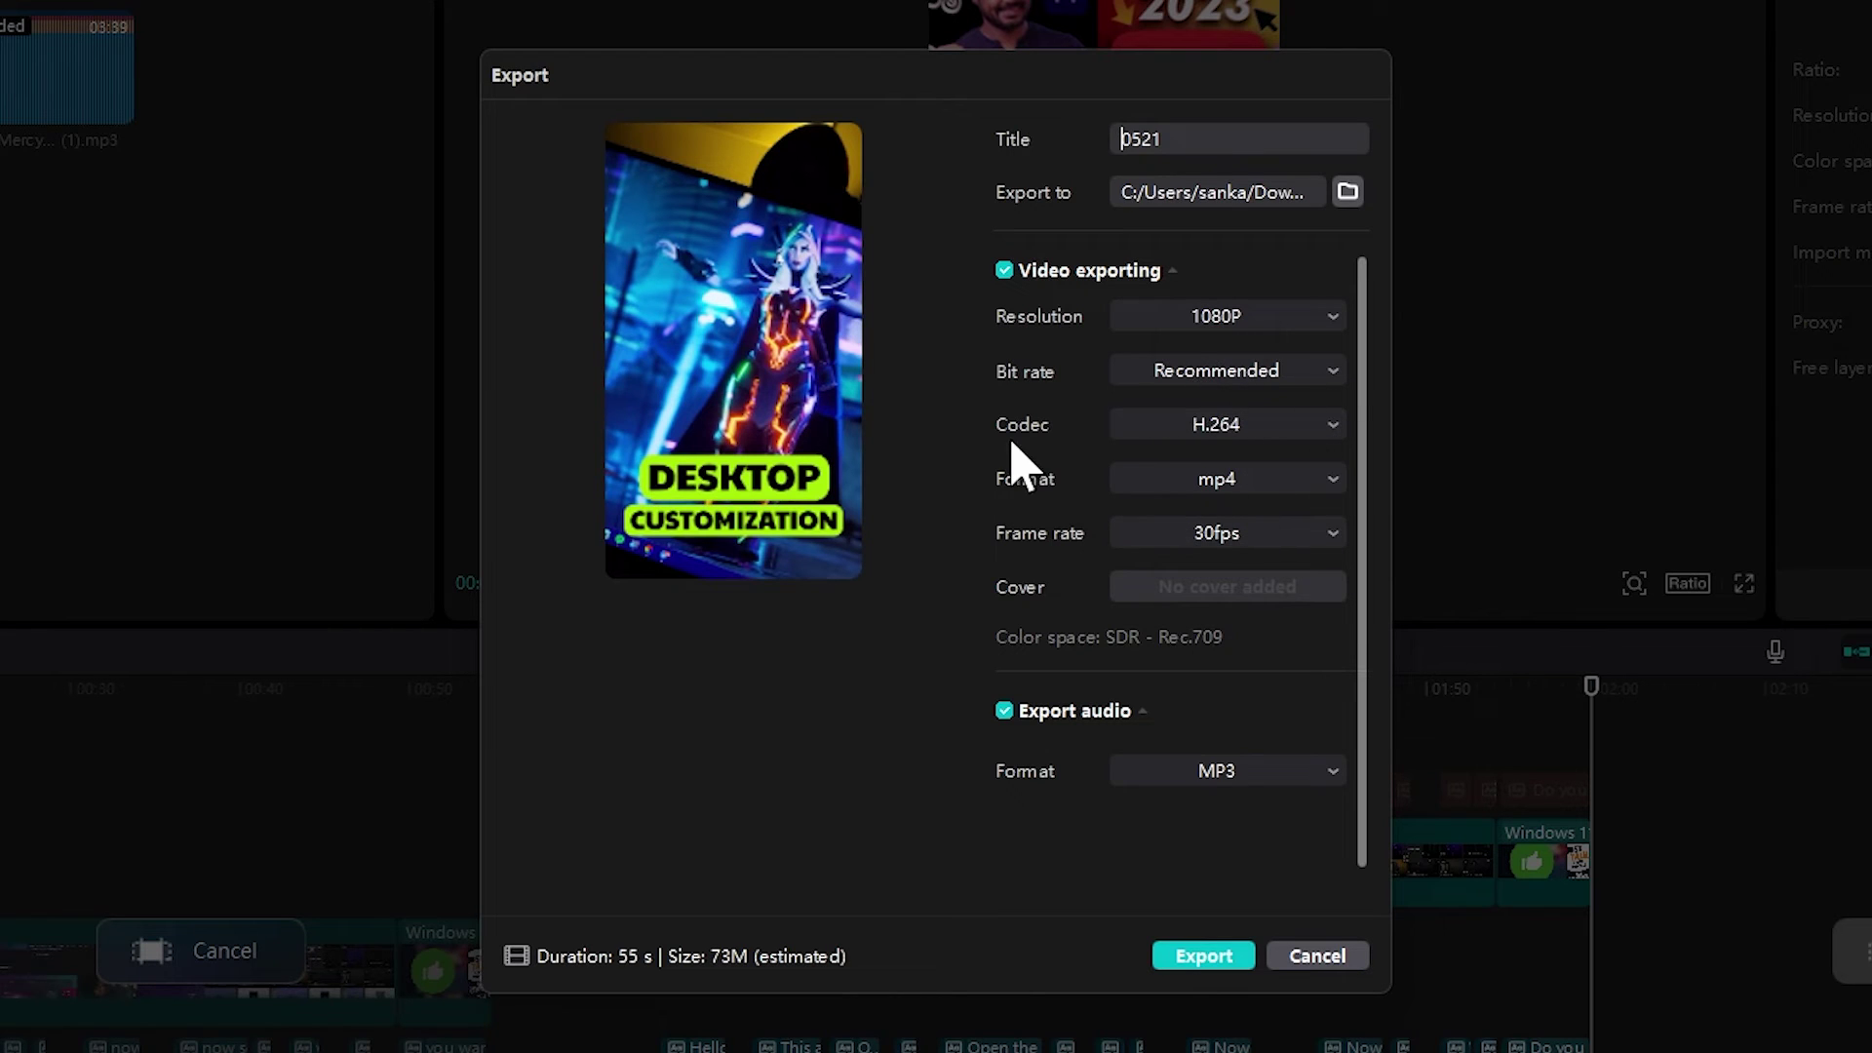
Step: Review the codec, video format and audio format options, keeping H.264, mp4 and MP3
click(1299, 427)
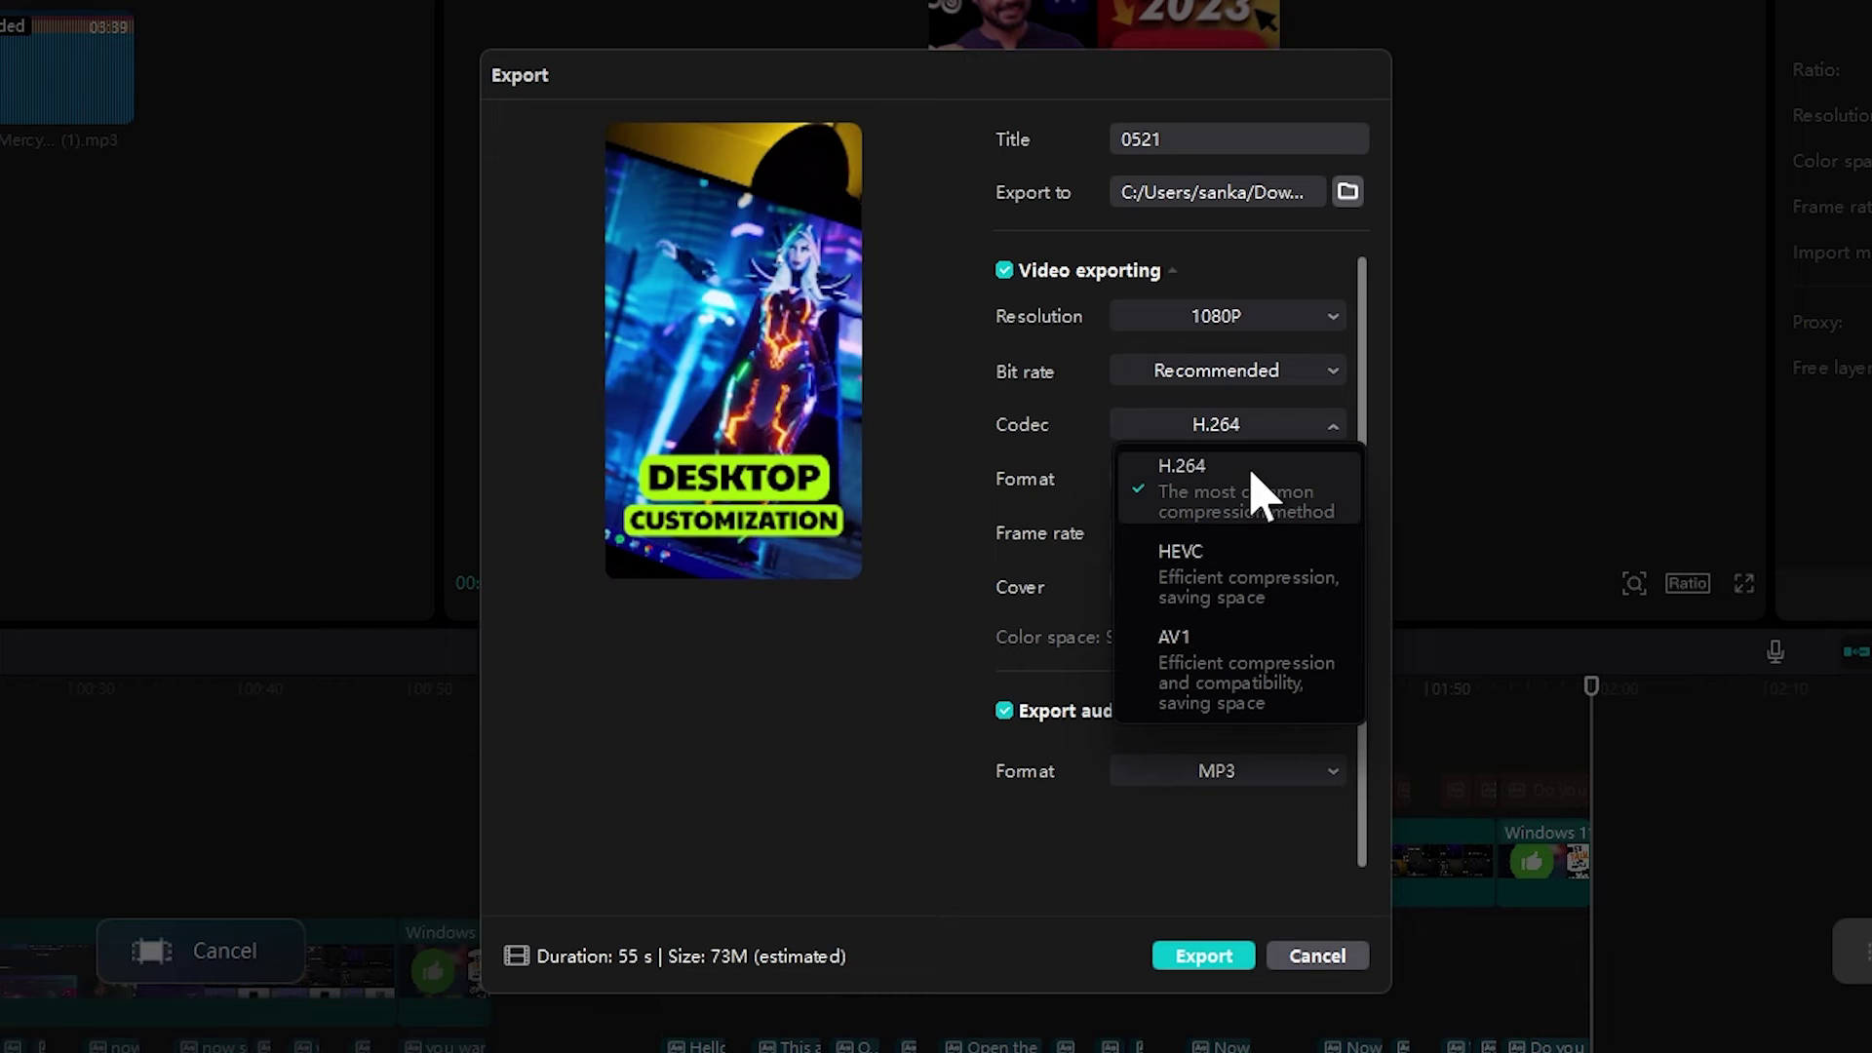
click(1258, 493)
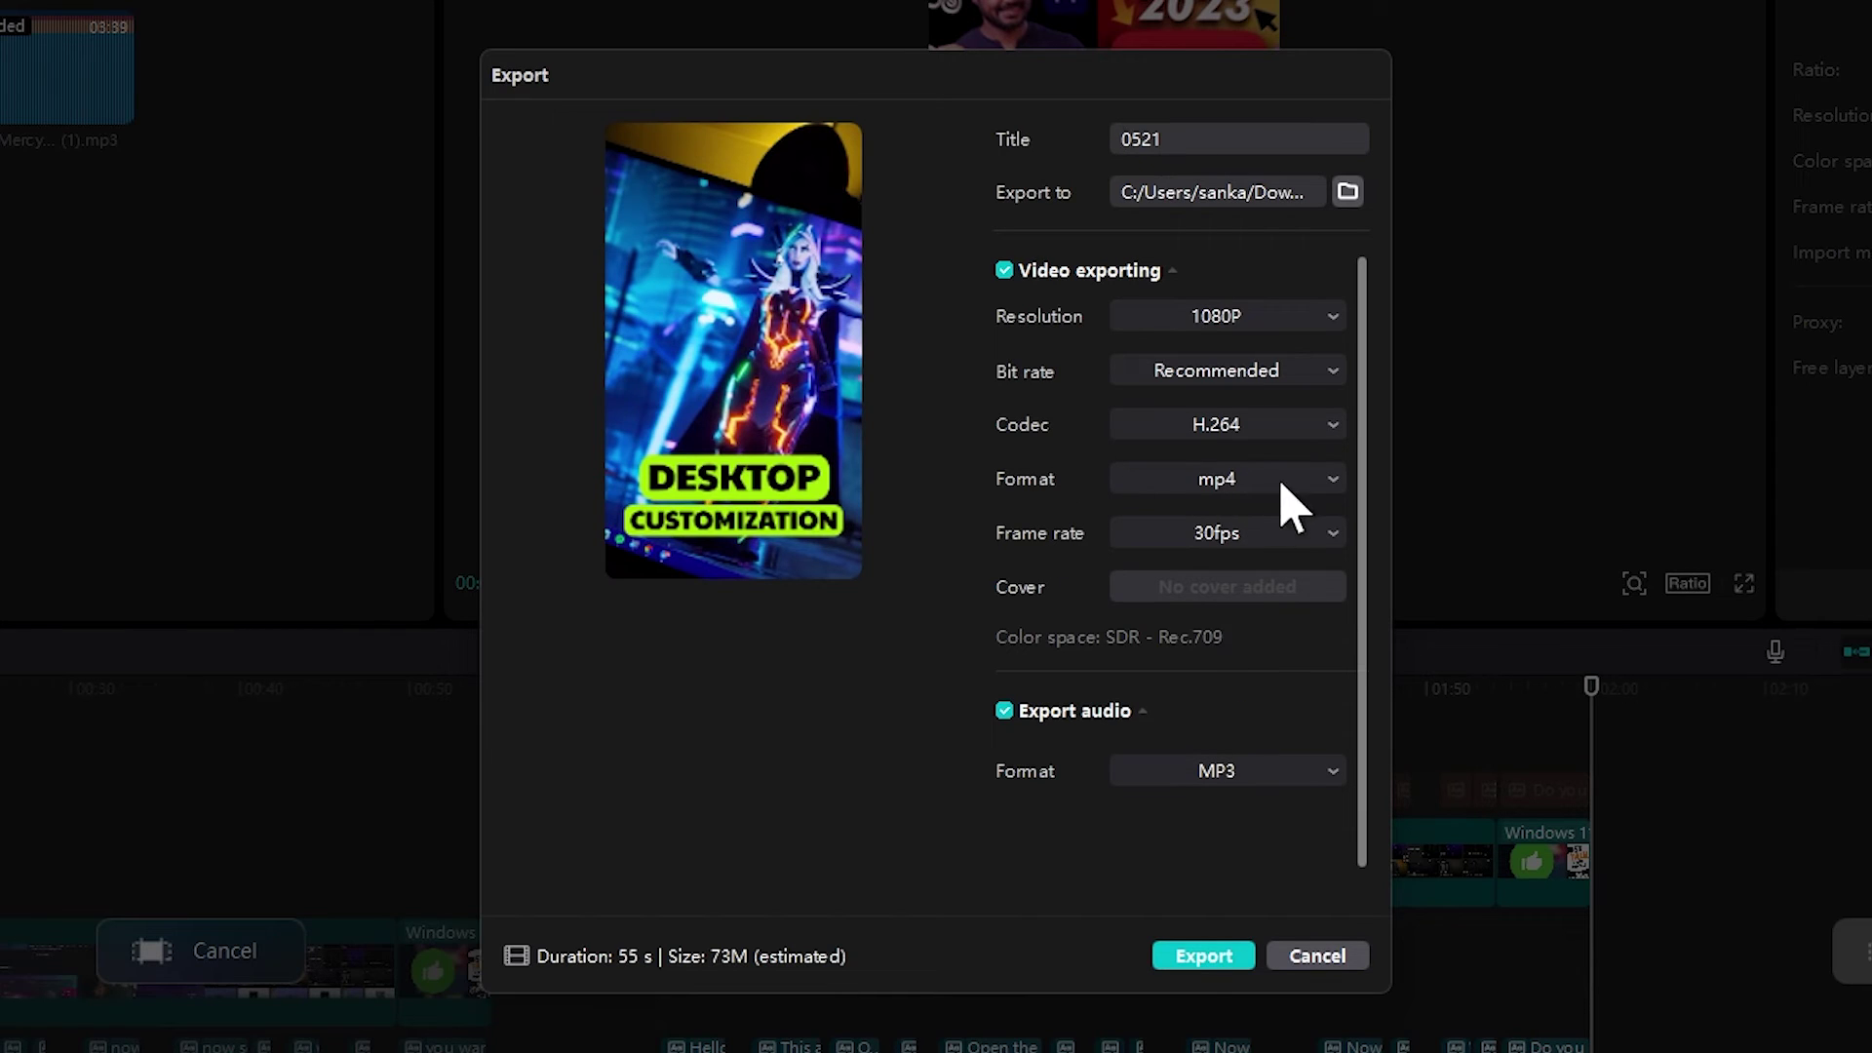
click(1306, 476)
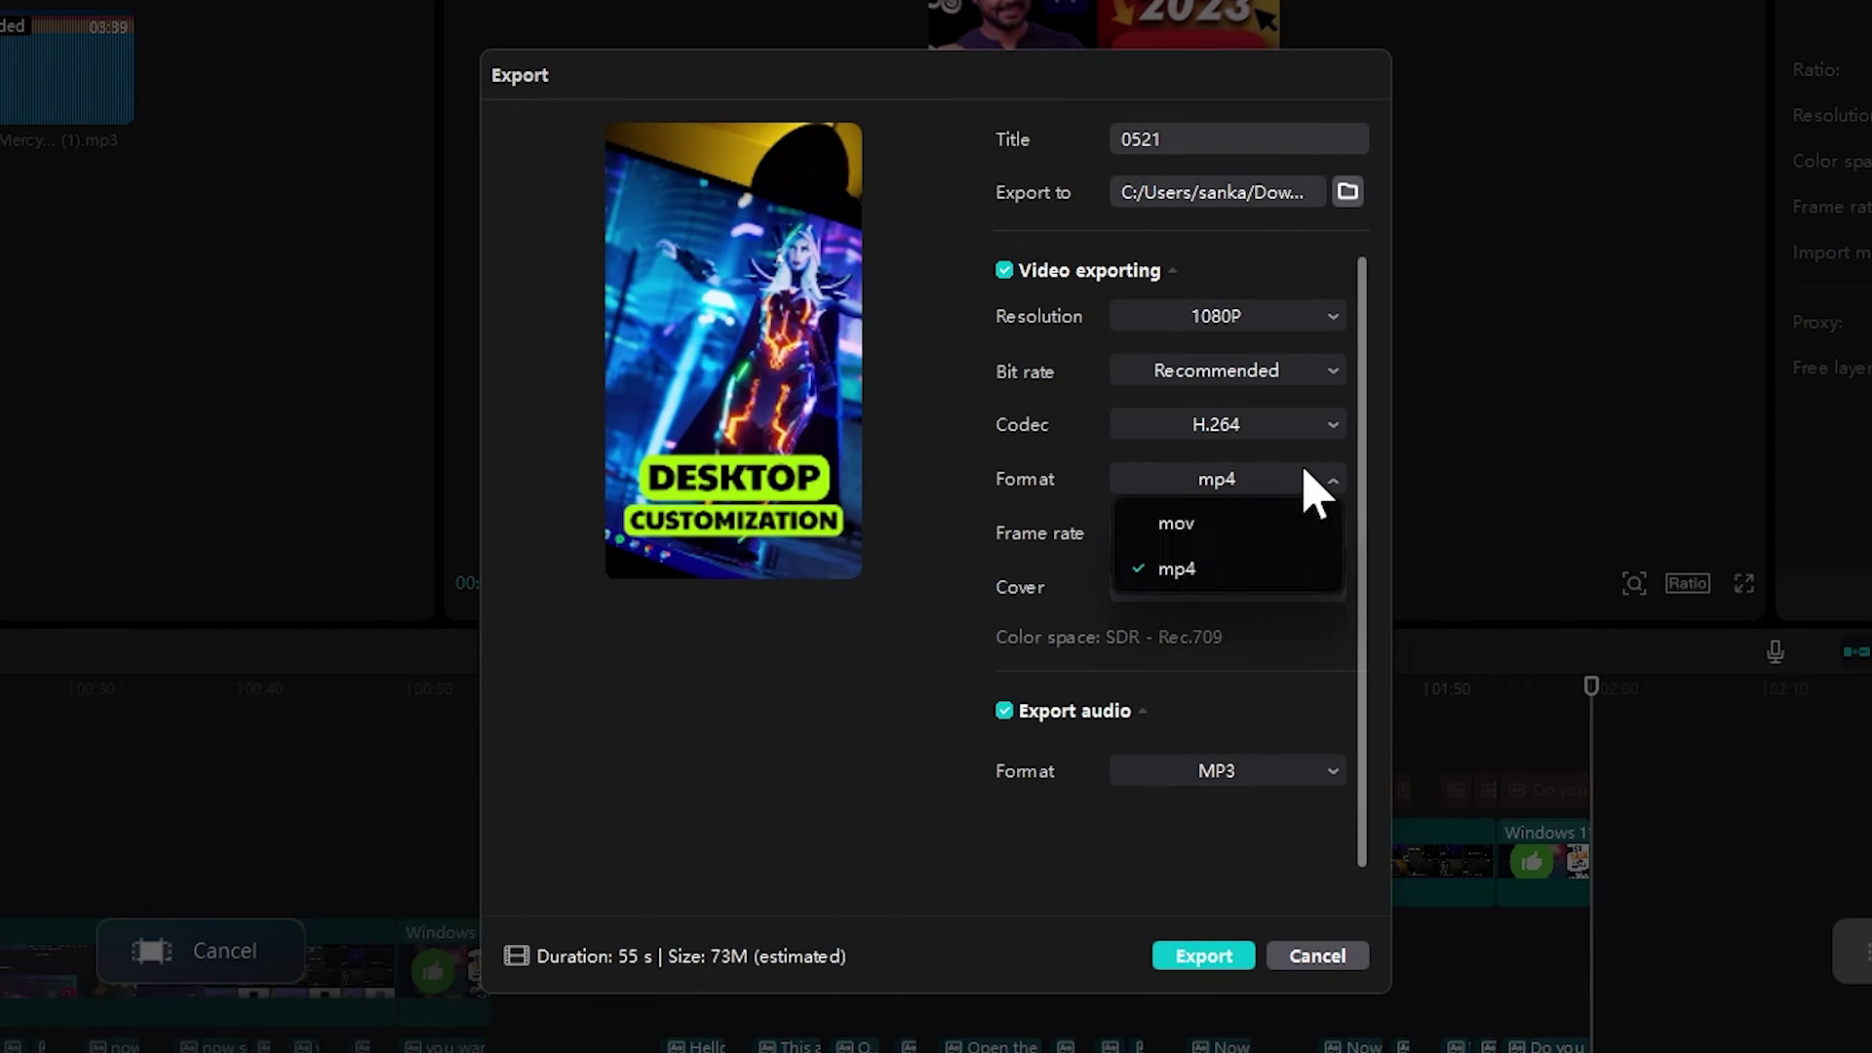
click(1310, 471)
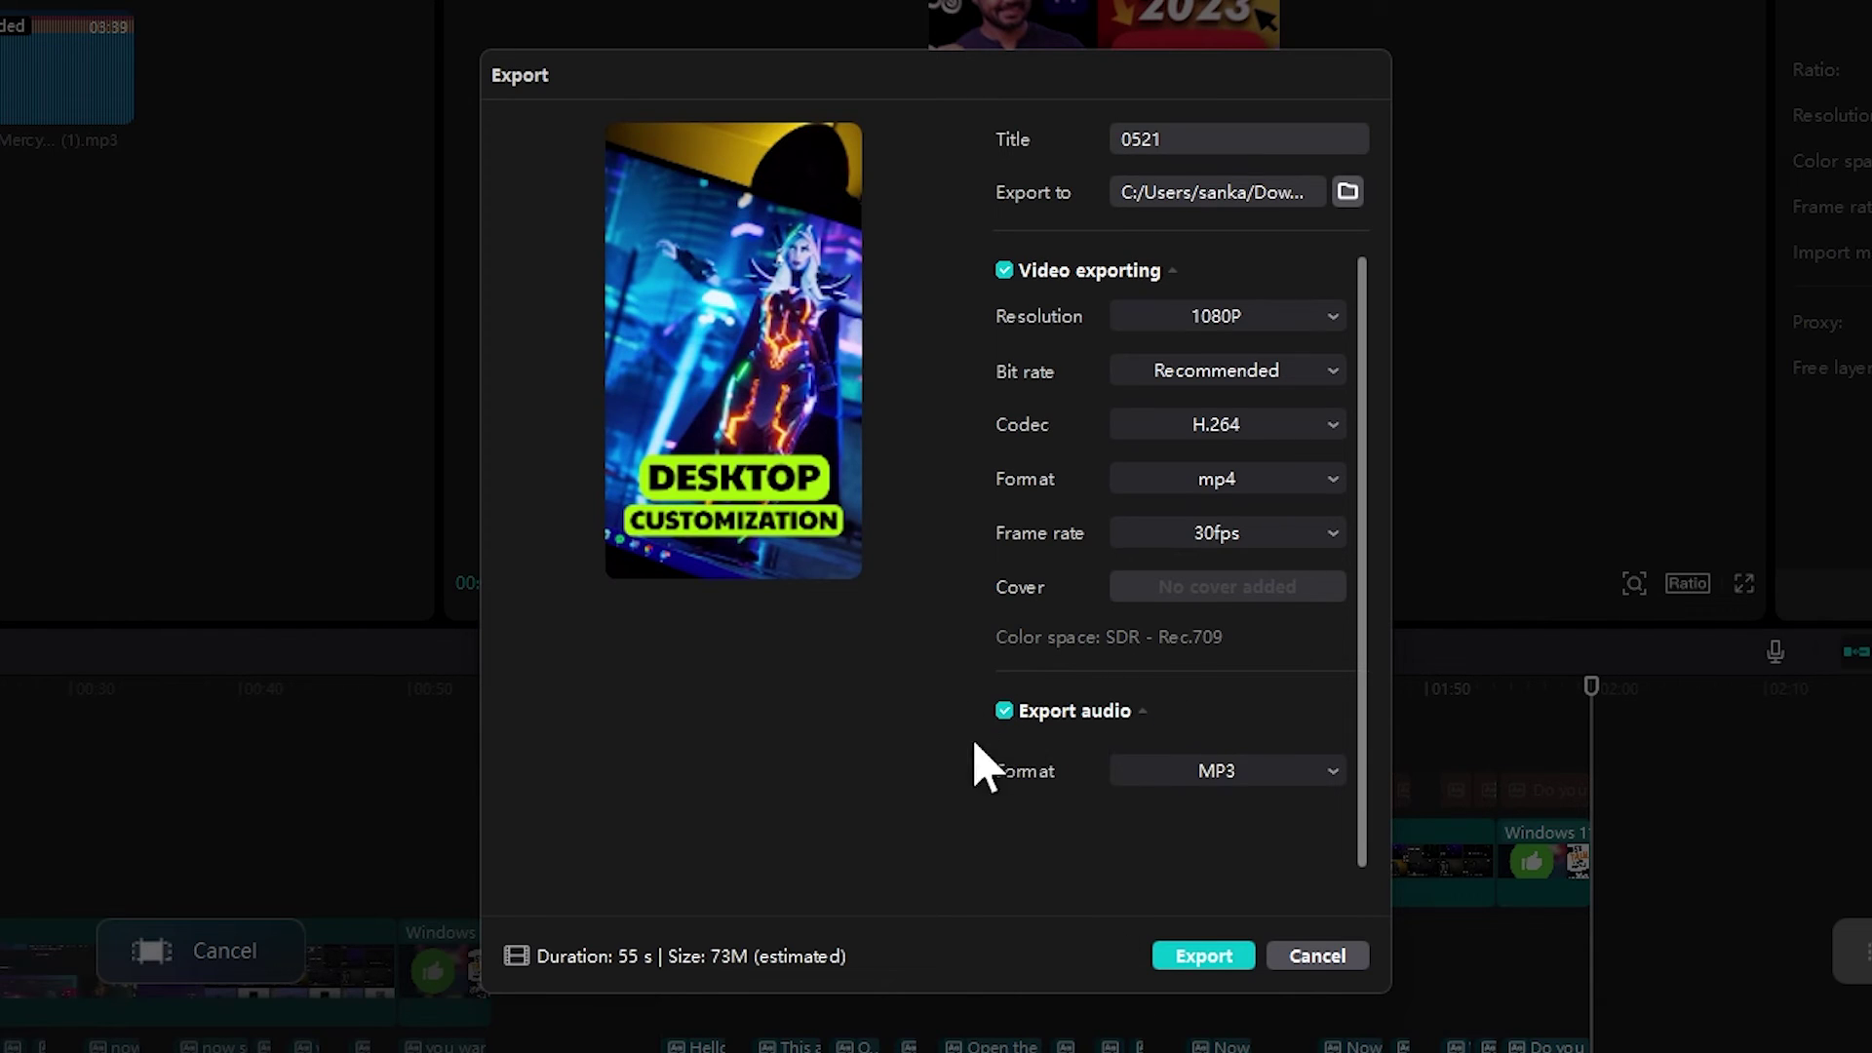
click(1236, 775)
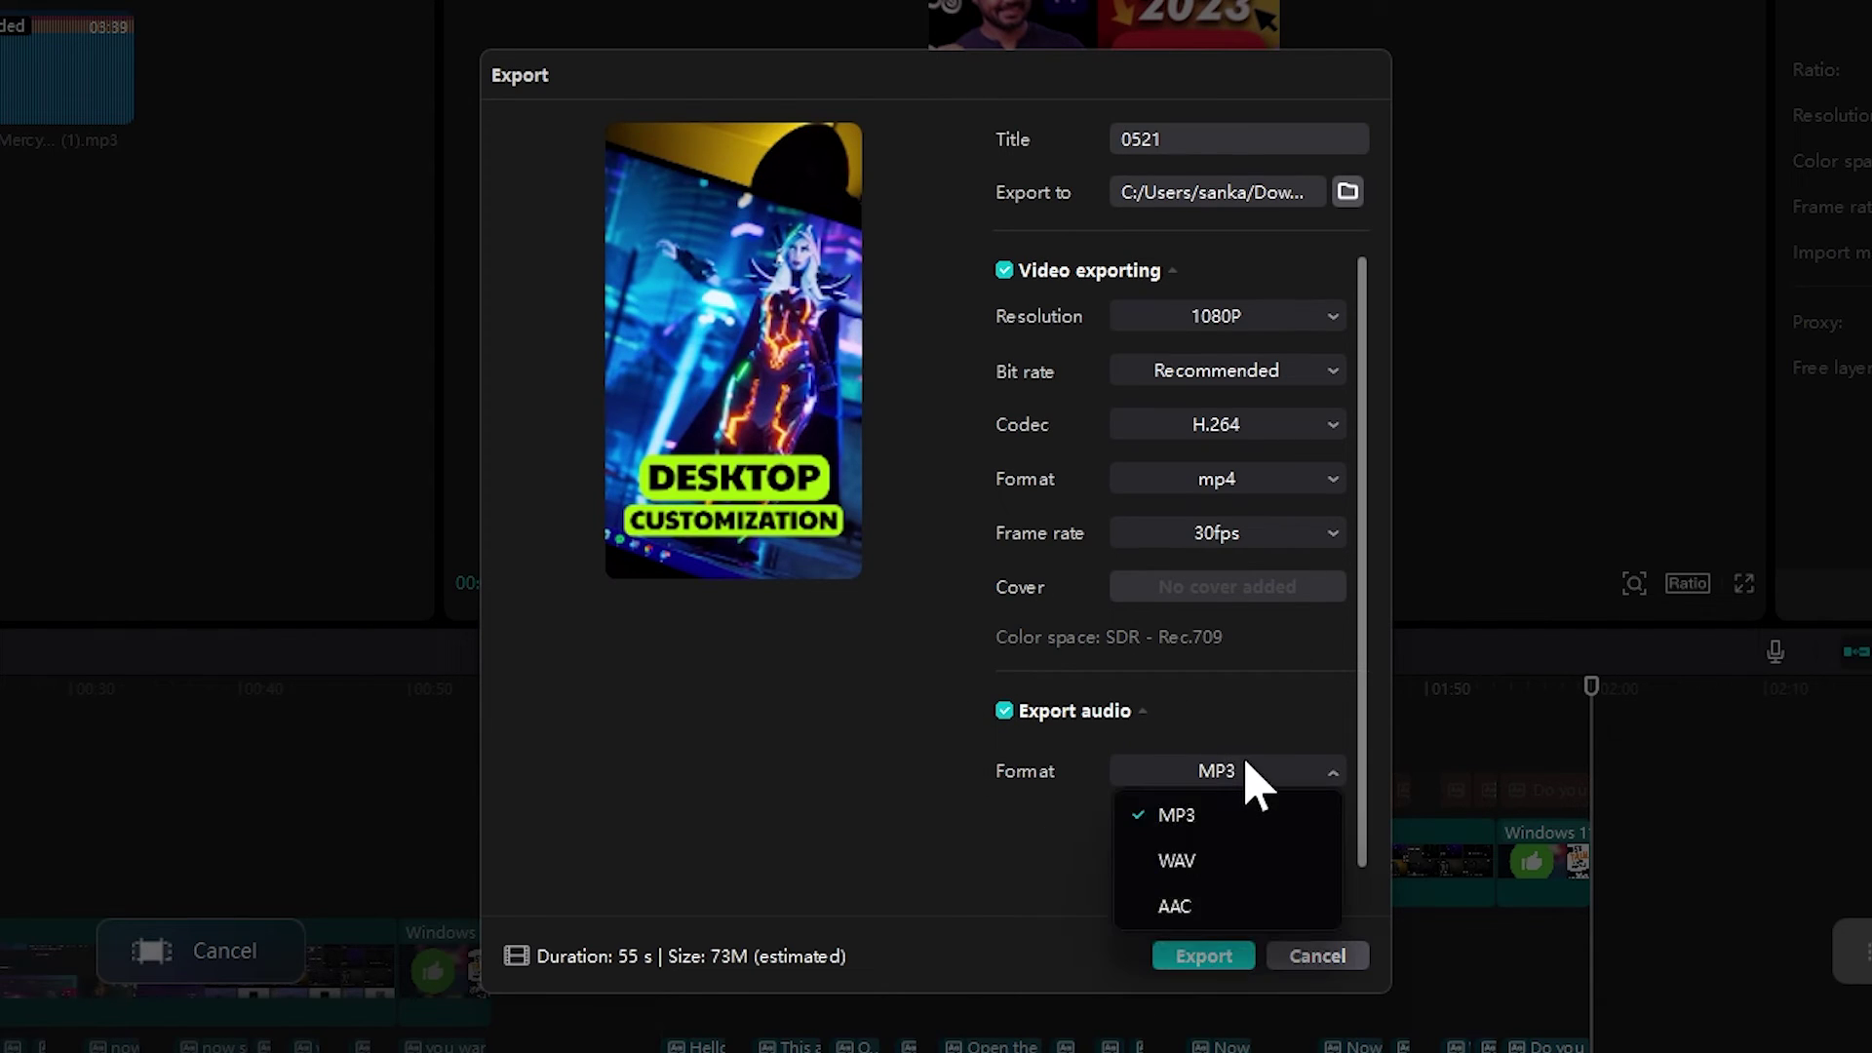
click(1244, 775)
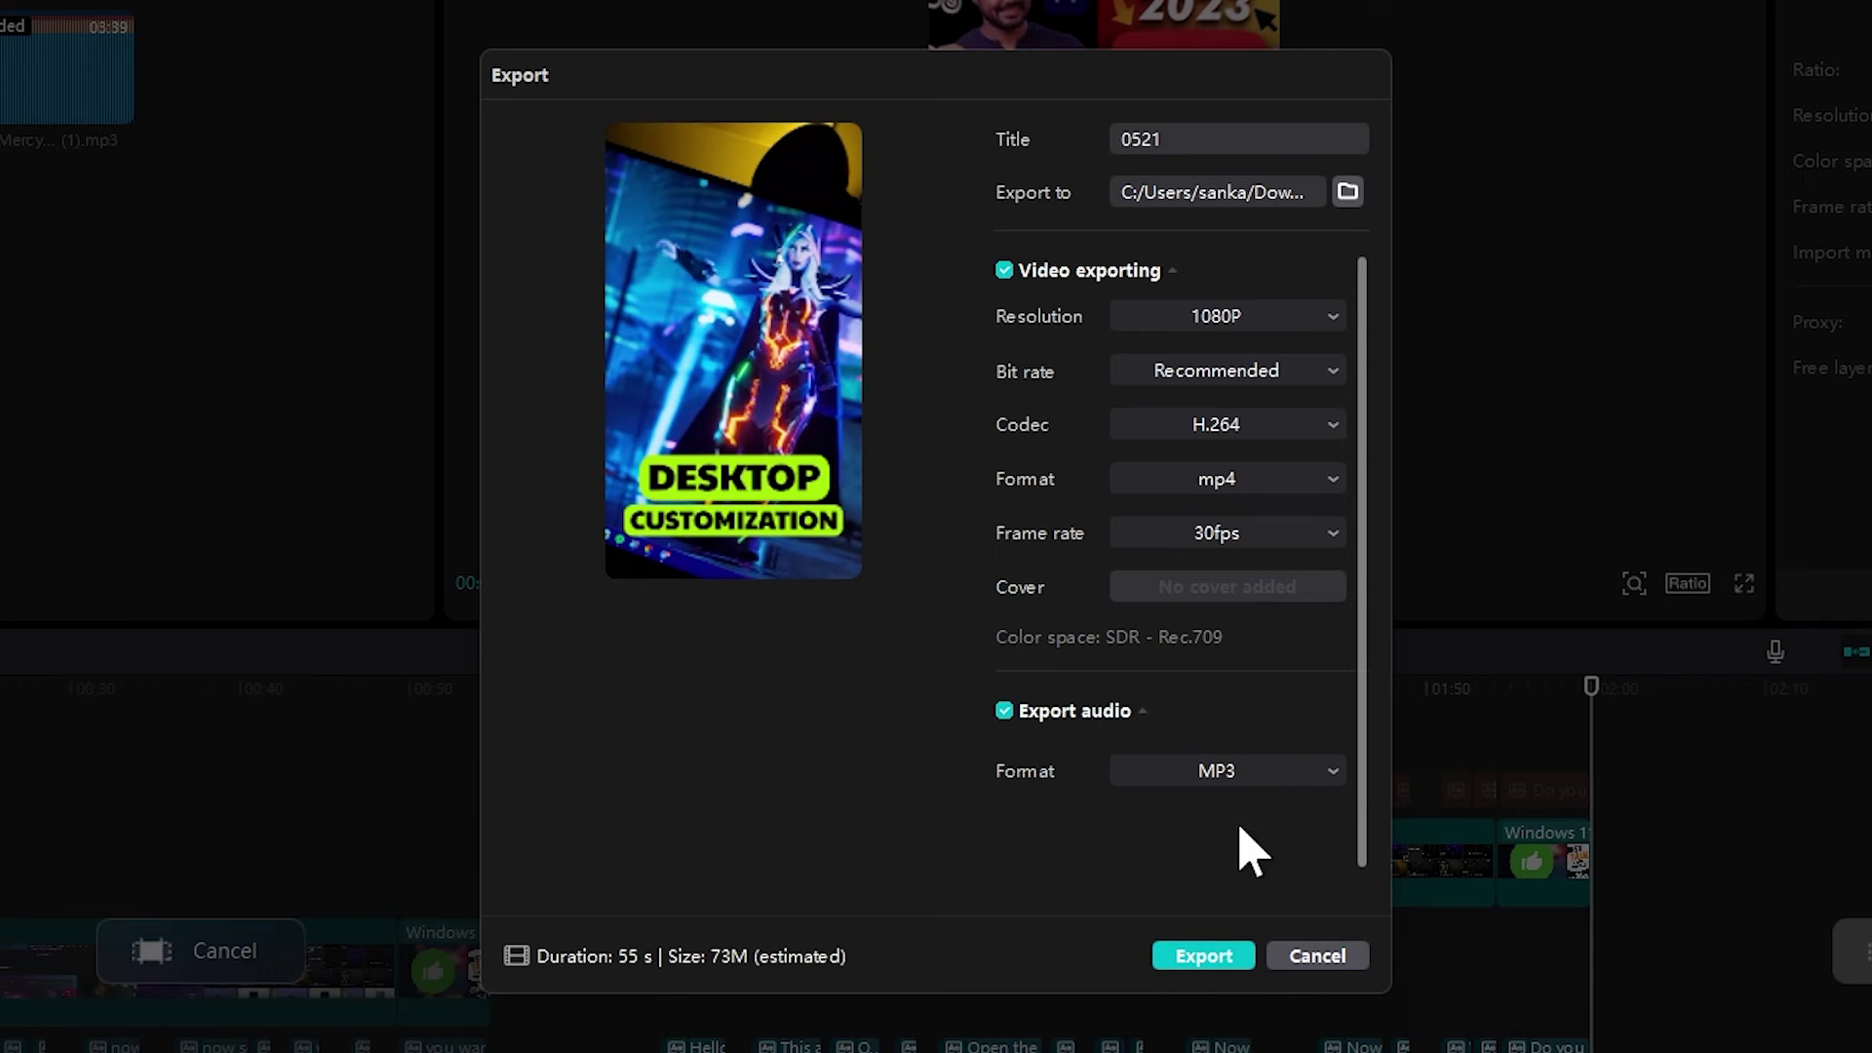